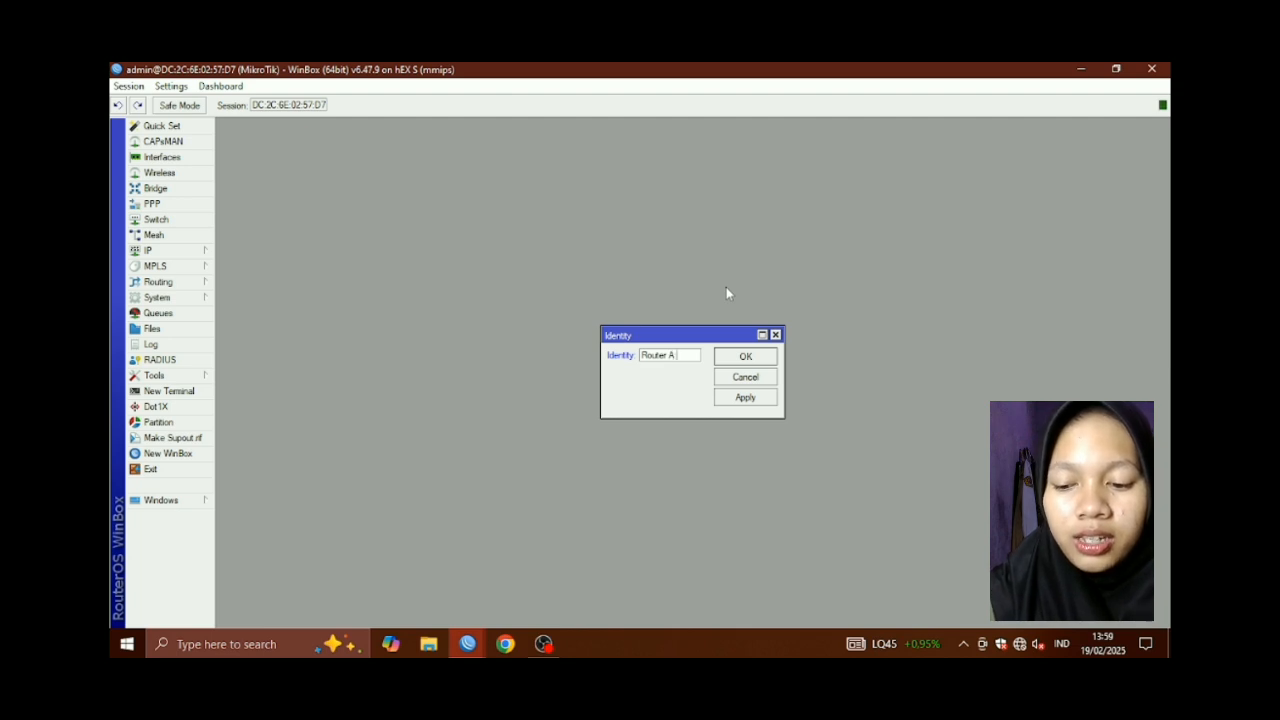
Finish setting the router identity to 'Router A Salgit' and apply it
text(S)
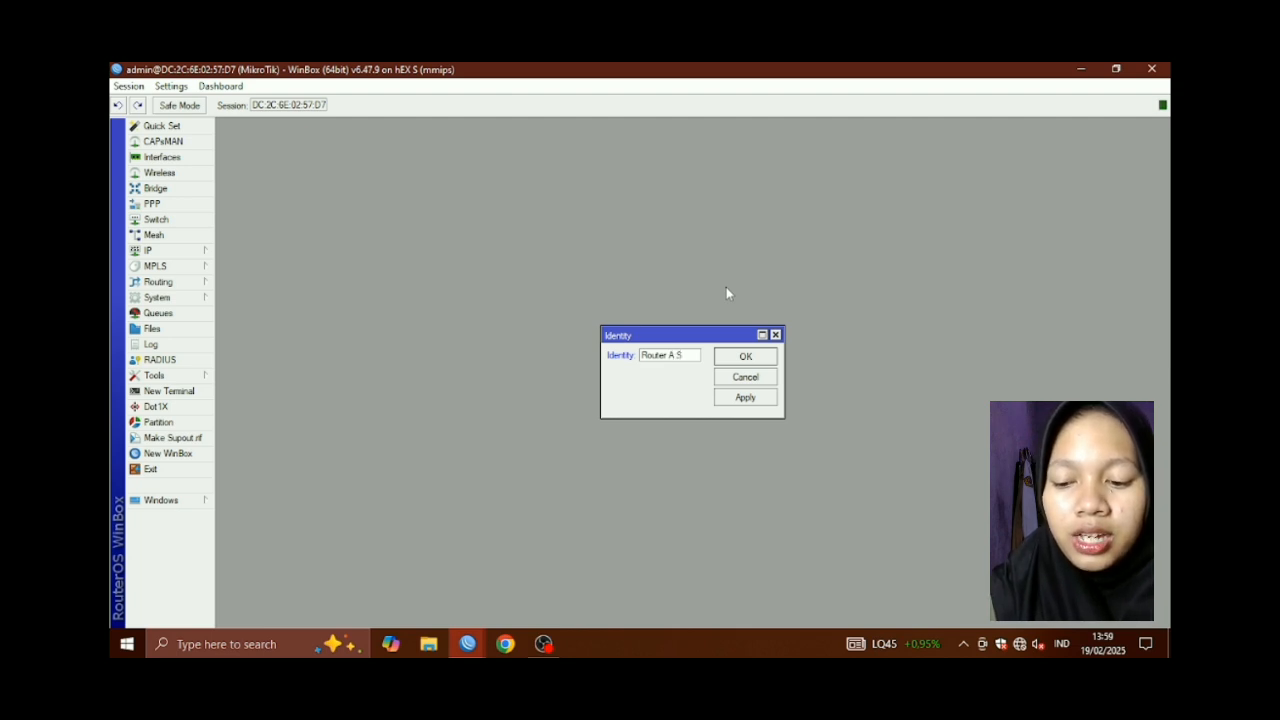
text(al)
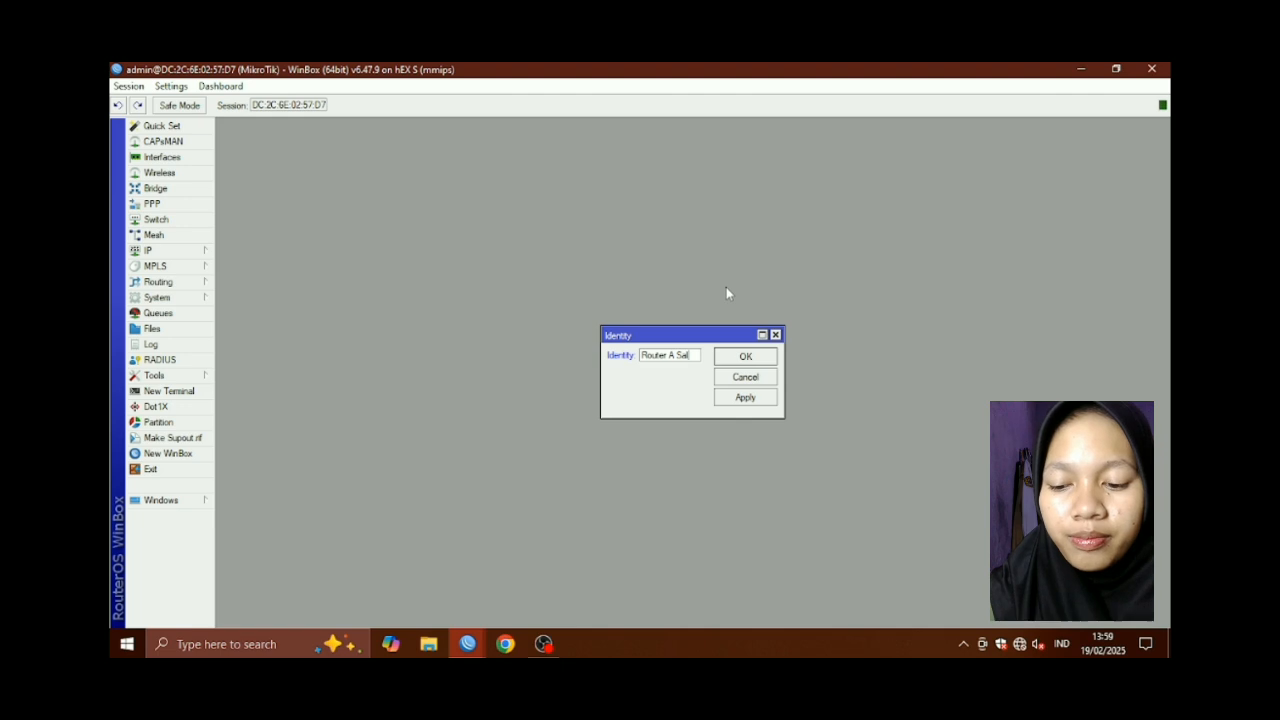
text(git)
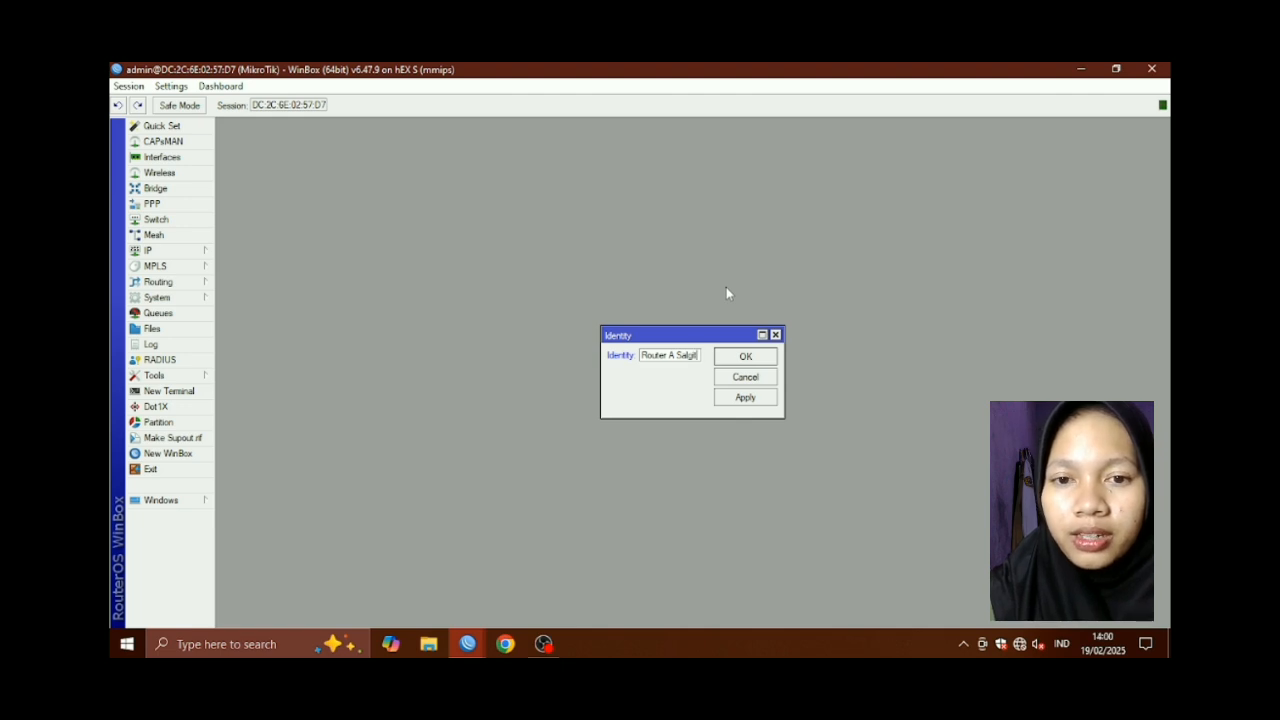
click(766, 403)
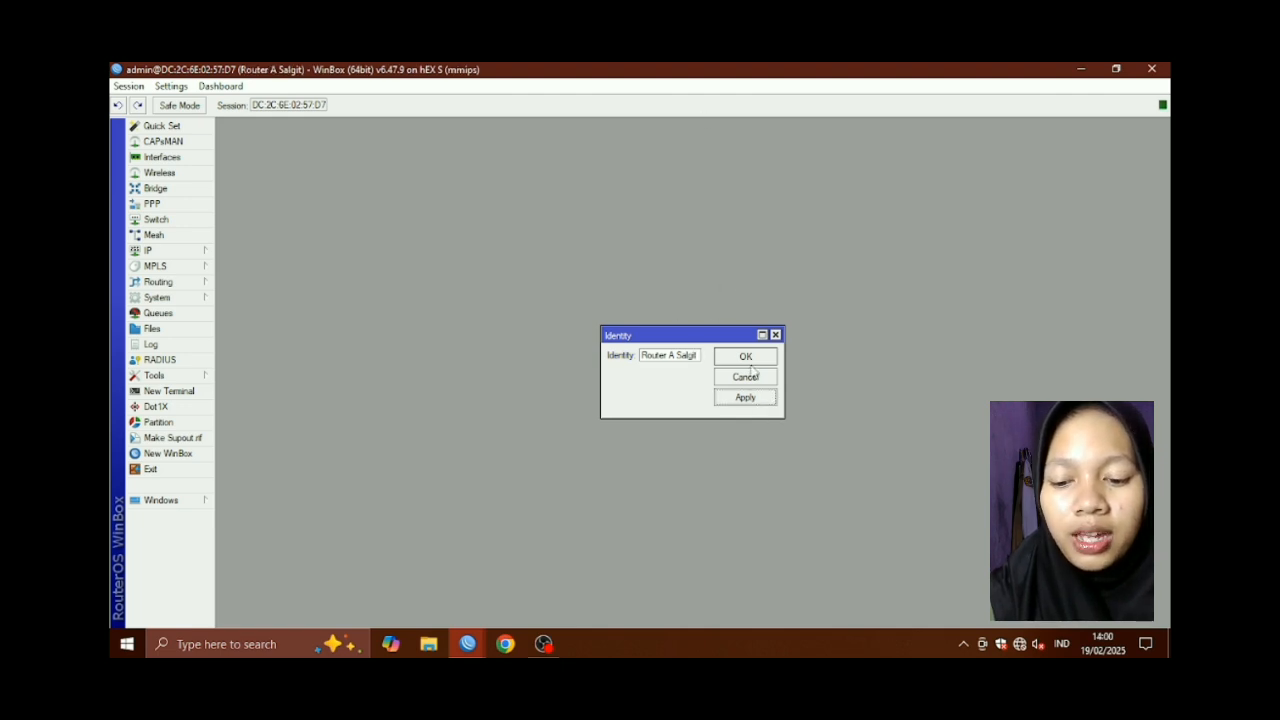
click(760, 360)
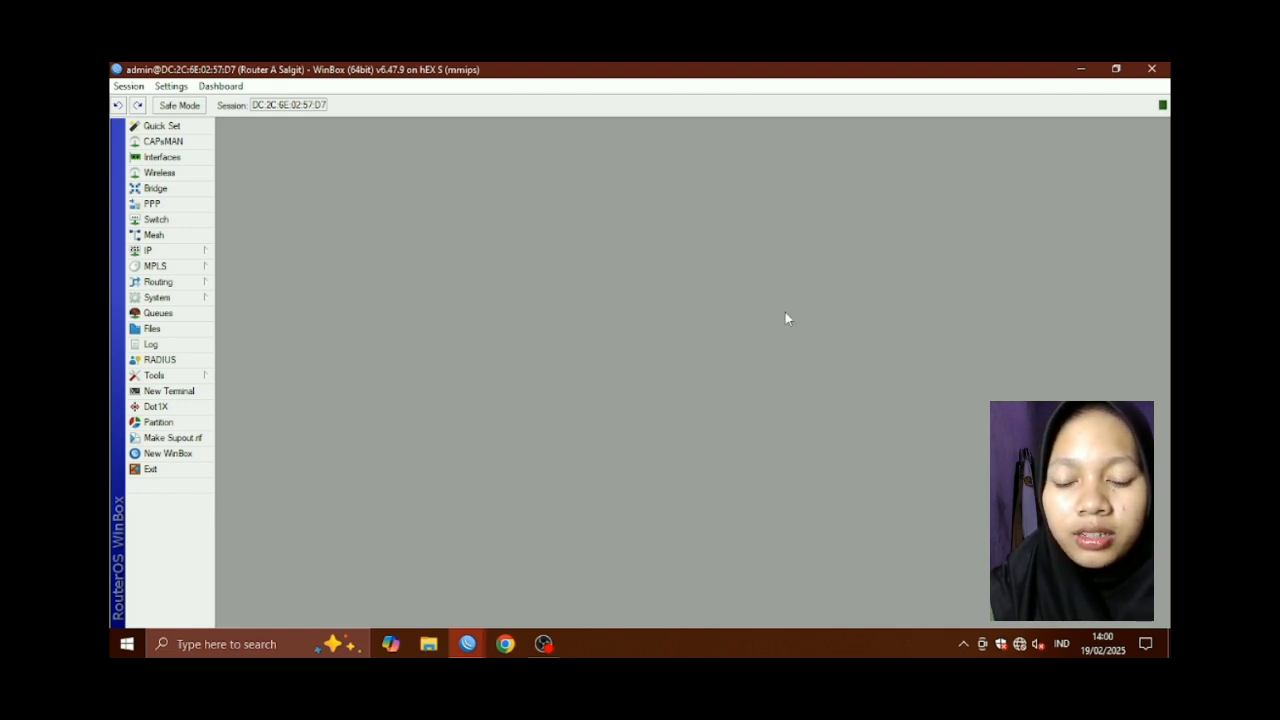
click(180, 250)
Add the IP address 192.221.10.1/24 on interface ether2
click(258, 280)
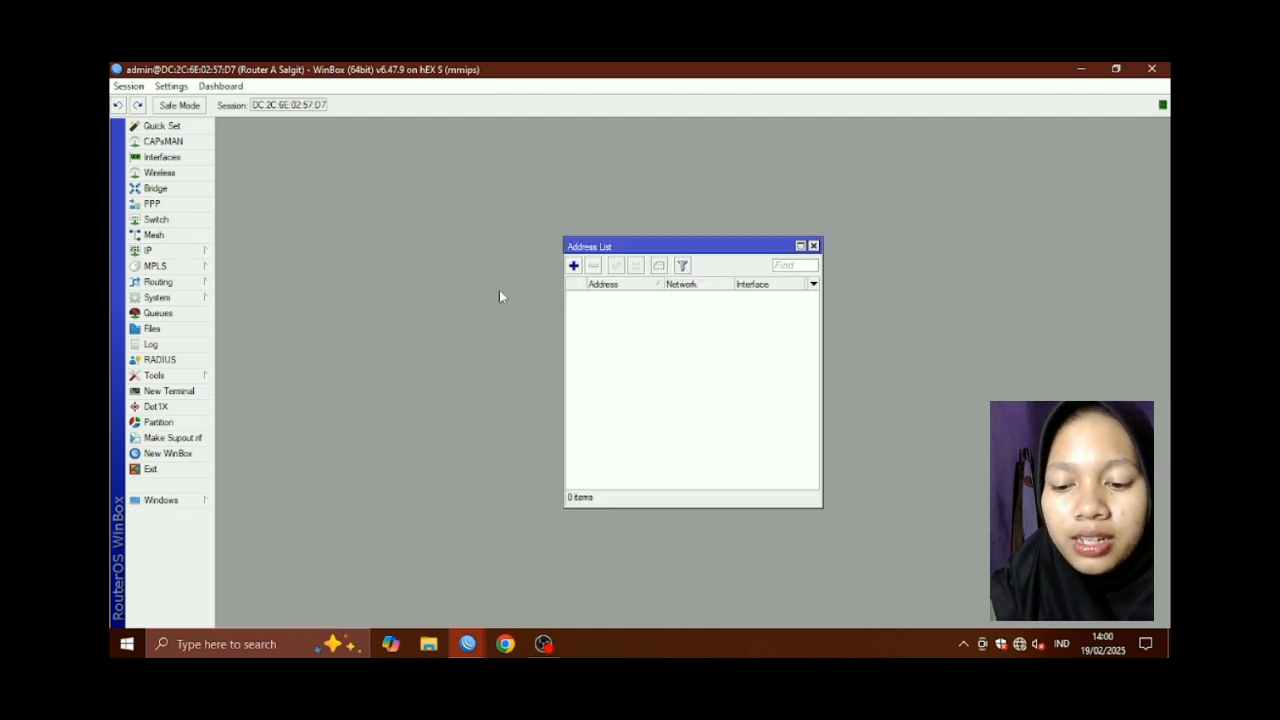
click(574, 266)
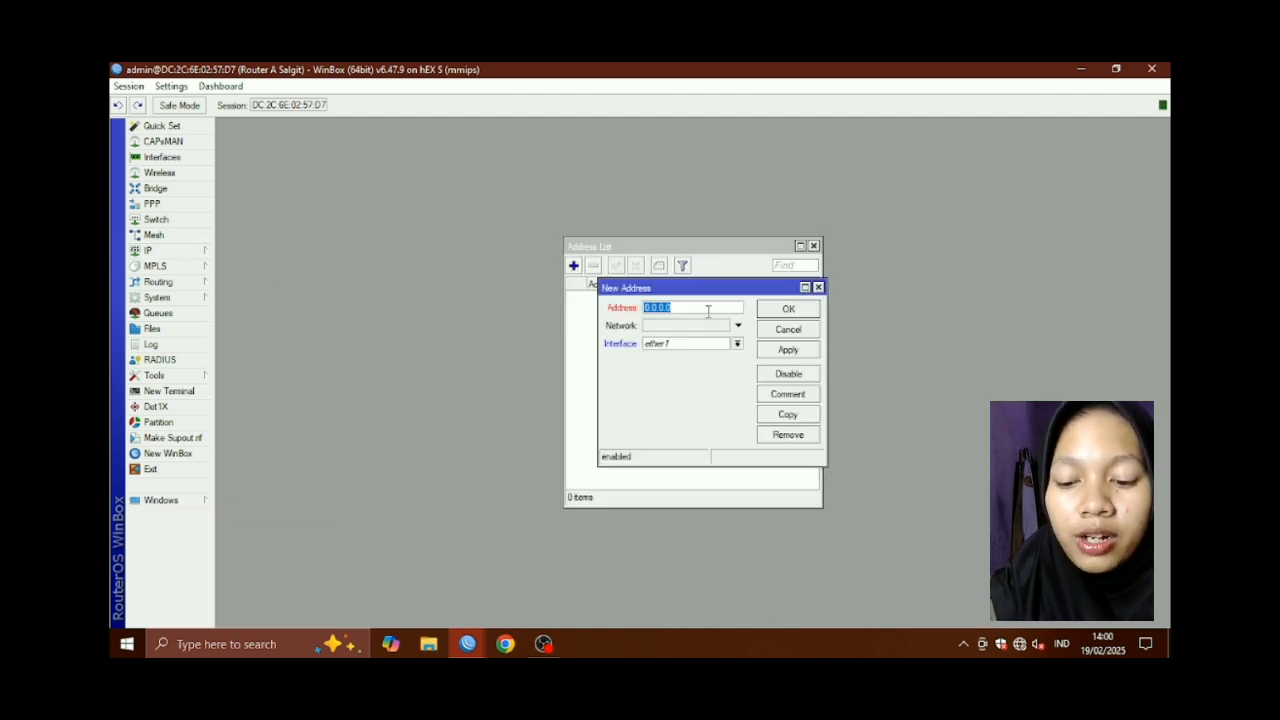
key(BackSpace)
text(192.)
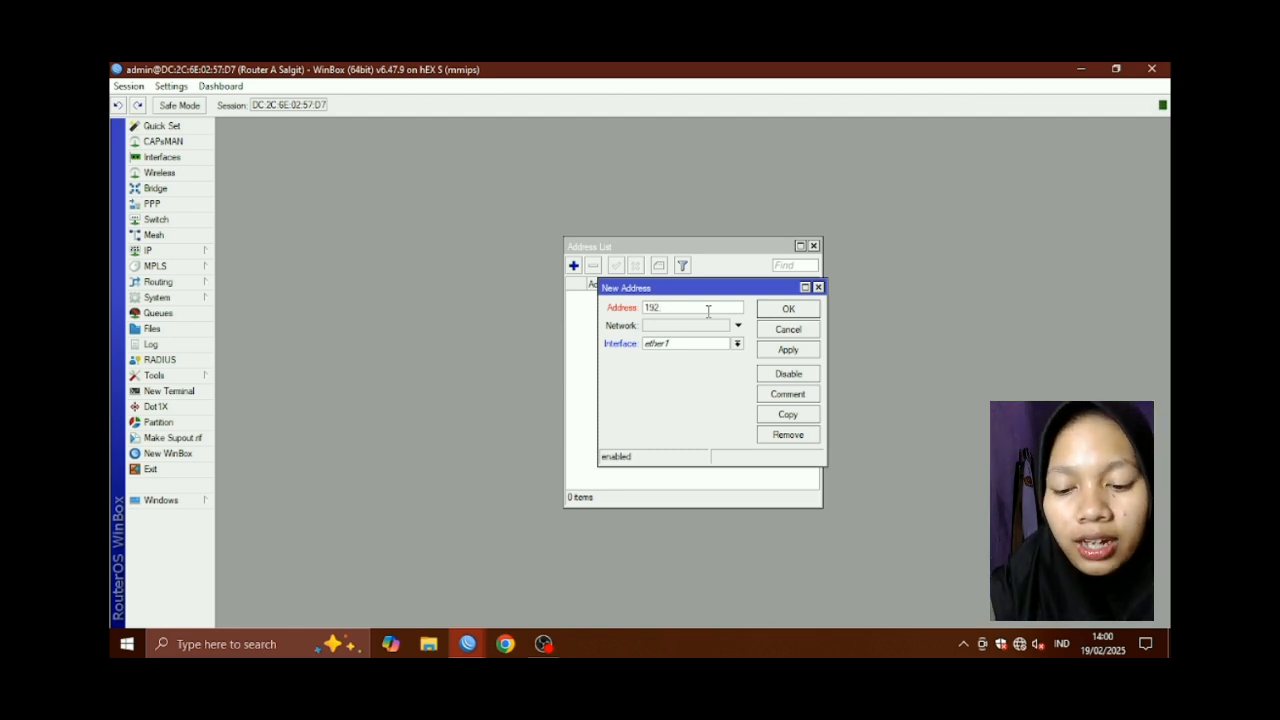
text(221)
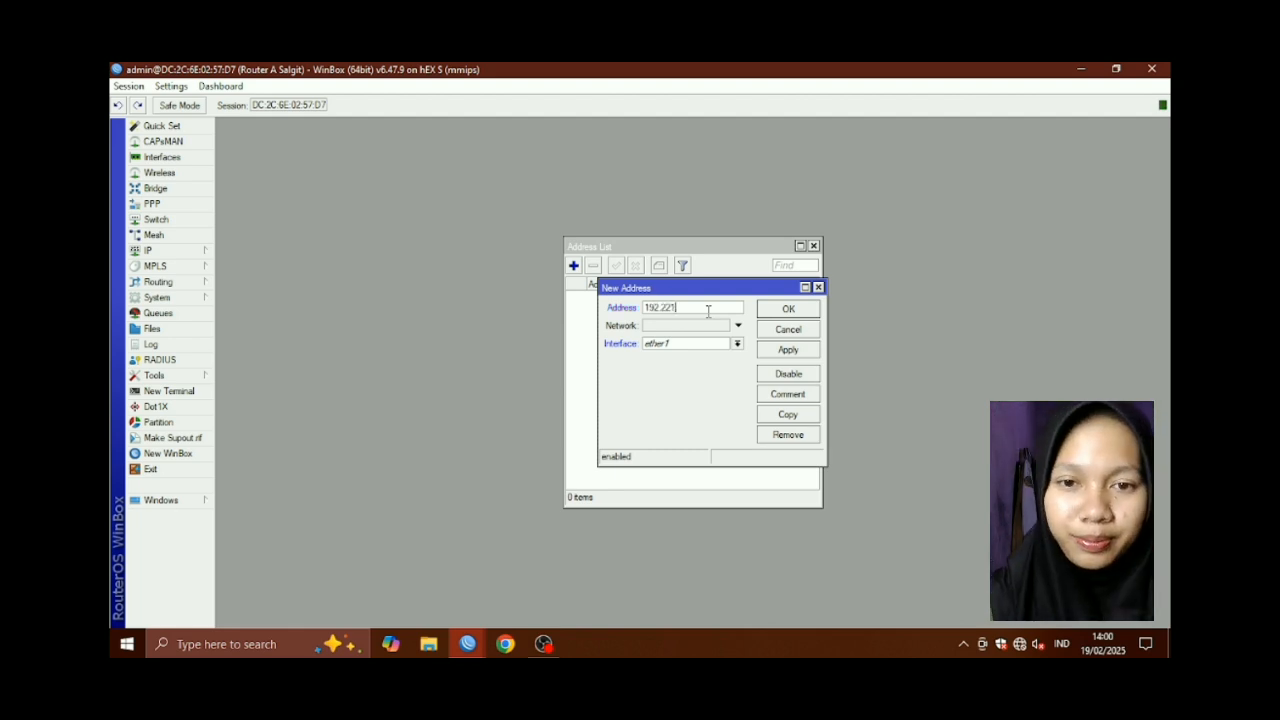
text(.1)
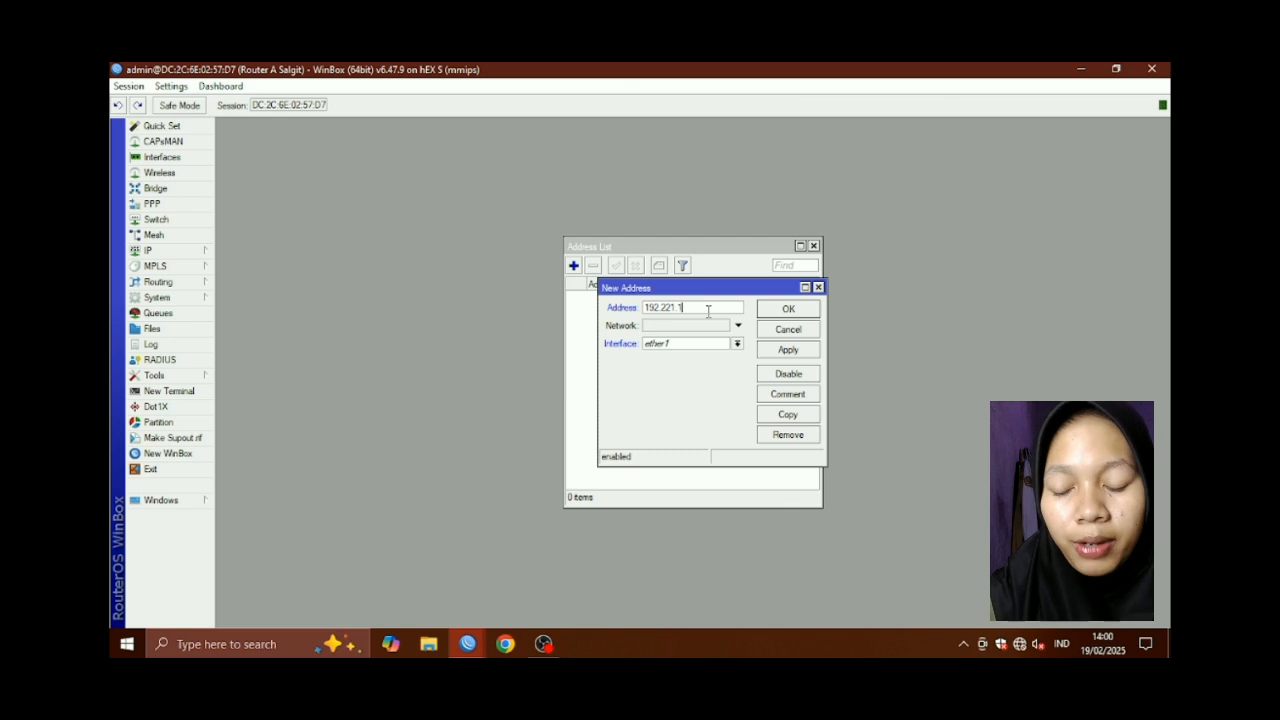
text(0.1/24)
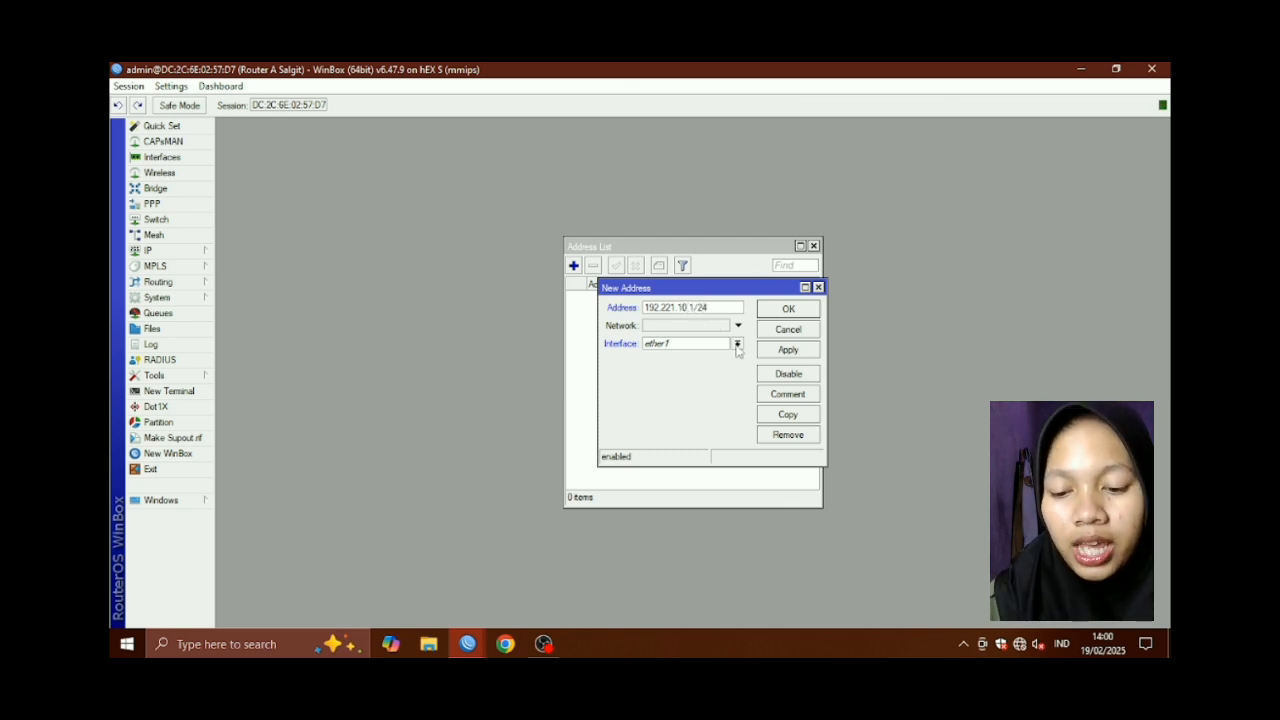
click(737, 343)
click(704, 375)
click(782, 350)
click(800, 312)
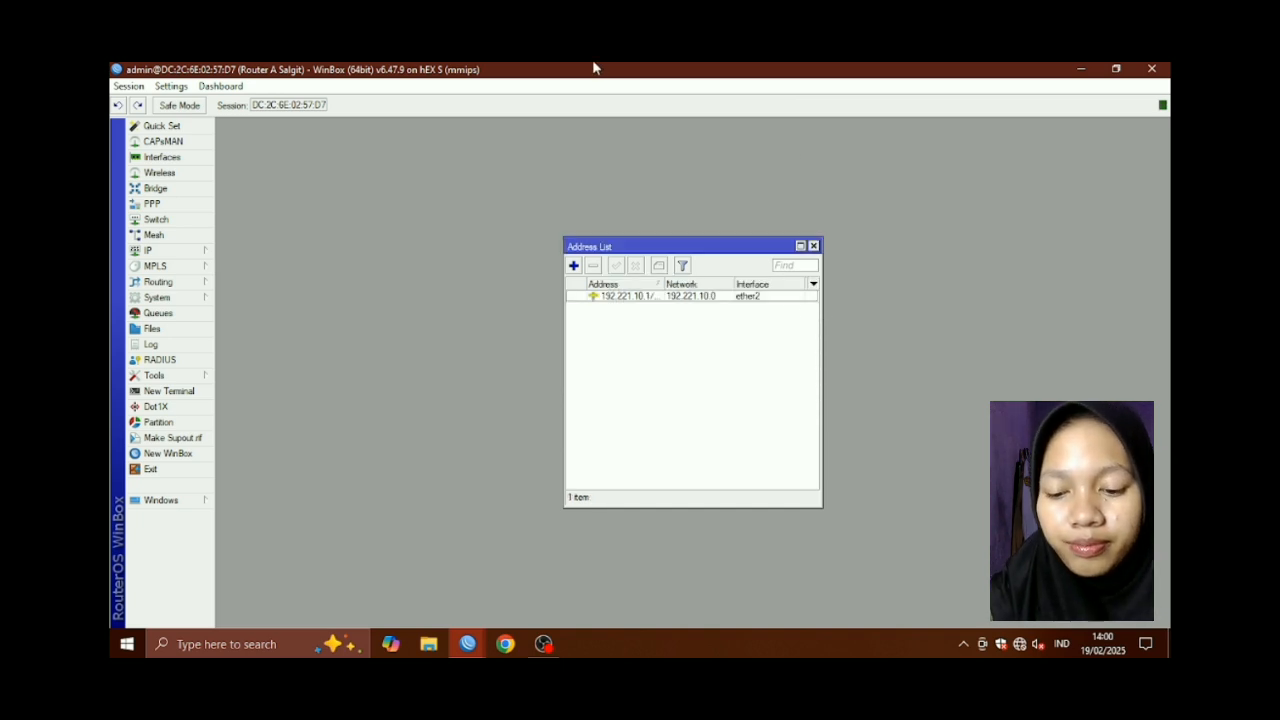
Add a DHCP client on ether1 and check that it gets a 30.30.30.x lease
click(158, 250)
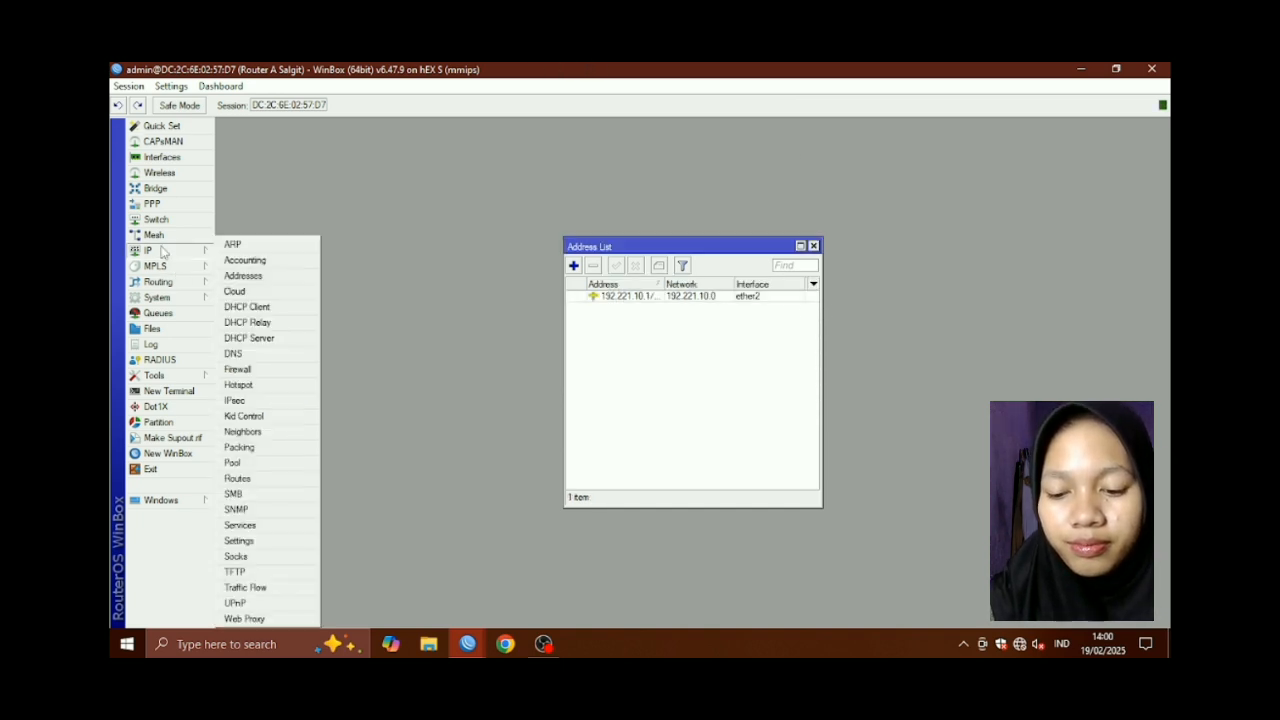
click(256, 308)
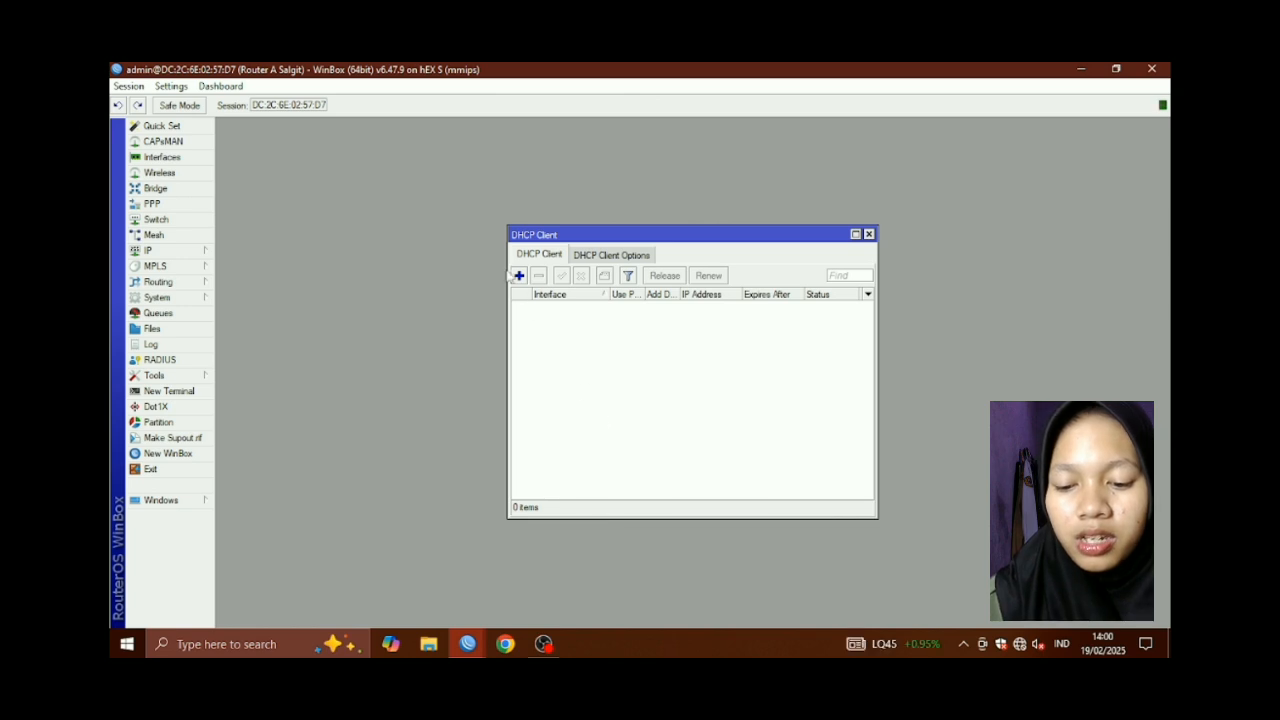
click(519, 276)
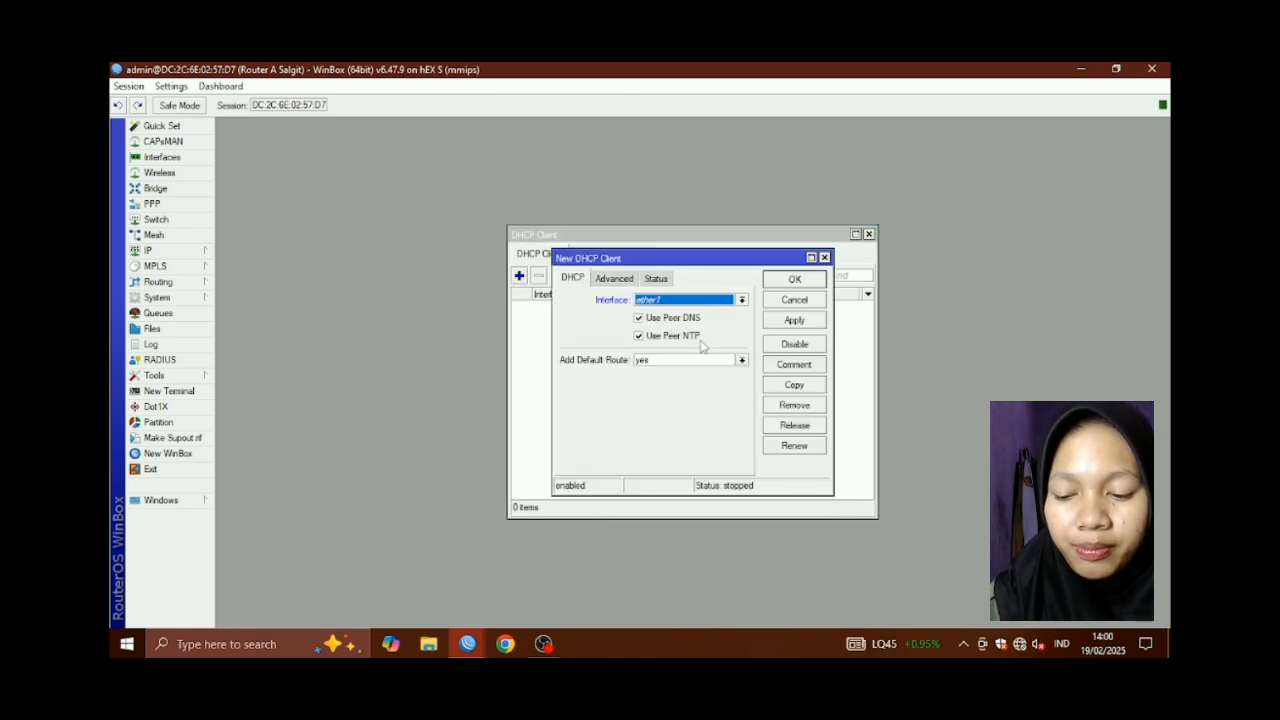
click(792, 322)
click(796, 282)
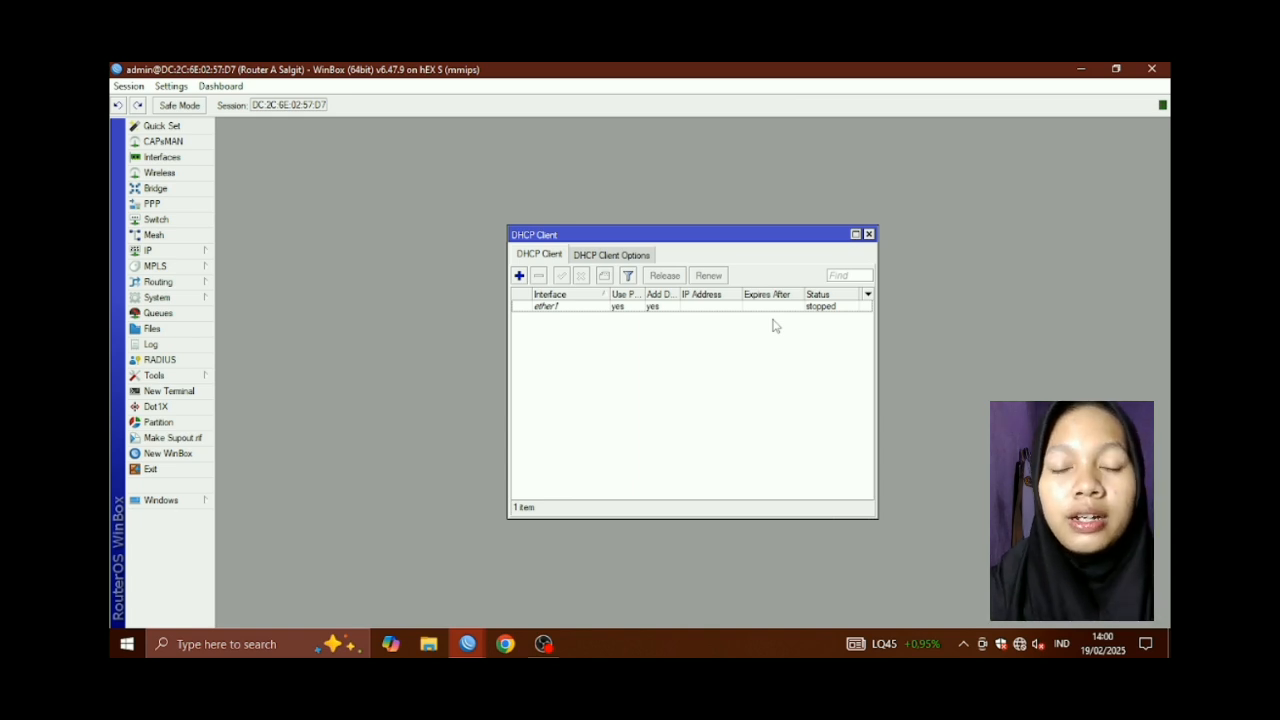
click(738, 309)
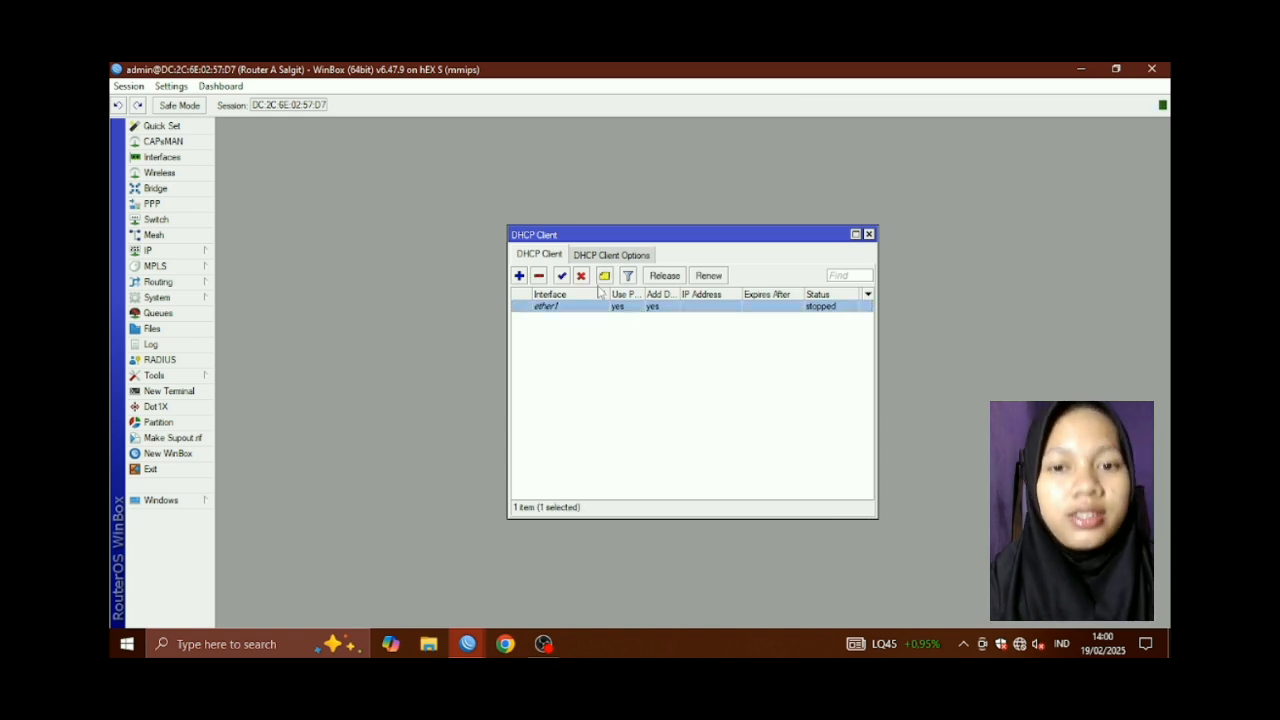
click(644, 372)
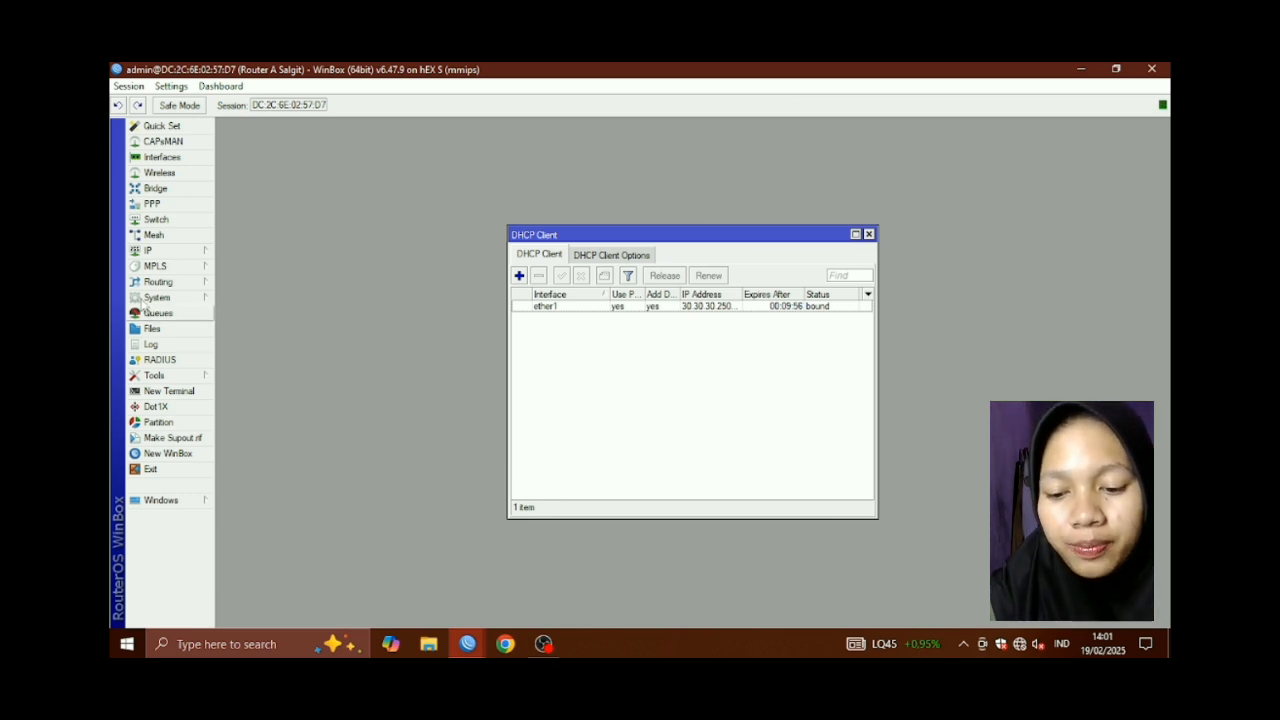
Start a new srcnat NAT rule matching out-interface ether1
click(160, 252)
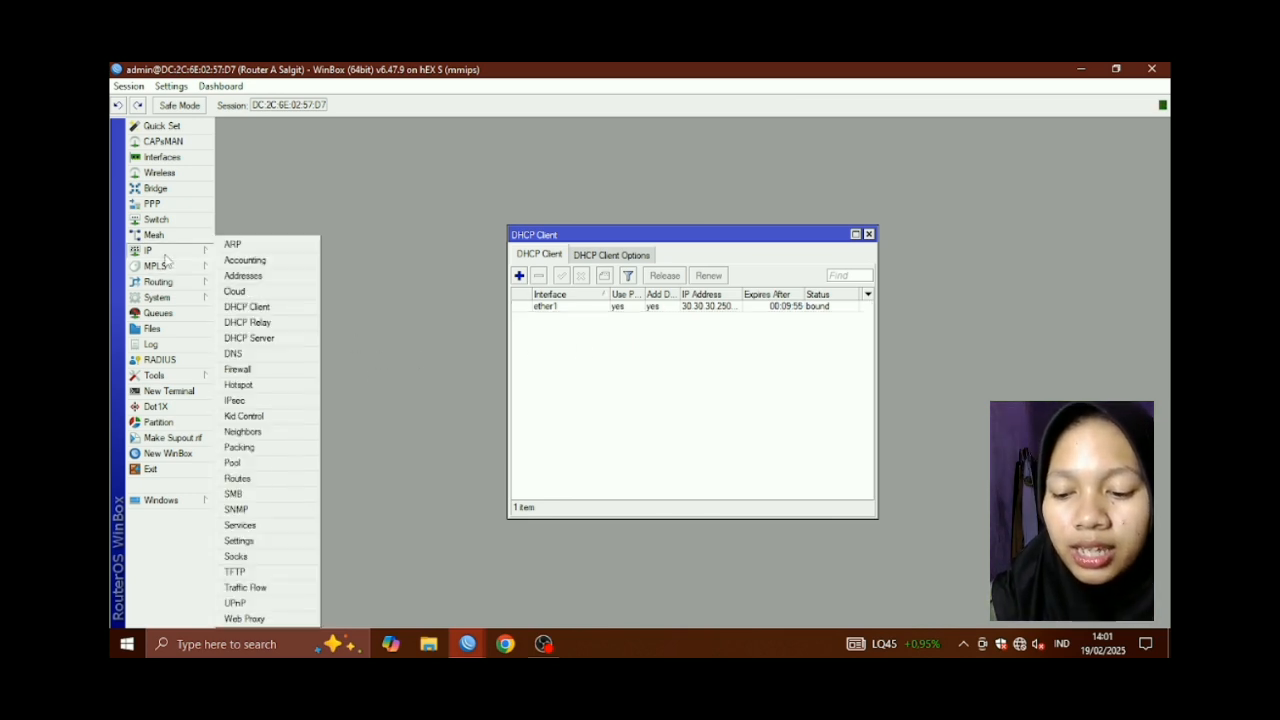
click(255, 370)
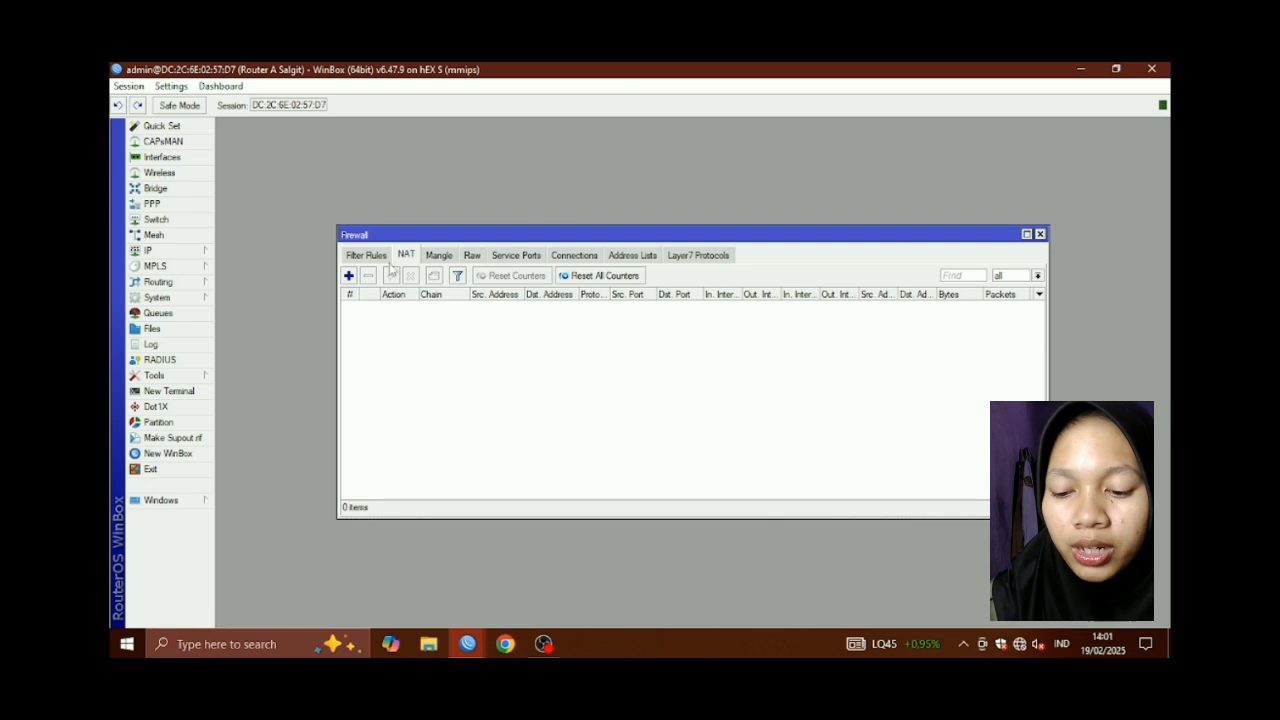
click(349, 276)
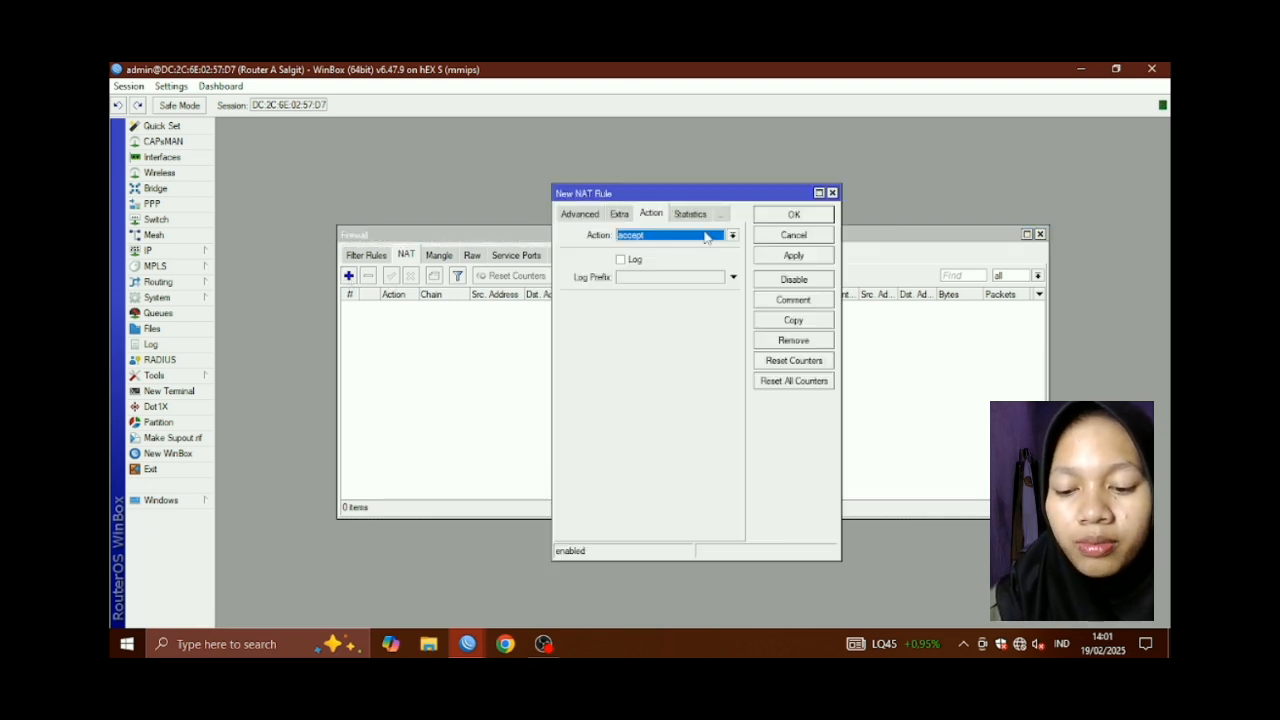
click(590, 213)
click(584, 216)
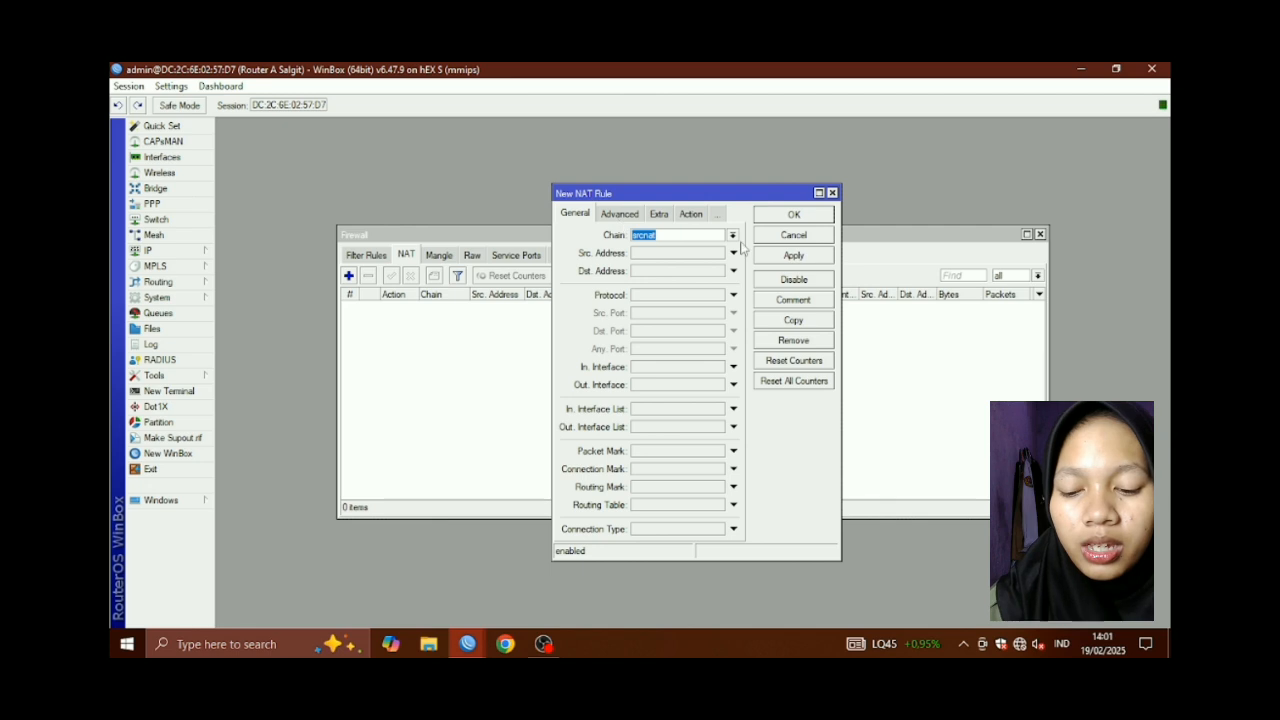
click(659, 386)
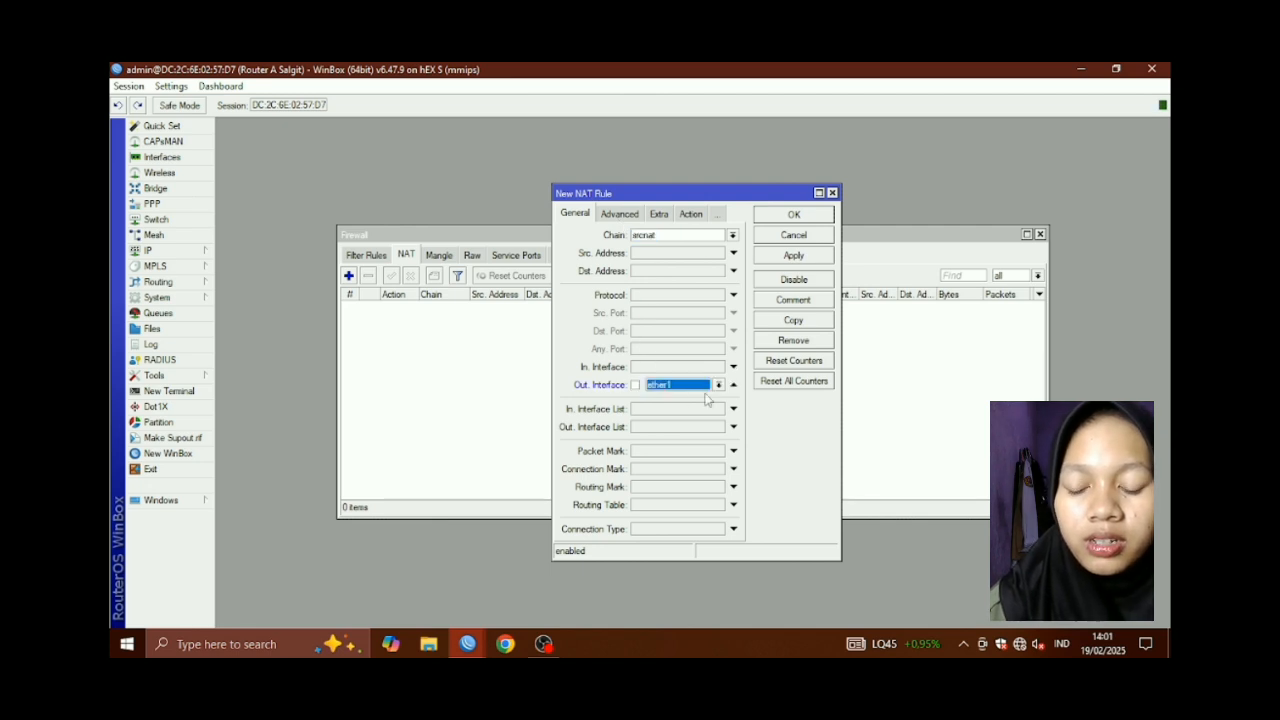
Set the NAT rule's action to masquerade and save it
click(689, 215)
click(691, 214)
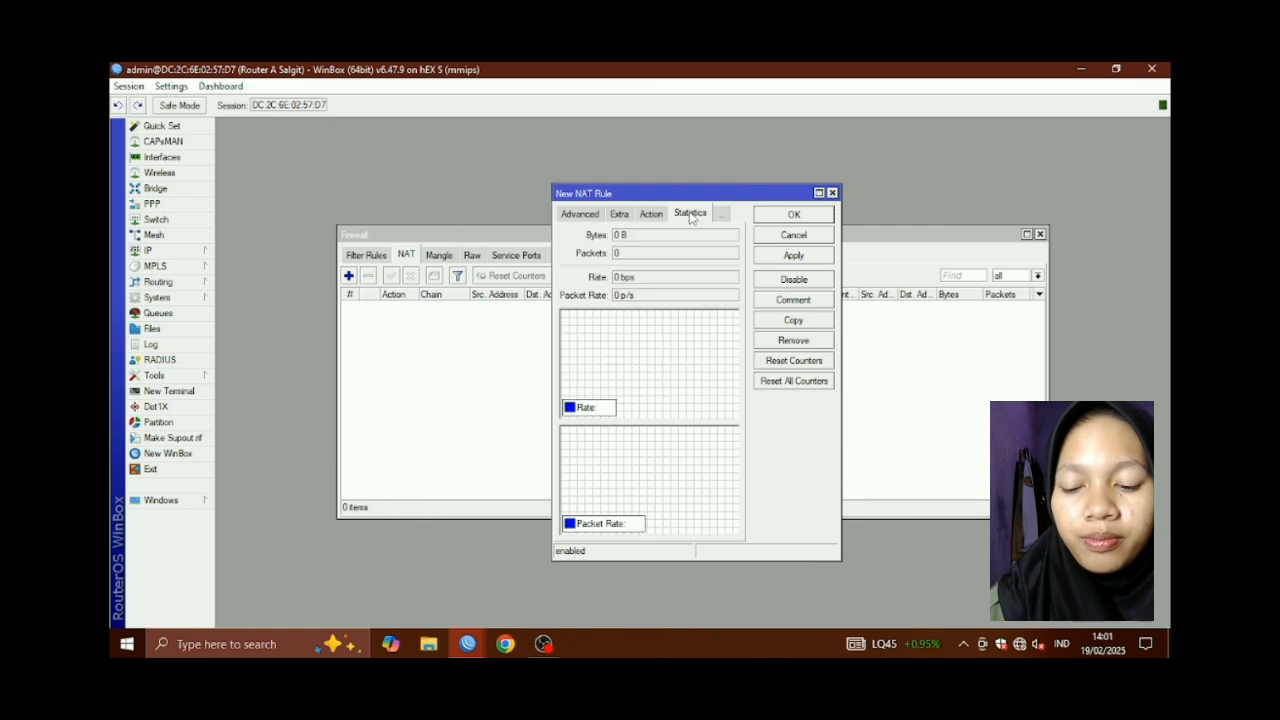
click(652, 214)
click(732, 235)
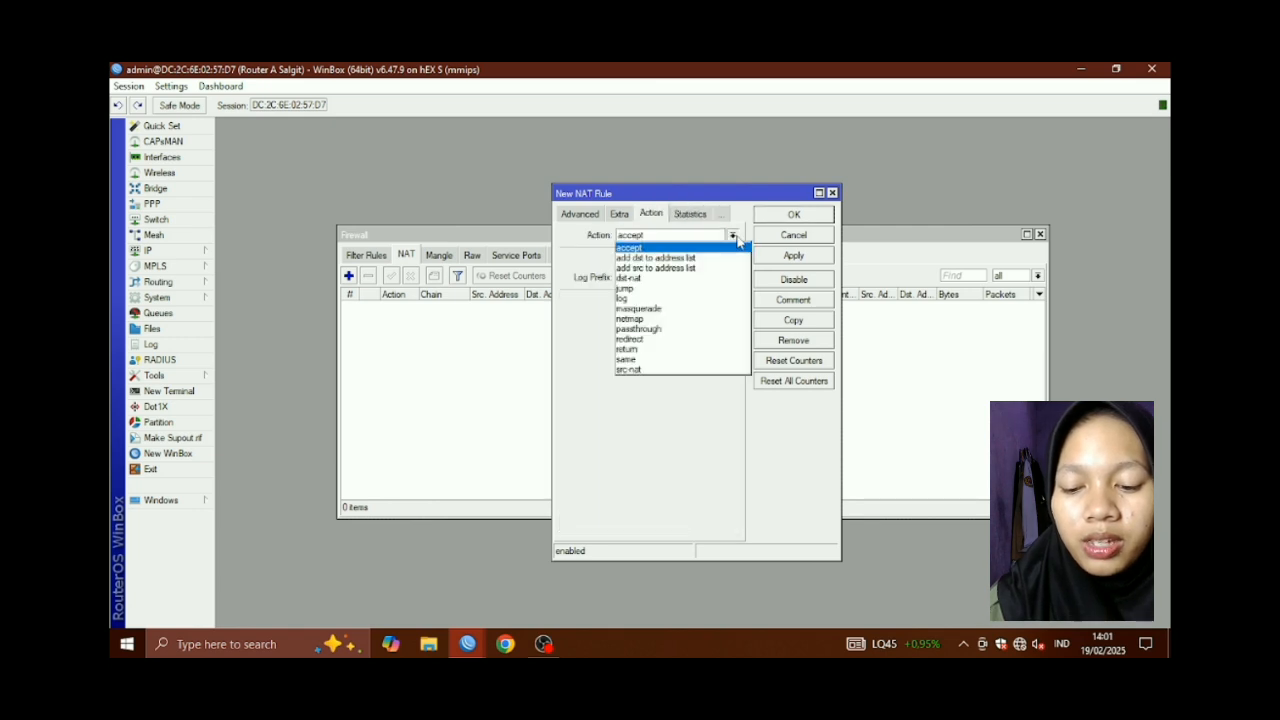
click(683, 311)
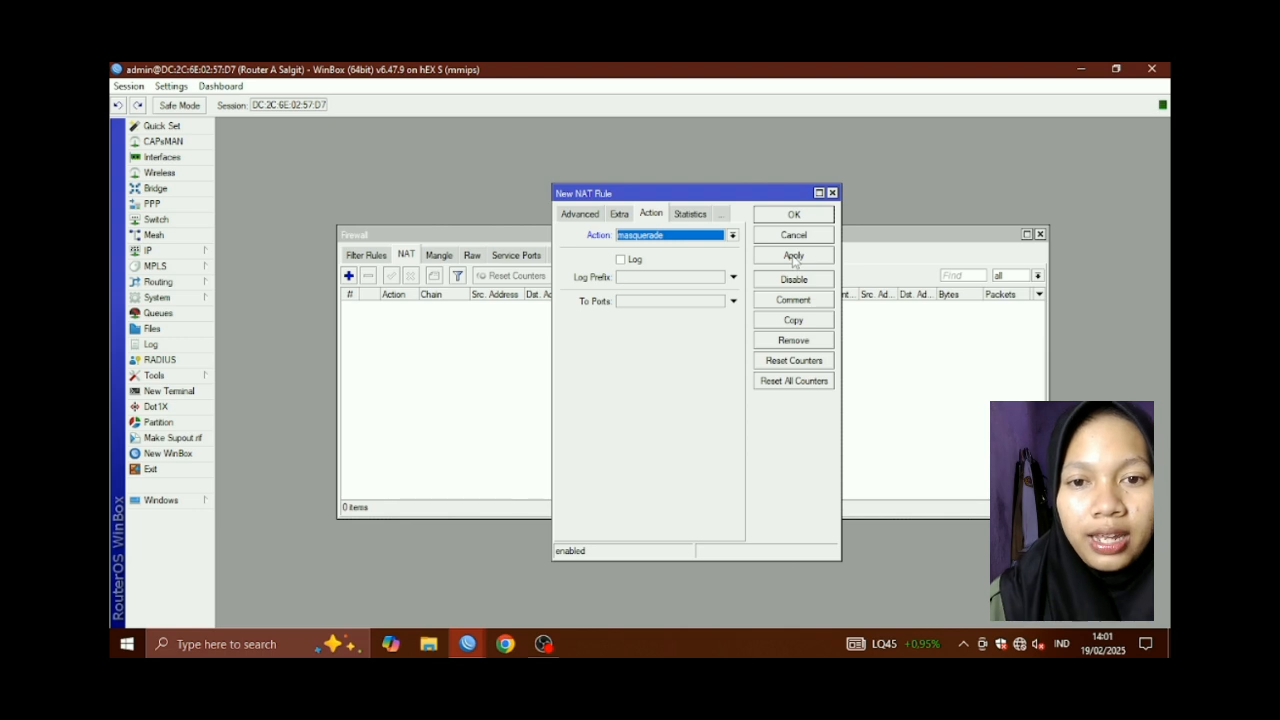
click(794, 257)
click(794, 215)
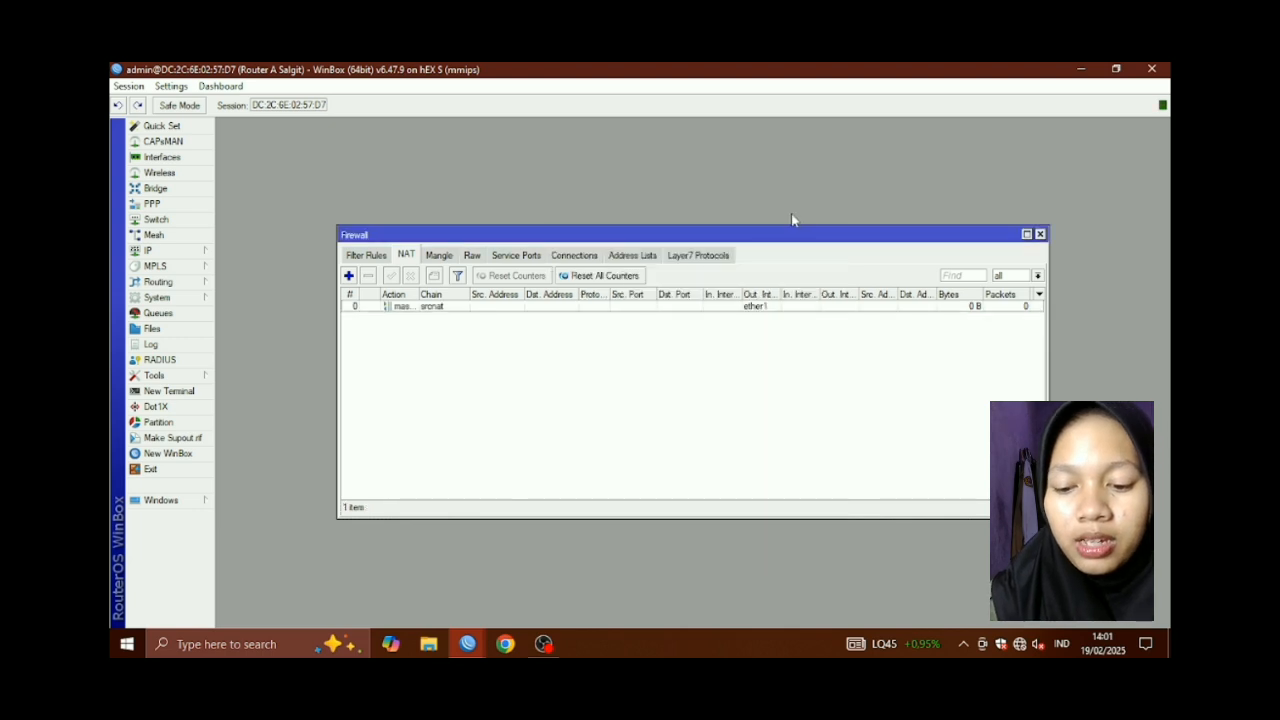
click(170, 253)
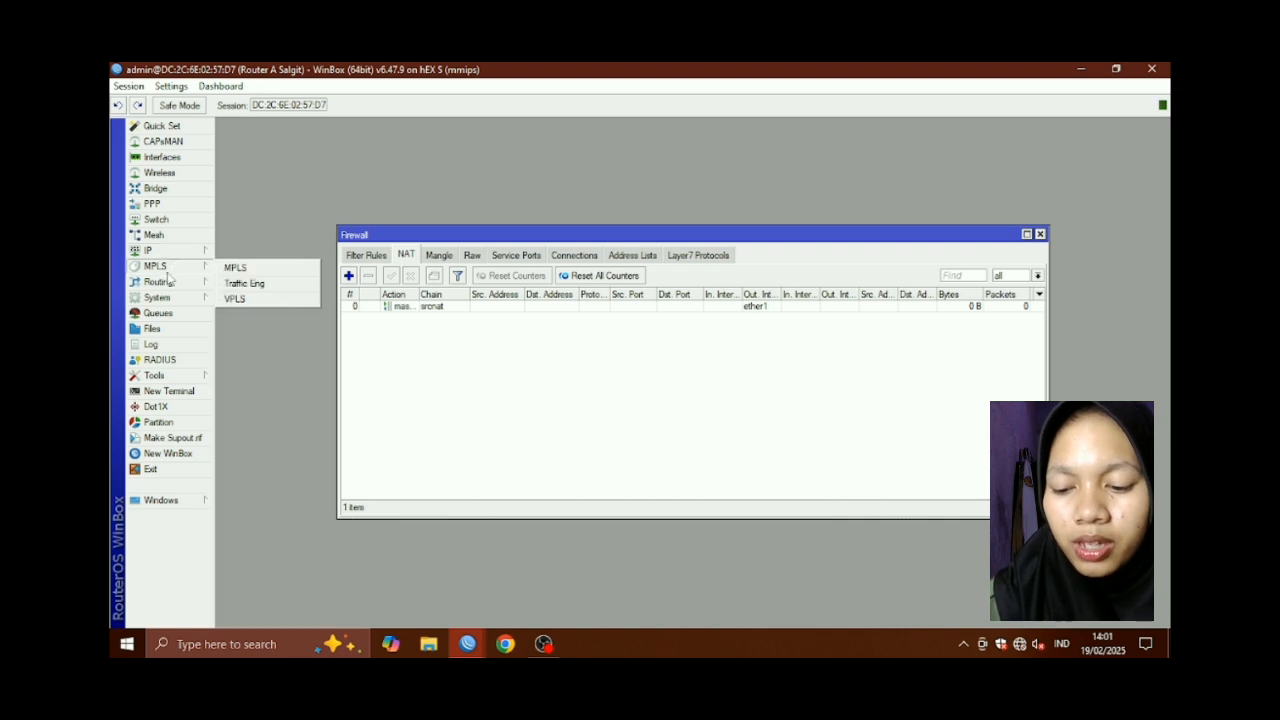
Add OSPF network 30.30.30.0/24 in the backbone area
mouse_move(160, 282)
click(256, 348)
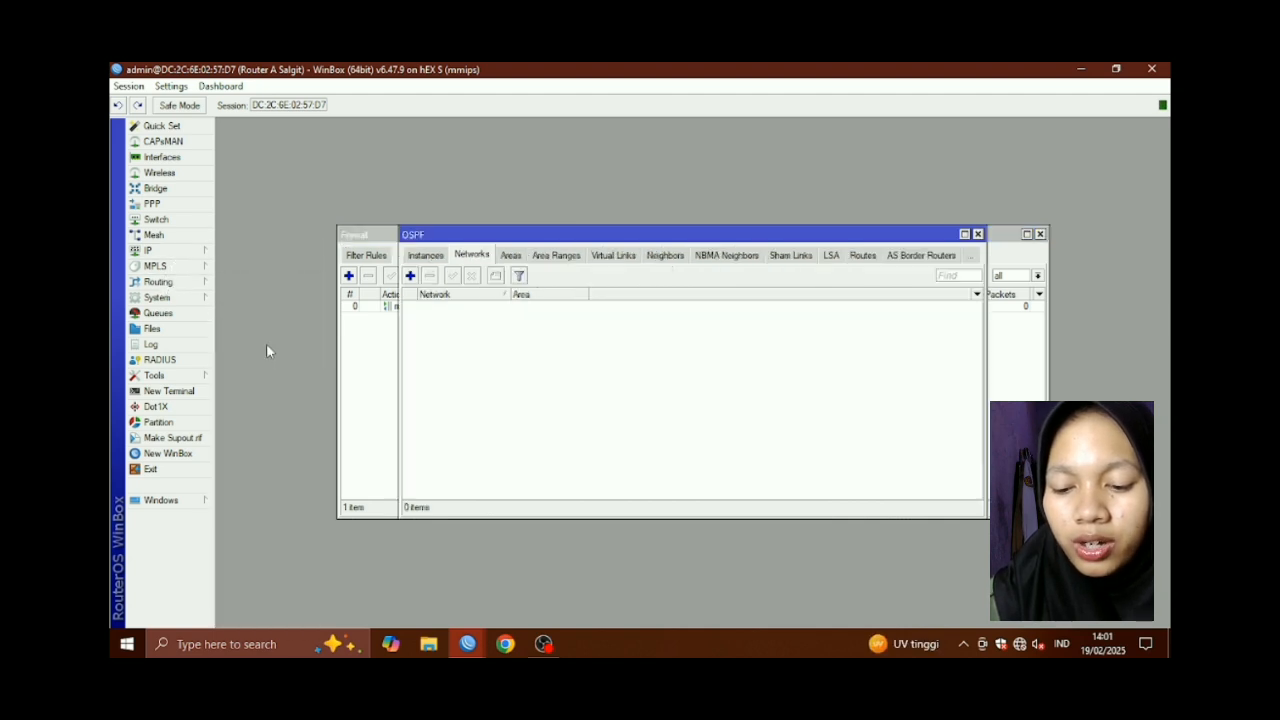
click(411, 277)
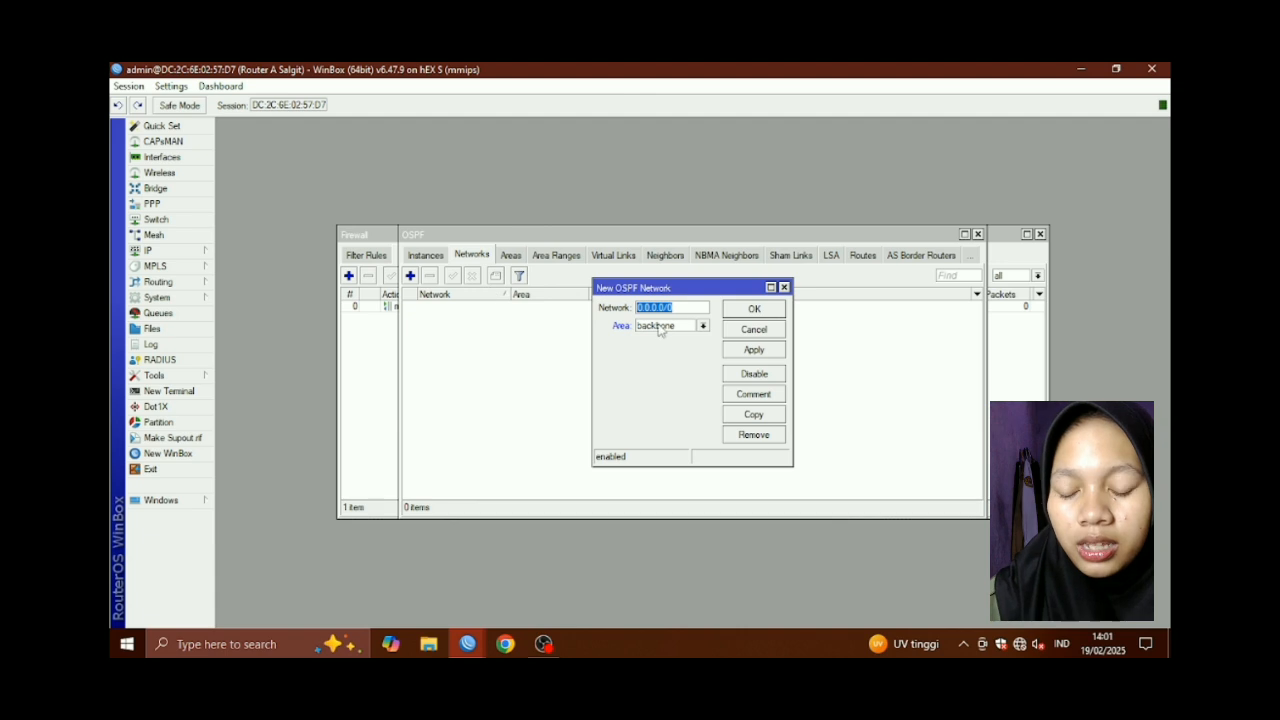
text(30)
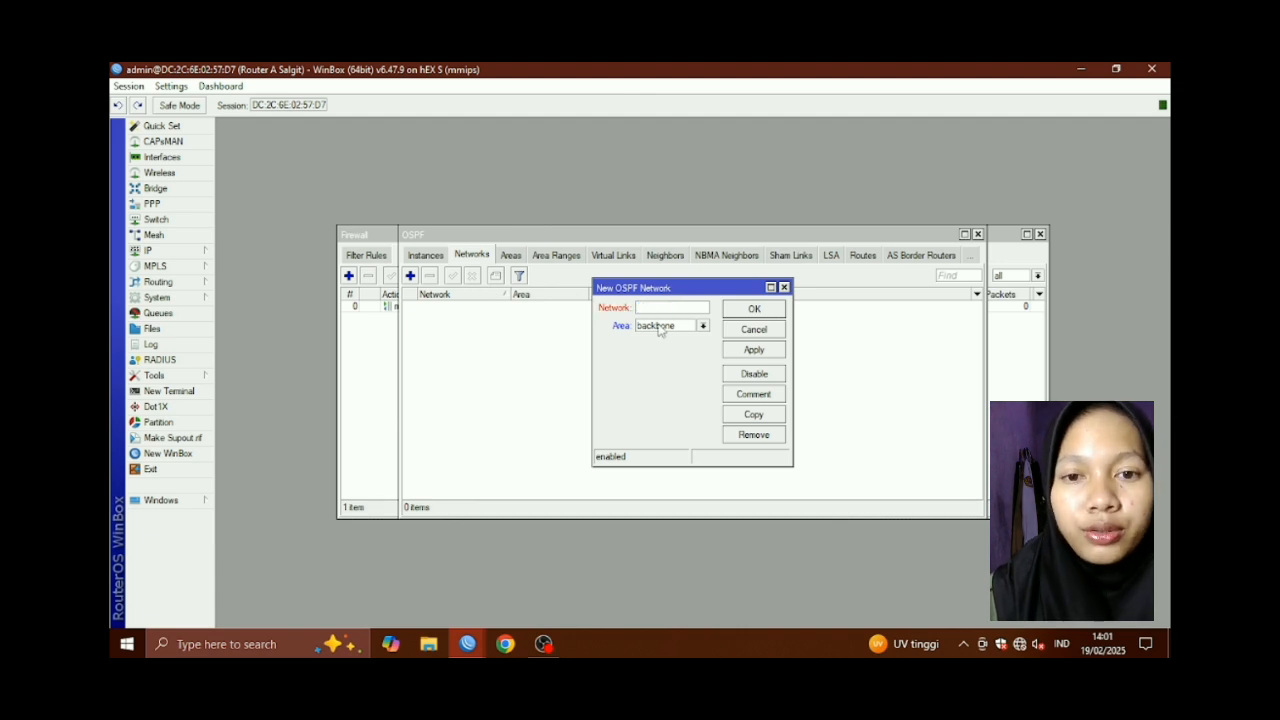
text(.30)
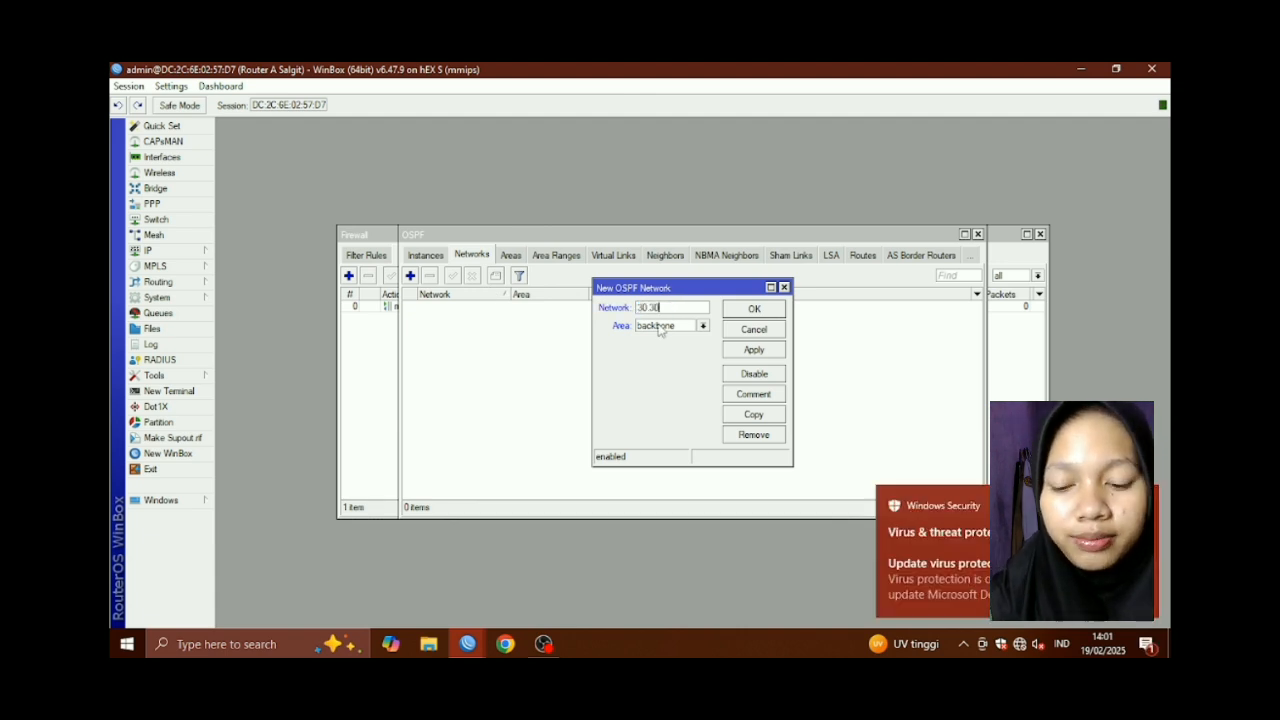
text(.3)
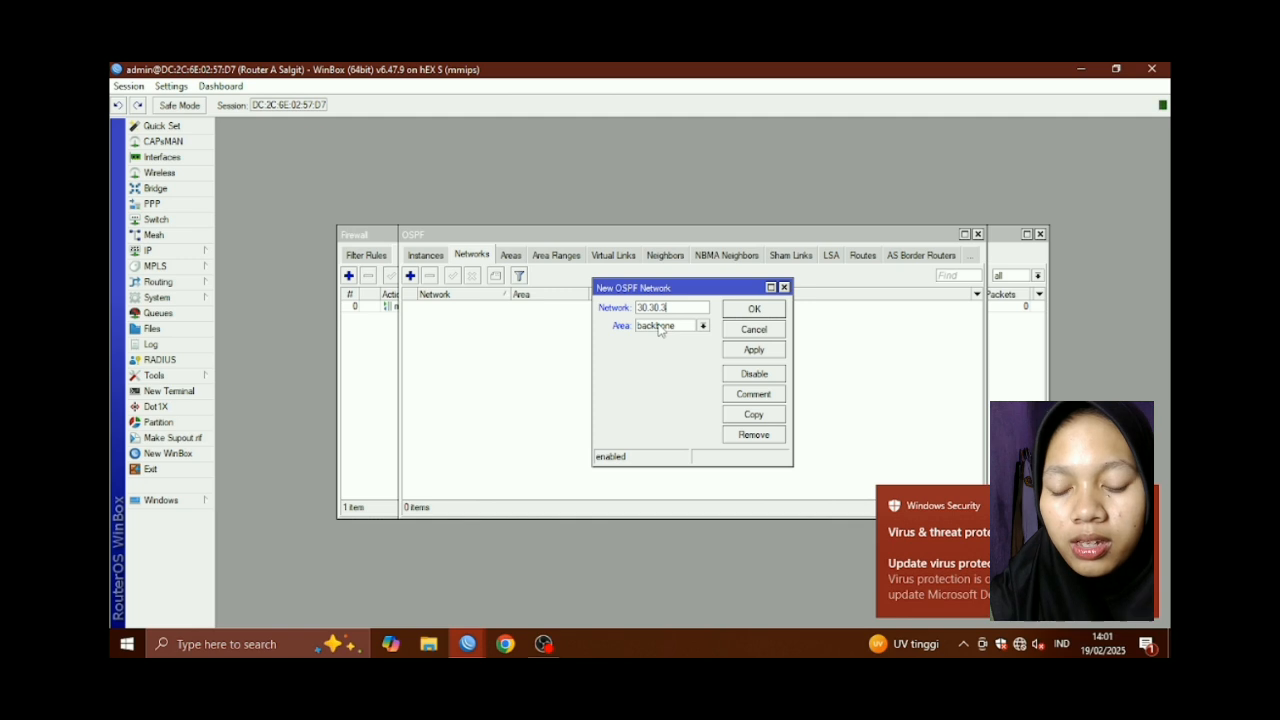
text(0.0/34)
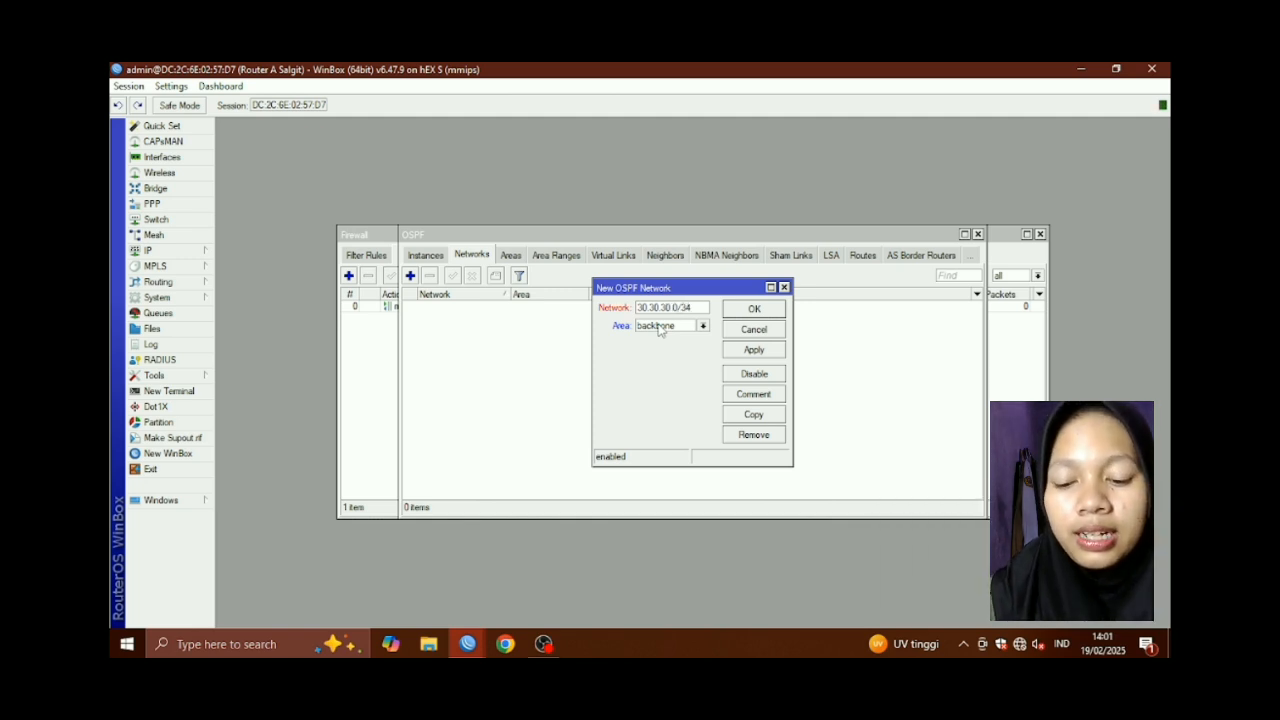
key(BackSpace)
text(24)
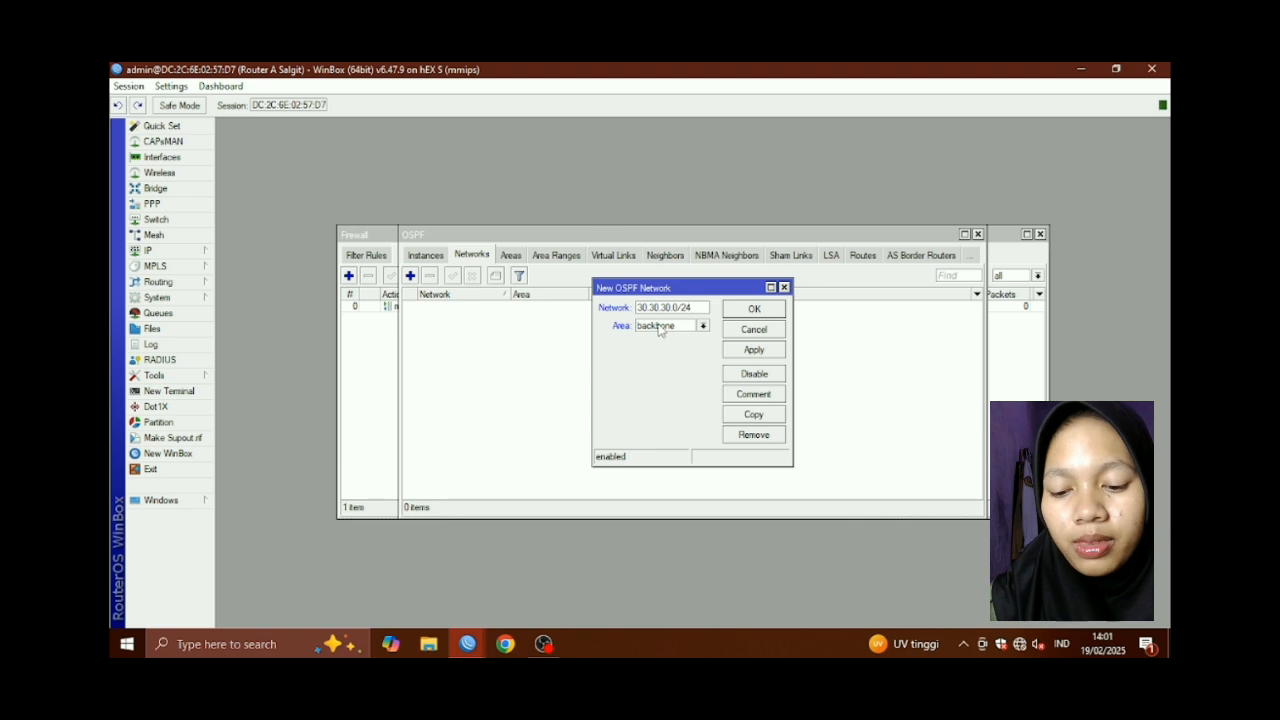
click(753, 351)
click(754, 312)
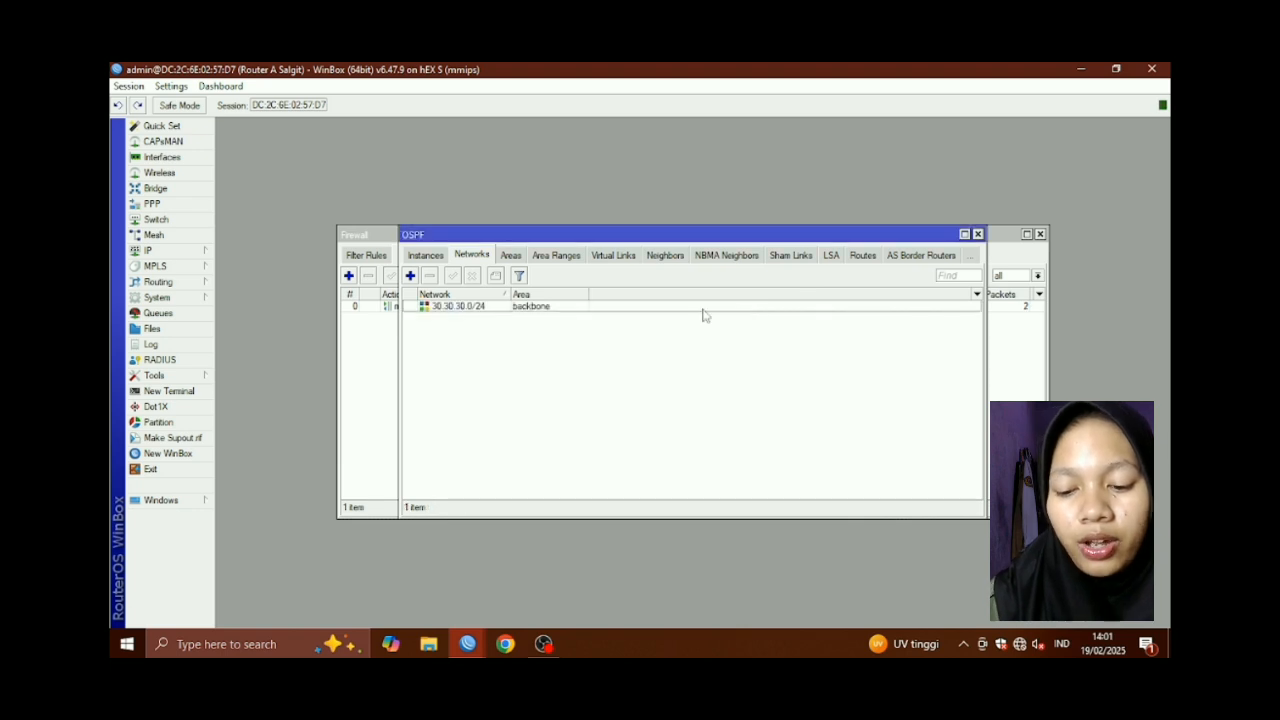
Add OSPF network 192.221.10.0/24 in the backbone area
click(410, 276)
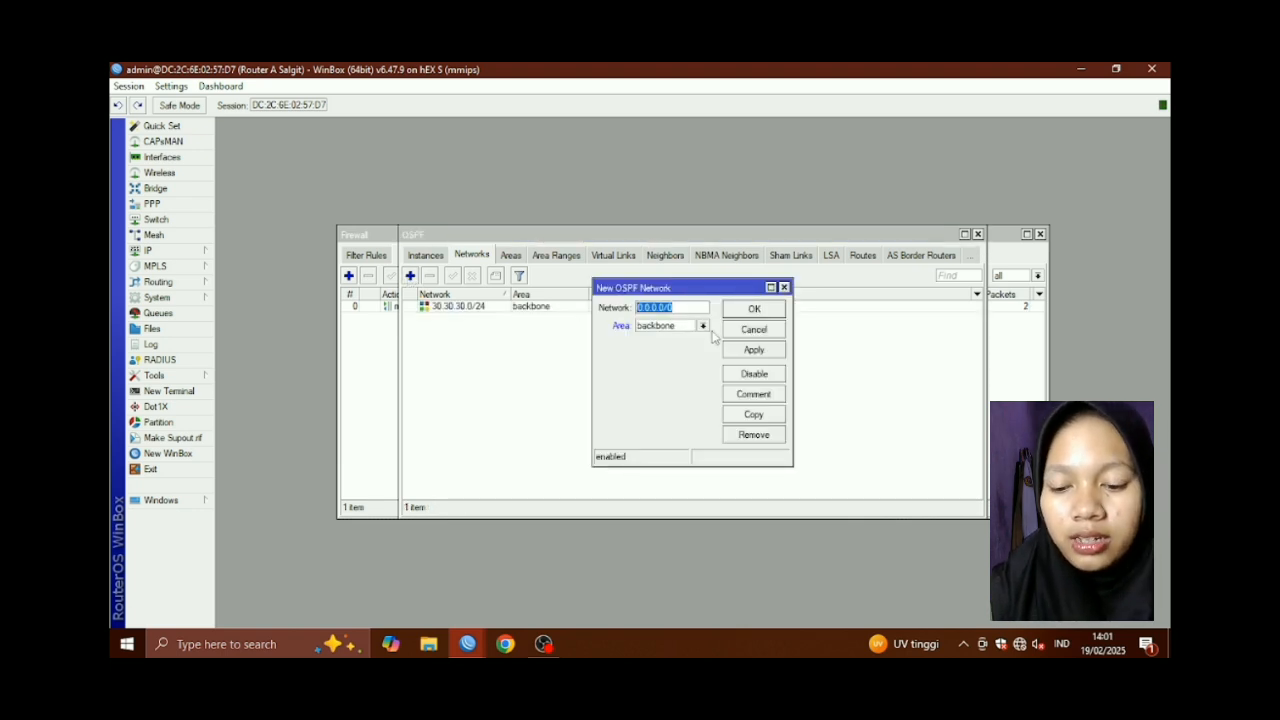
key(BackSpace)
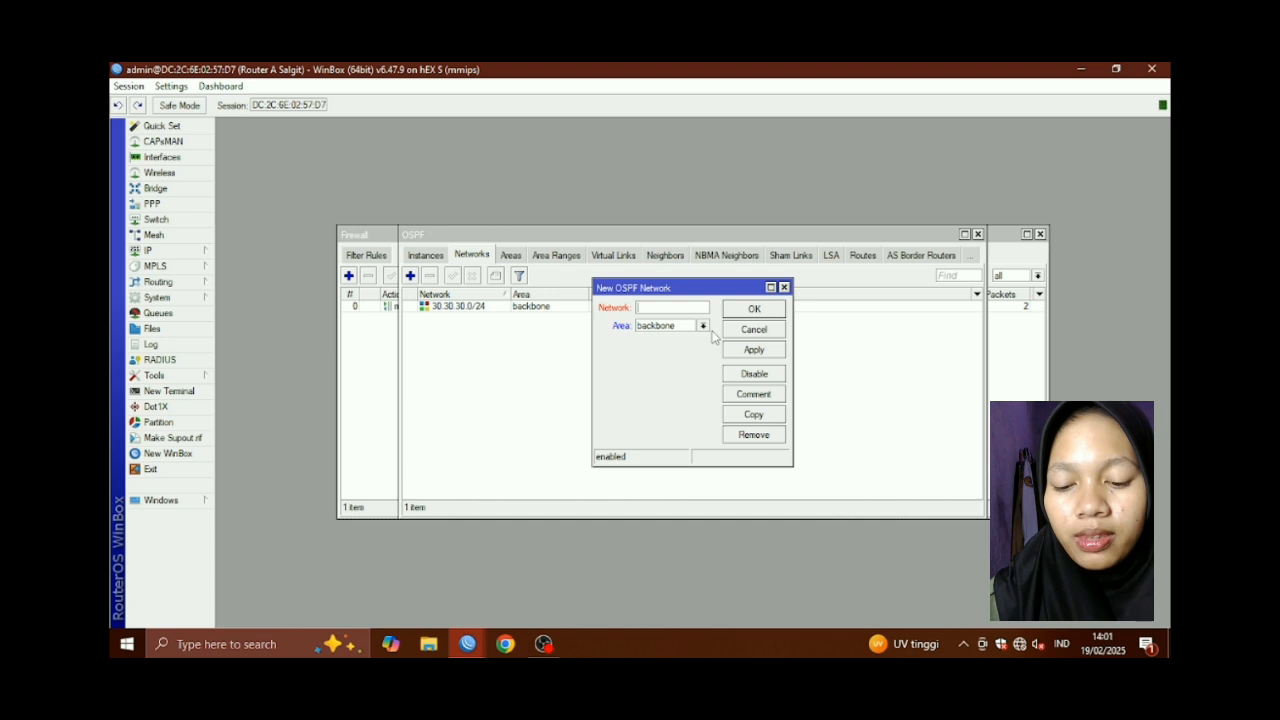
text(192)
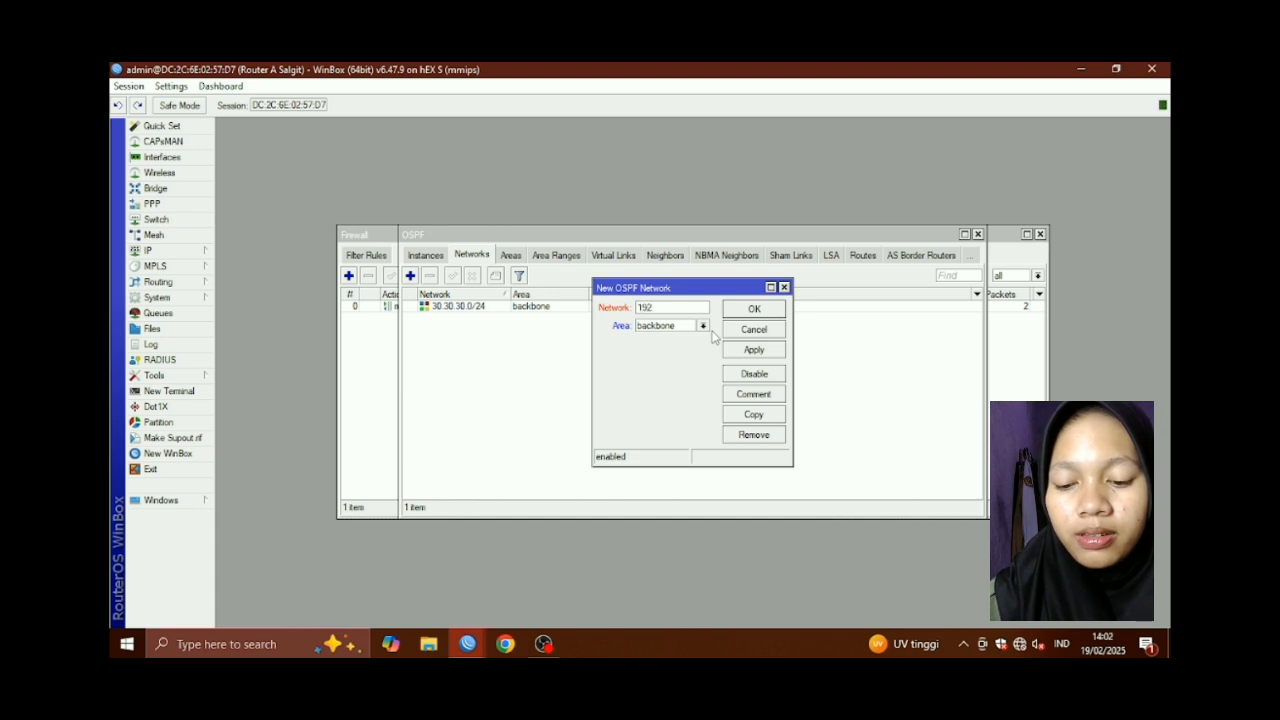
text(.221.10.0/24)
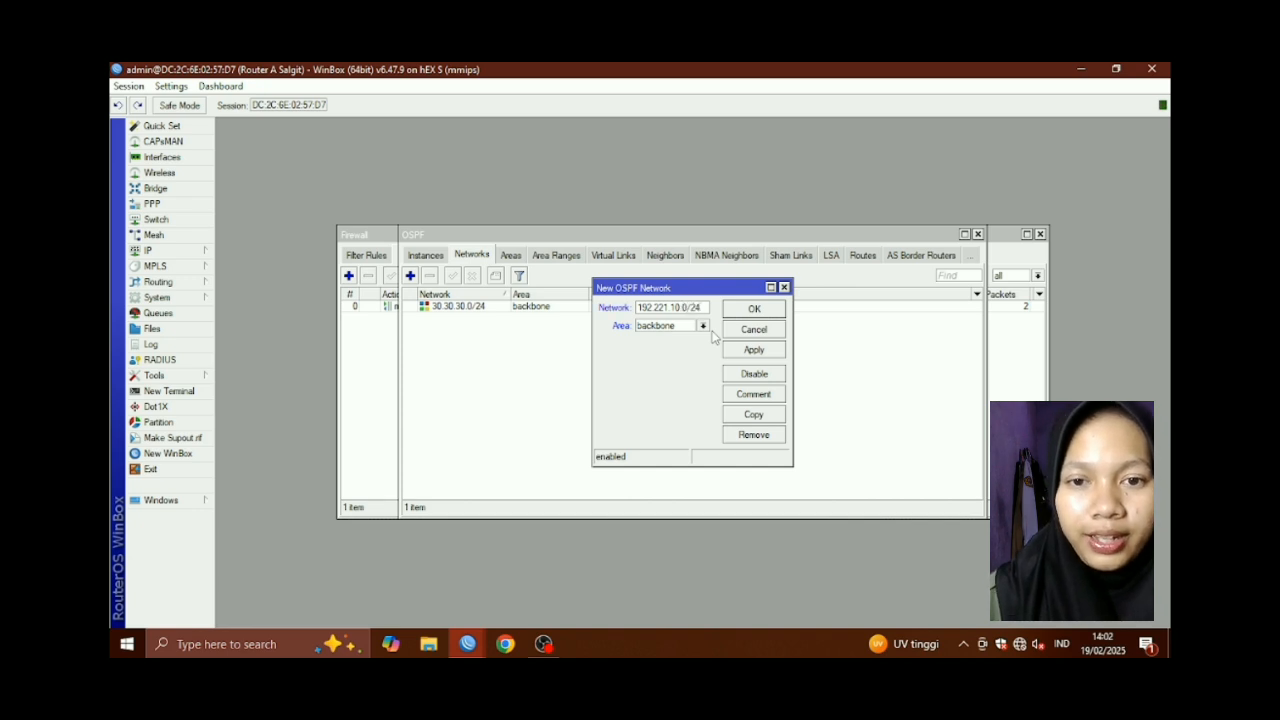
click(752, 350)
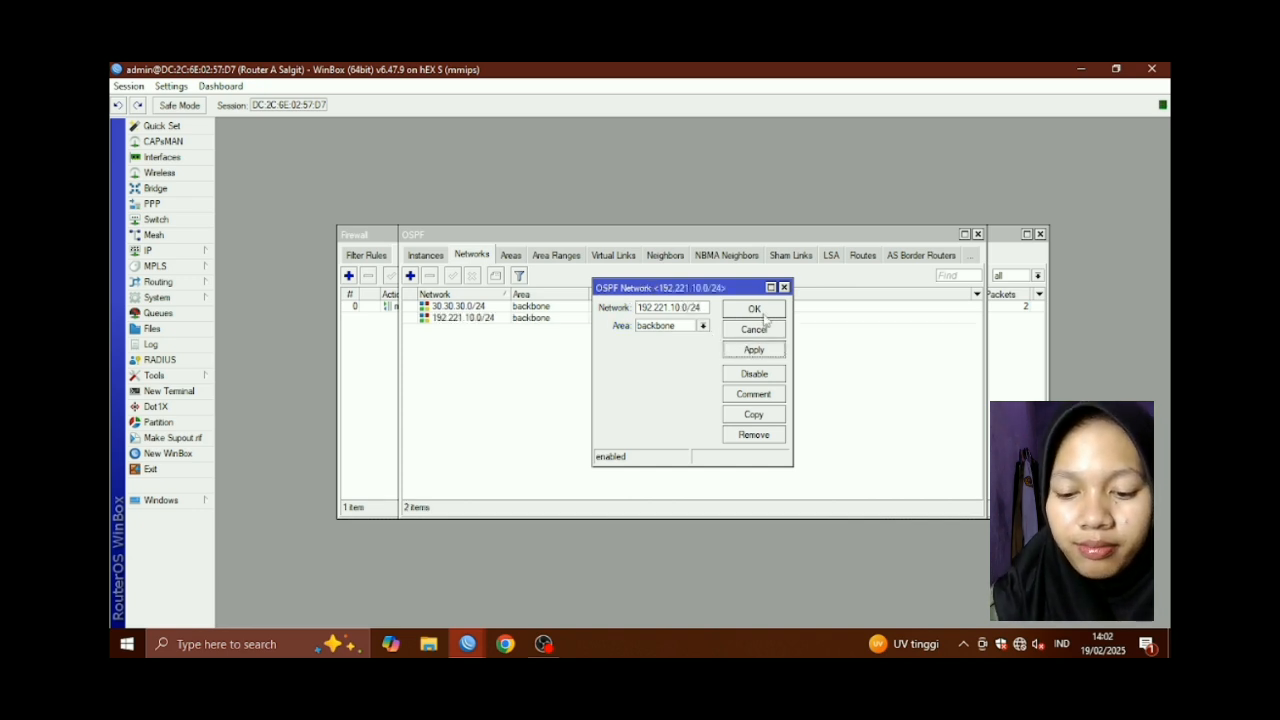
click(763, 316)
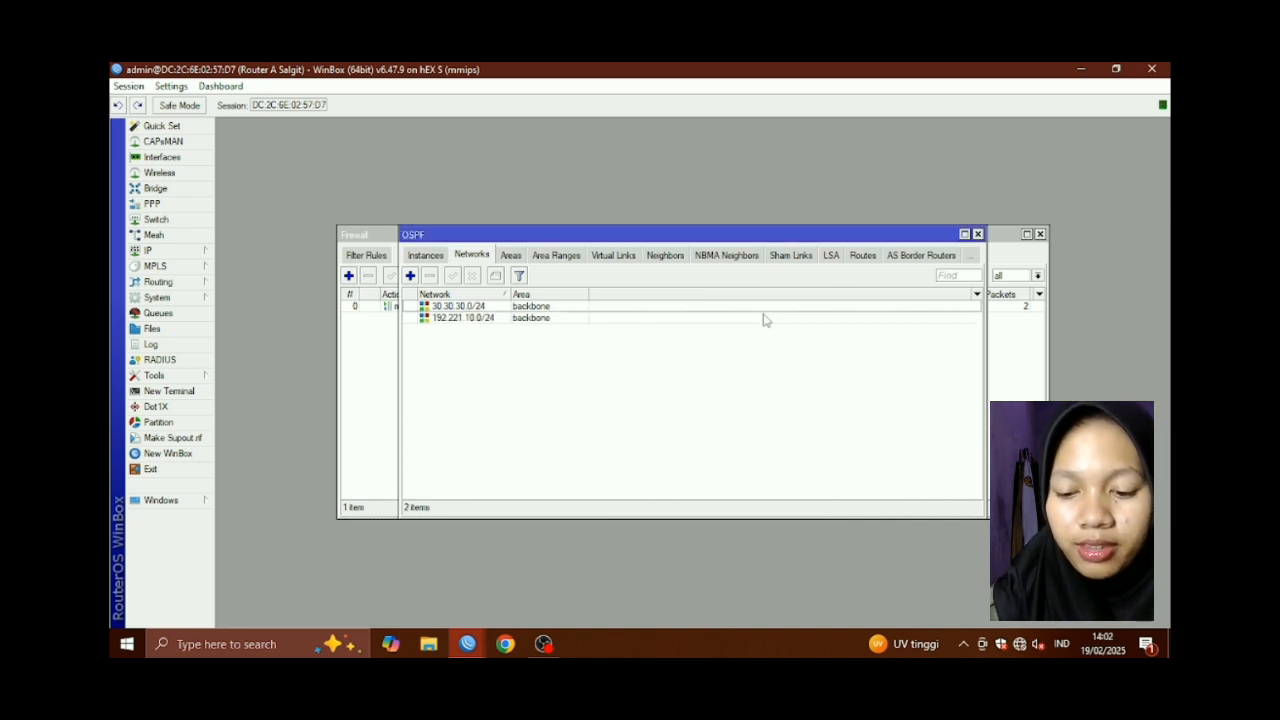
Enable the web proxy on port 3128 in anonymous mode
click(176, 253)
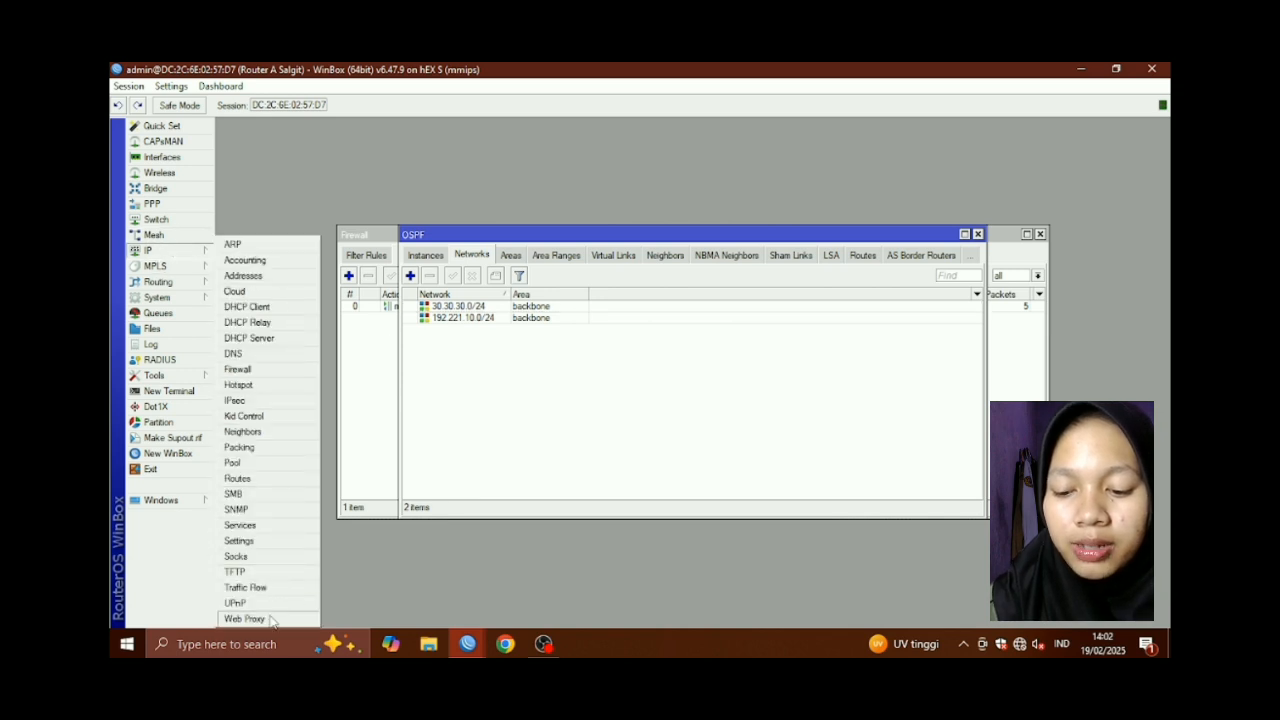
click(244, 618)
click(643, 223)
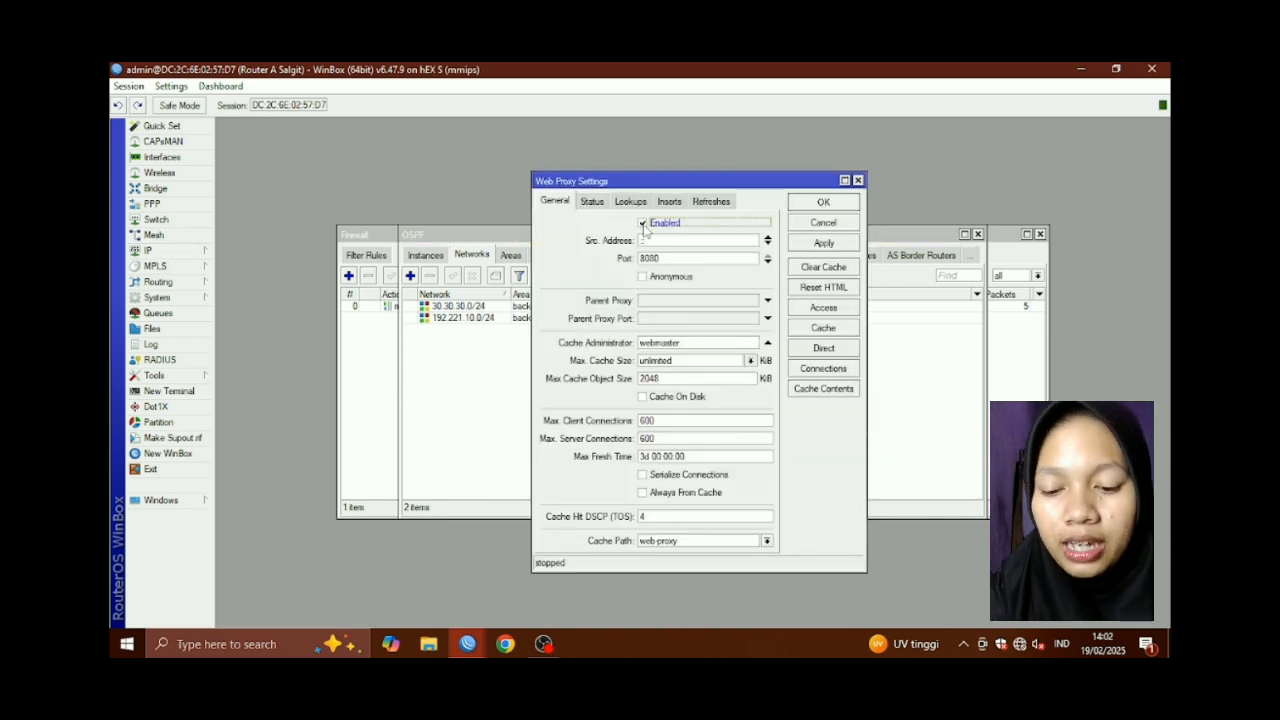
click(668, 258)
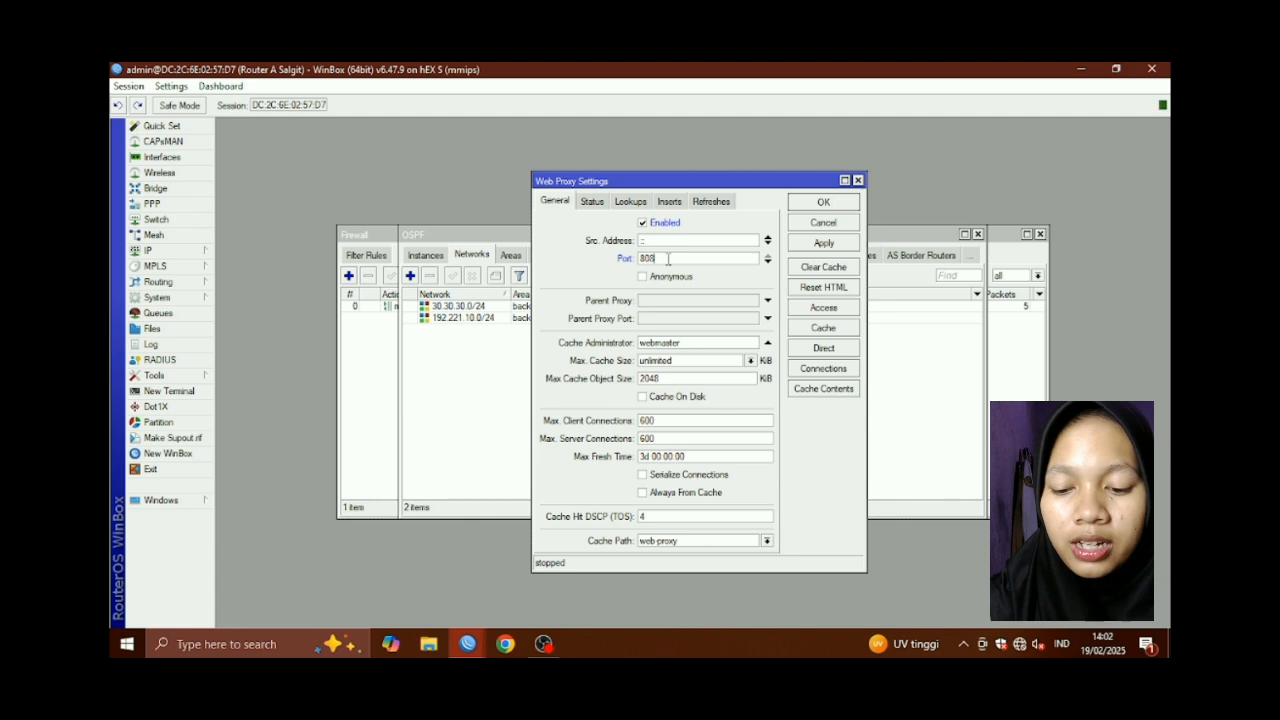
double_click(668, 258)
text(3128)
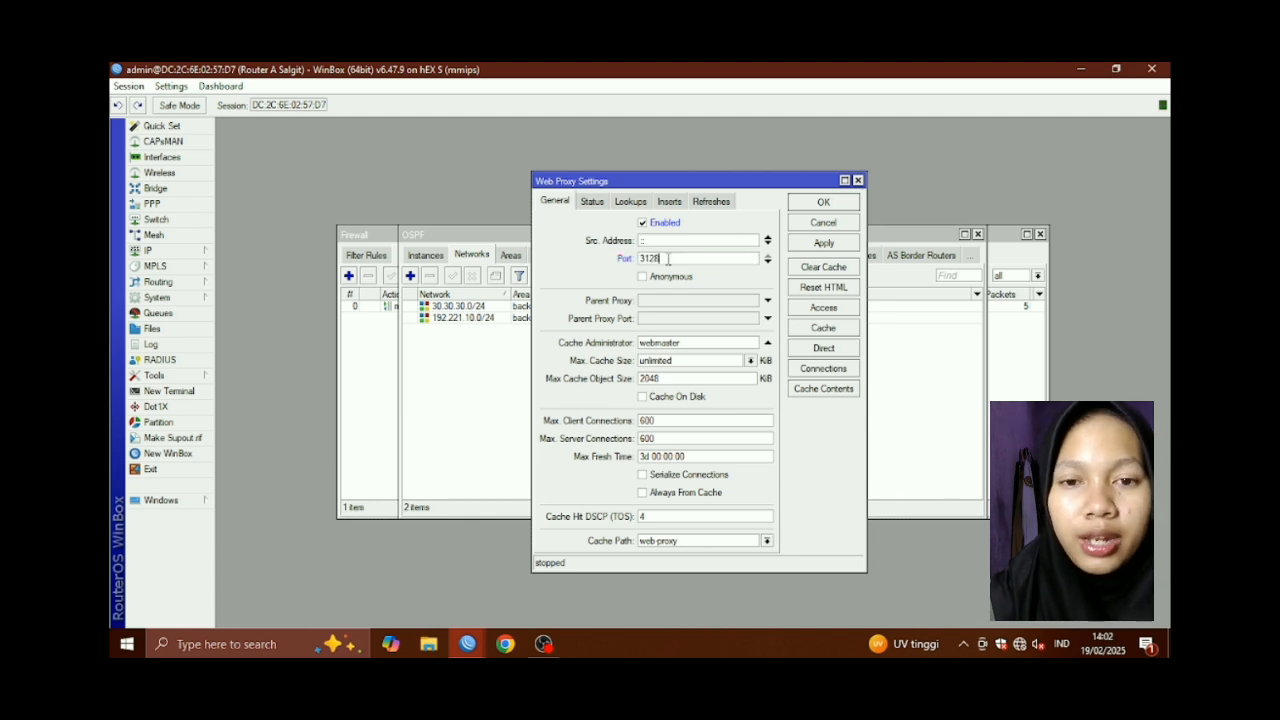
click(647, 278)
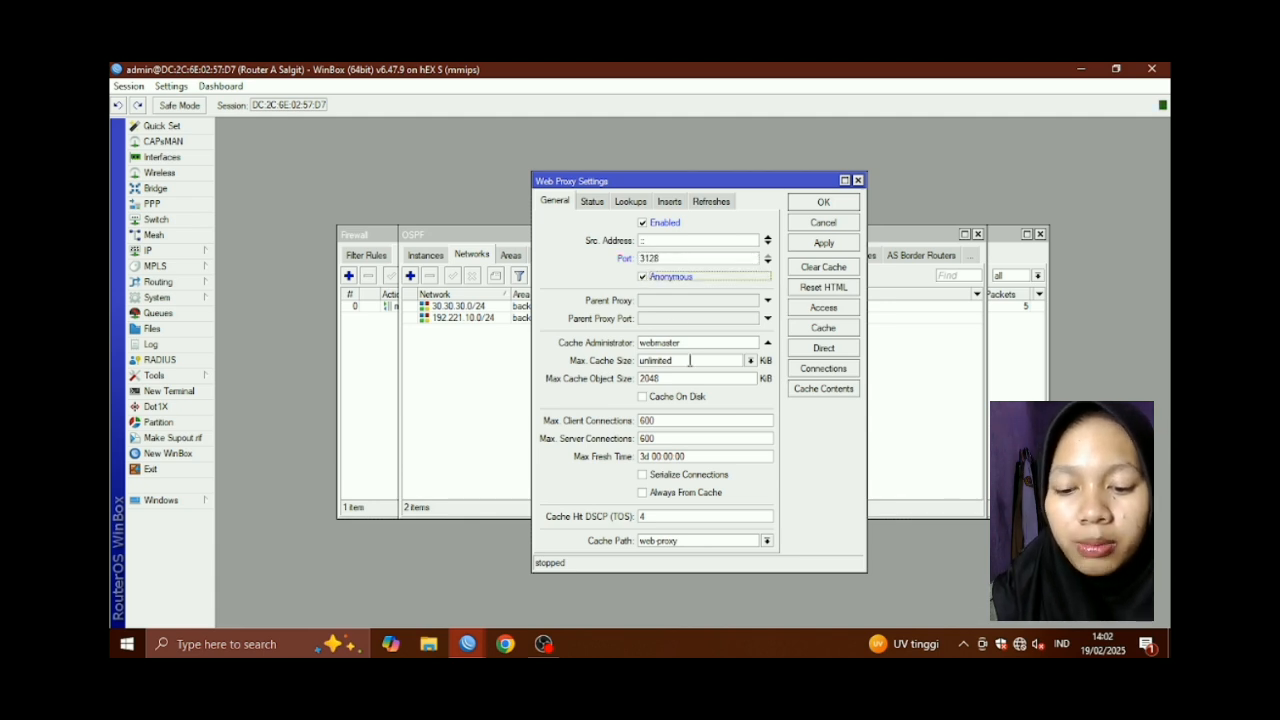
Enter the admin's e-mail as cache administrator and apply the proxy settings
click(694, 343)
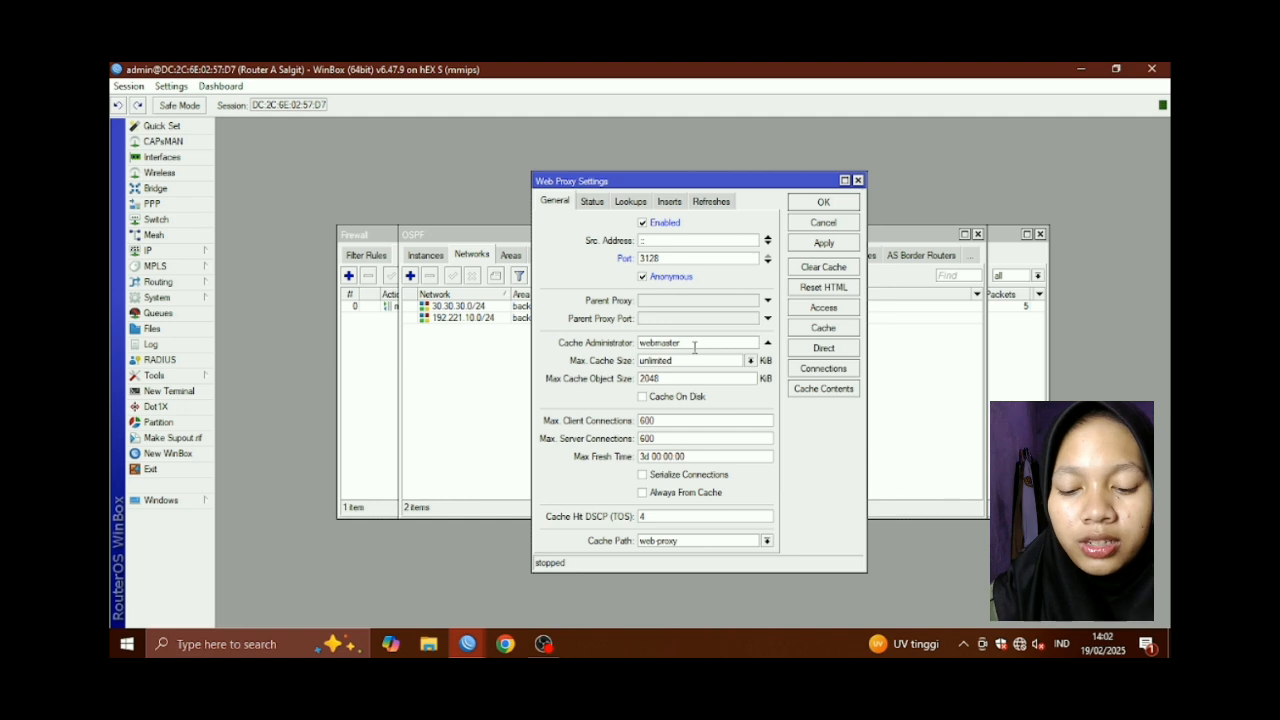
key(BackSpace)
key(BackSpace)
key(BackSpace)
key(BackSpace)
key(BackSpace)
key(BackSpace)
key(BackSpace)
key(BackSpace)
key(BackSpace)
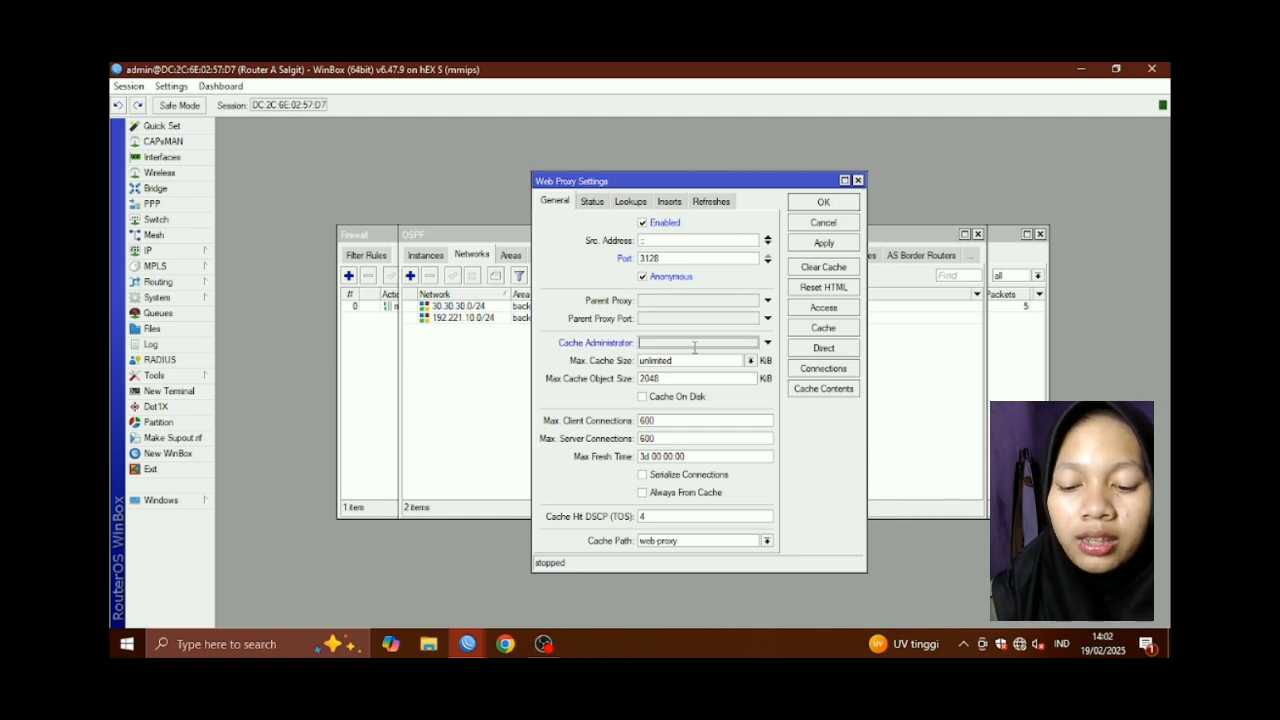
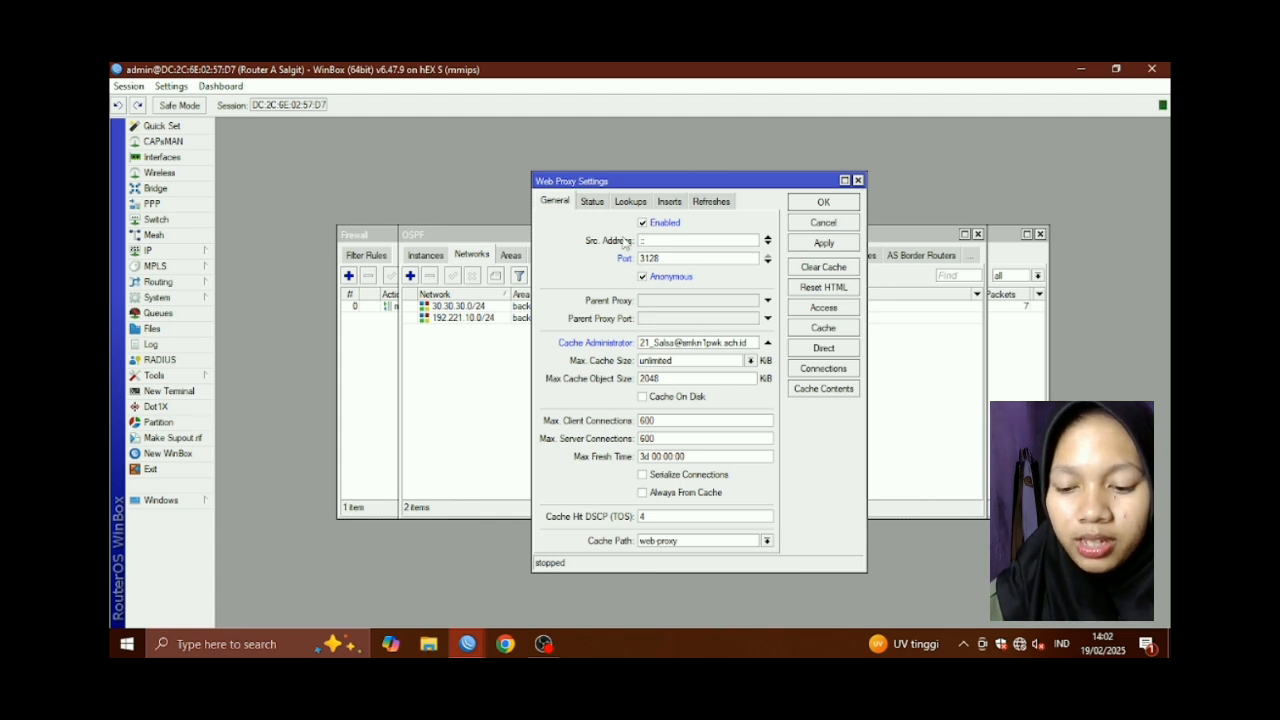
click(812, 244)
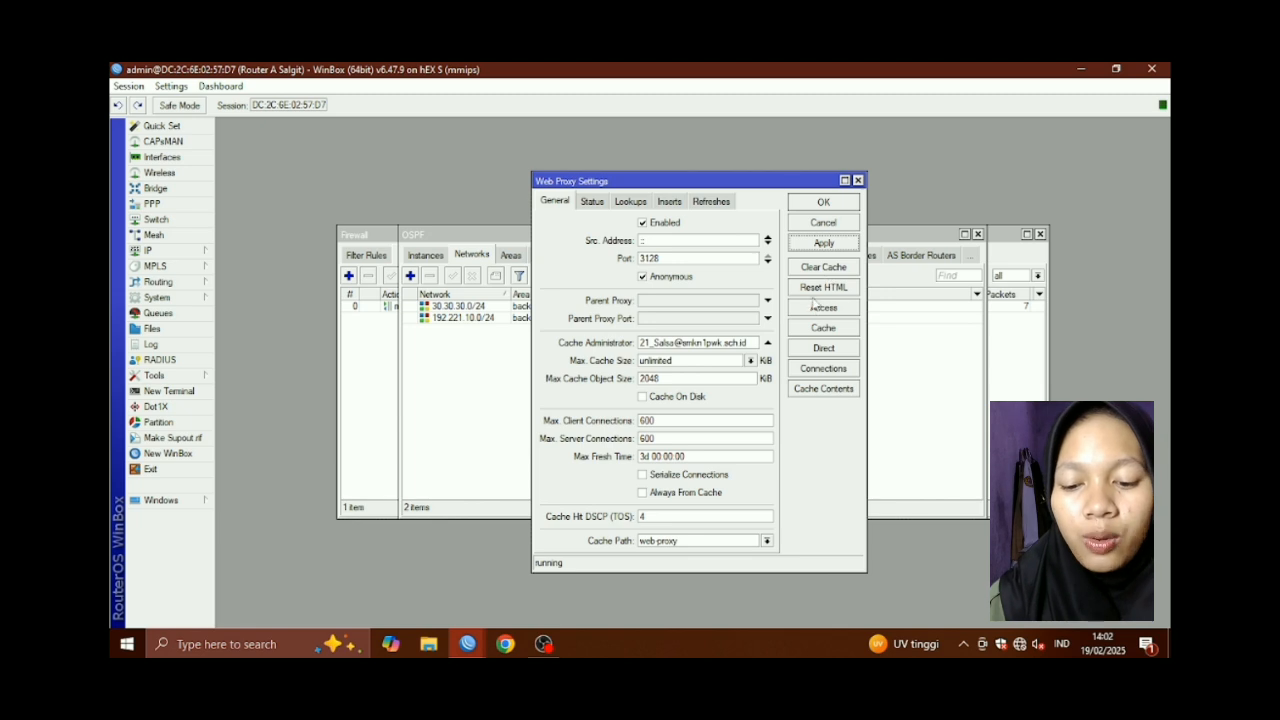
click(822, 308)
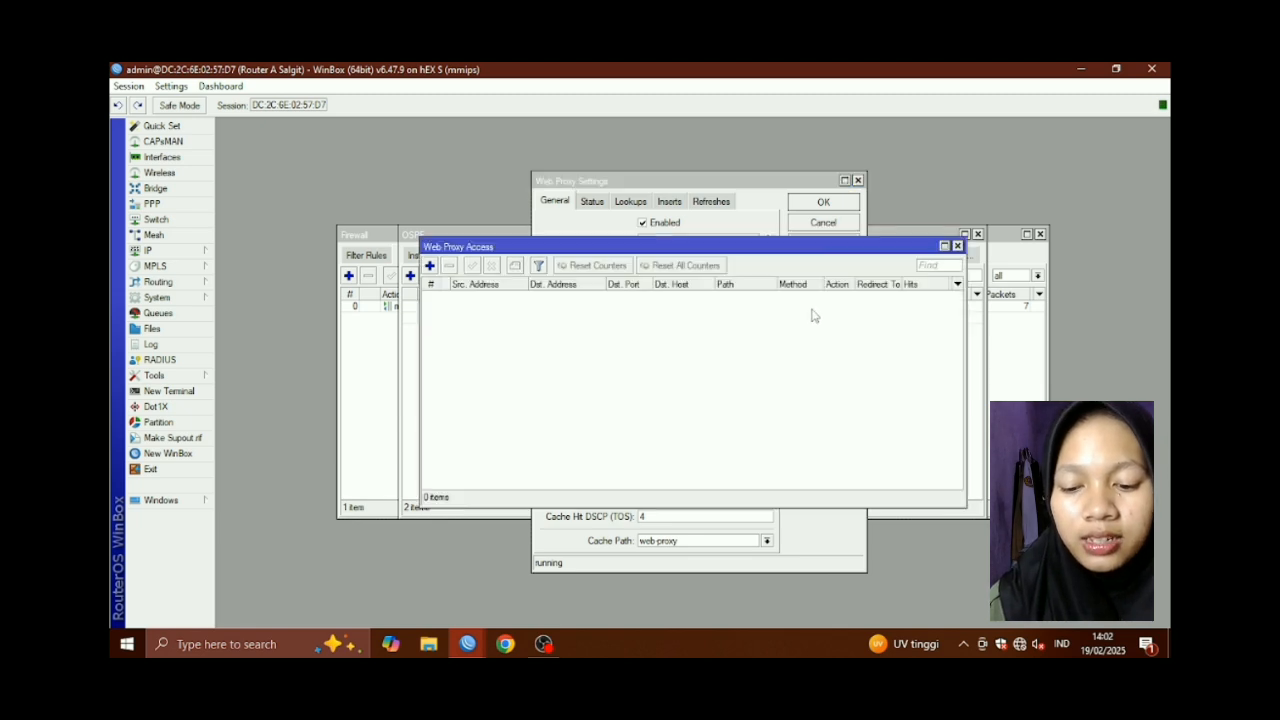
Add a web proxy access rule that denies destination host *linux.org
click(429, 266)
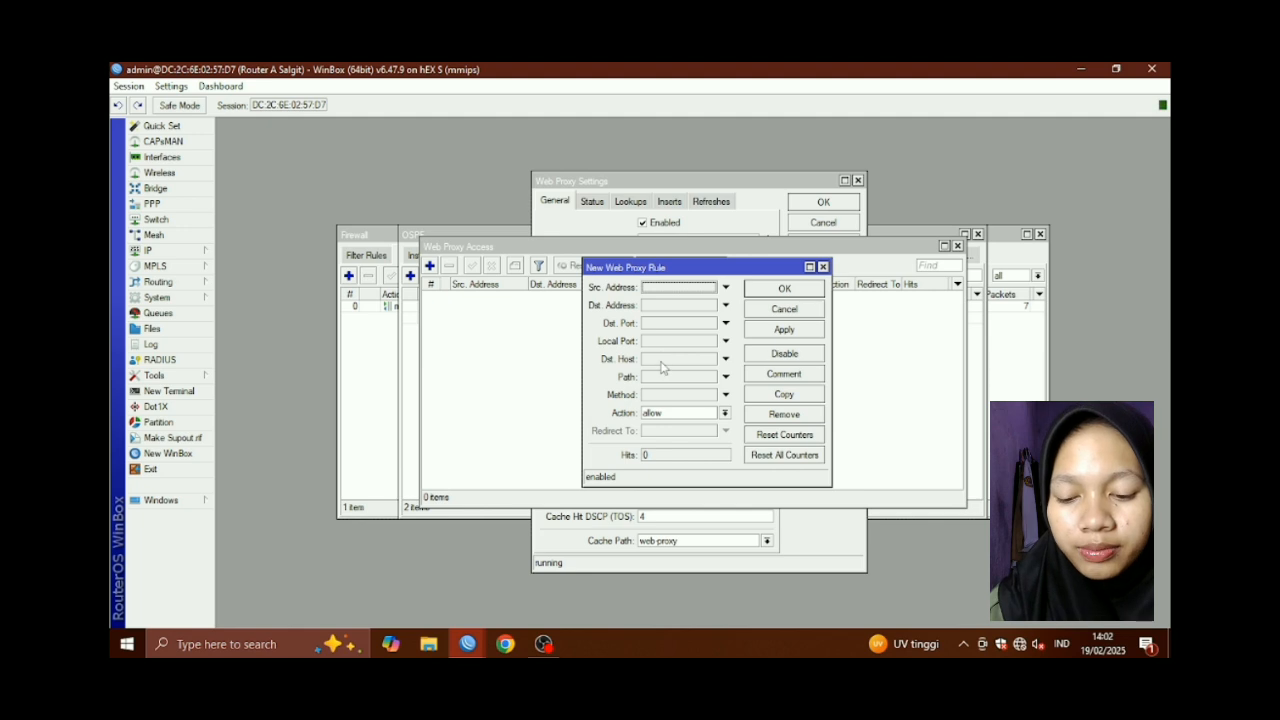
click(665, 360)
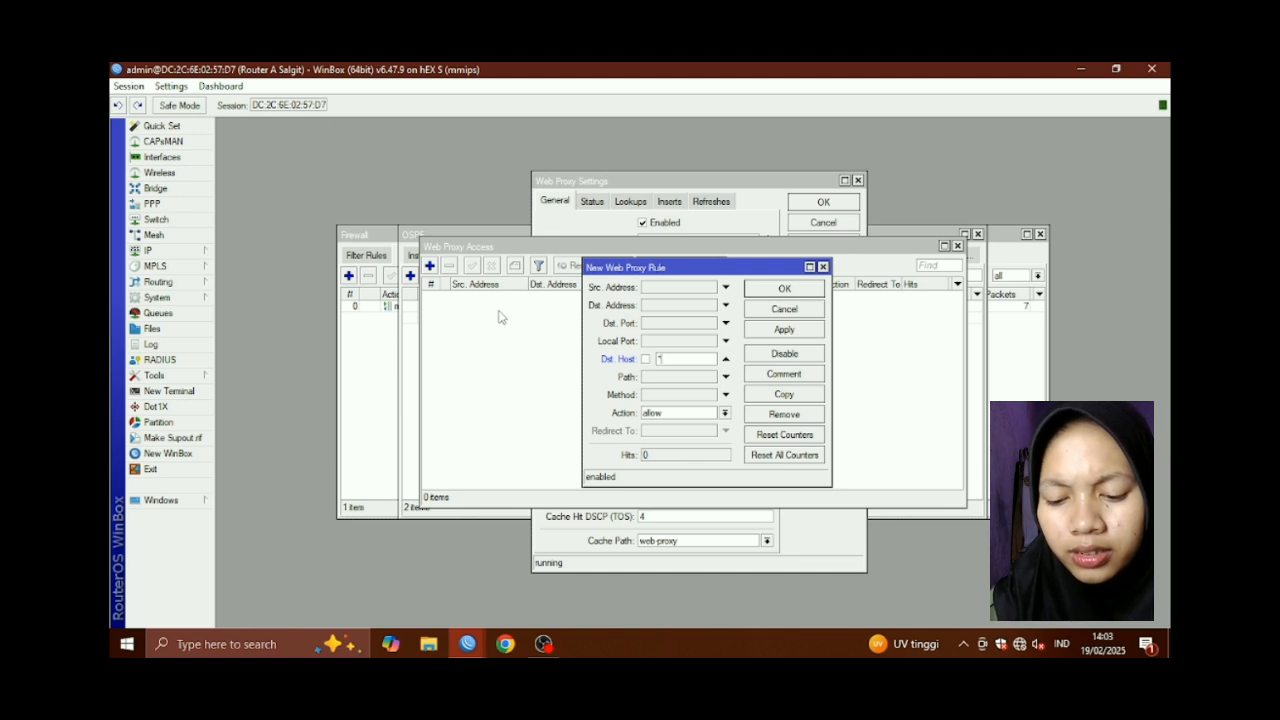
text(*linux.org)
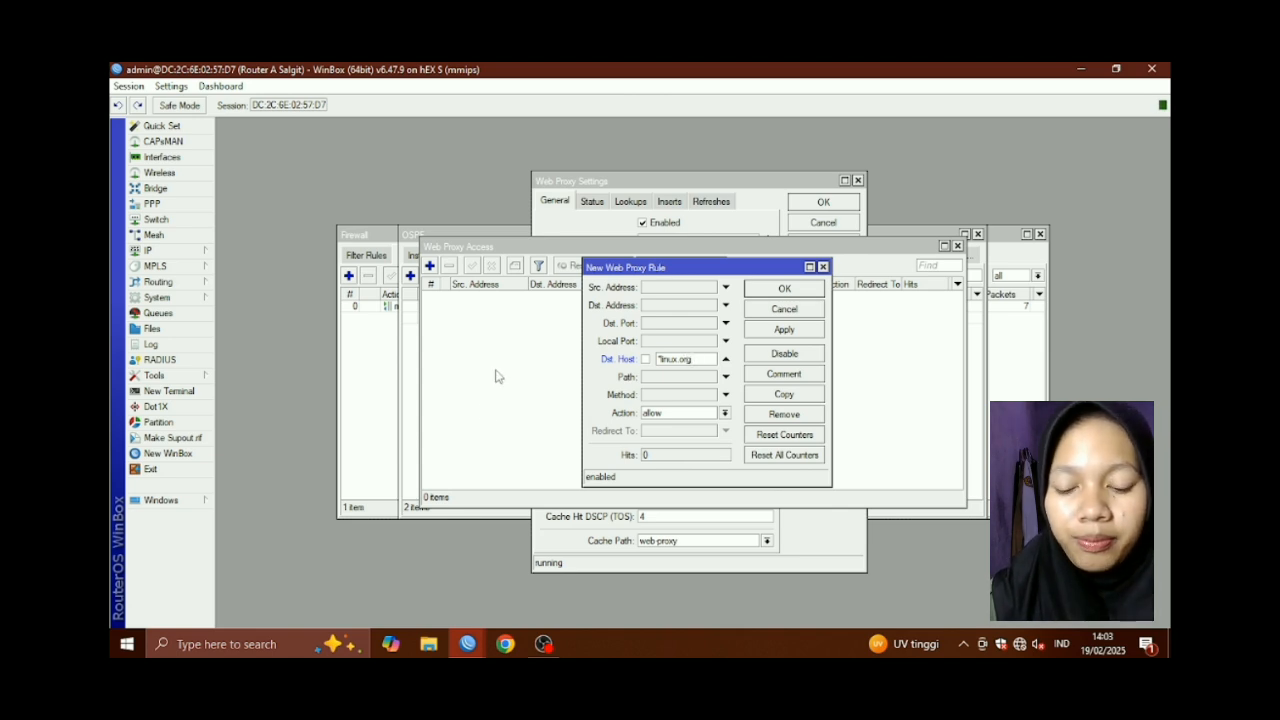
click(696, 415)
click(696, 435)
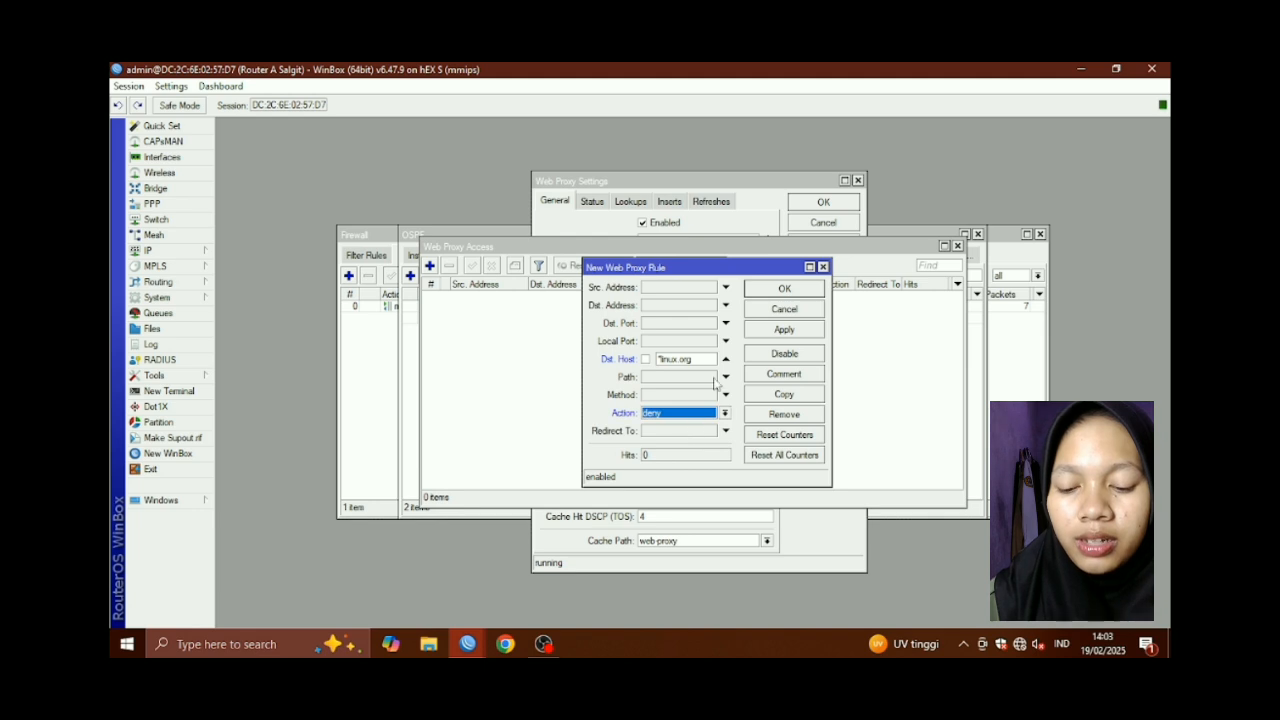
click(785, 330)
click(794, 292)
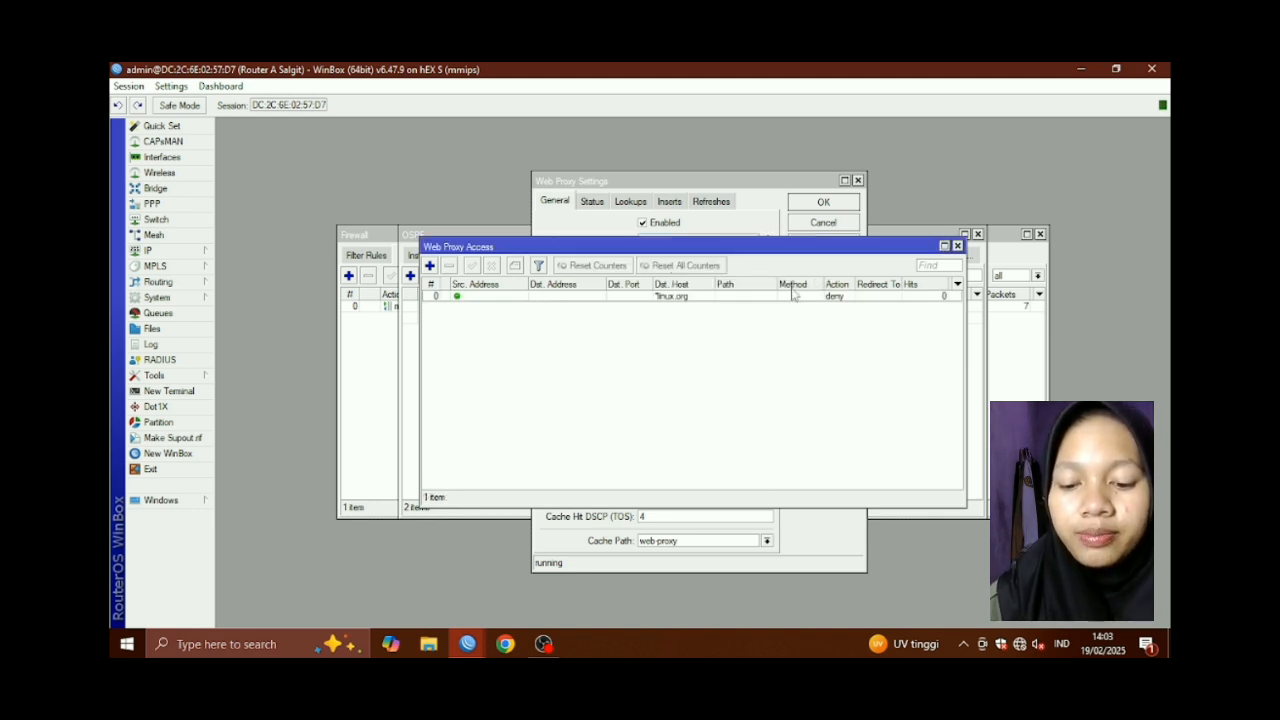
Close the access list, then apply and close the Web Proxy settings
click(957, 246)
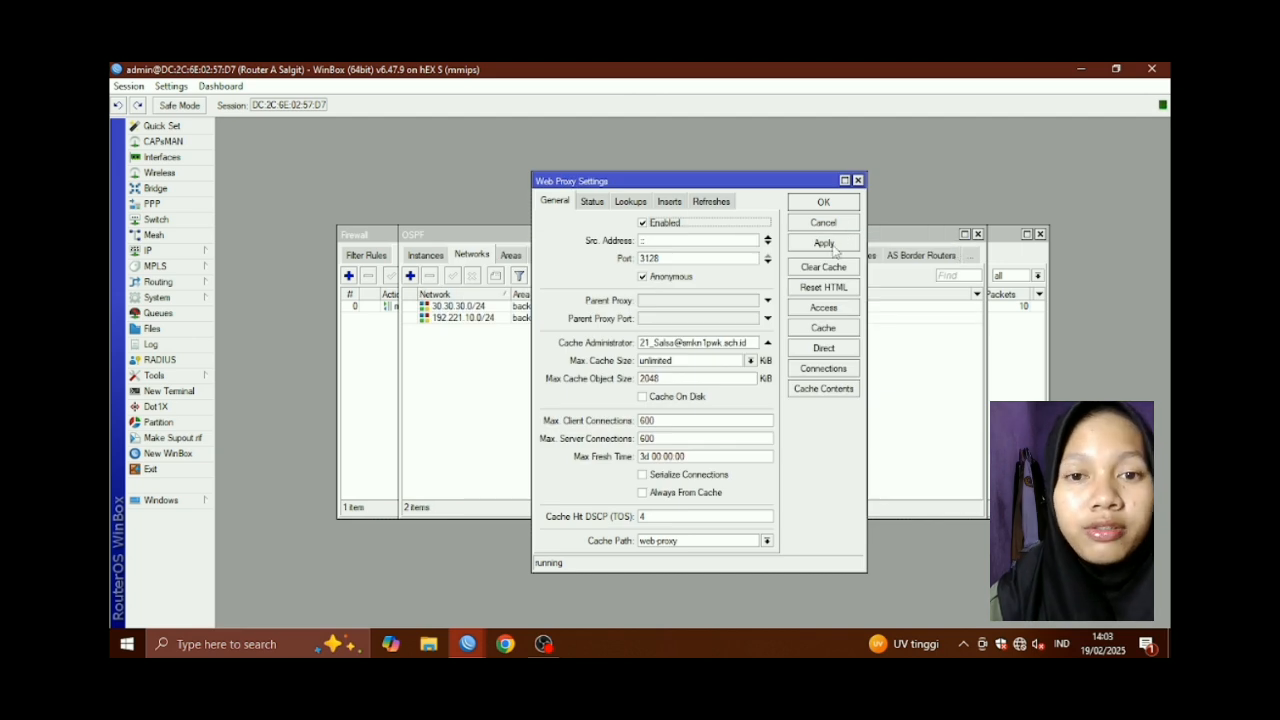
click(831, 245)
click(823, 202)
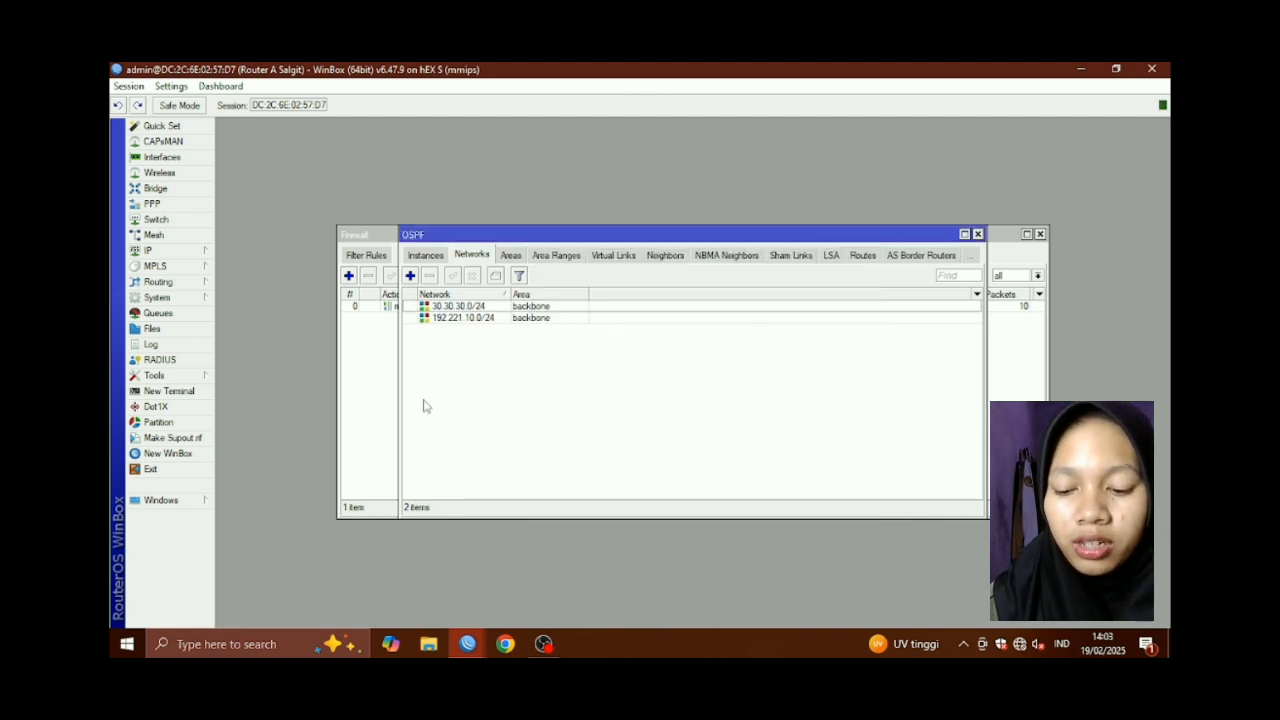
Start a dstnat NAT rule matching TCP destination ports 80,8080,3128
click(160, 251)
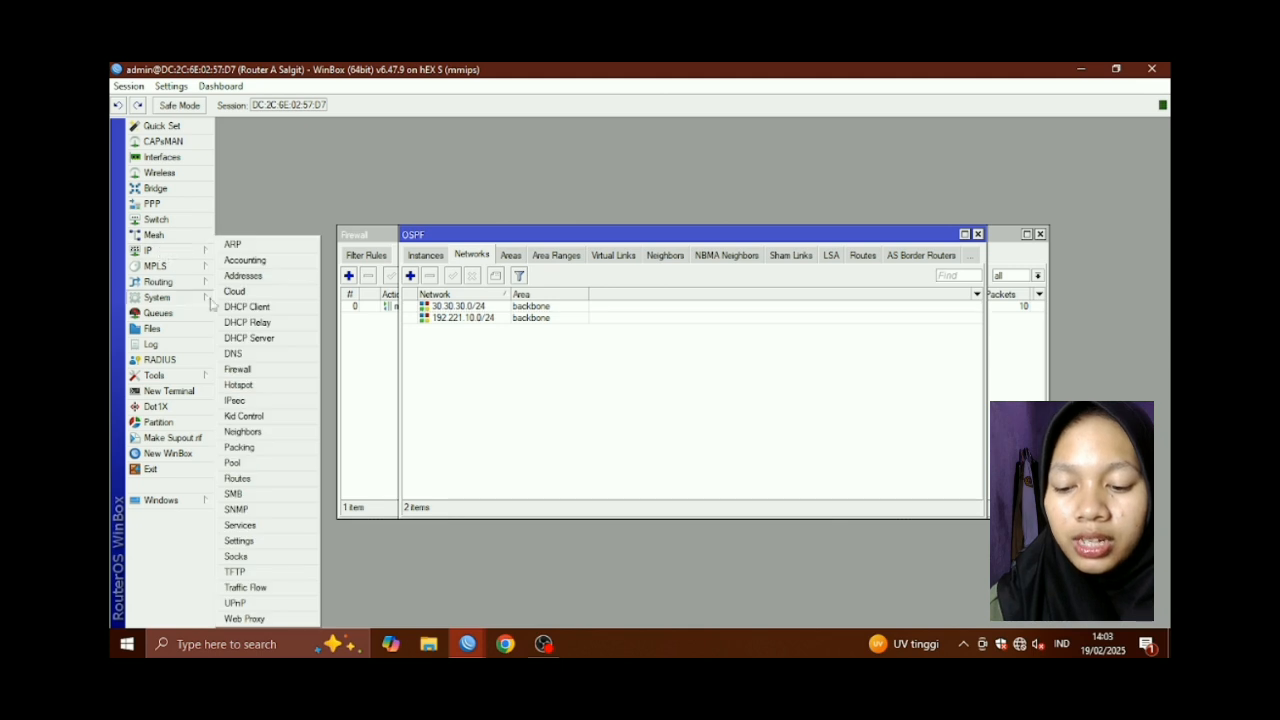
click(265, 370)
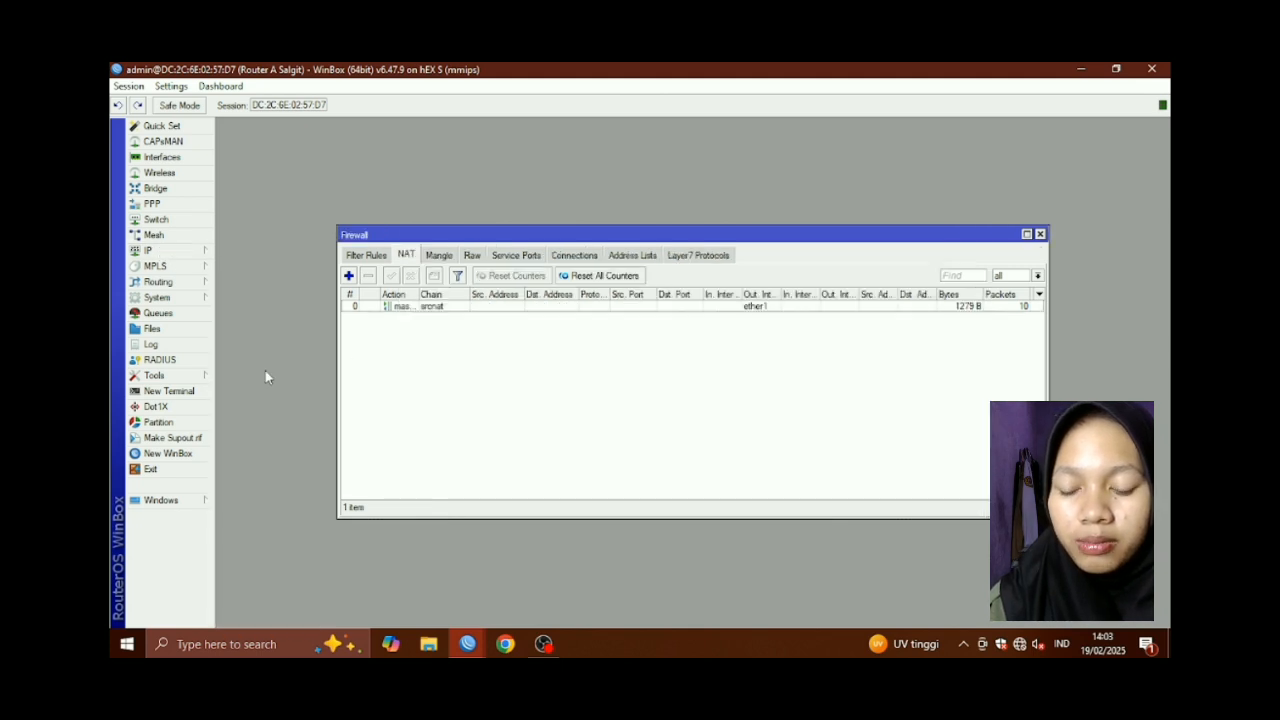
click(349, 276)
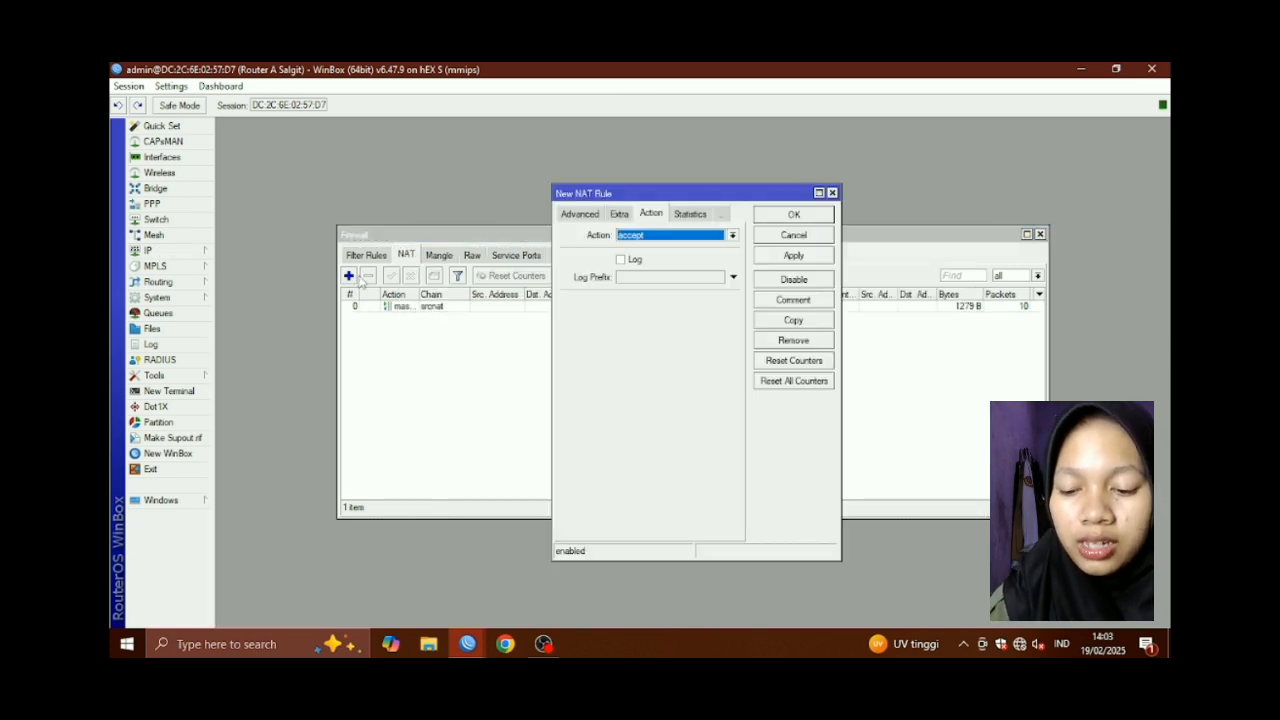
click(578, 215)
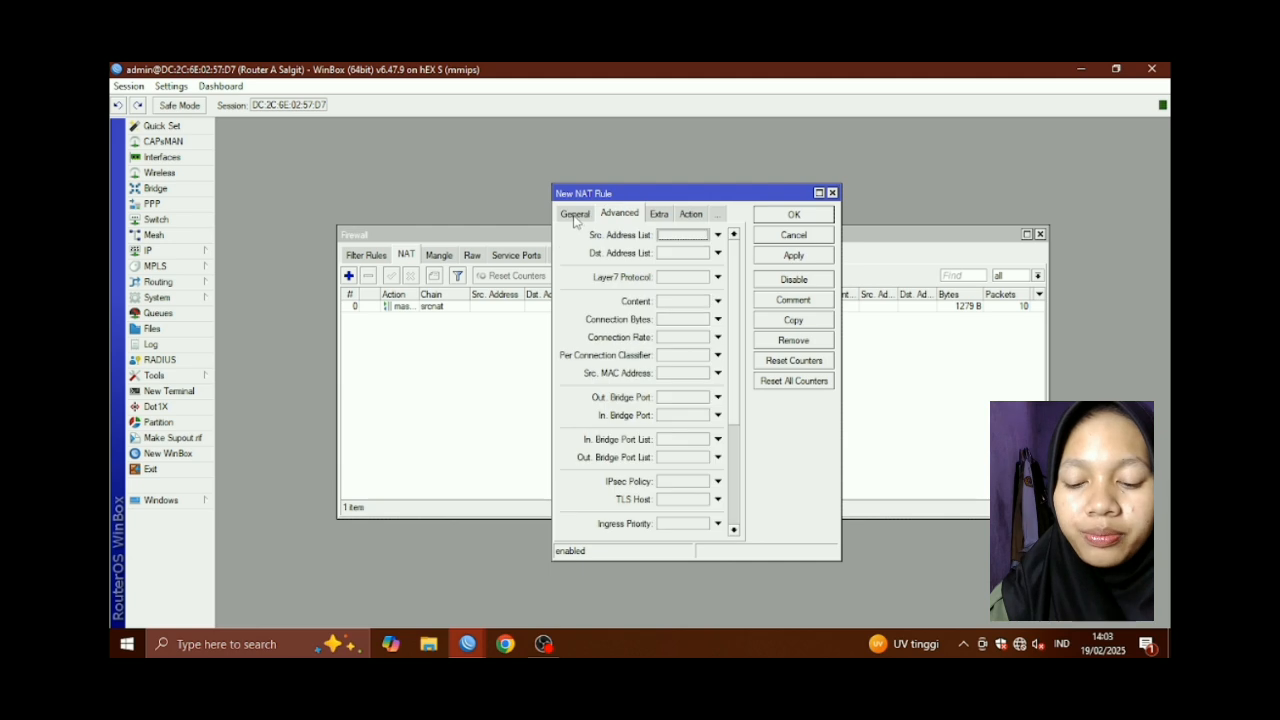
click(576, 215)
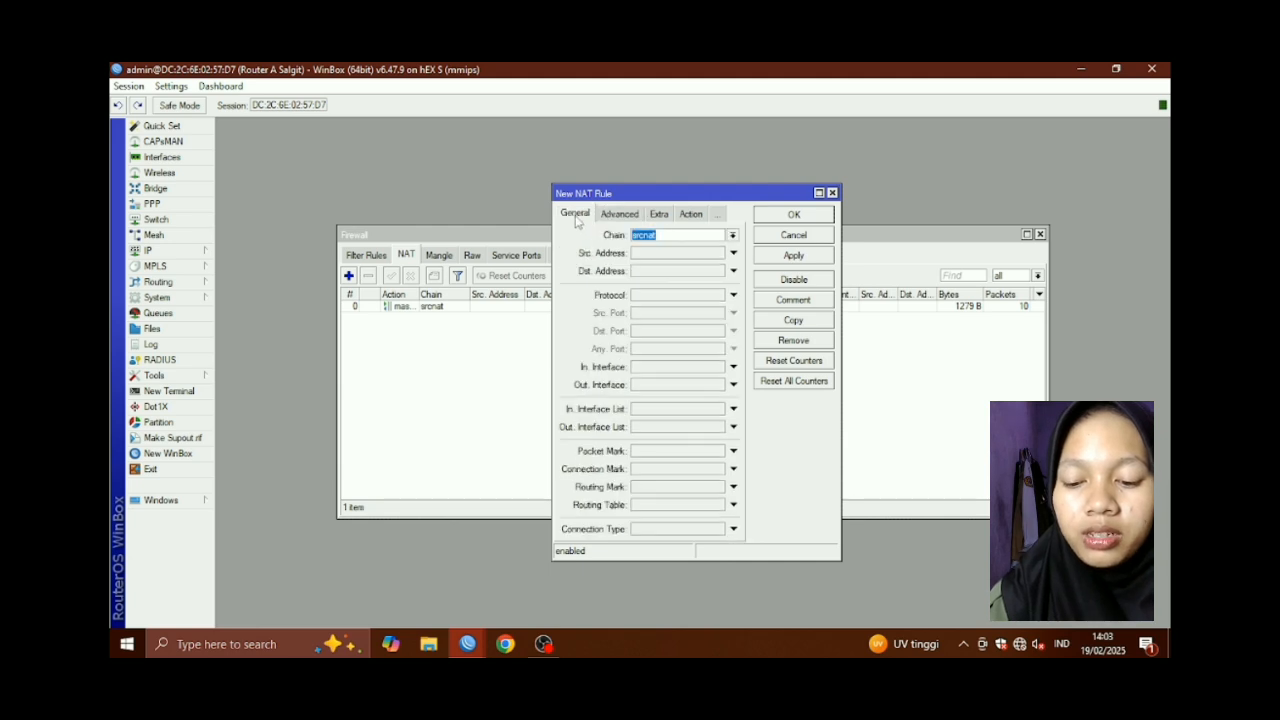
click(732, 236)
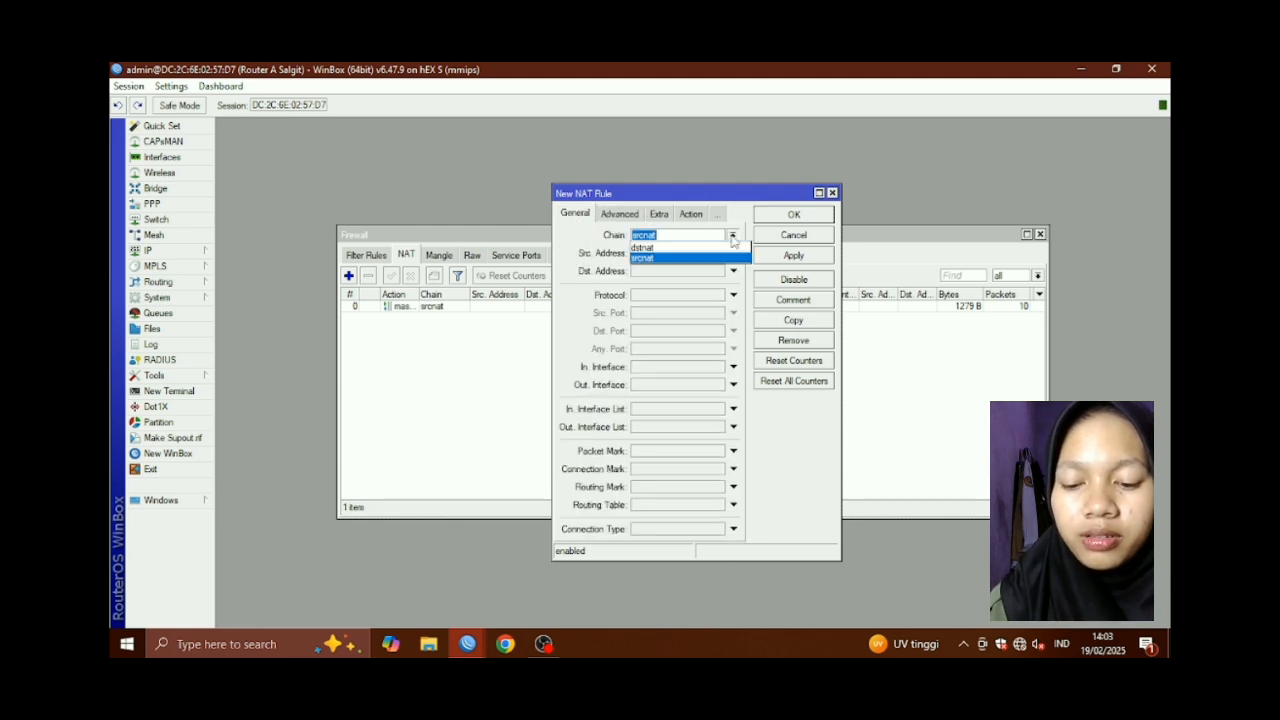
click(690, 248)
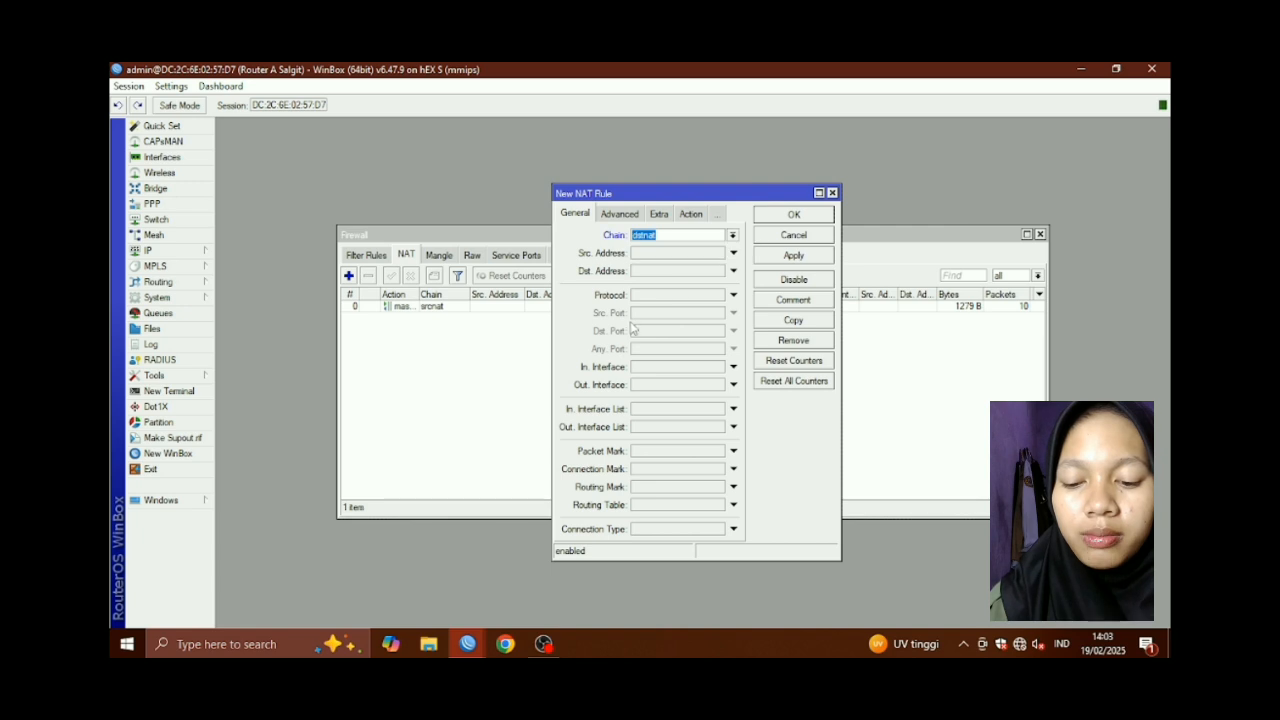
click(660, 295)
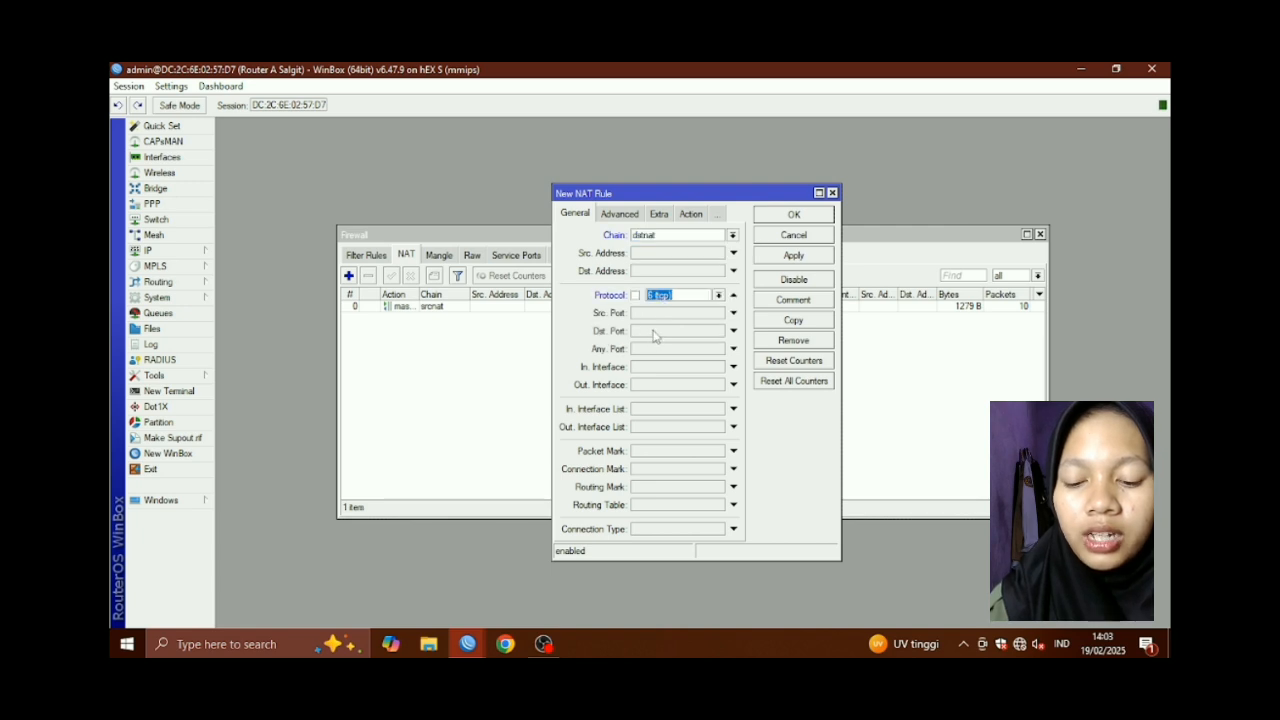
click(657, 333)
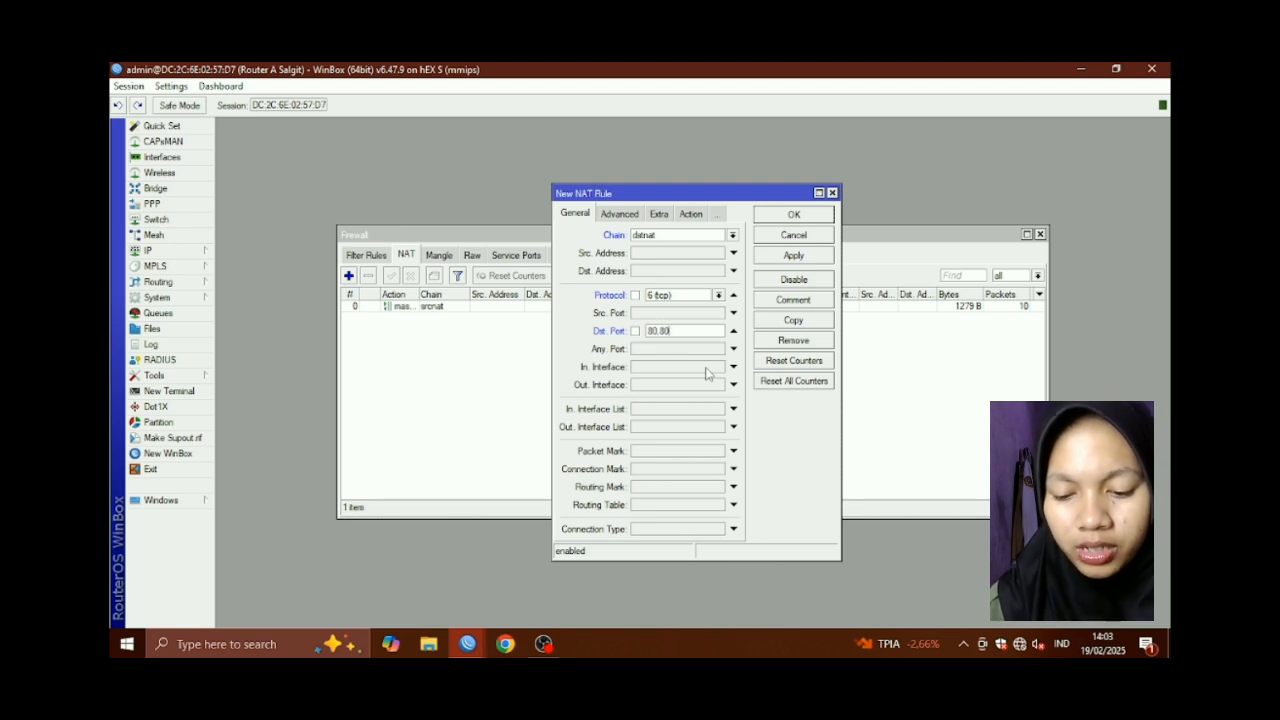
text(80,8080,3128)
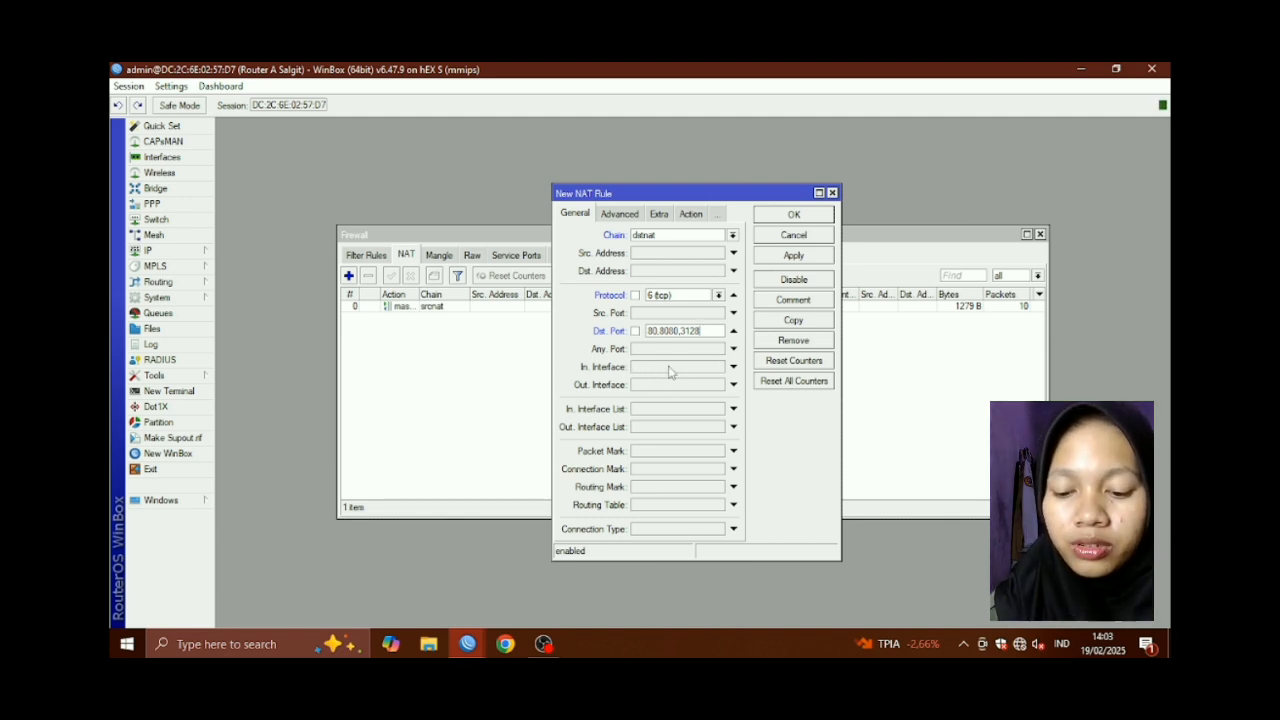
Set the rule's incoming interface to ether2
click(670, 372)
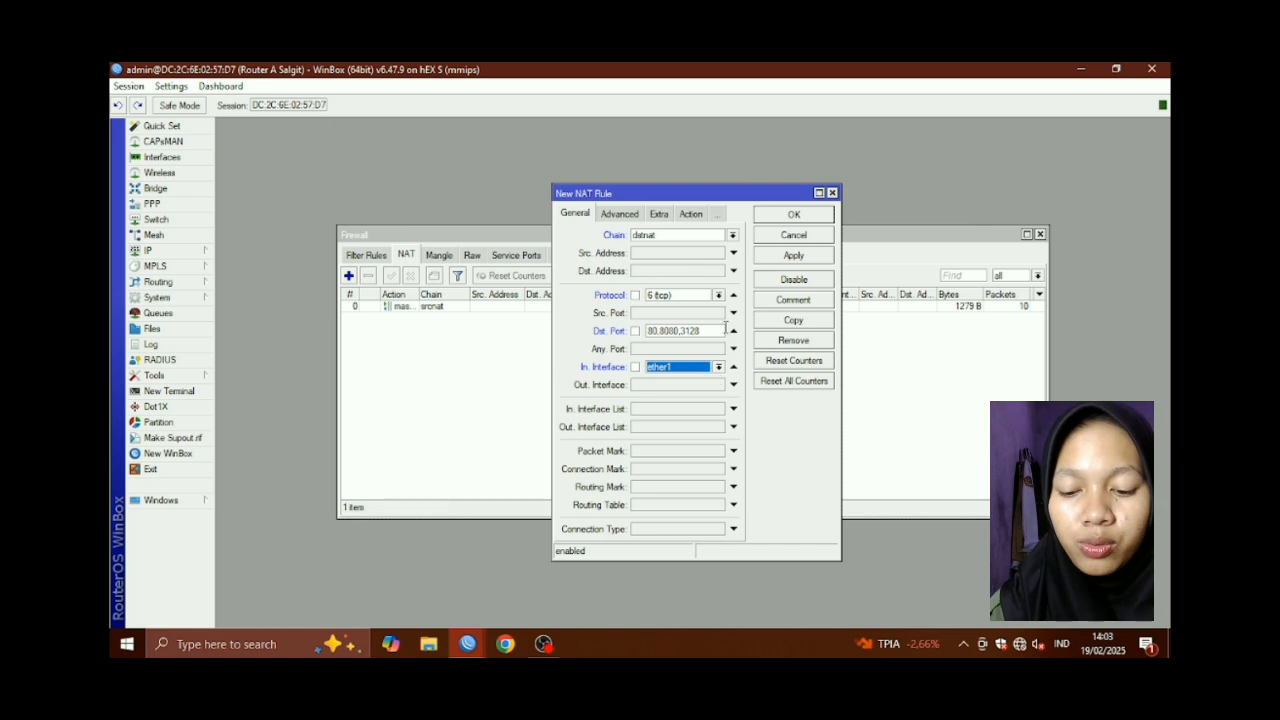
click(694, 215)
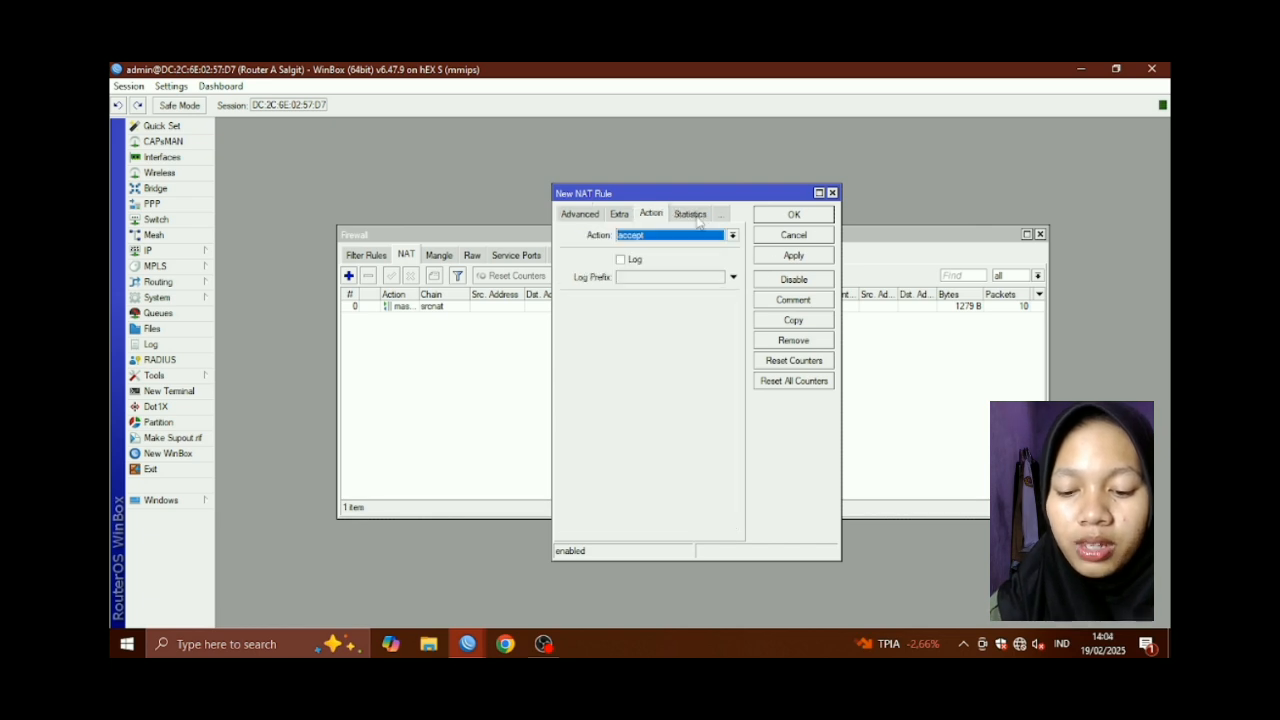
click(586, 215)
click(580, 215)
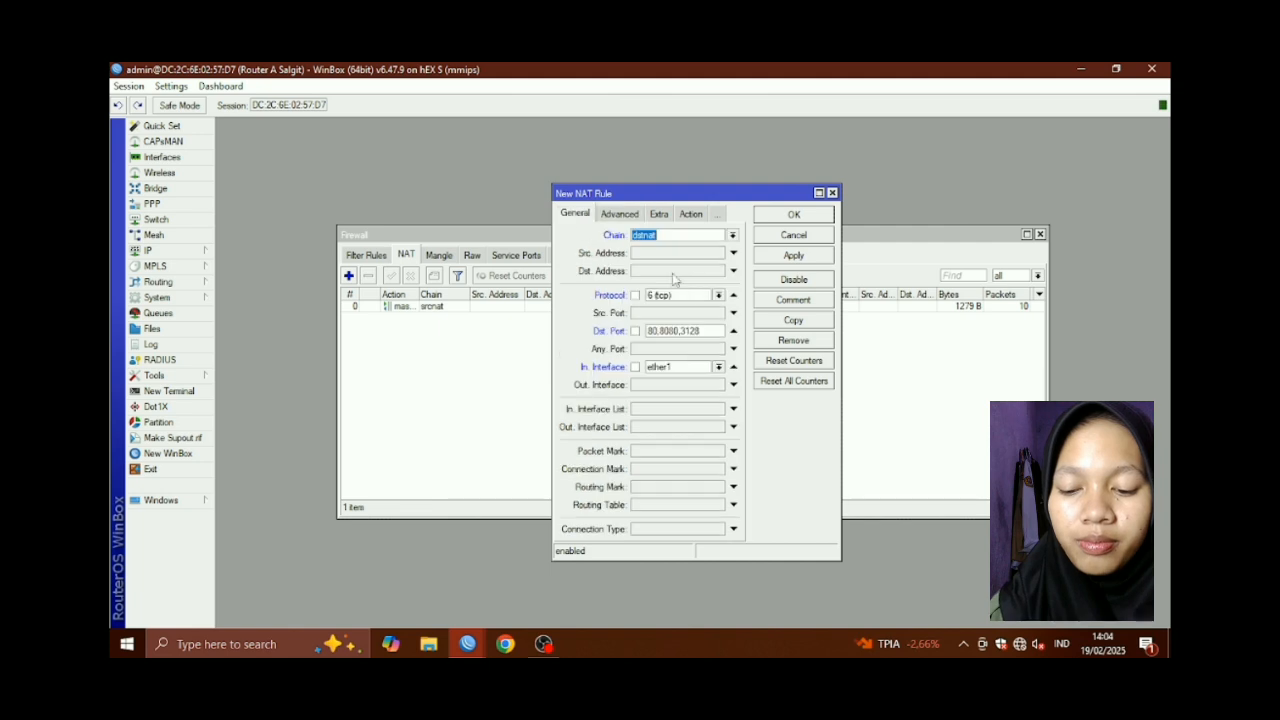
click(716, 368)
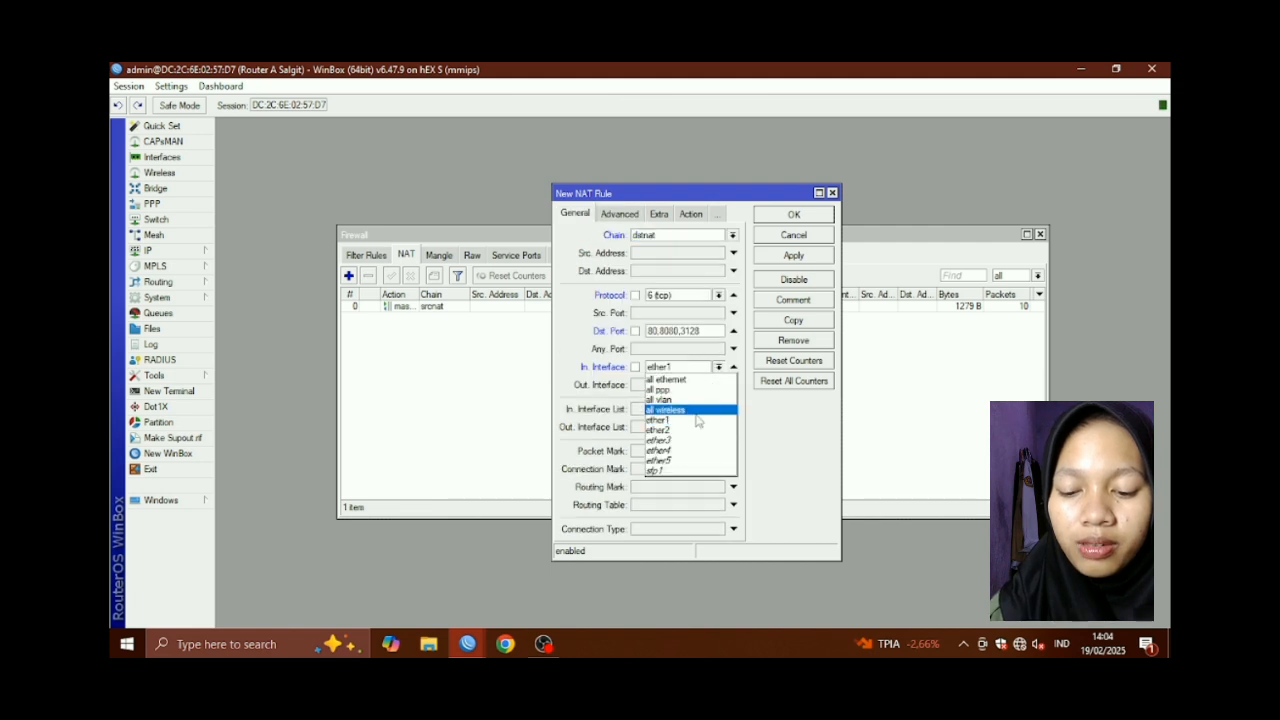
click(688, 432)
click(659, 214)
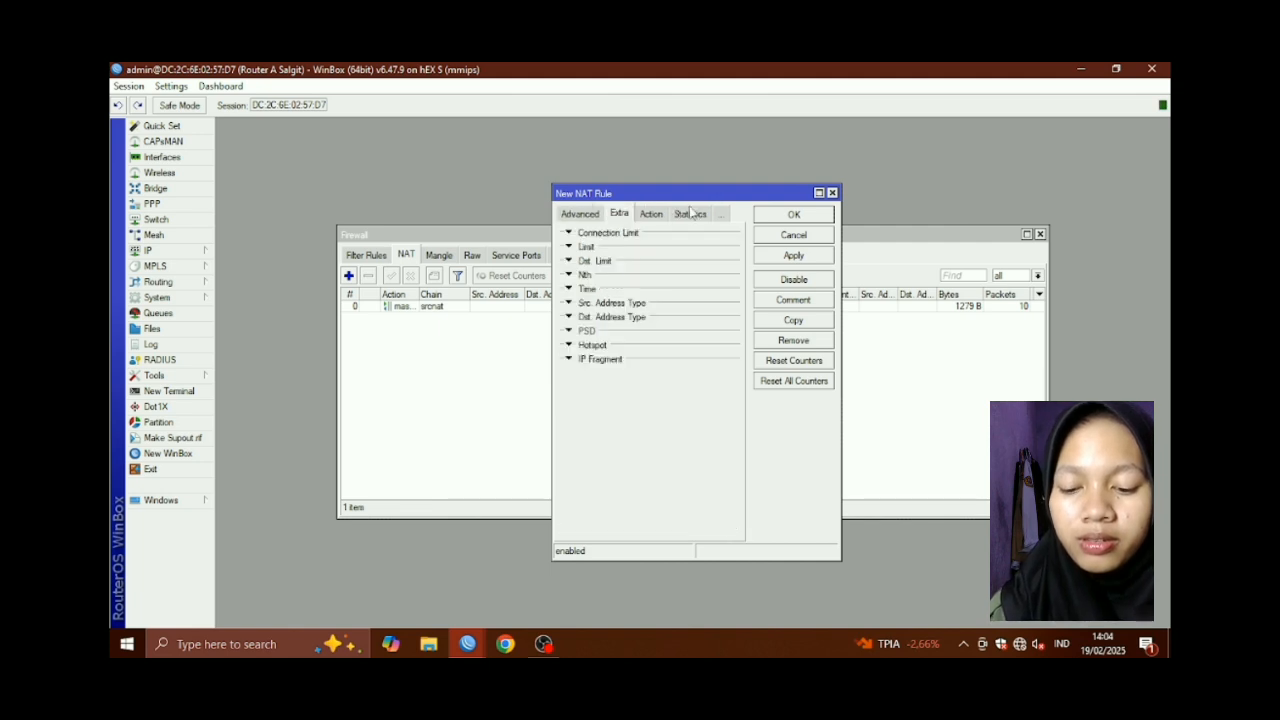
click(690, 214)
click(651, 214)
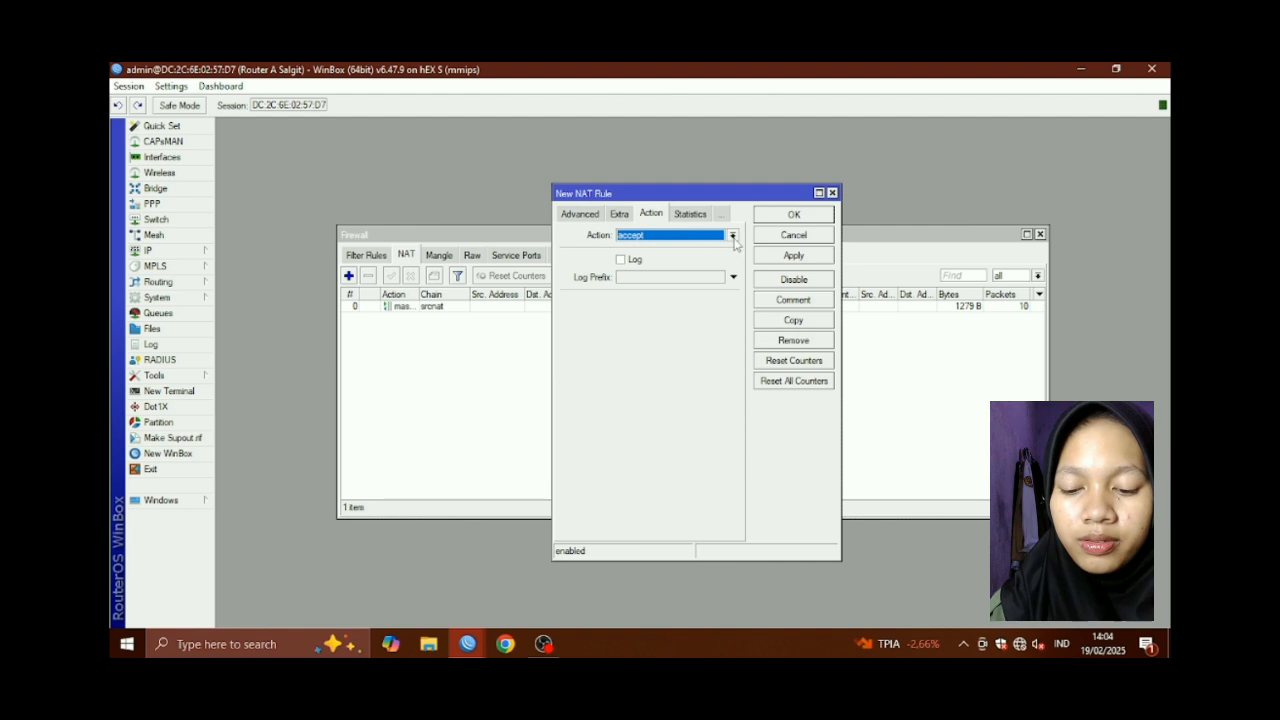
Make the rule redirect to port 3128 and save it
click(732, 235)
click(680, 339)
click(687, 305)
key(BackSpace)
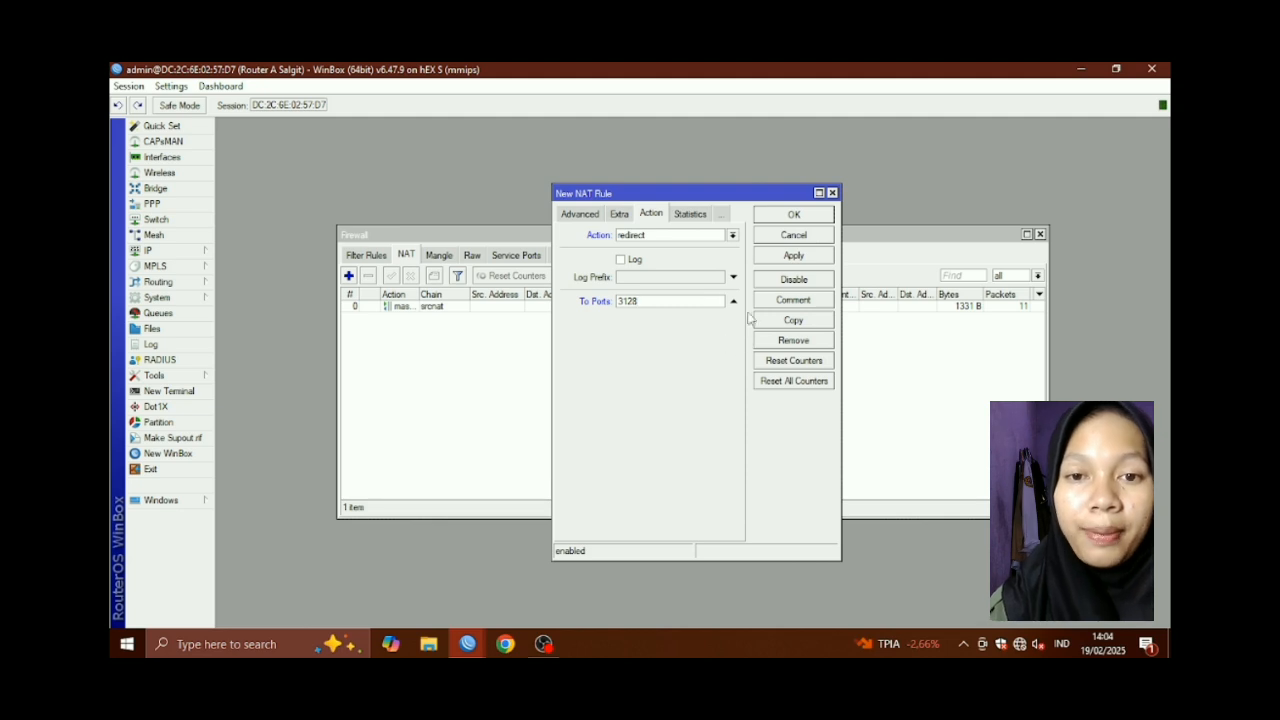
click(793, 256)
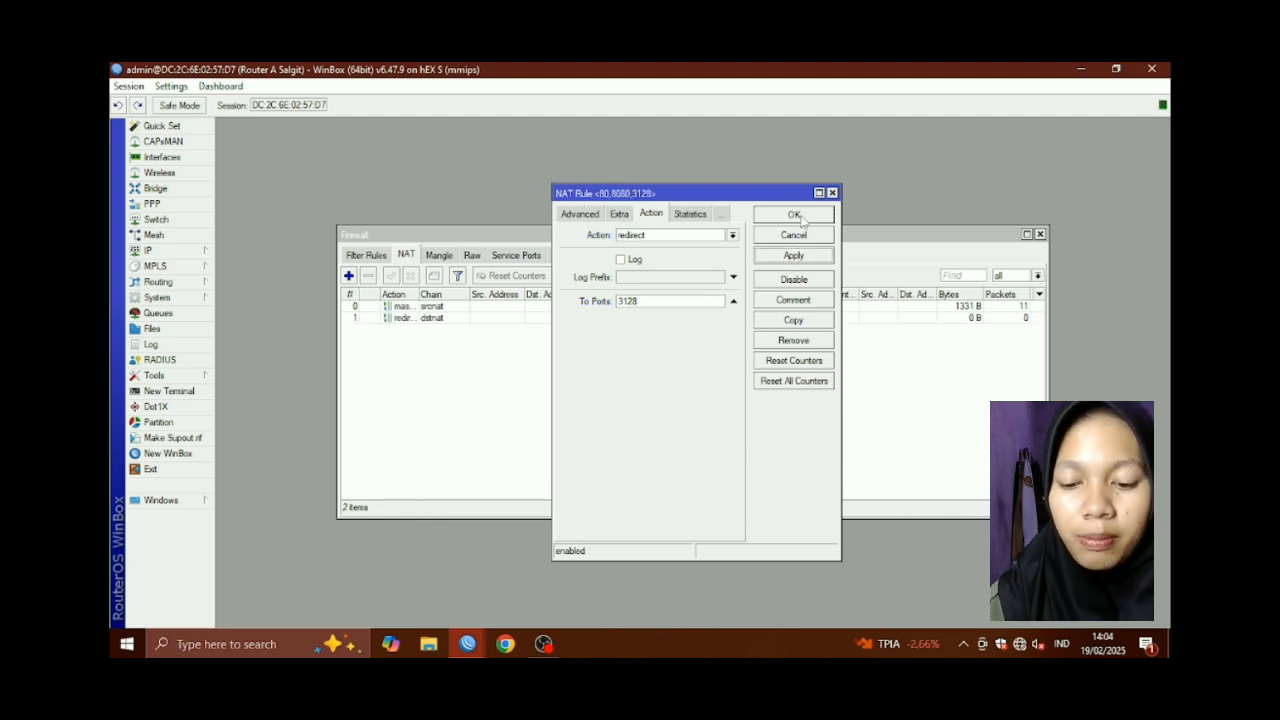
click(793, 214)
Start a dstnat NAT rule for TCP port 443 with incoming interface ether2
click(349, 275)
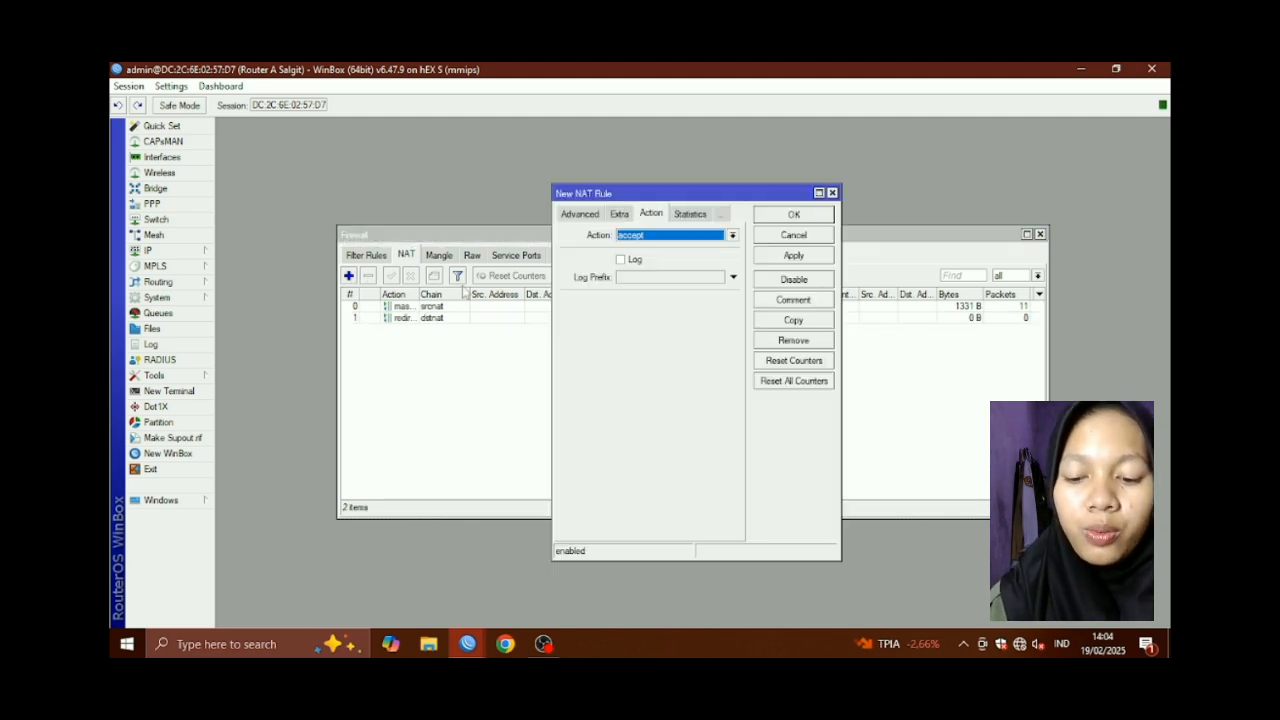
click(580, 214)
click(576, 214)
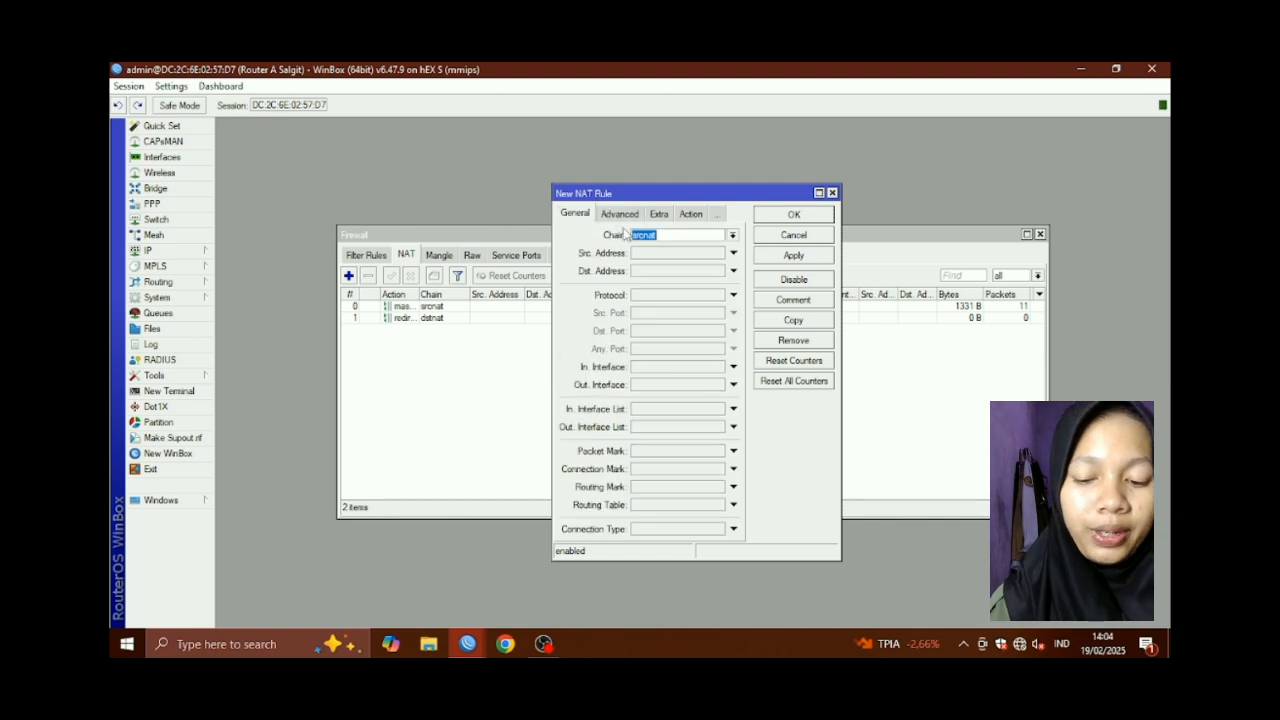
click(734, 236)
click(700, 255)
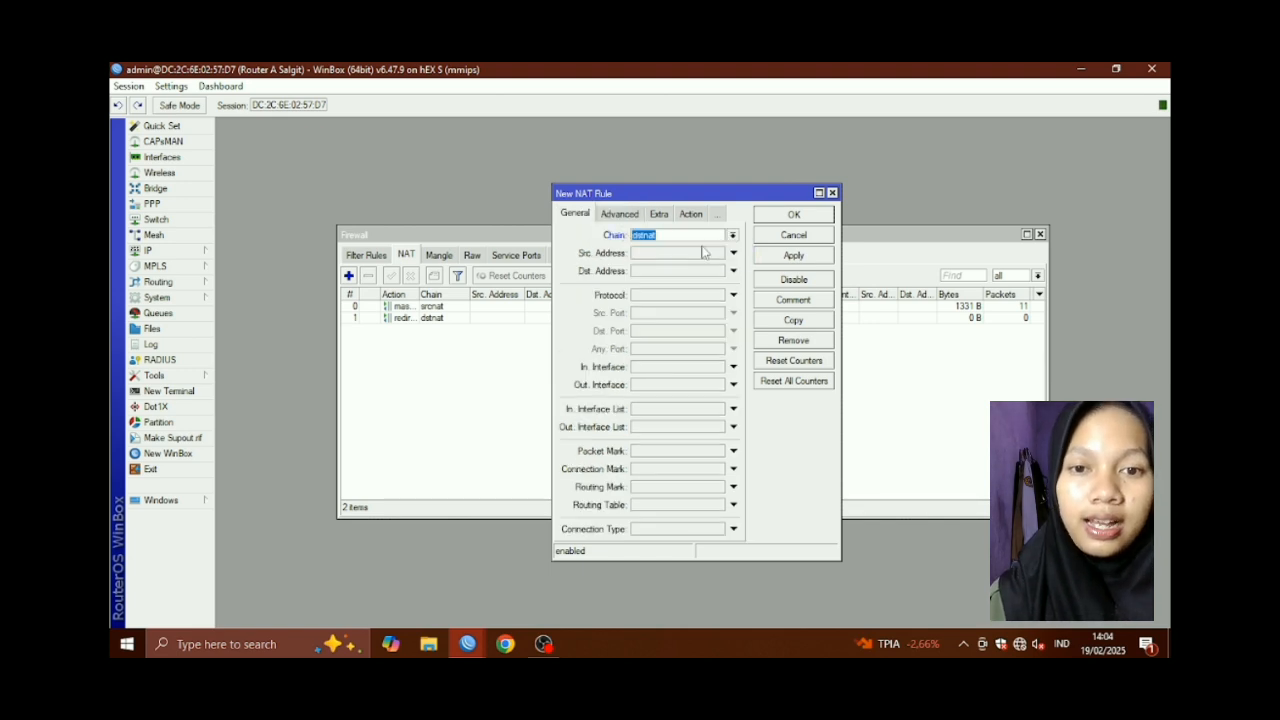
click(666, 297)
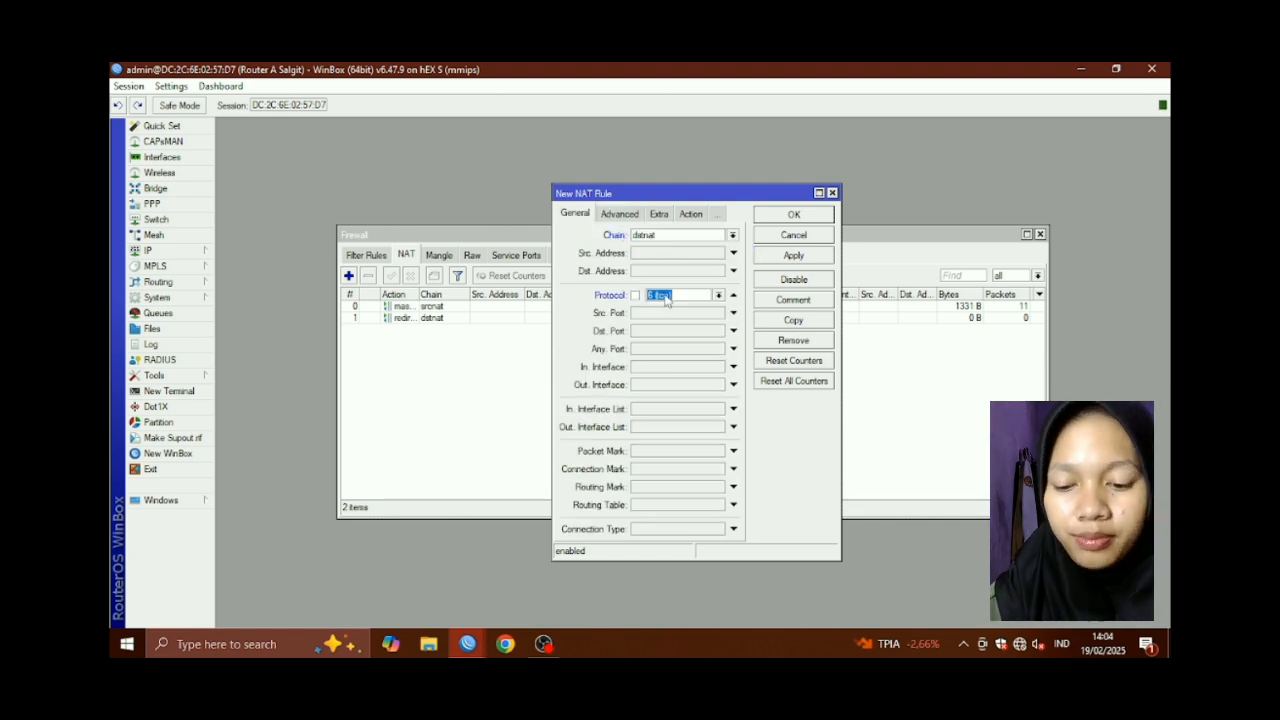
click(659, 332)
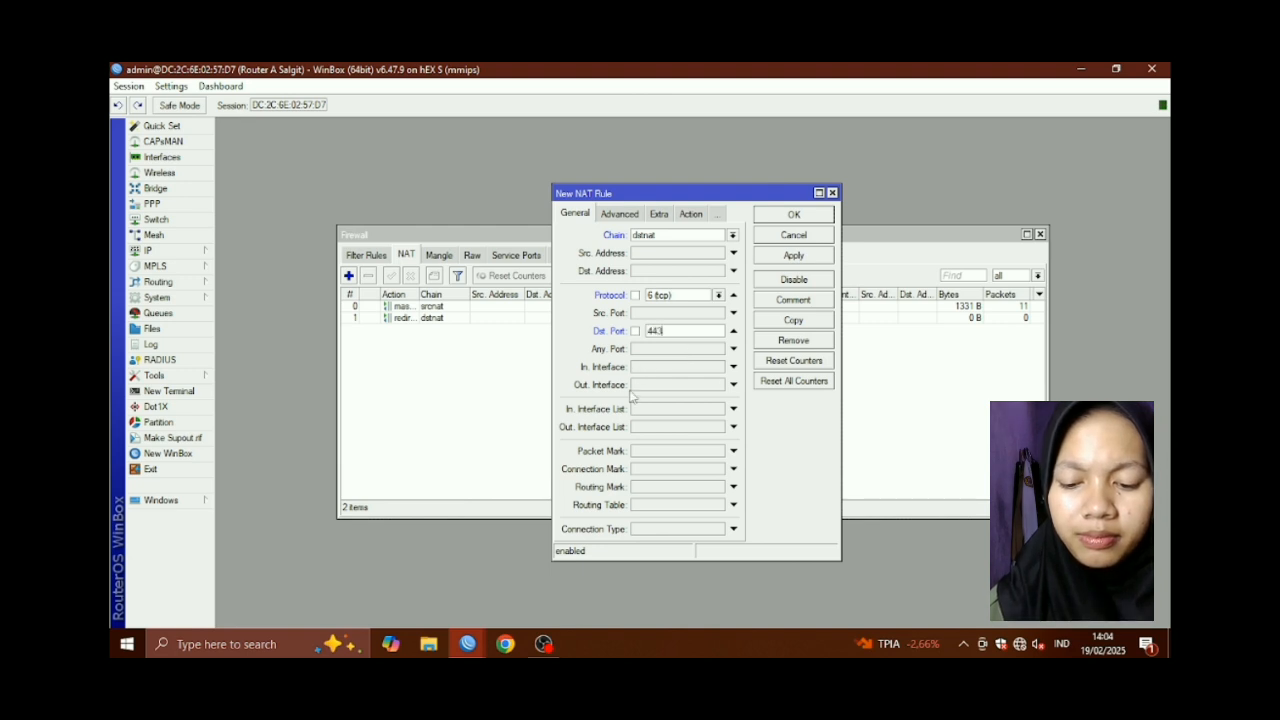
click(665, 367)
click(718, 368)
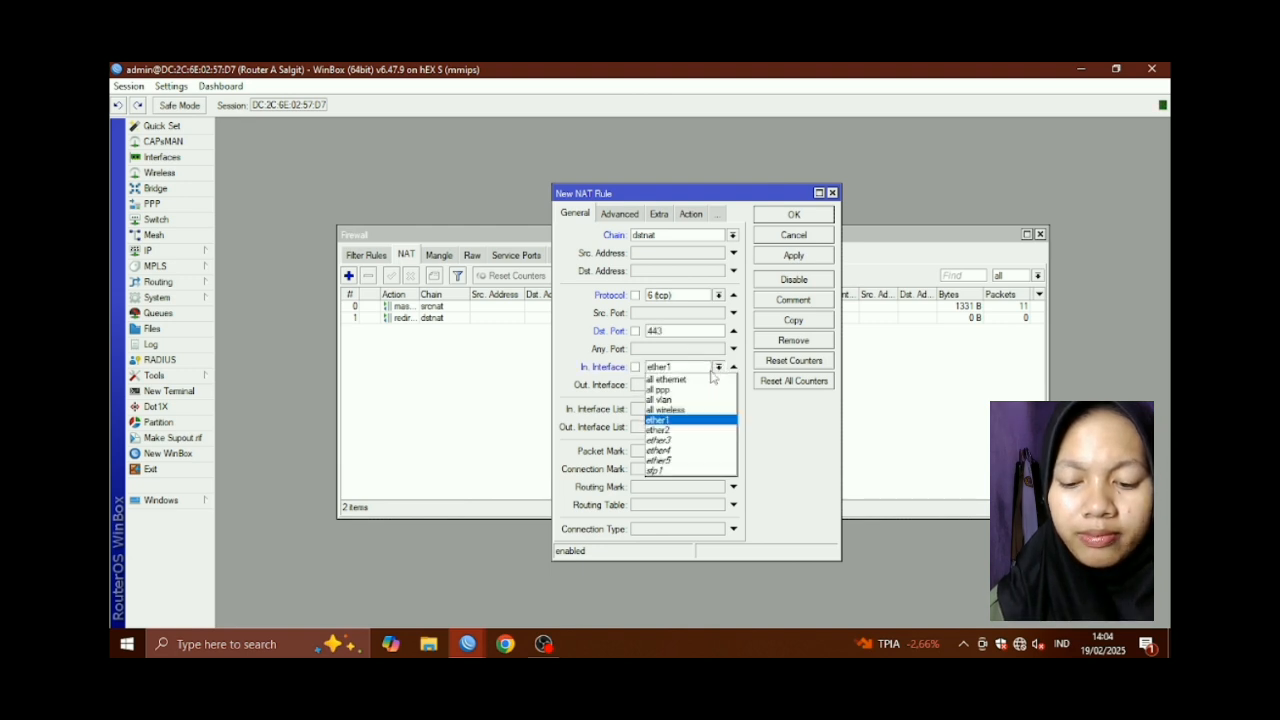
click(688, 434)
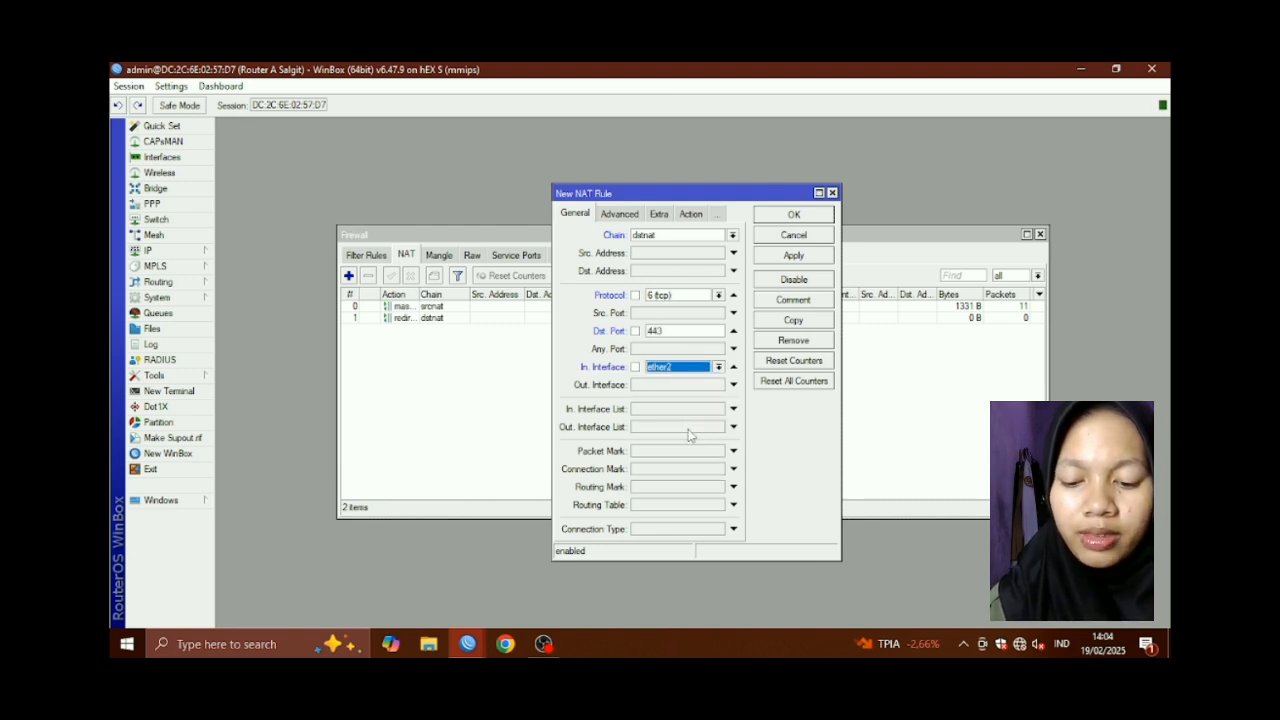
Set the rule's action to redirect to port 3128 and save it
click(690, 214)
click(732, 235)
click(672, 340)
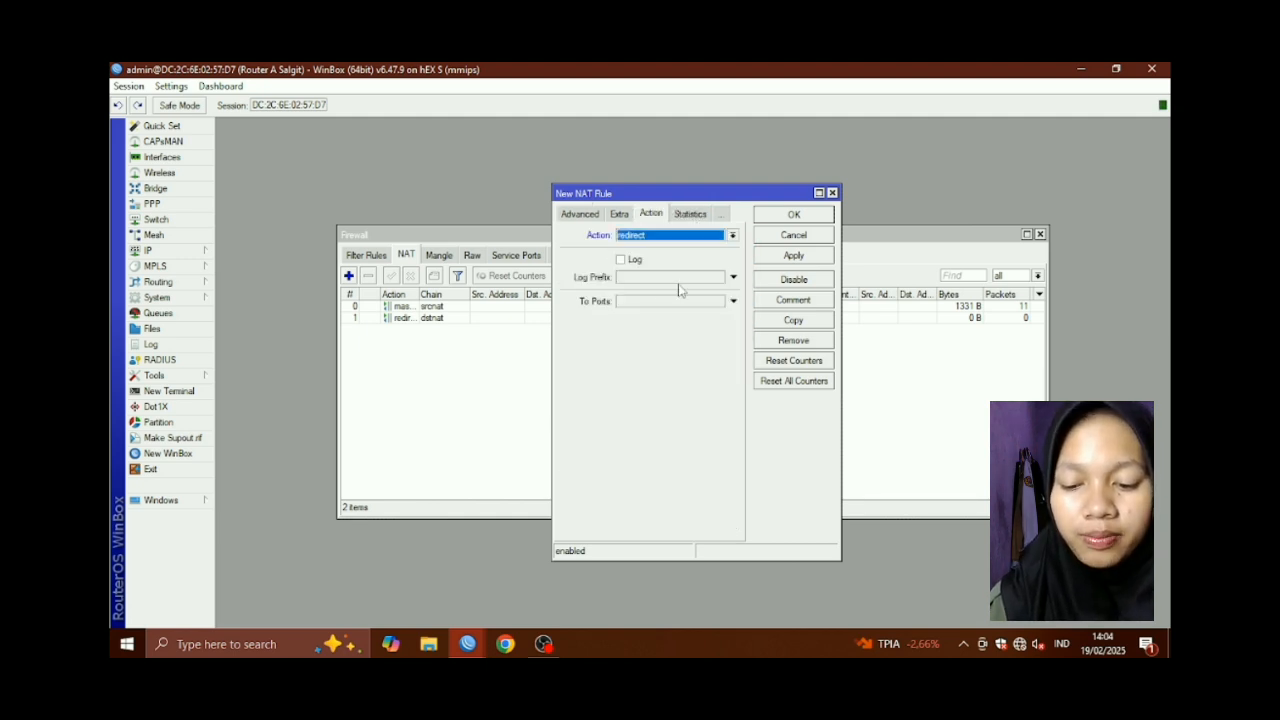
click(700, 308)
key(BackSpace)
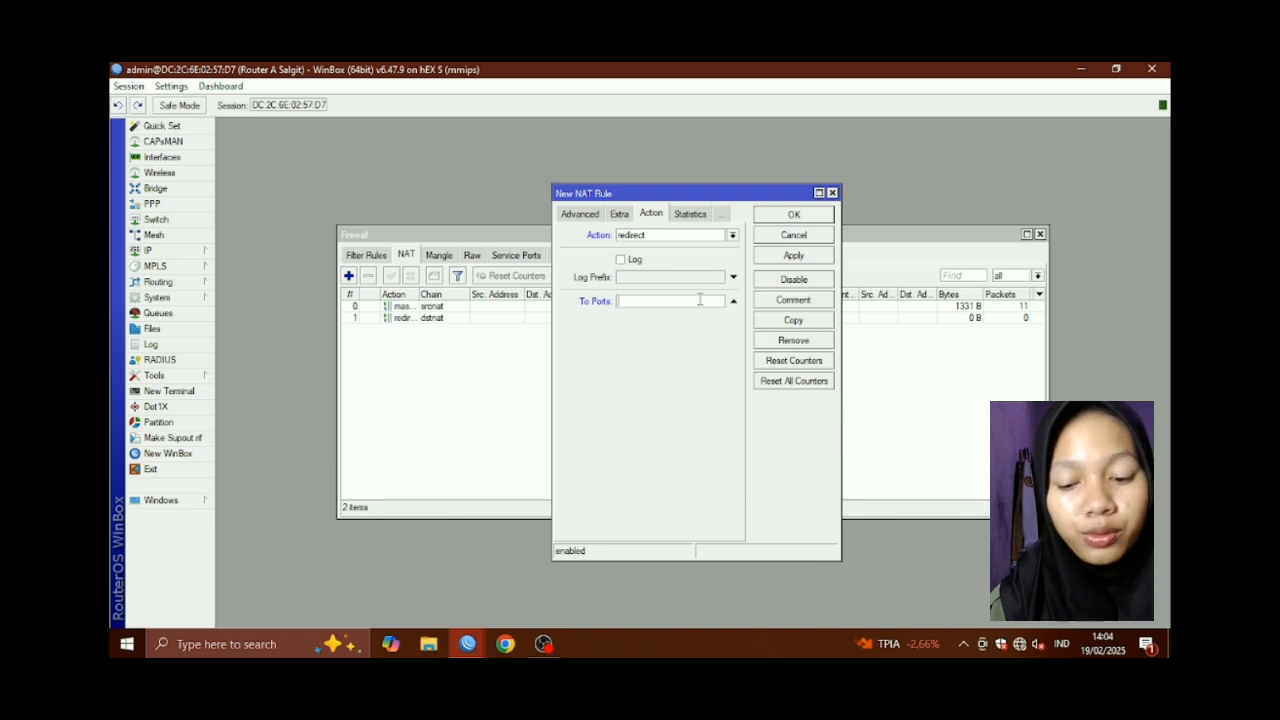
text(3128)
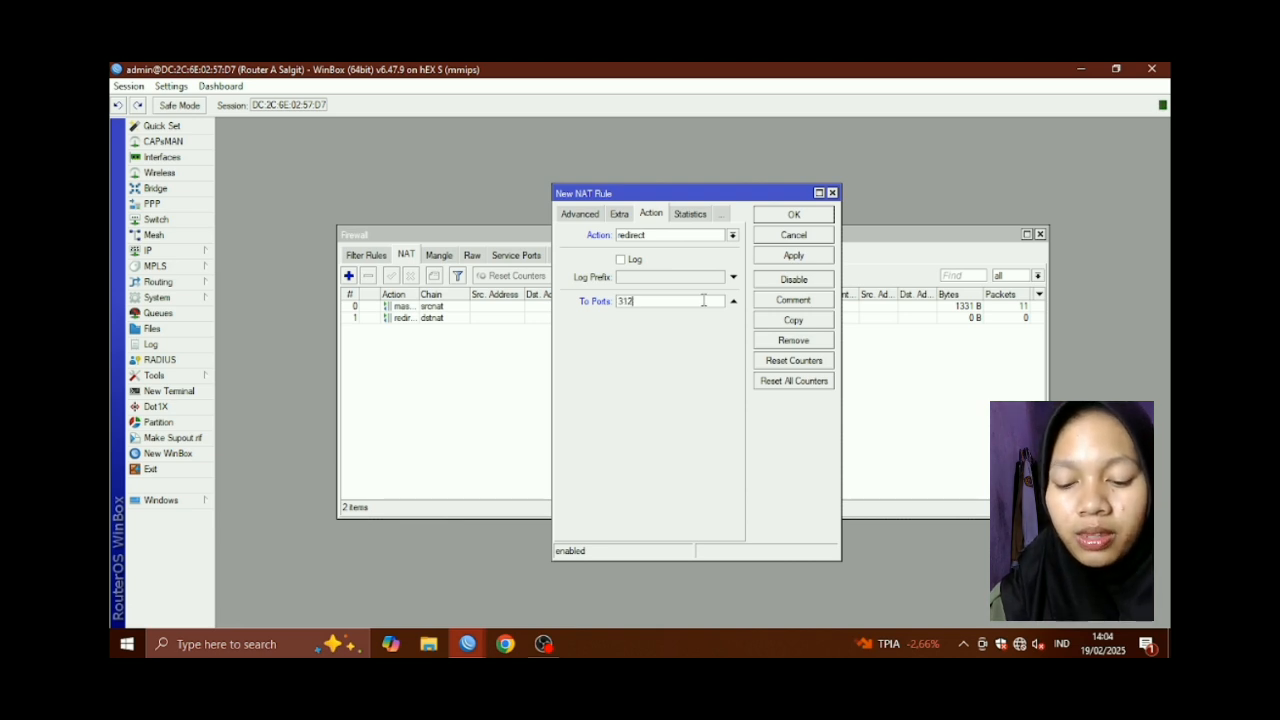
click(792, 256)
click(796, 216)
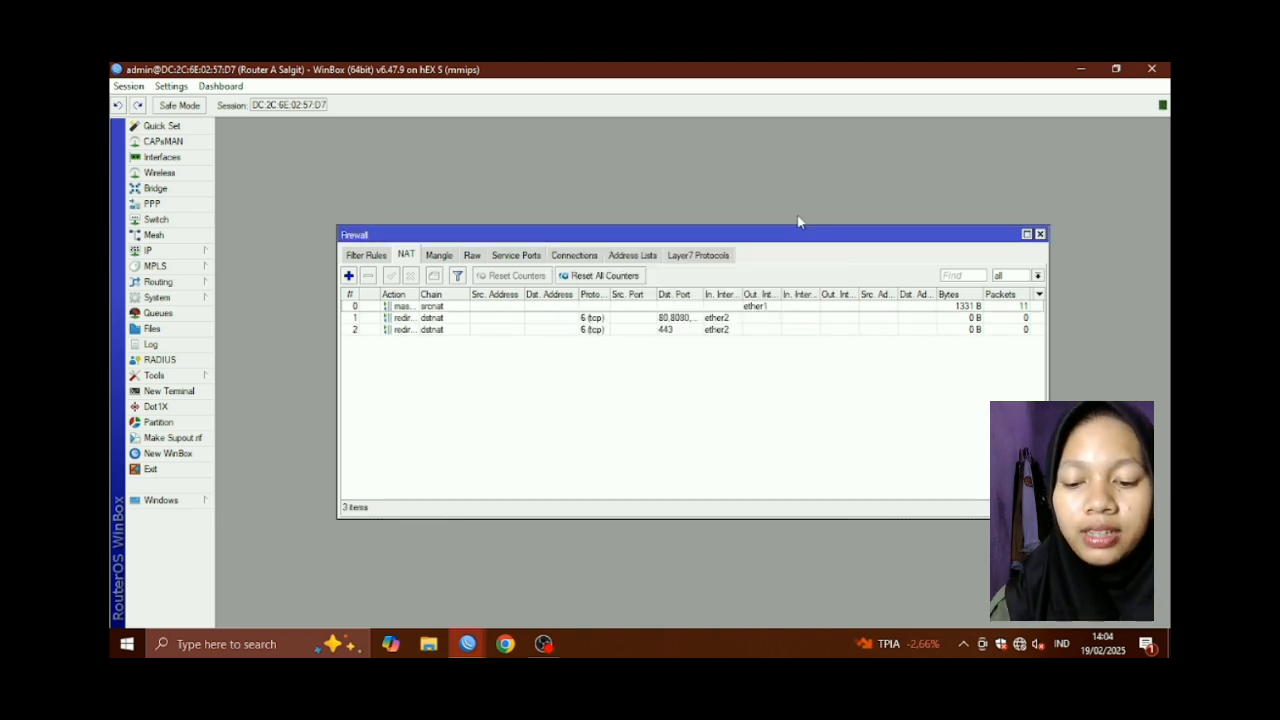
Create a forward-chain filter rule with an Advanced content match of linux.org
click(378, 256)
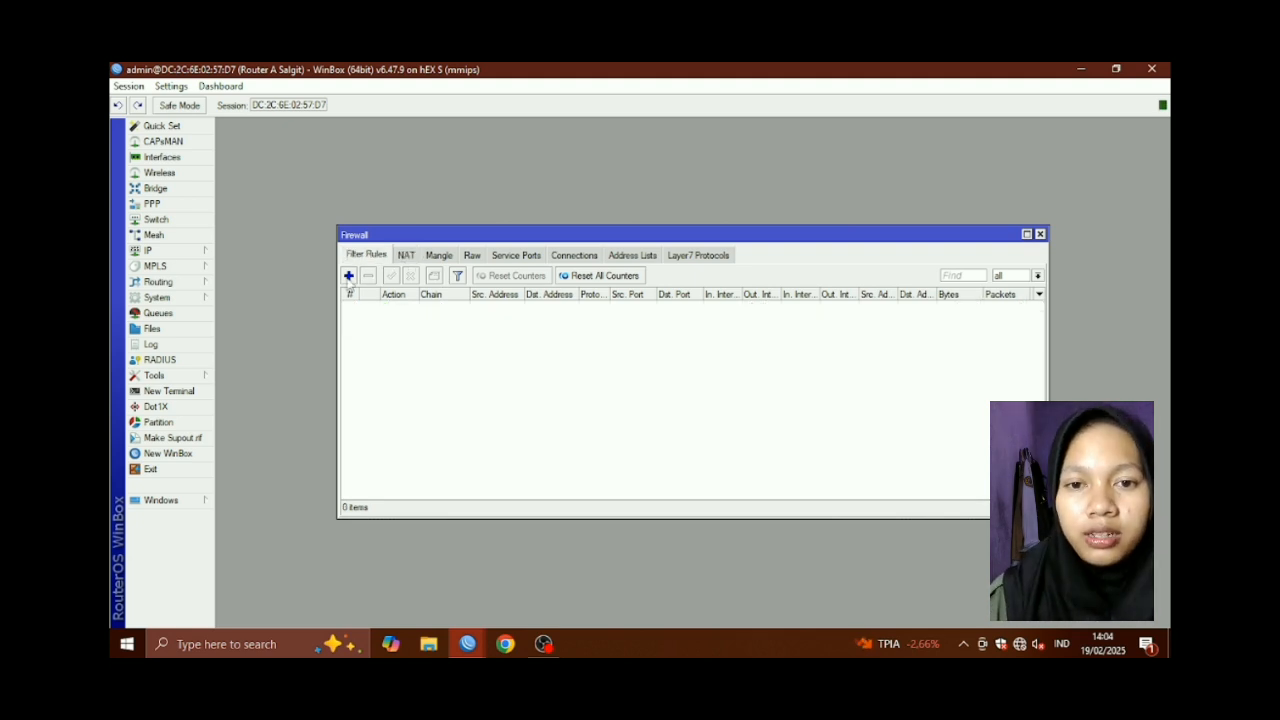
click(349, 276)
click(582, 197)
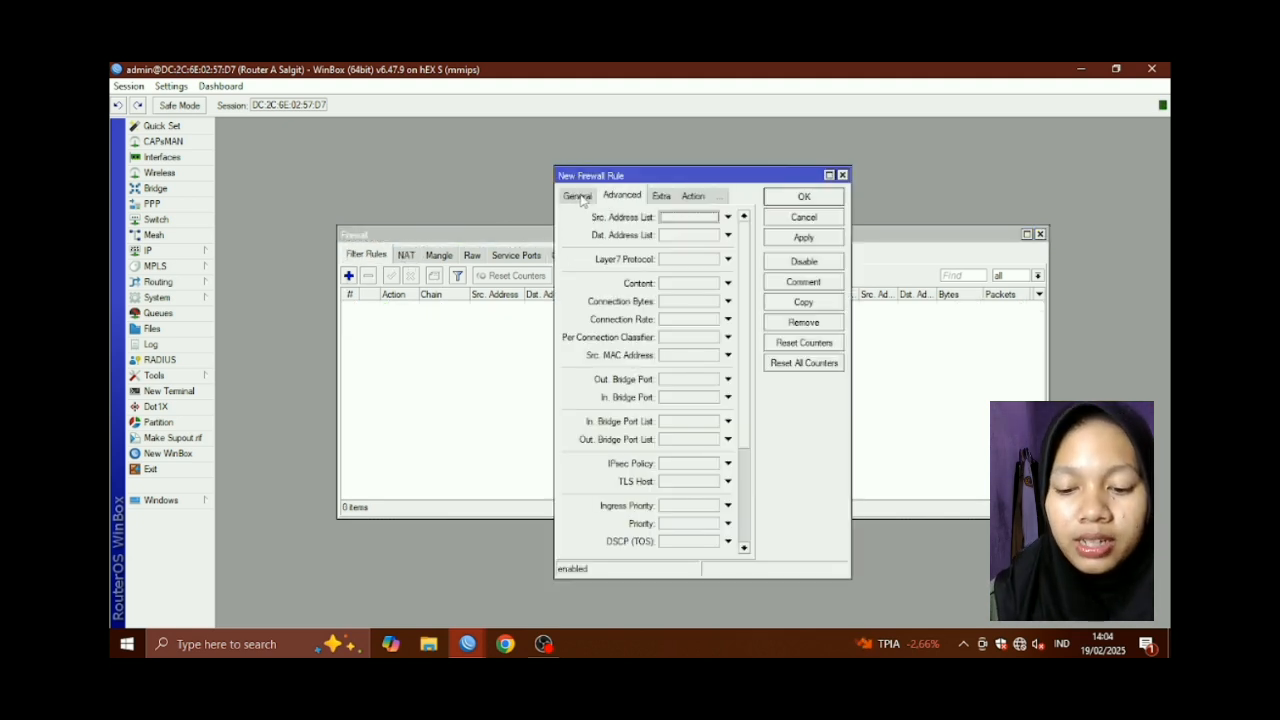
click(579, 197)
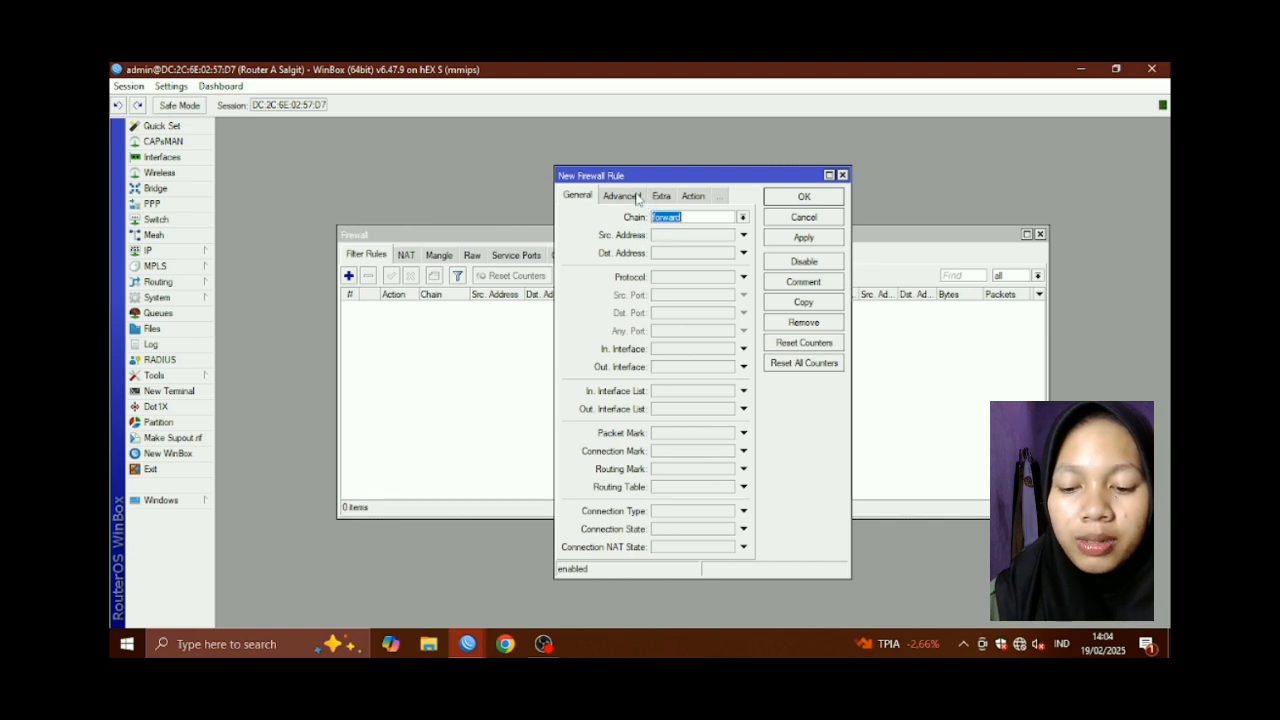
click(638, 198)
click(577, 196)
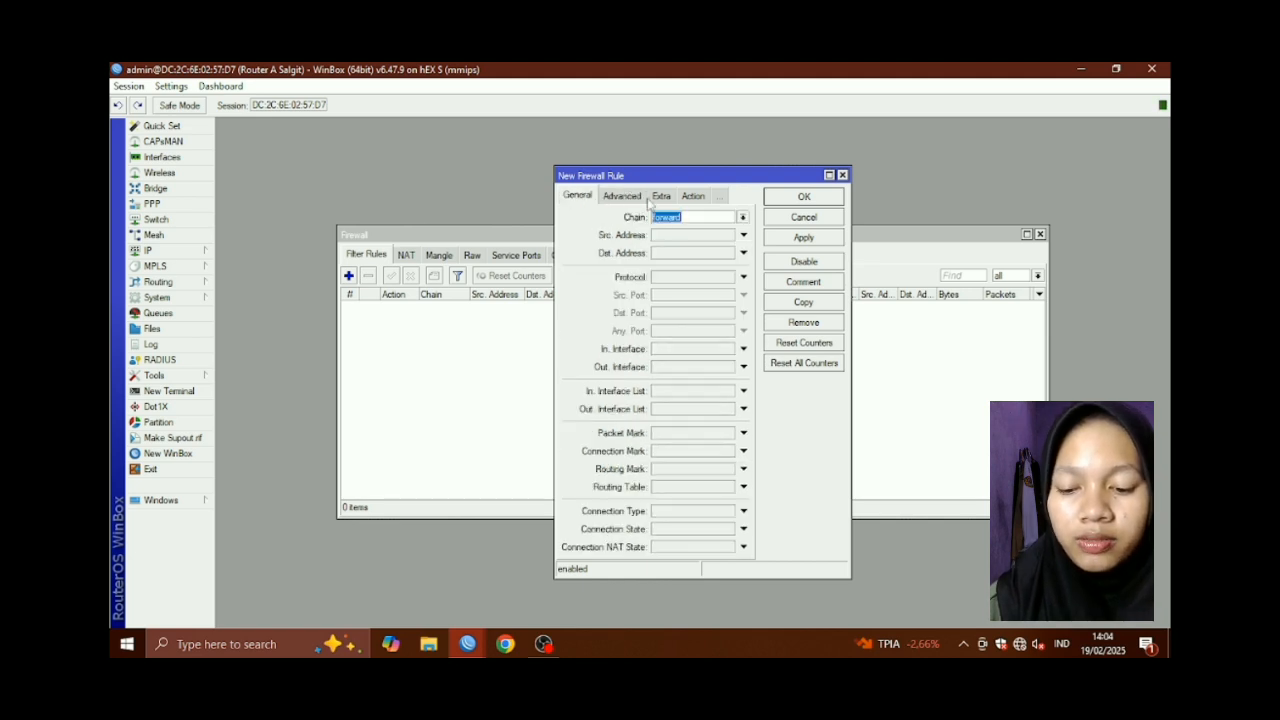
click(630, 197)
click(662, 197)
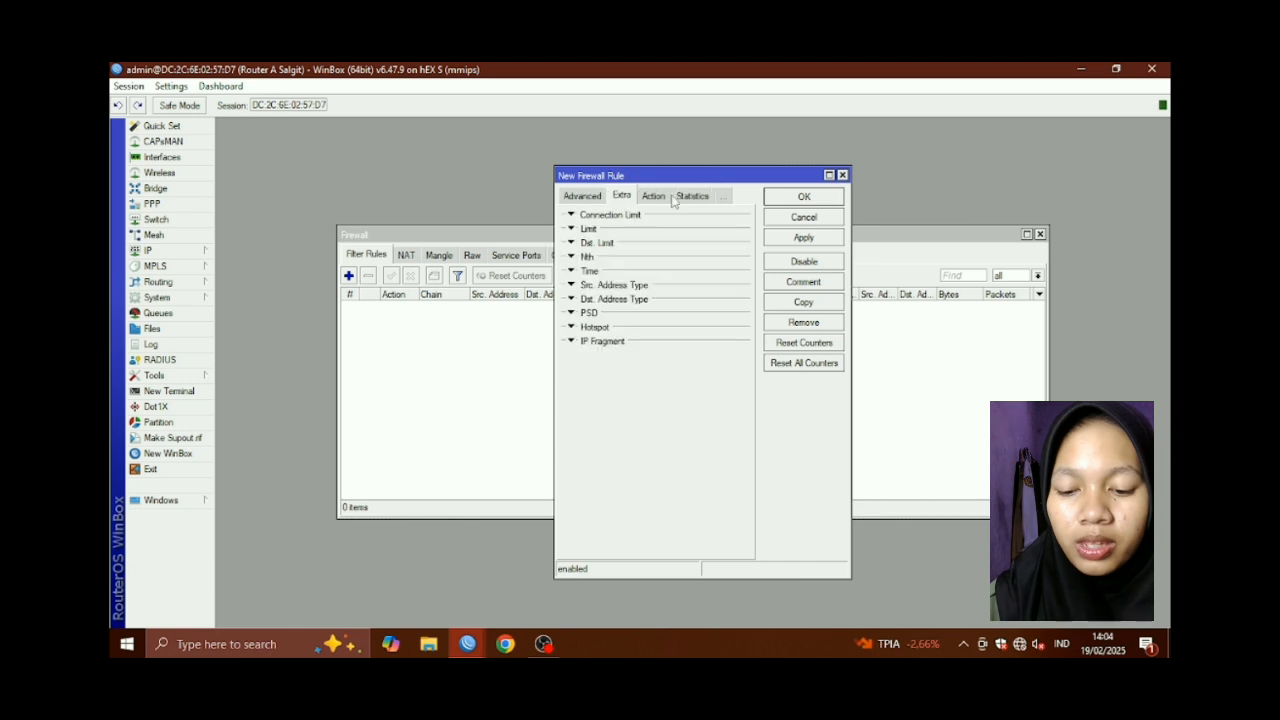
click(612, 197)
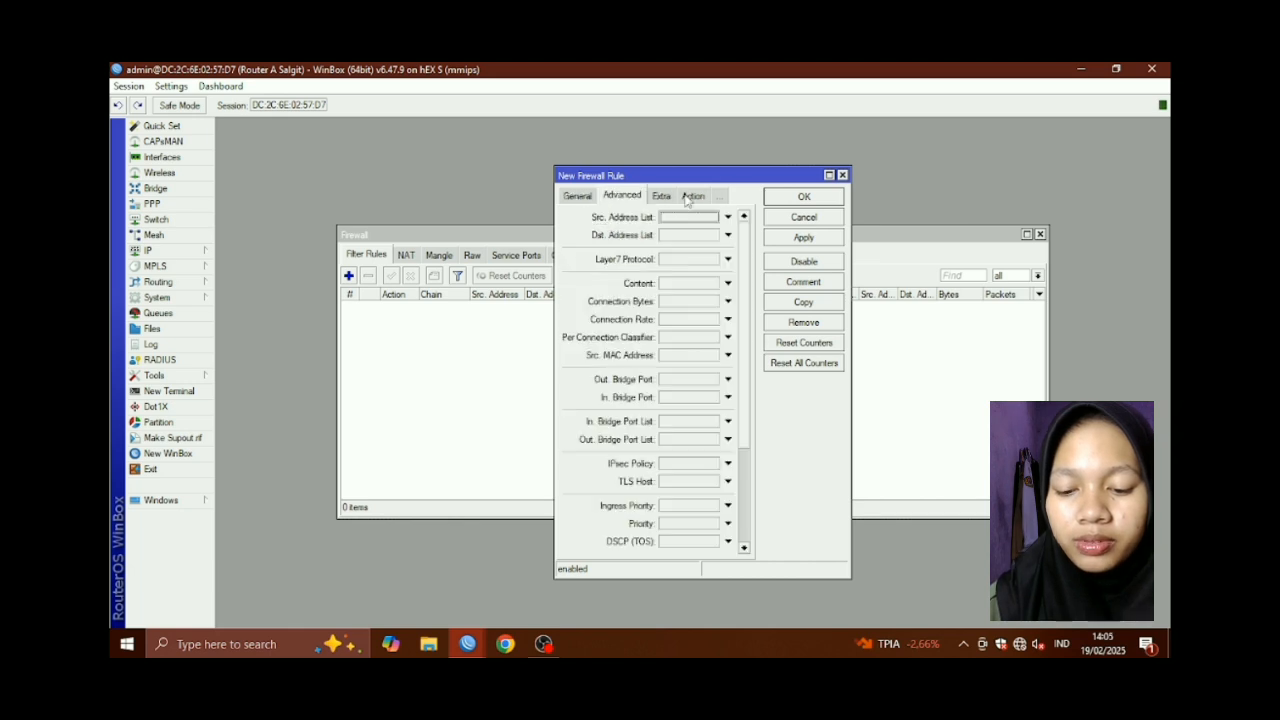
click(672, 283)
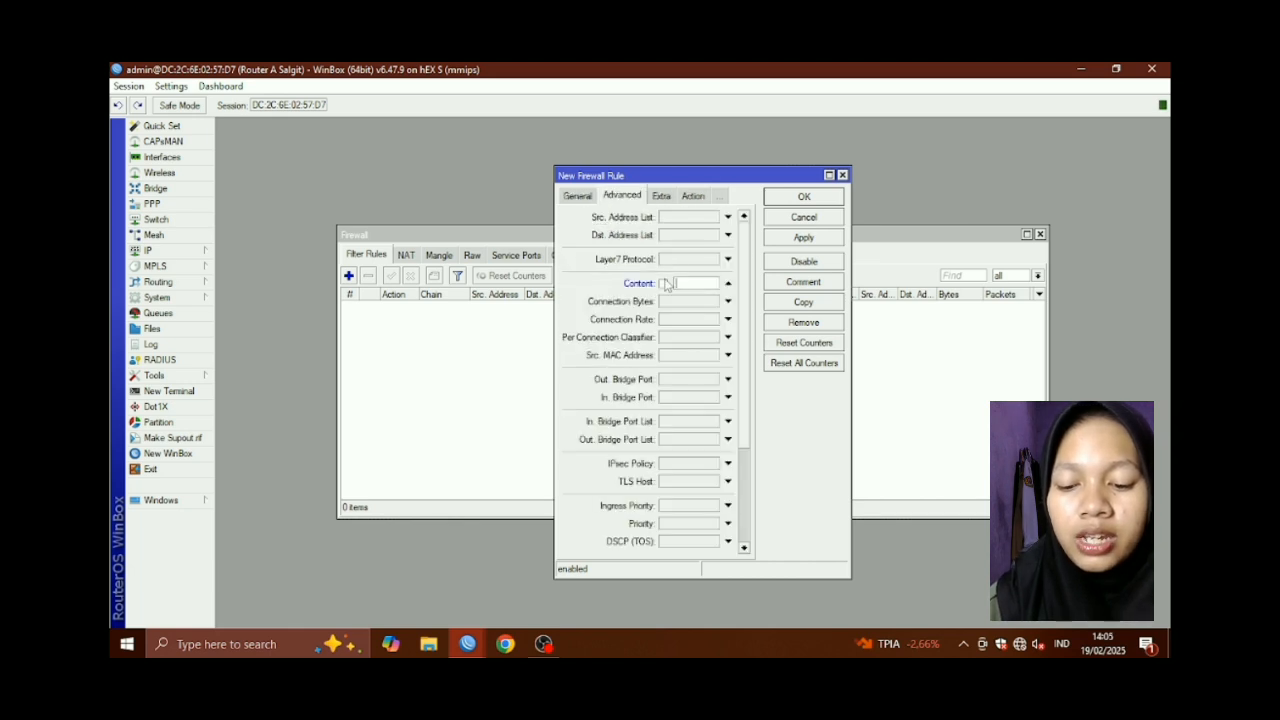
text(i)
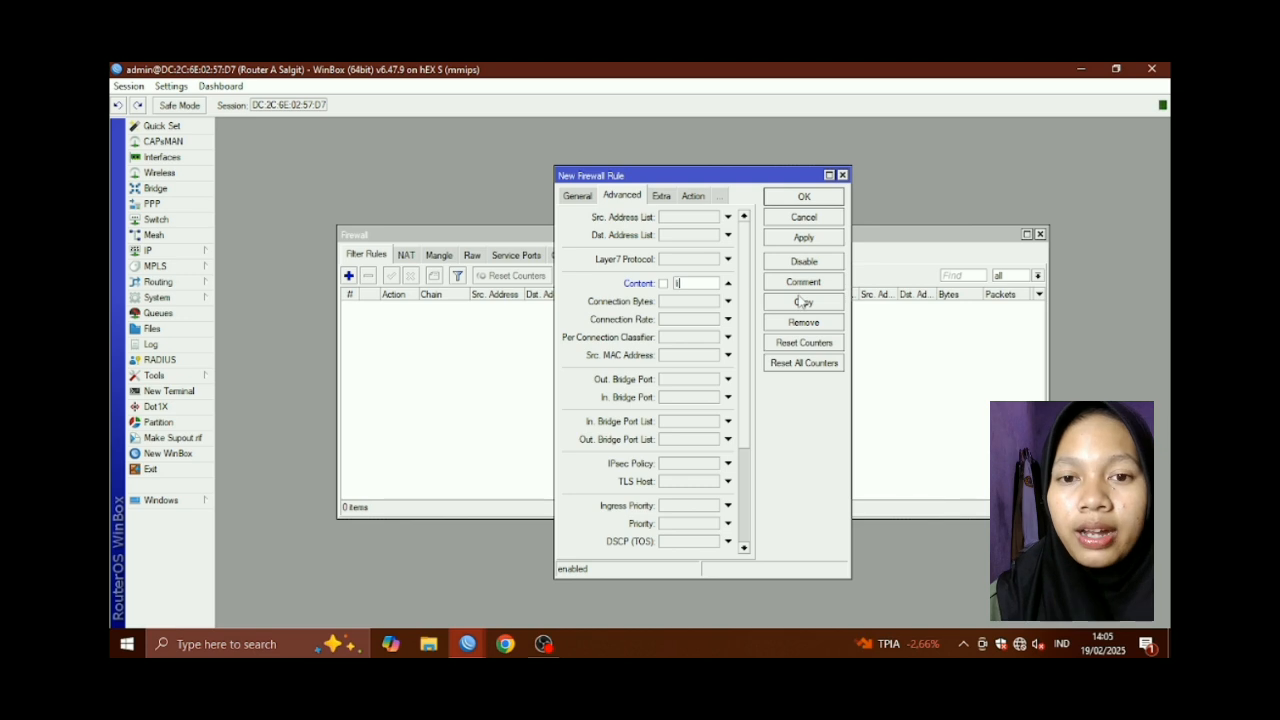
text(nux.org)
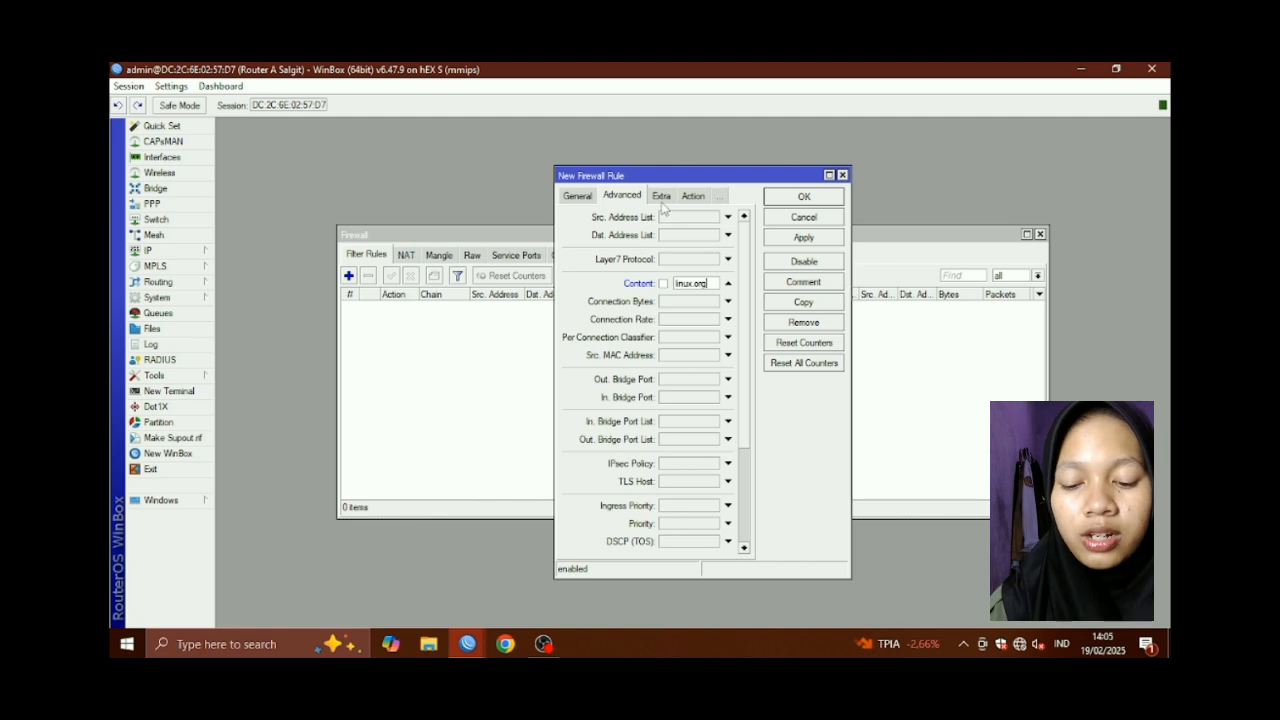
Set the filter rule's action to drop and save it
click(693, 196)
click(741, 217)
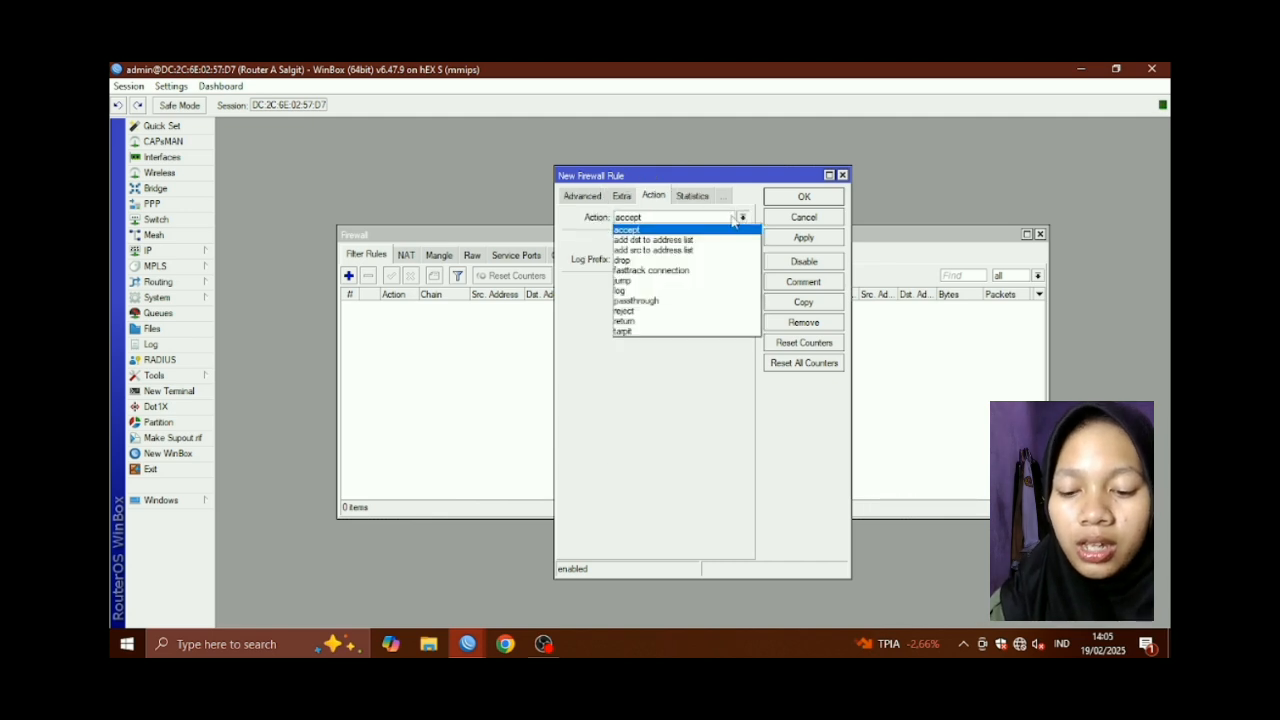
click(682, 261)
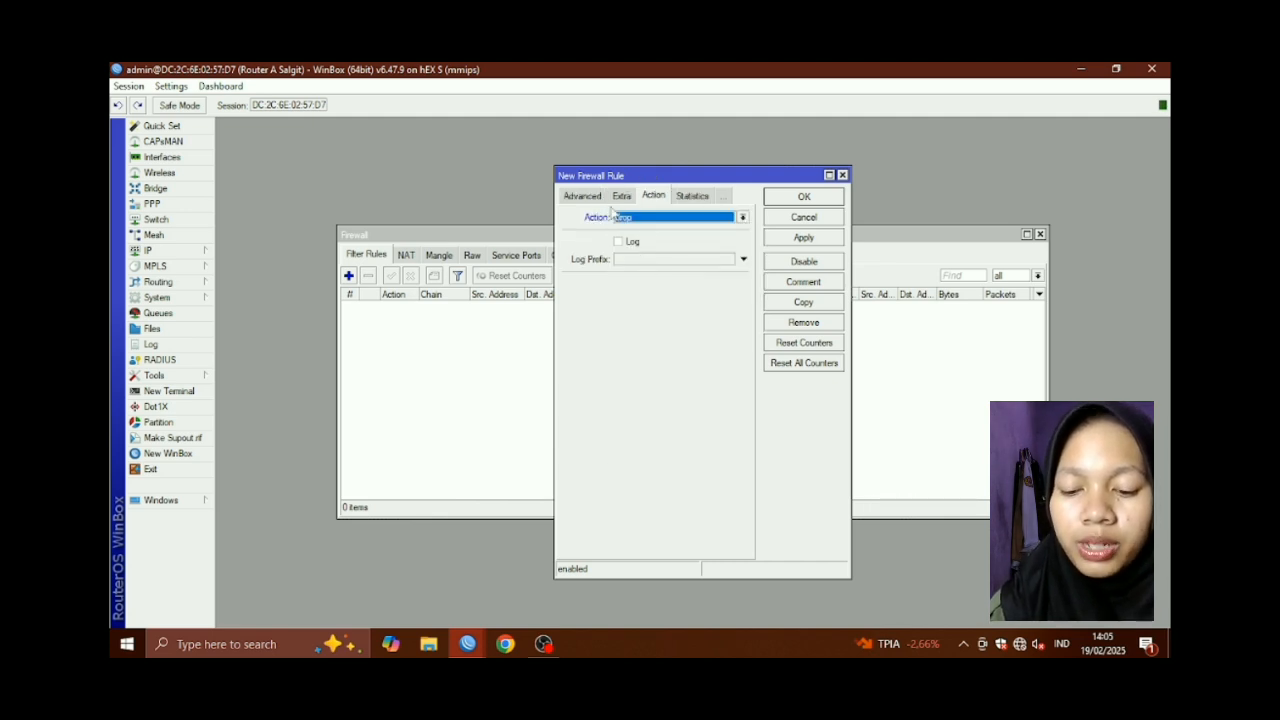
click(792, 237)
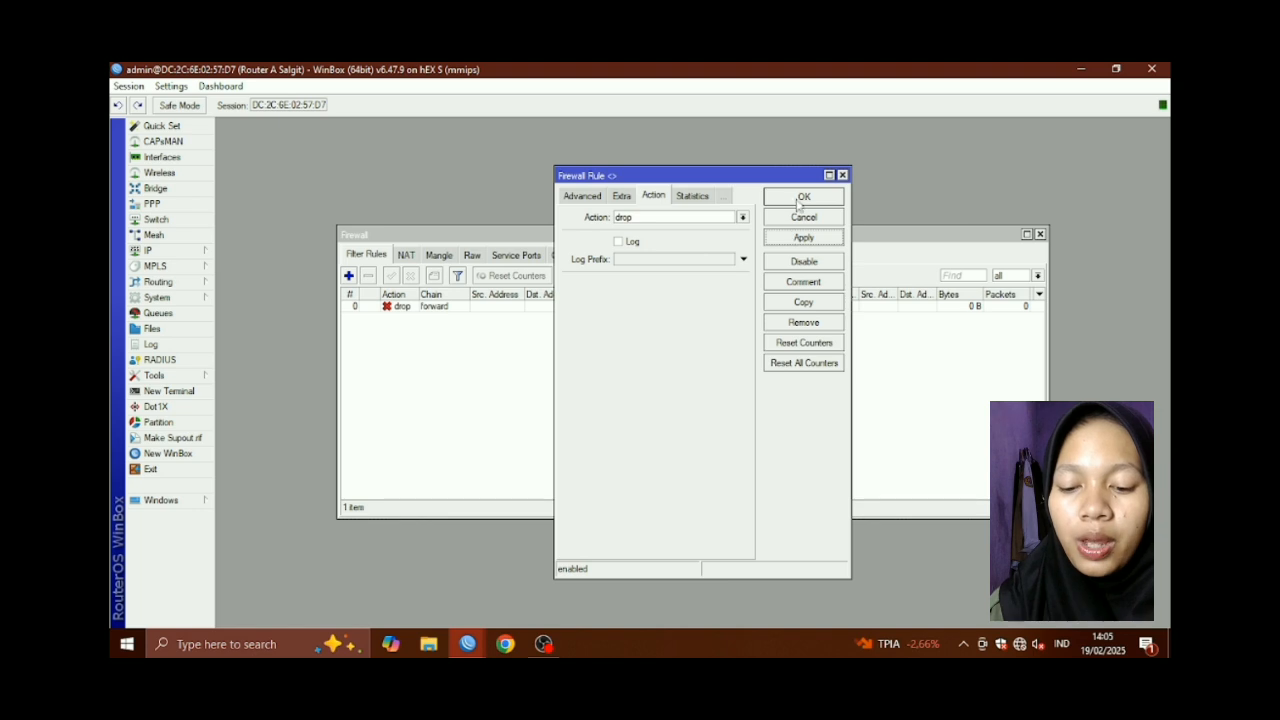
click(801, 199)
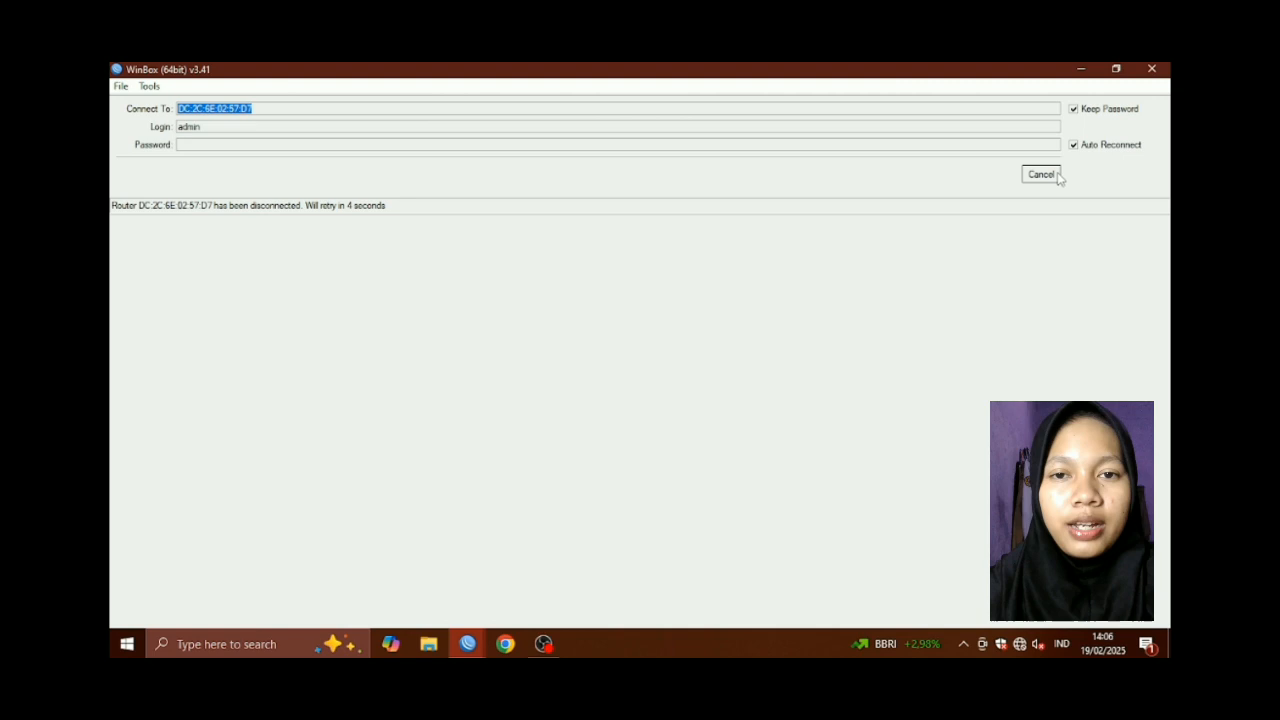
Refresh the Neighbors list and connect to the discovered RB951Ui-2HnD MikroTik router
click(1037, 173)
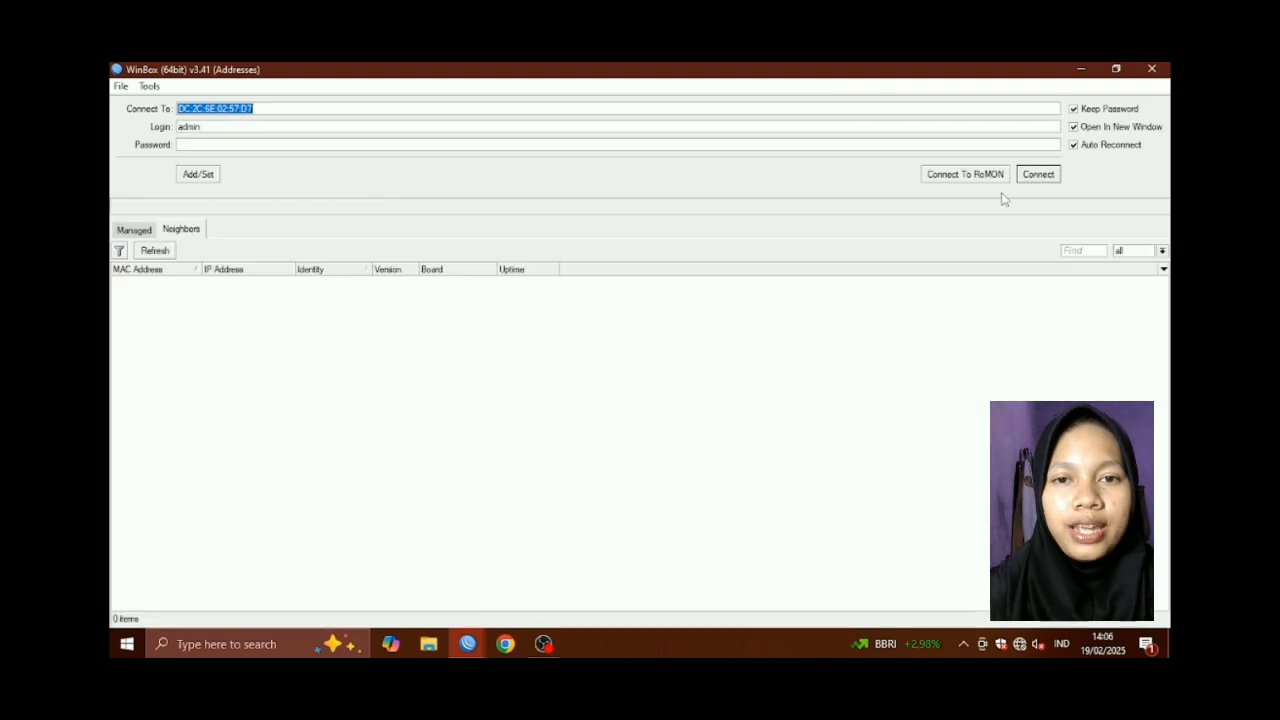
click(167, 251)
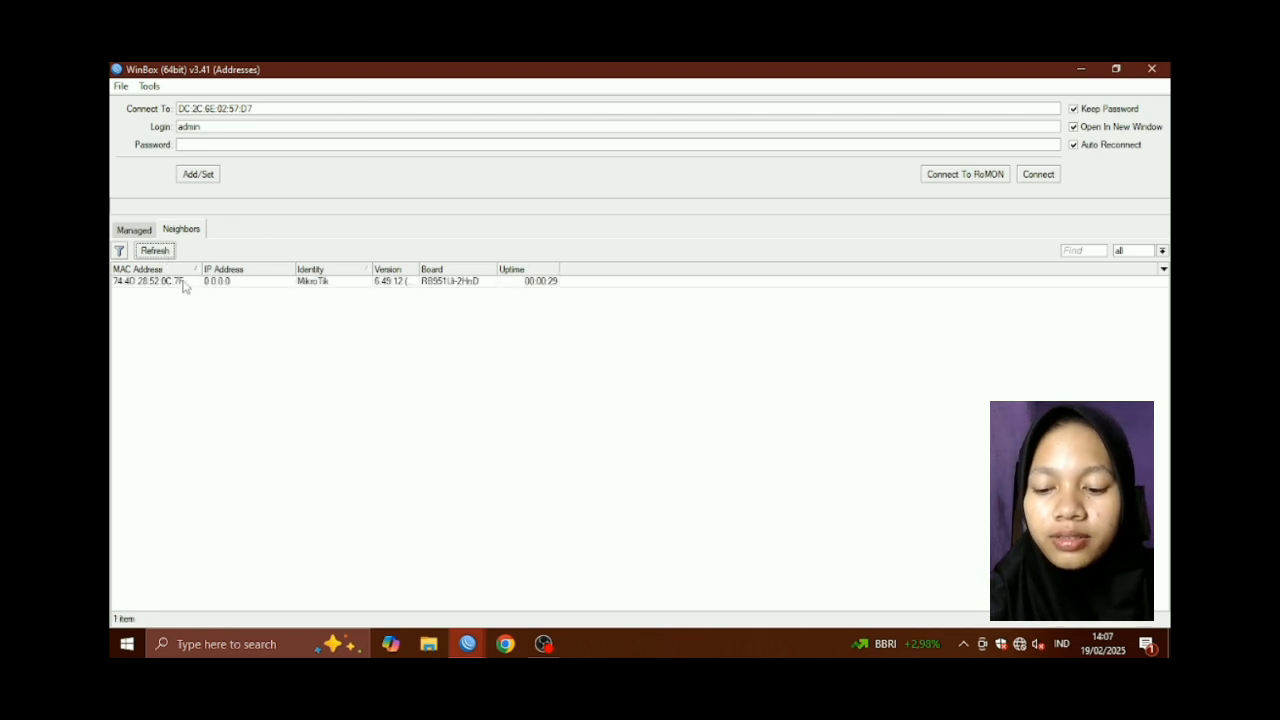
click(181, 282)
click(1043, 175)
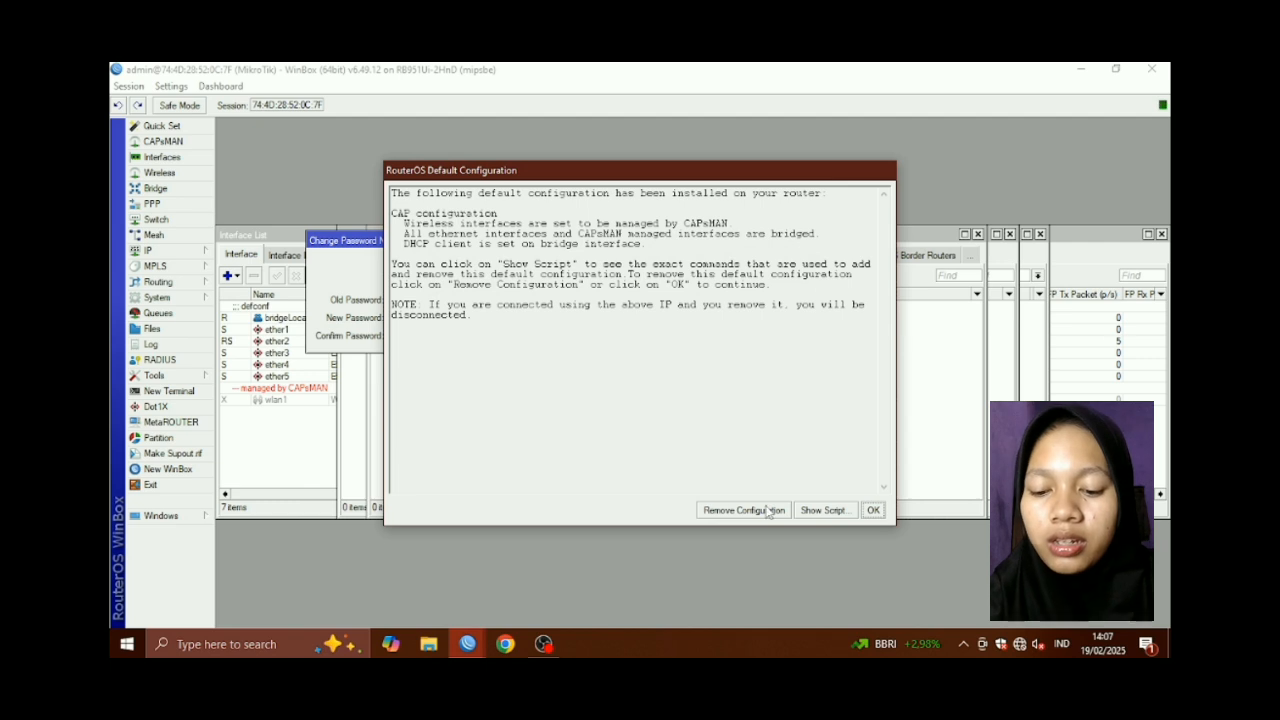
Remove the RB951Ui-2HnD's default configuration, skip the password prompt, and close all leftover windows
click(766, 511)
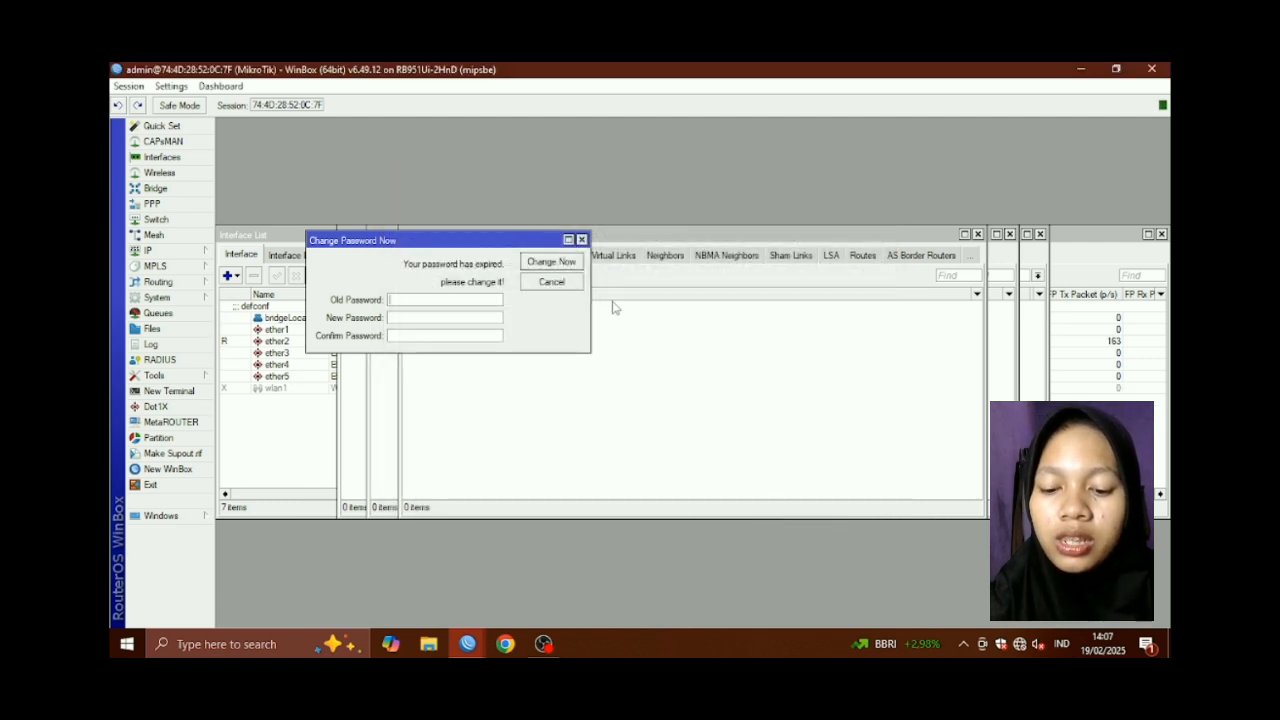
click(581, 240)
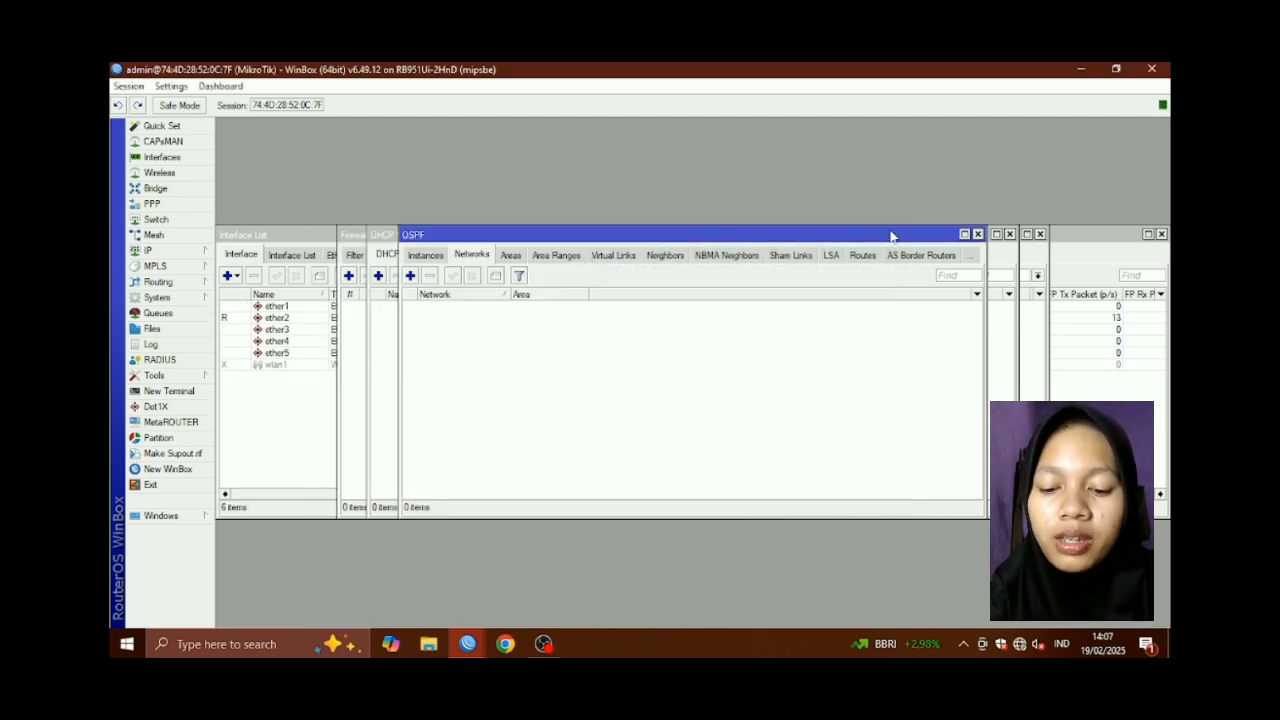
click(977, 234)
click(1009, 234)
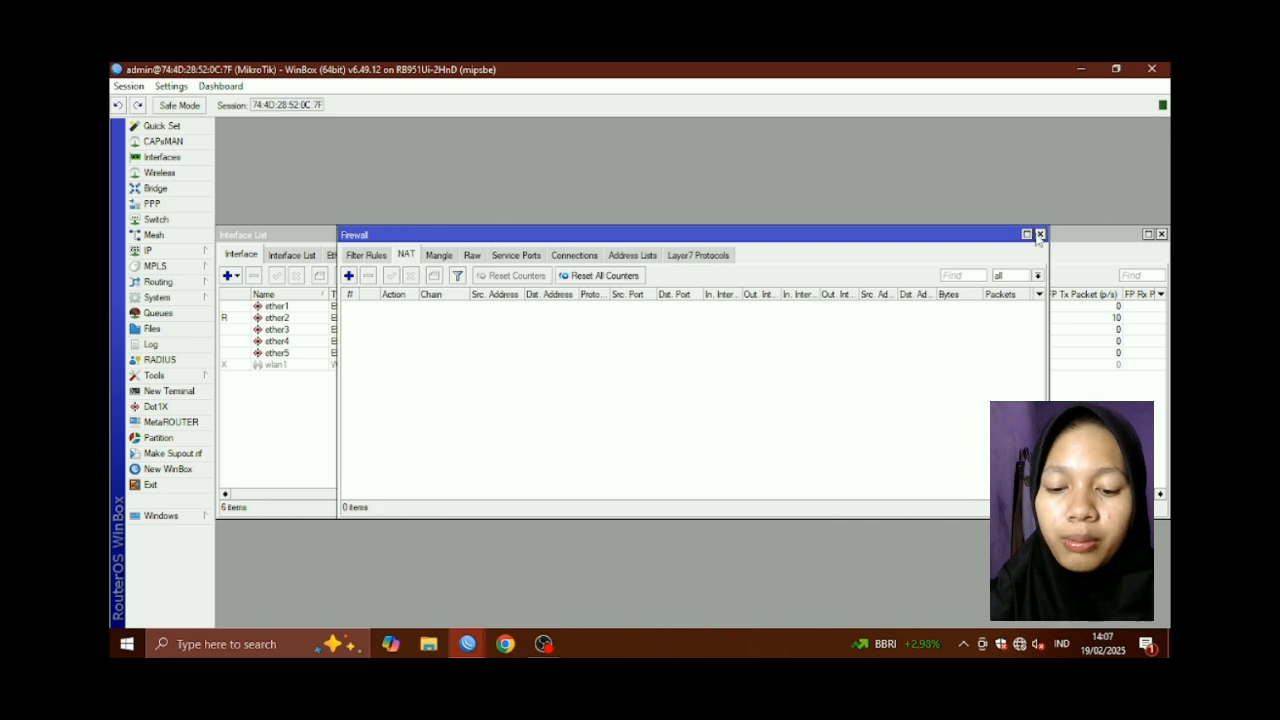
click(1040, 234)
click(1040, 234)
click(955, 234)
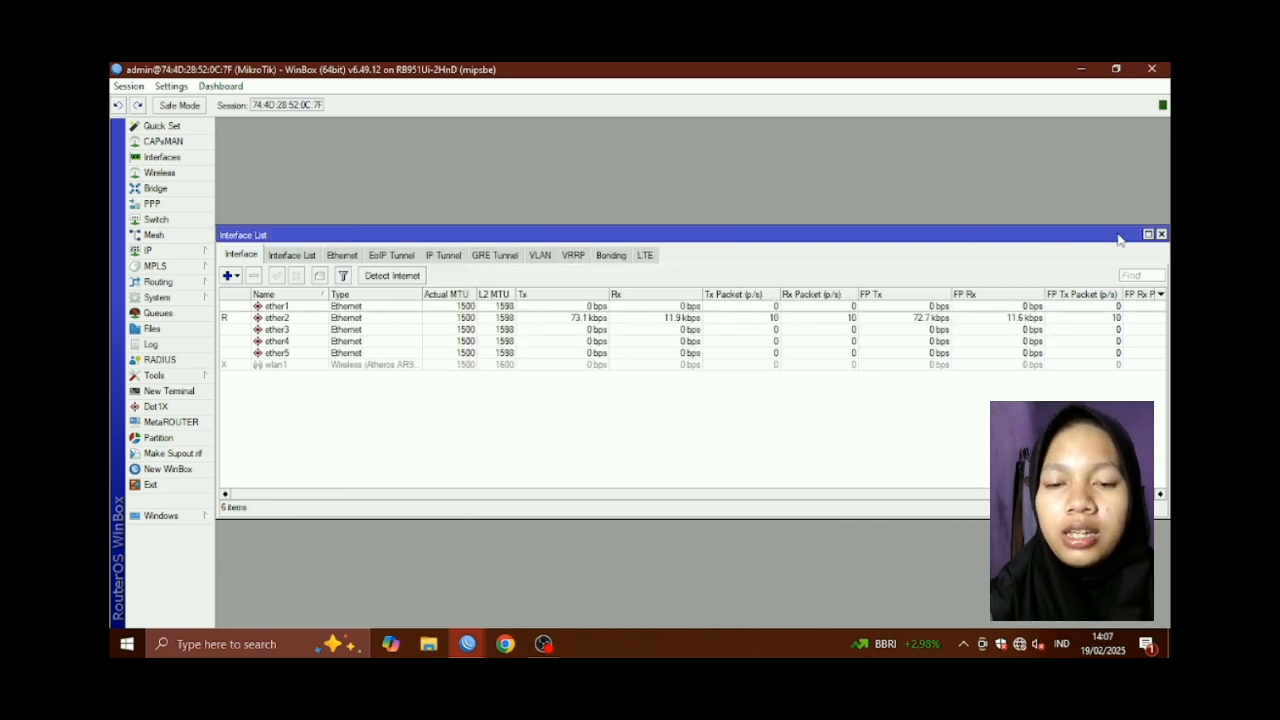
click(1161, 234)
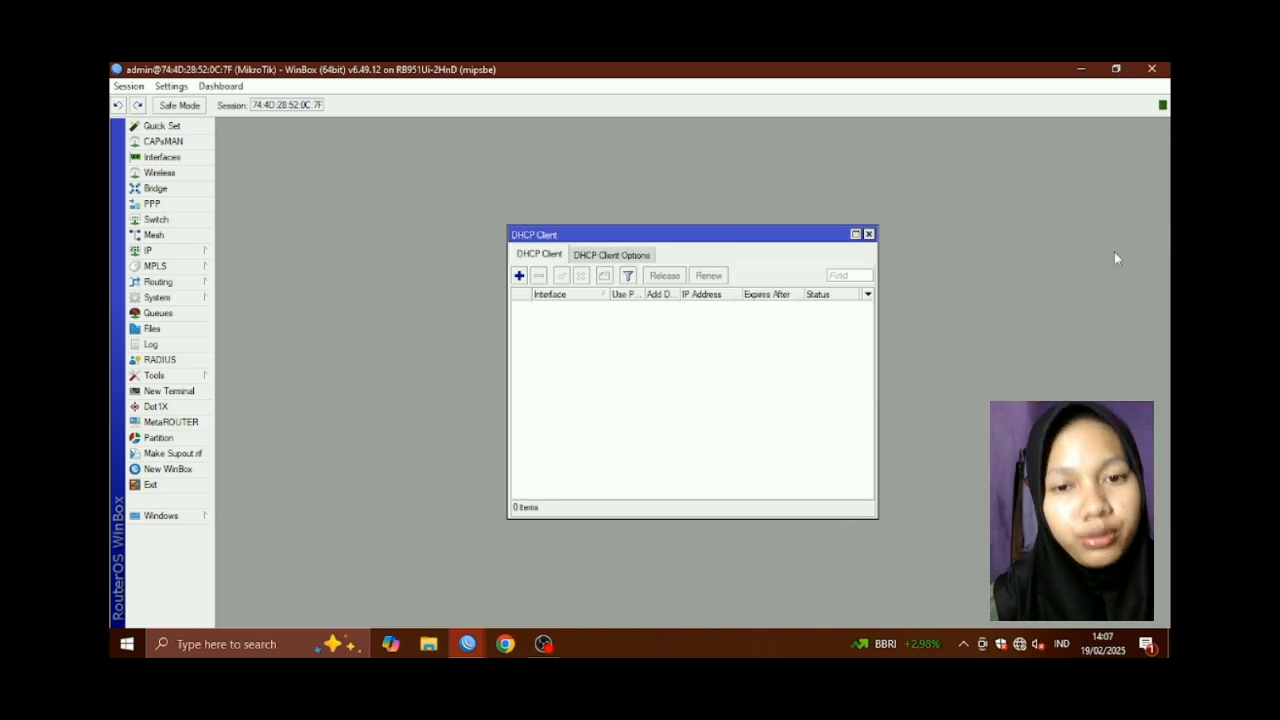
click(868, 234)
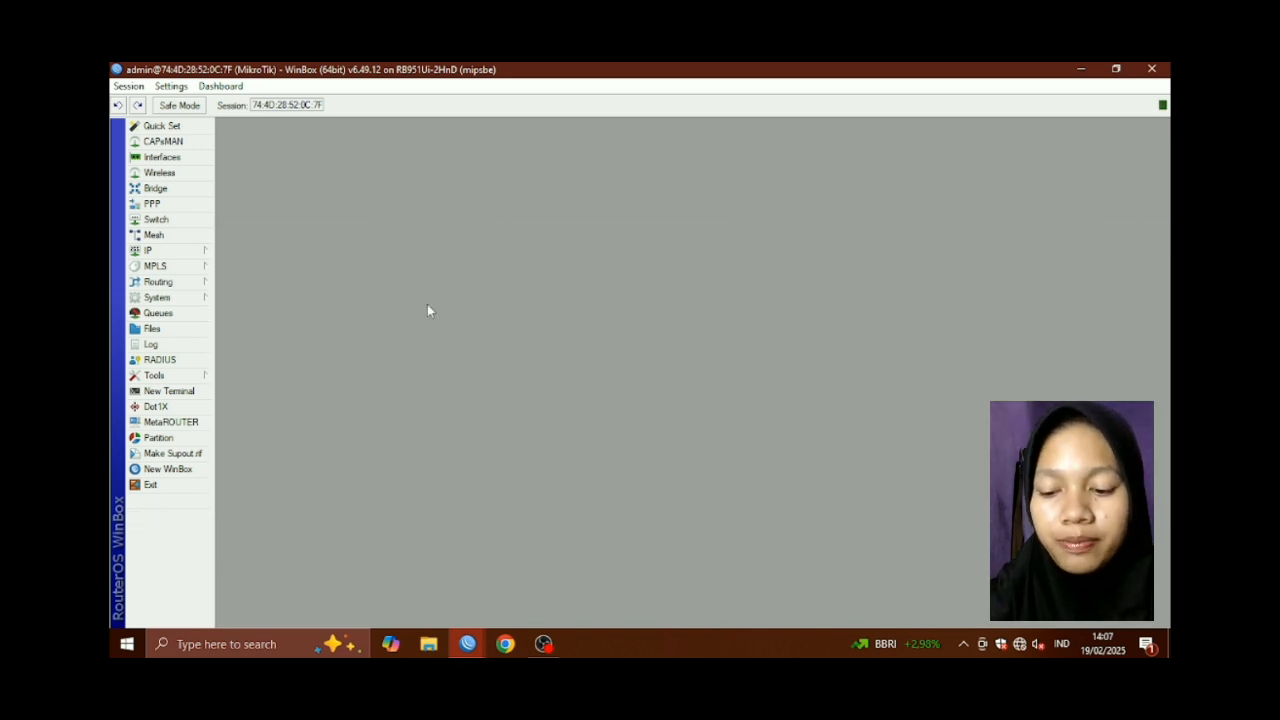
Change the second router's System Identity to its Router B name and apply it
click(157, 298)
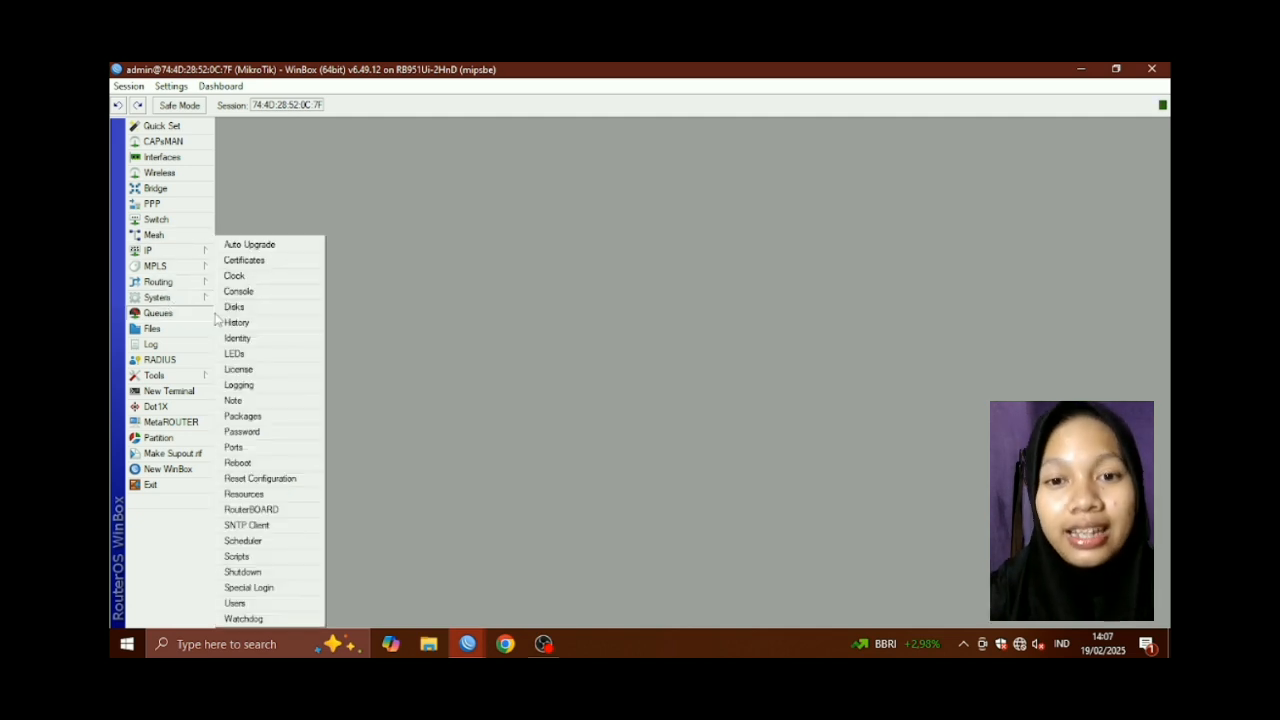
click(254, 338)
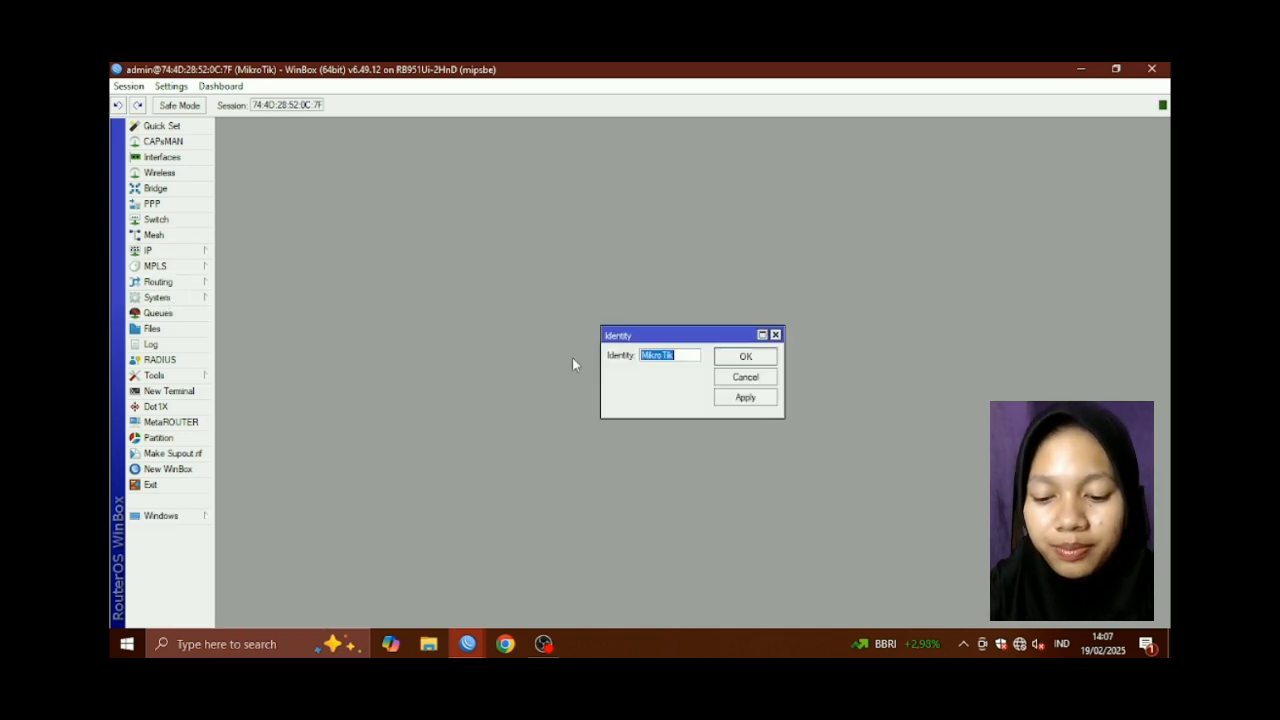
key(BackSpace)
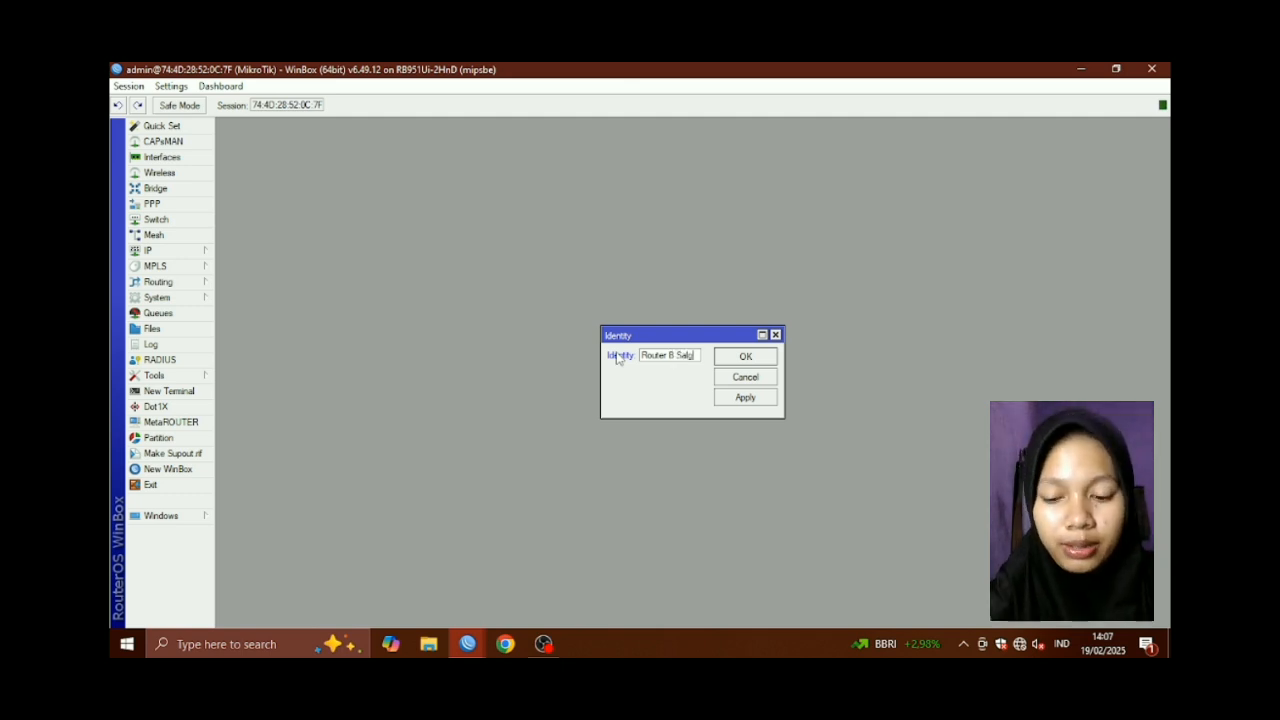
click(750, 399)
click(750, 358)
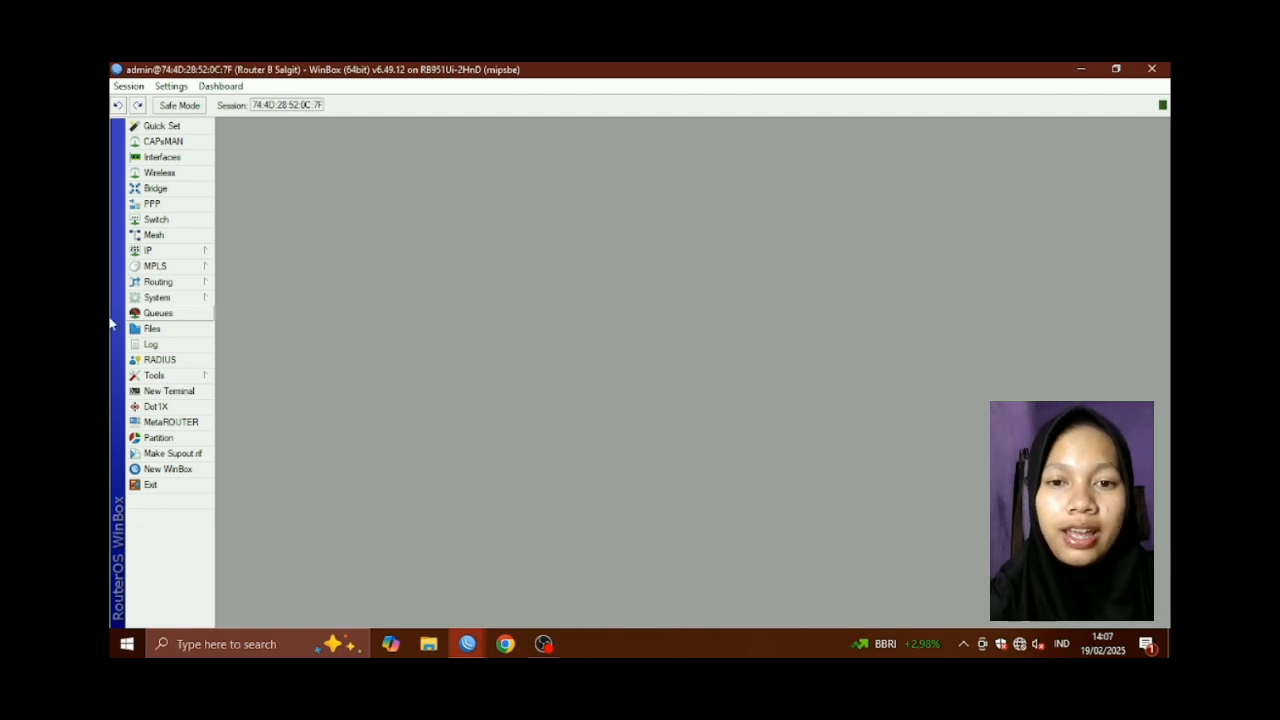
Add IP address 192.121.20.2/24 on interface wlan1, then bring up the Interface List
click(150, 251)
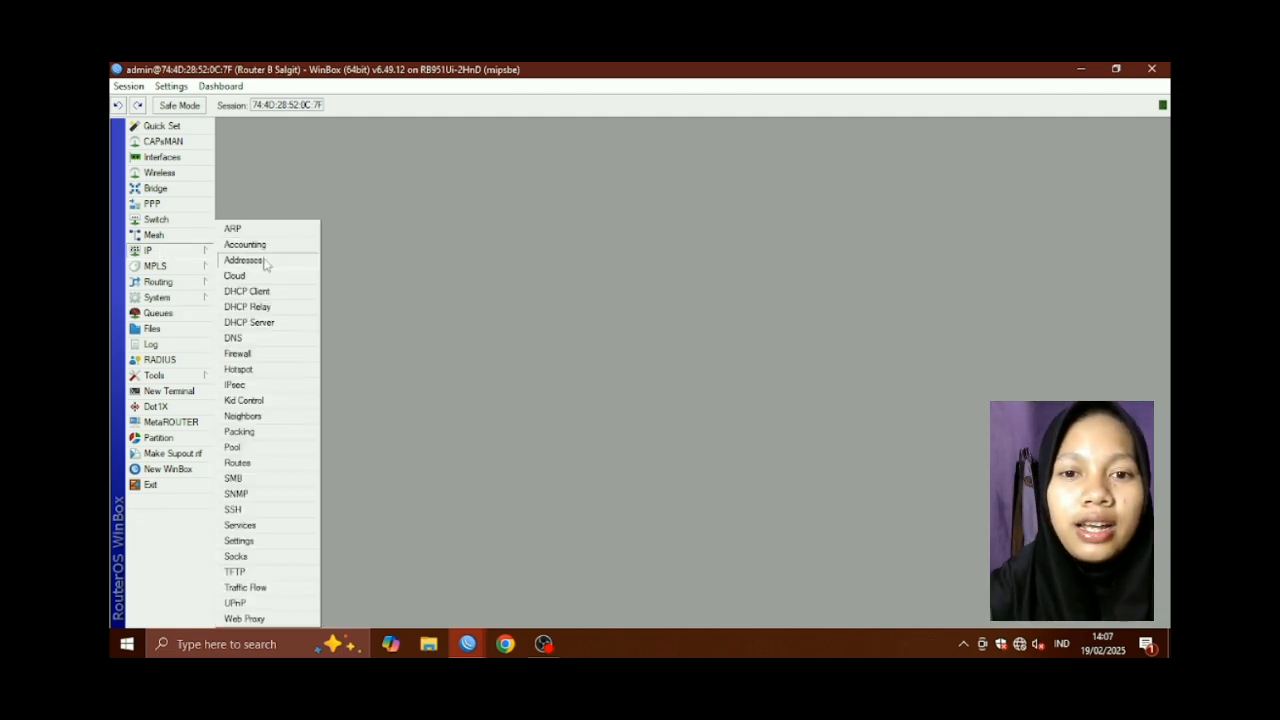
click(240, 260)
click(573, 265)
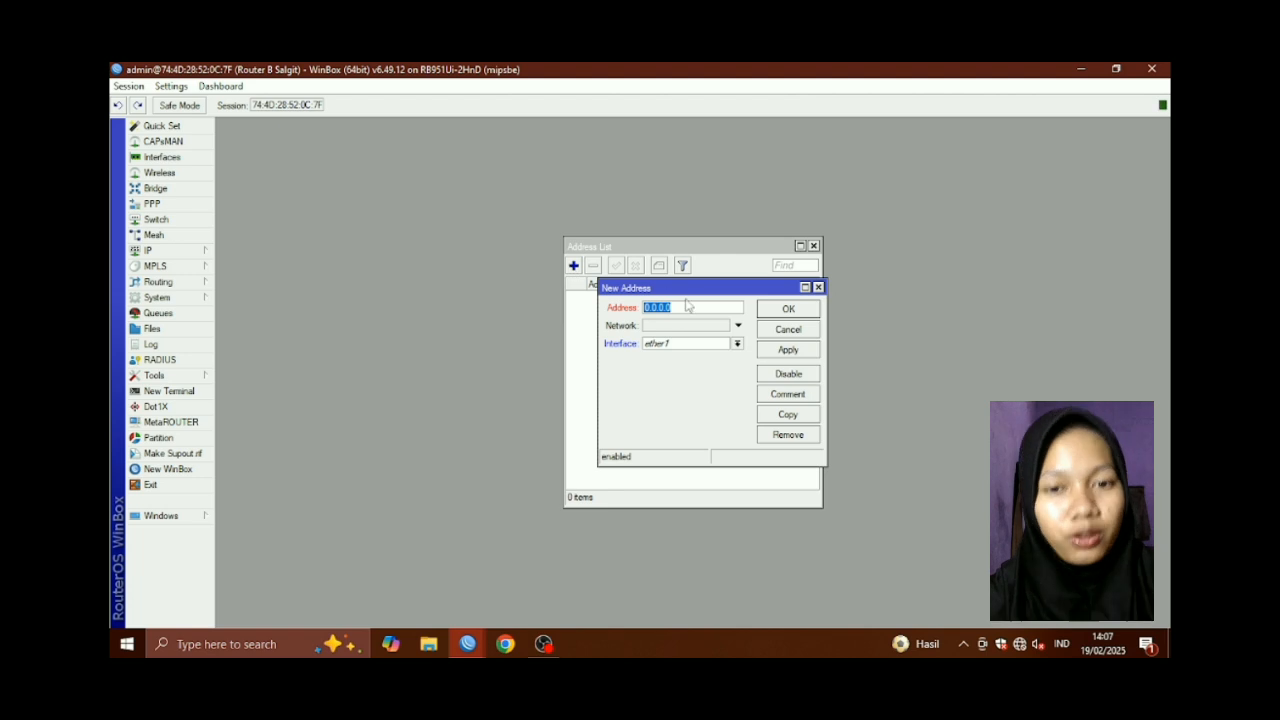
key(BackSpace)
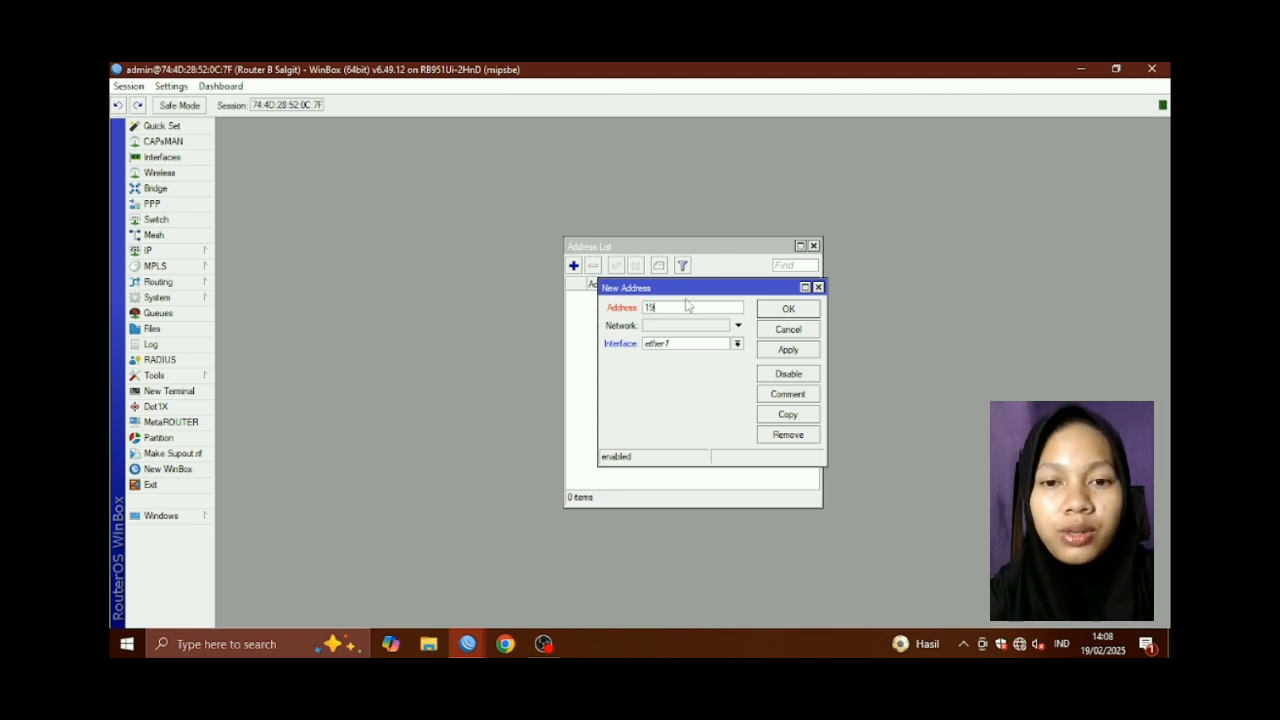
text(192.121.2)
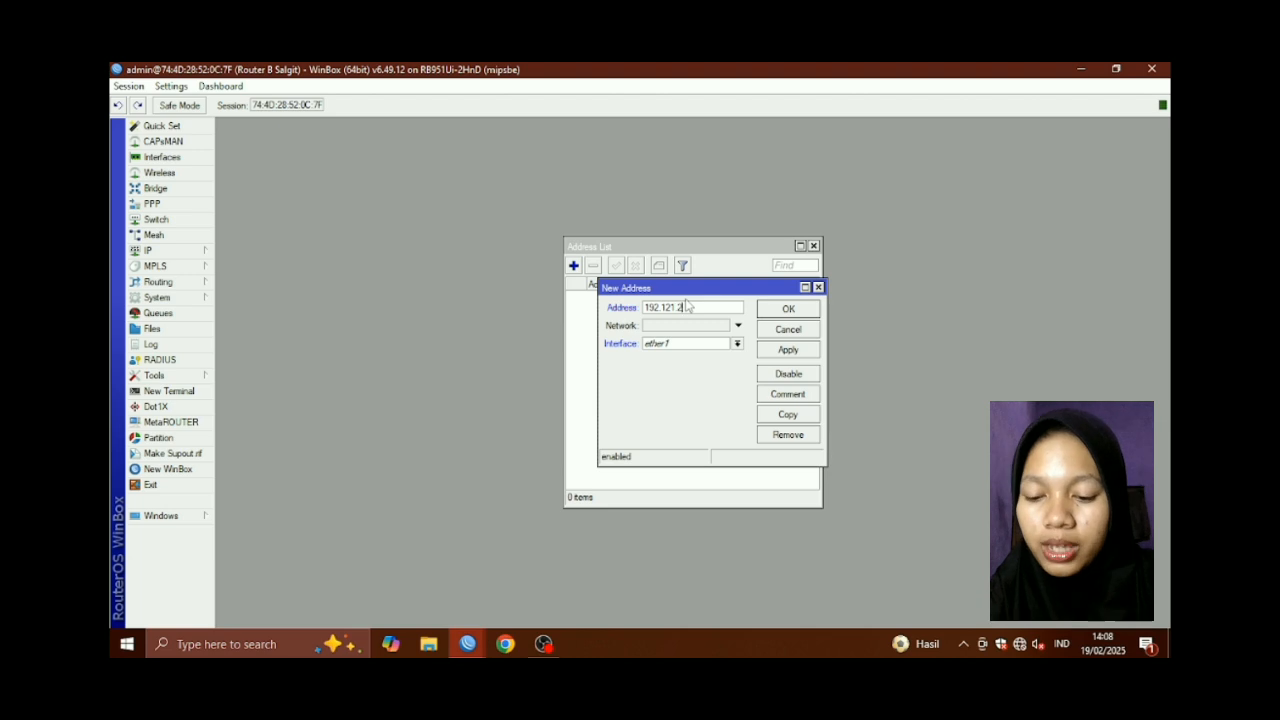
text(0.2/2)
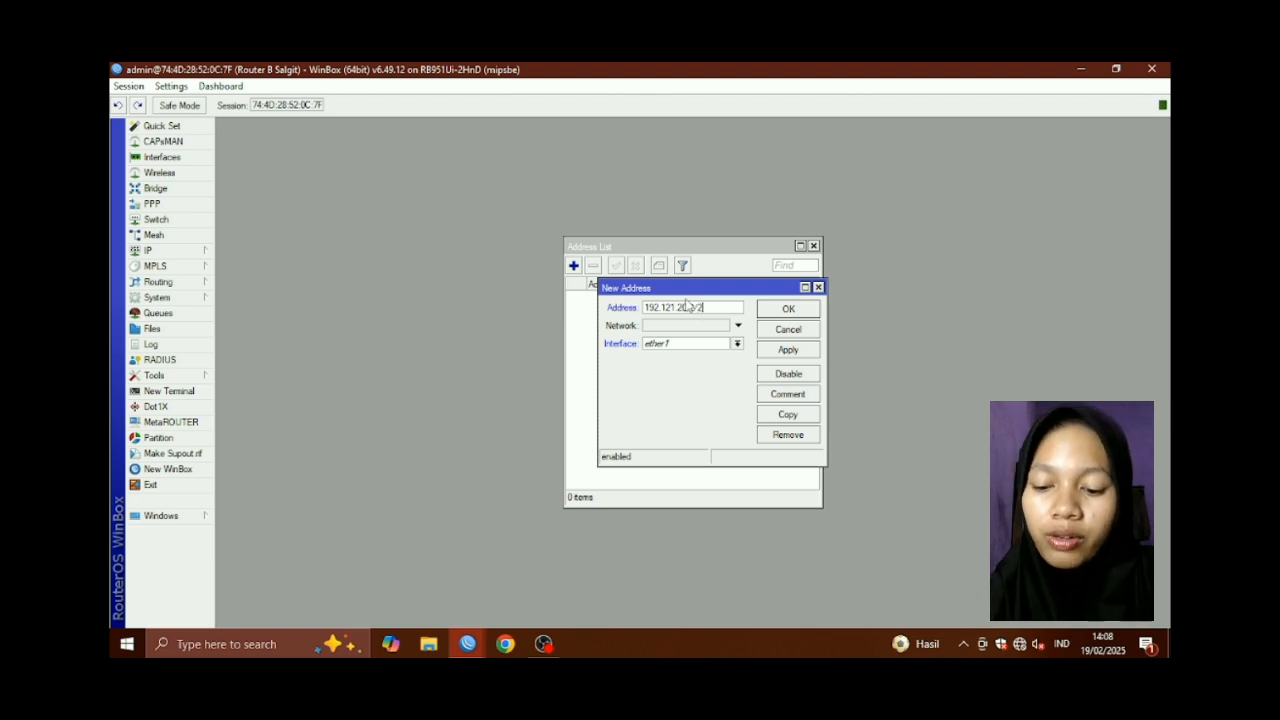
text(4)
click(708, 343)
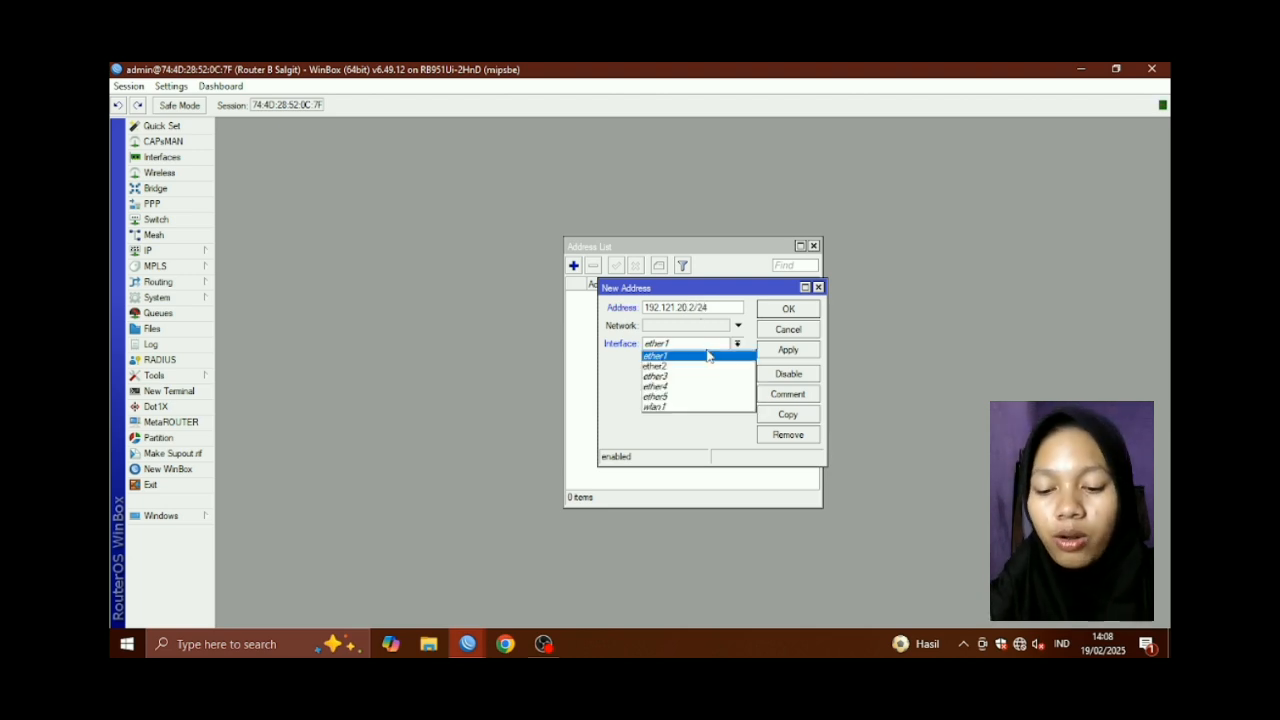
click(686, 408)
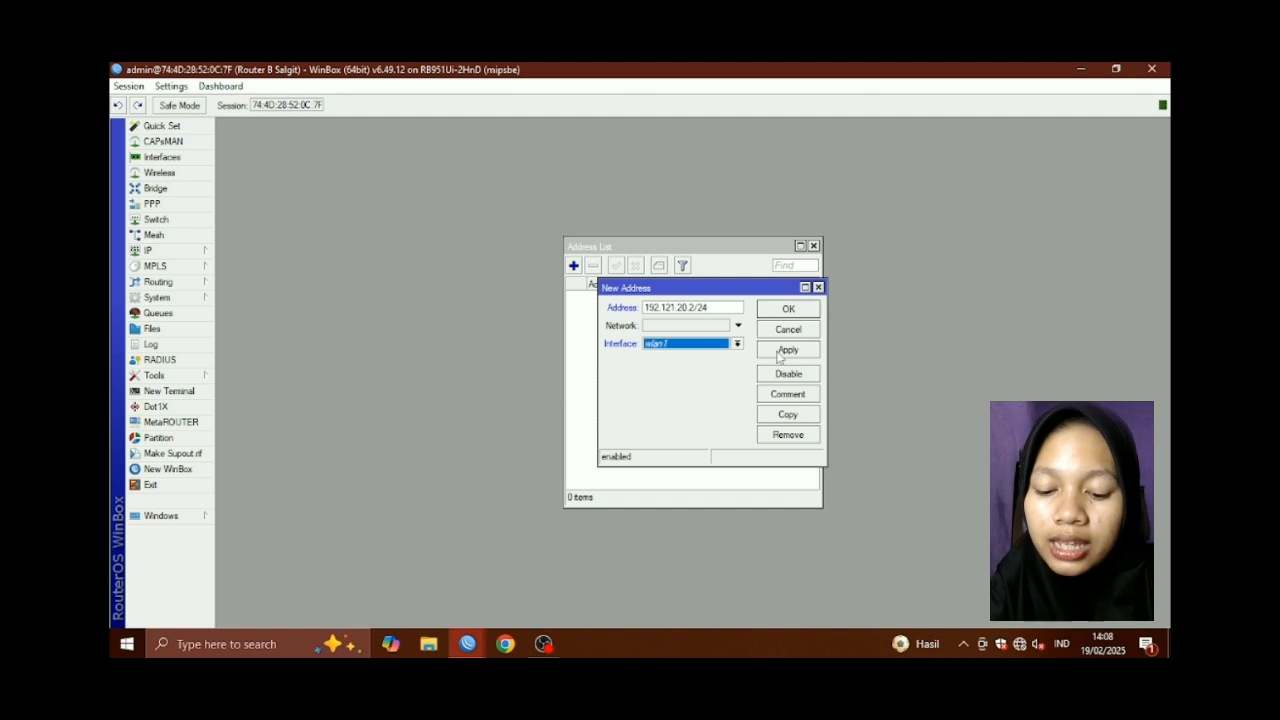
click(781, 352)
click(789, 310)
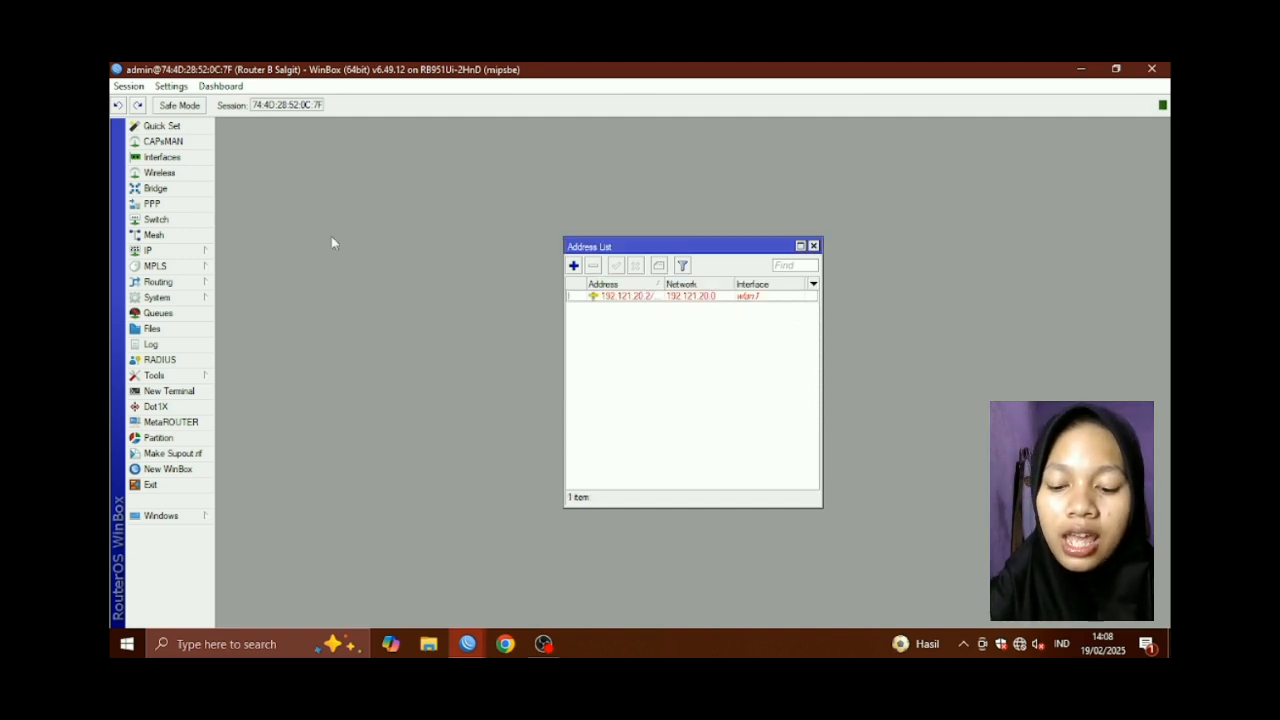
click(160, 157)
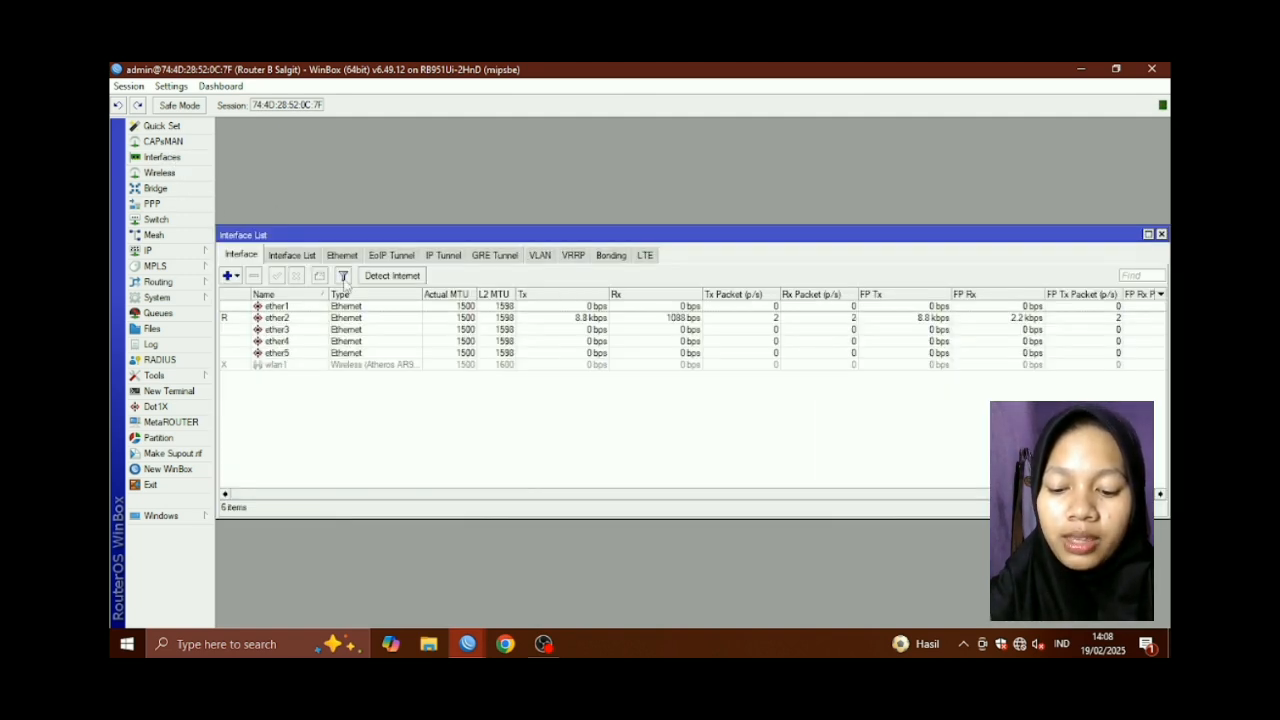
Enable wlan1 and set its wireless mode to ap bridge on band 2GHz-B/G/N
click(365, 366)
click(277, 275)
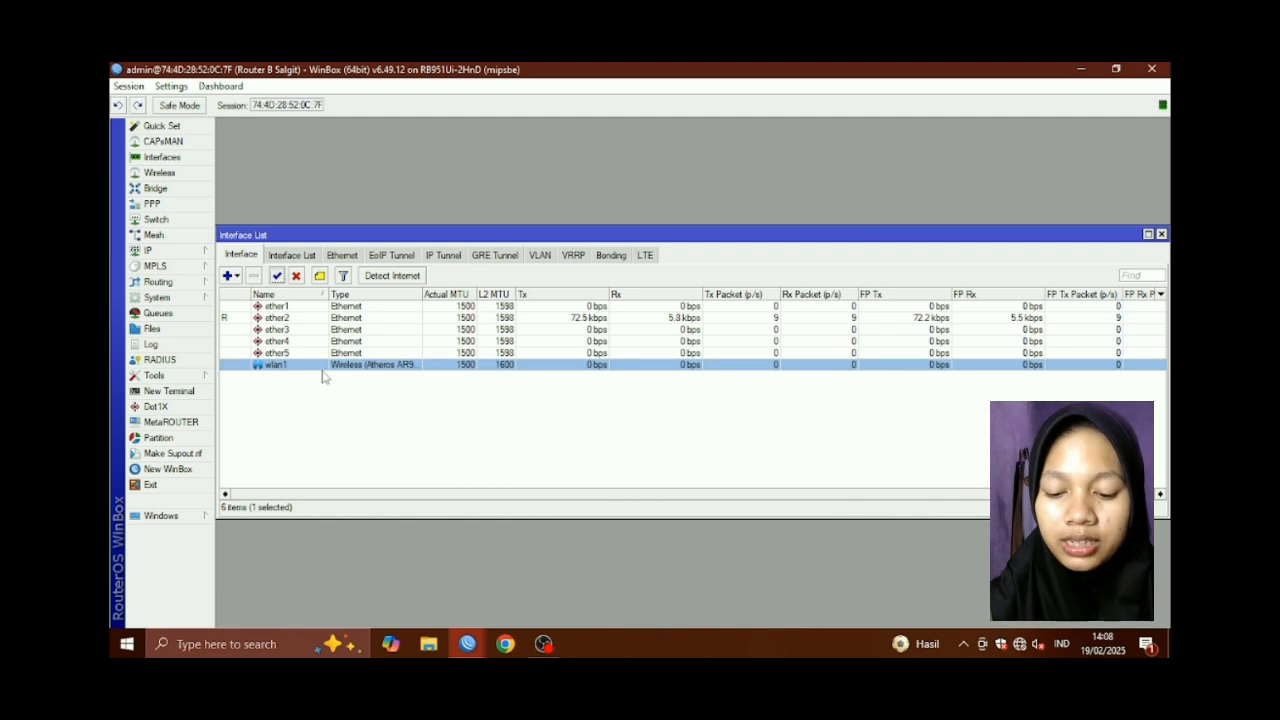
double_click(322, 365)
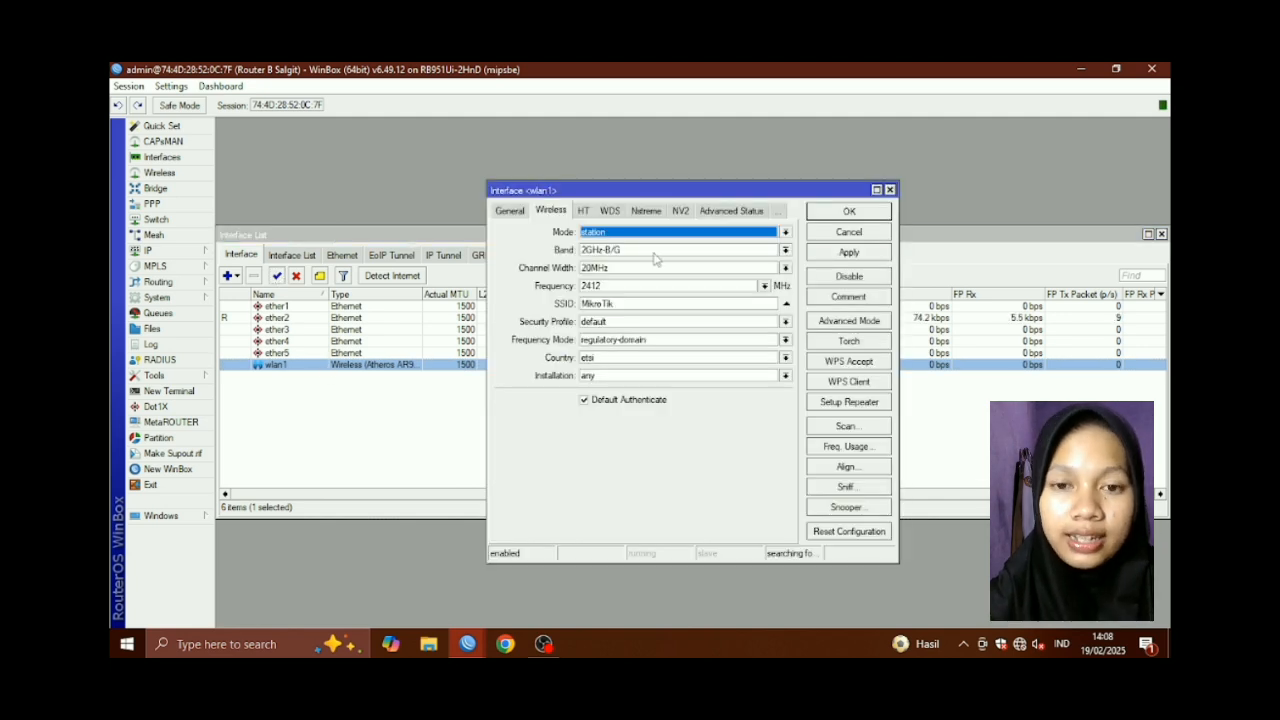
click(785, 232)
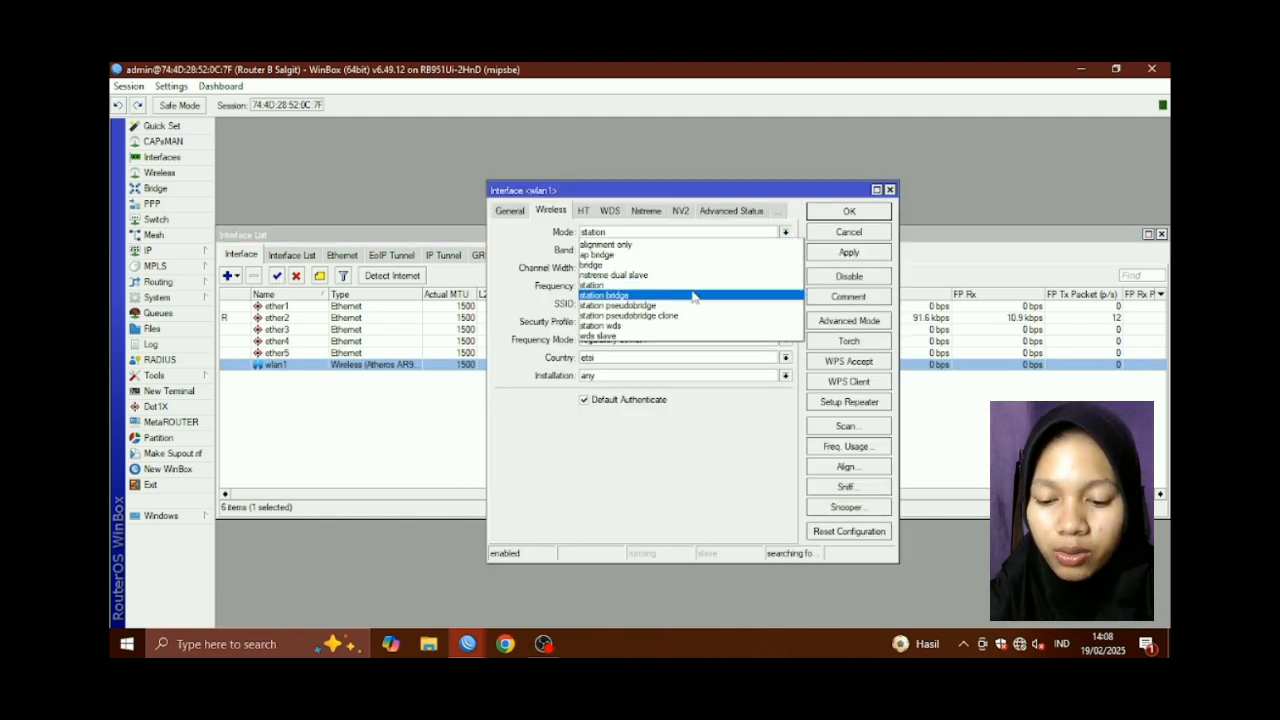
click(615, 255)
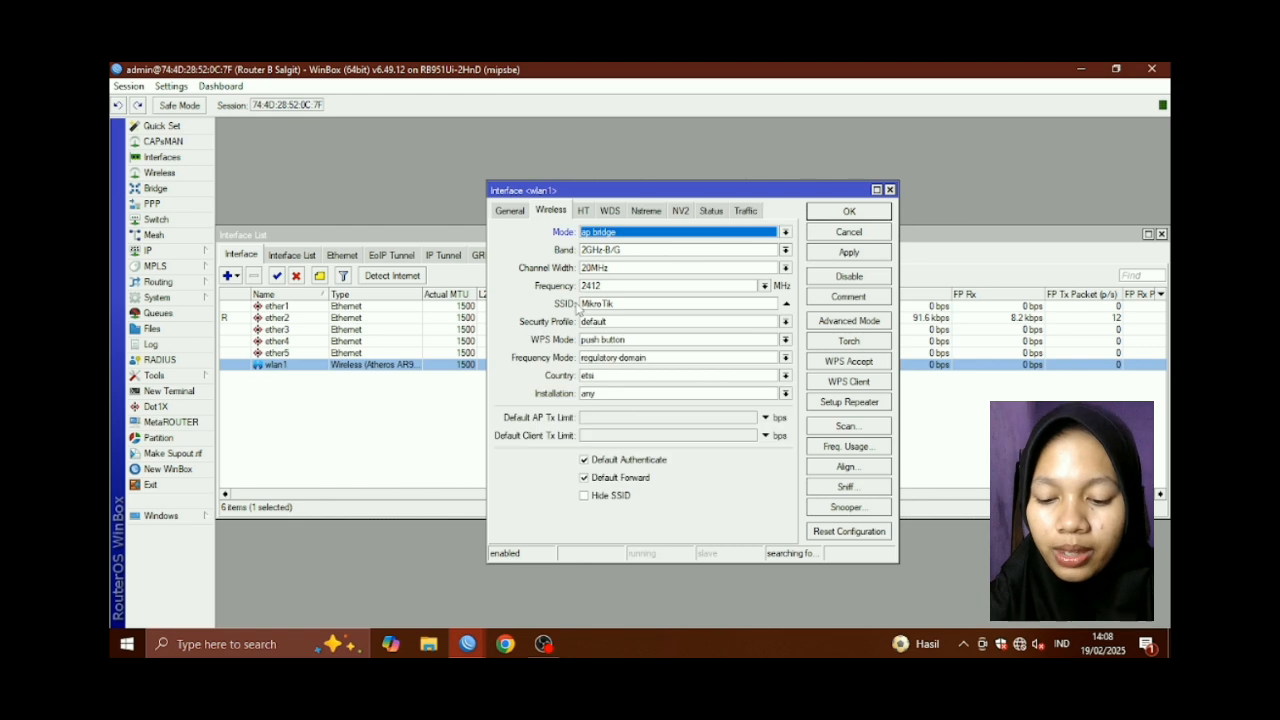
click(700, 251)
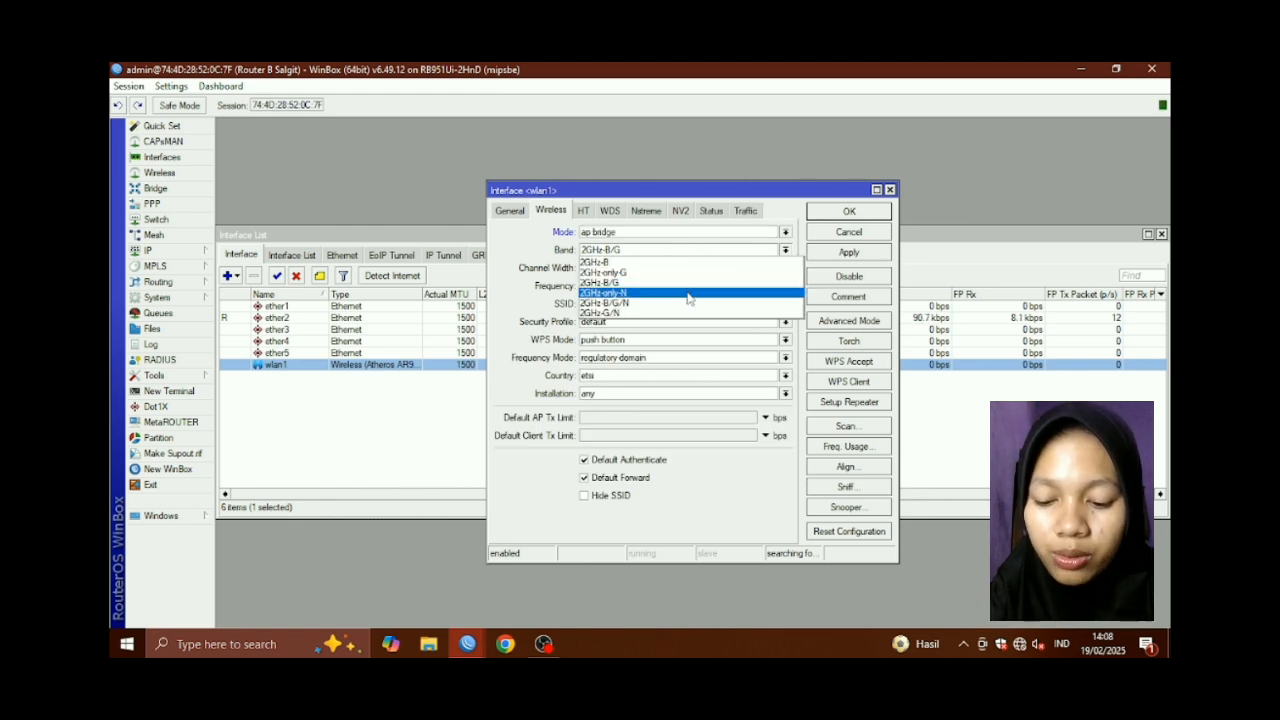
click(687, 302)
Replace the default MikroTik SSID with a new network name and apply the wireless settings
click(625, 304)
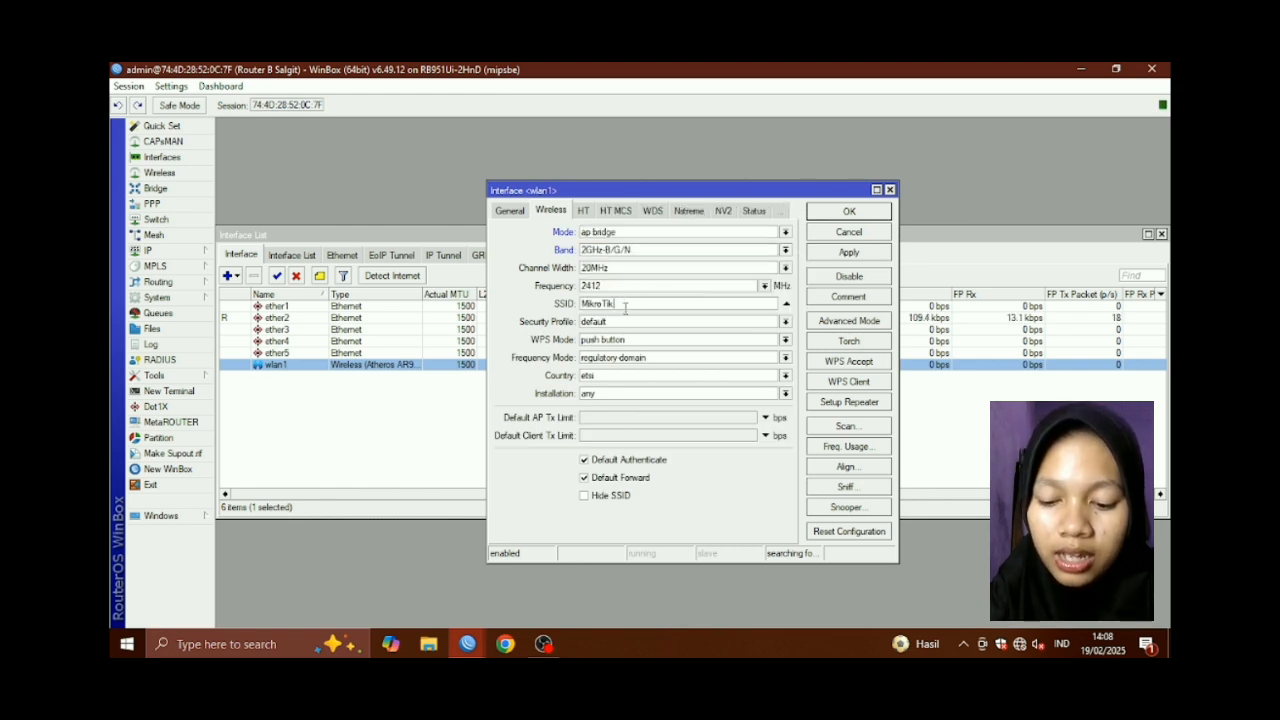
key(BackSpace)
key(BackSpace)
key(BackSpace)
key(BackSpace)
key(BackSpace)
key(ctrl+a)
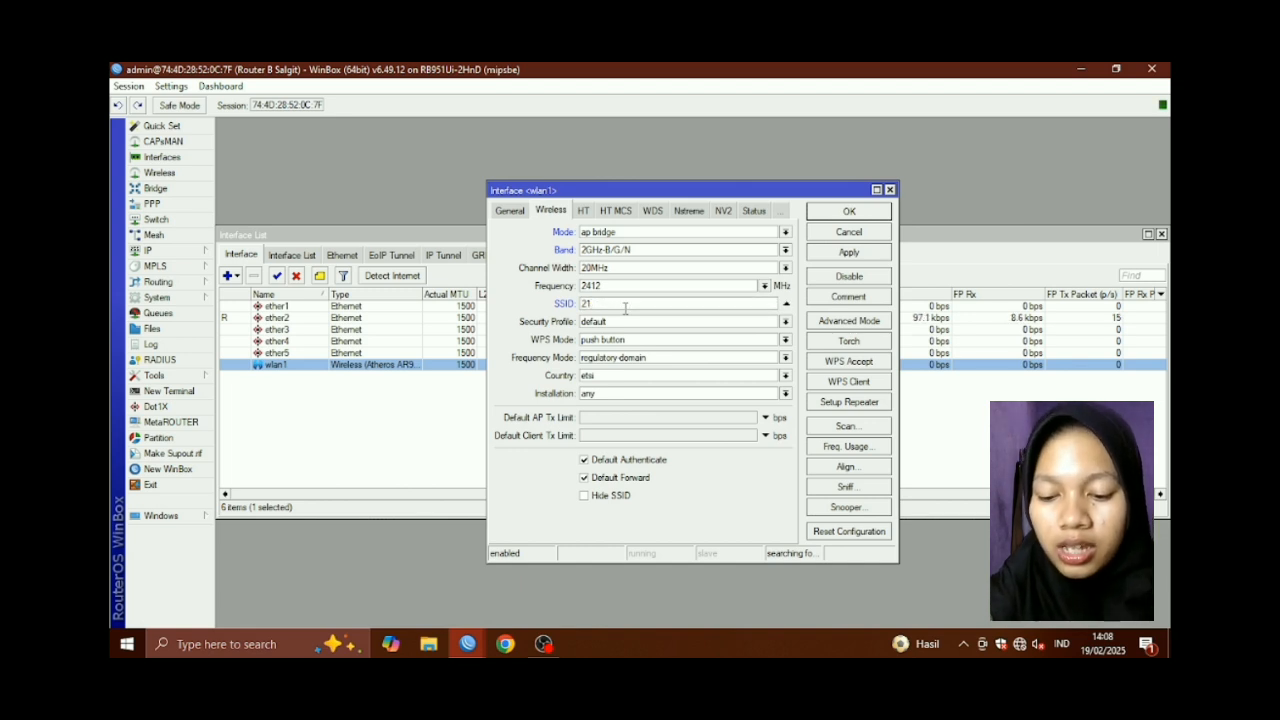
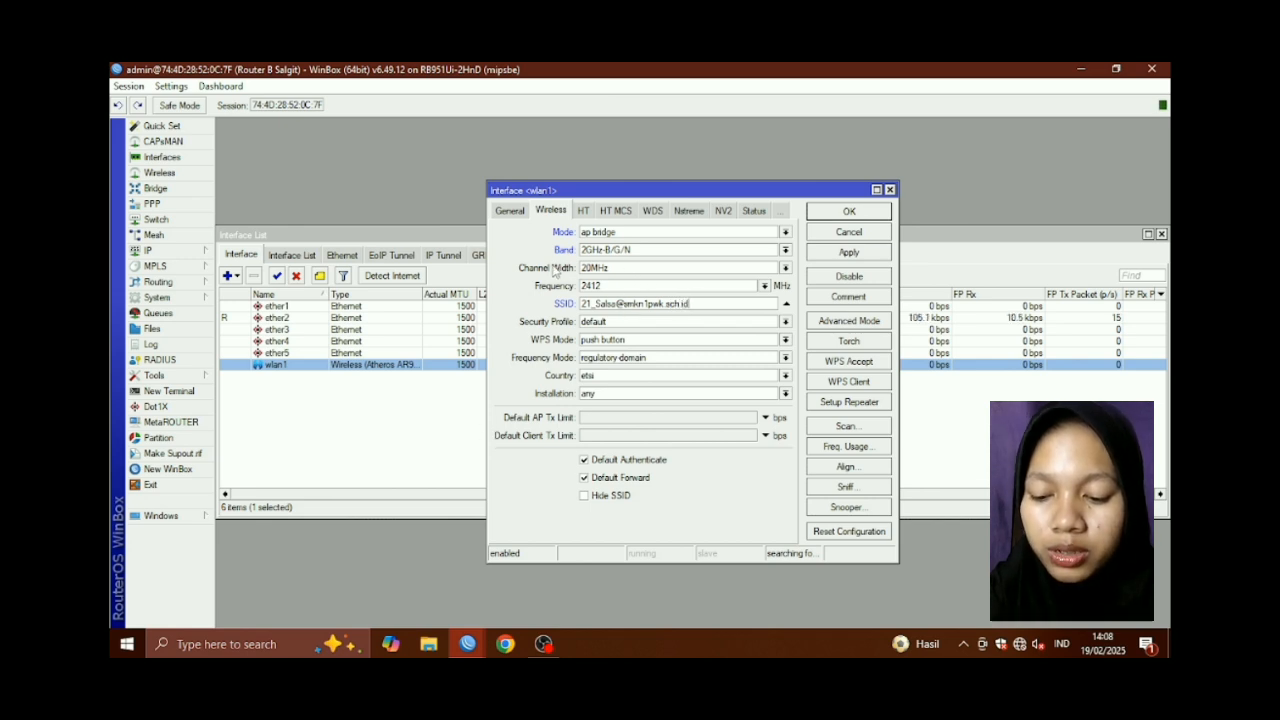
click(849, 253)
click(849, 213)
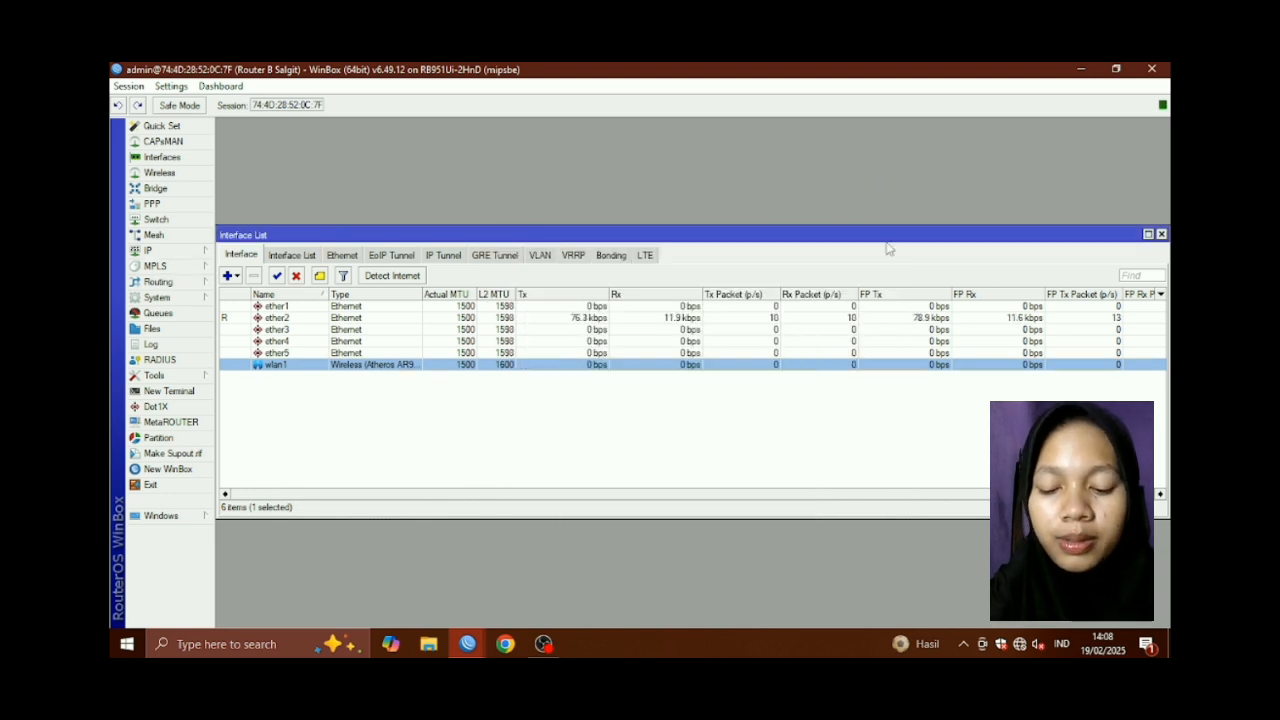
Add a DHCP client on ether1 with Add Default Route set to no
click(150, 250)
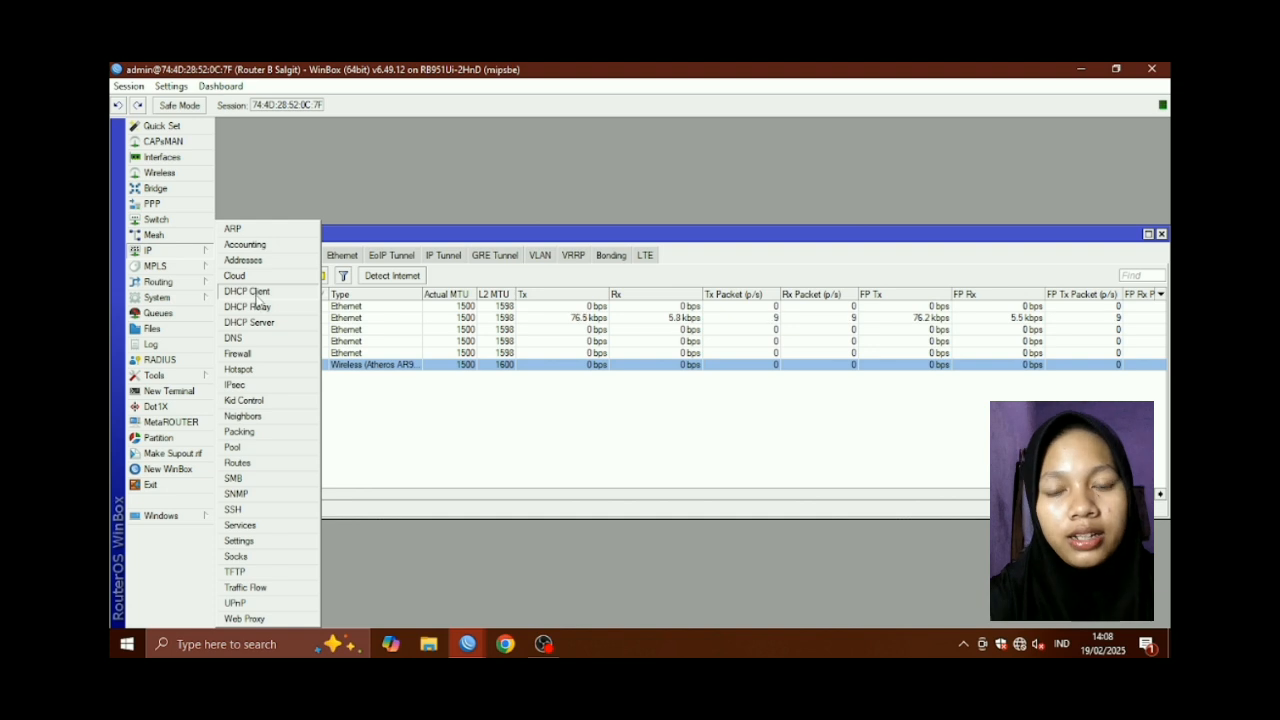
click(252, 294)
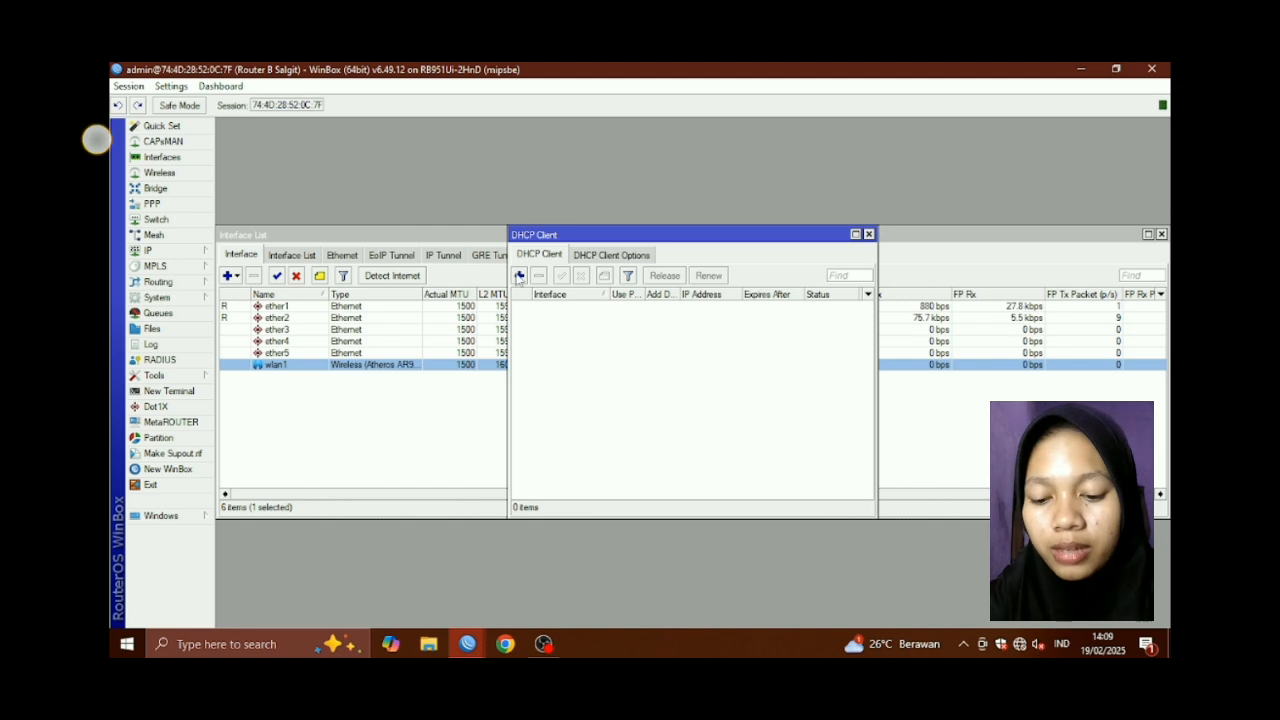
click(519, 275)
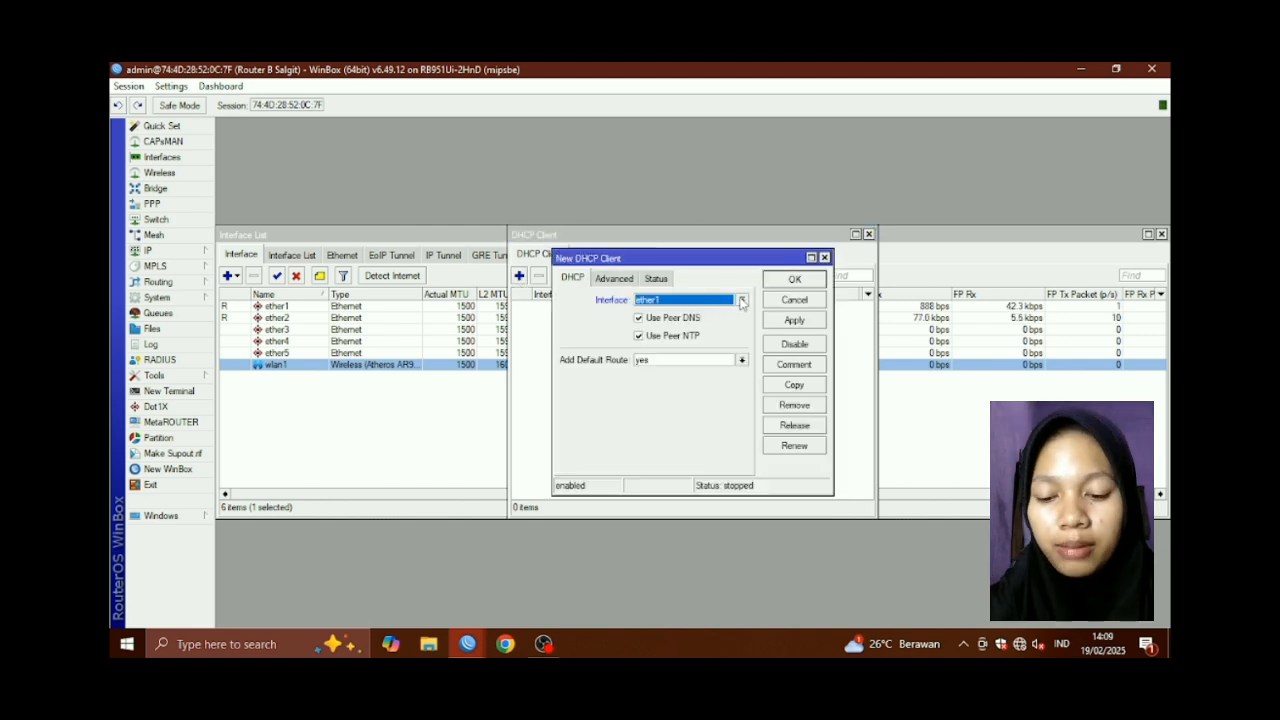
click(742, 360)
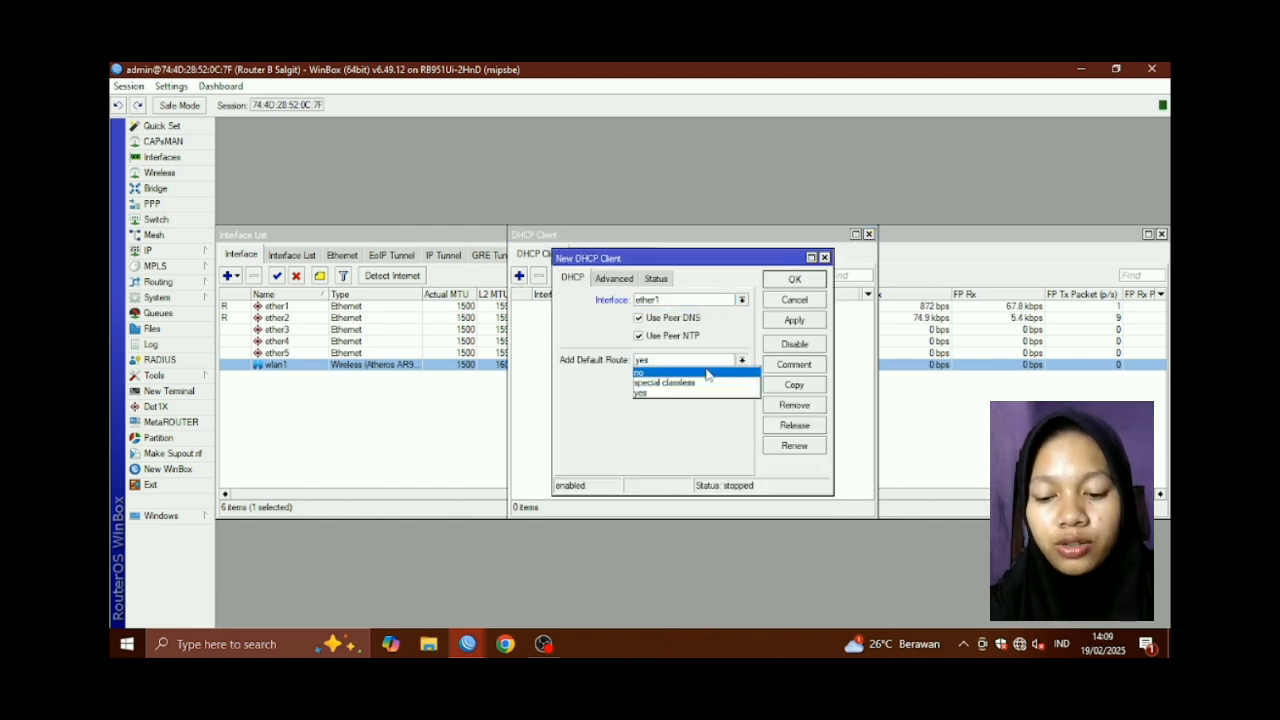
click(710, 373)
click(794, 320)
click(795, 280)
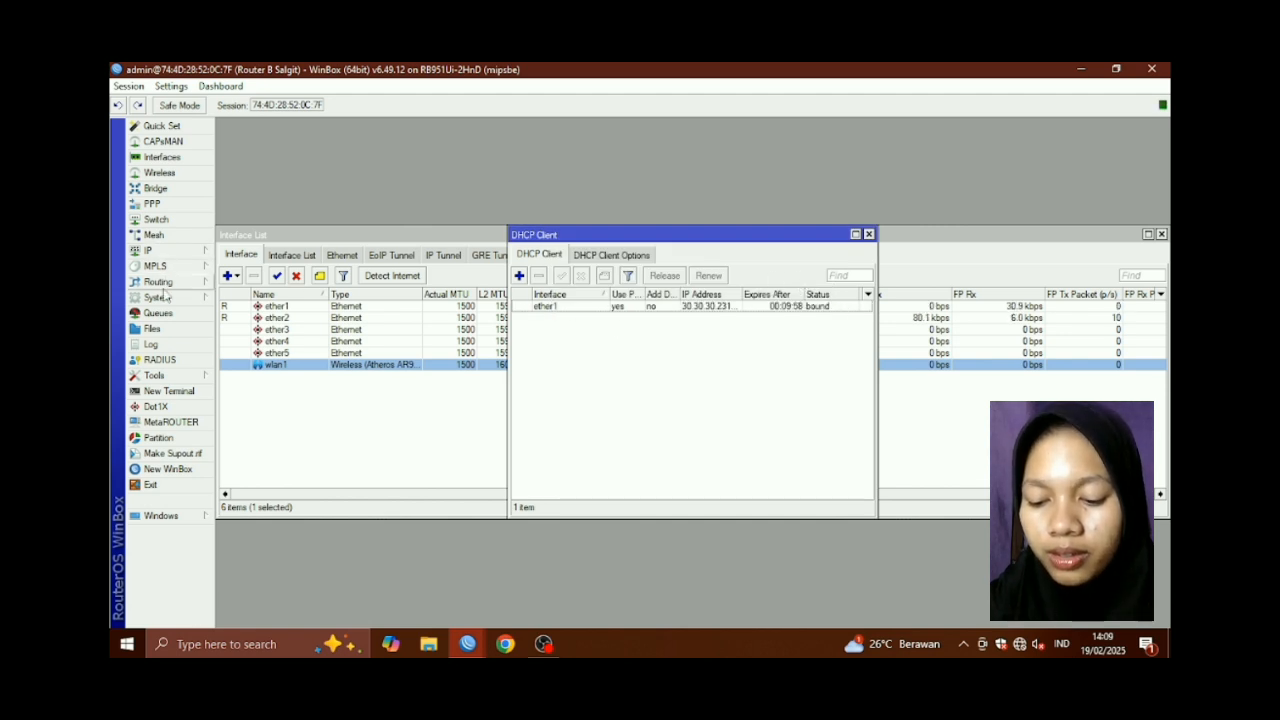
click(150, 250)
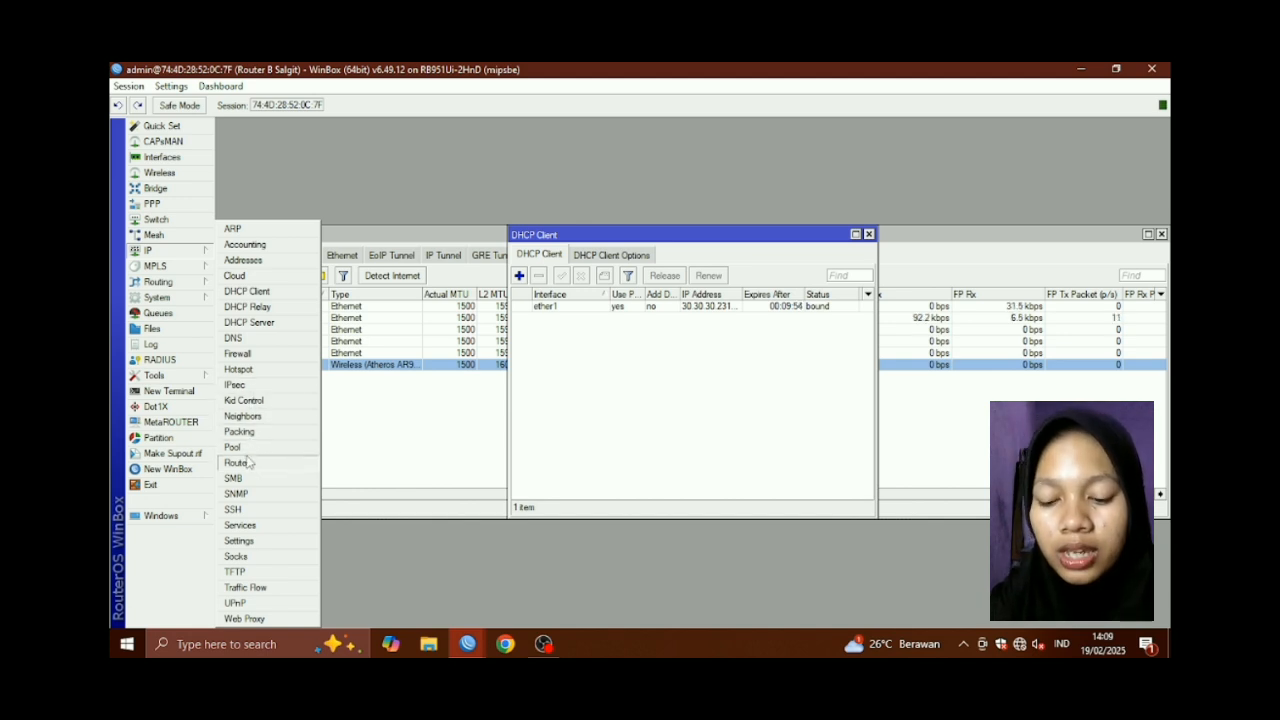
Add a static default route 0.0.0.0/0 with gateway 30.30.30.1
click(240, 462)
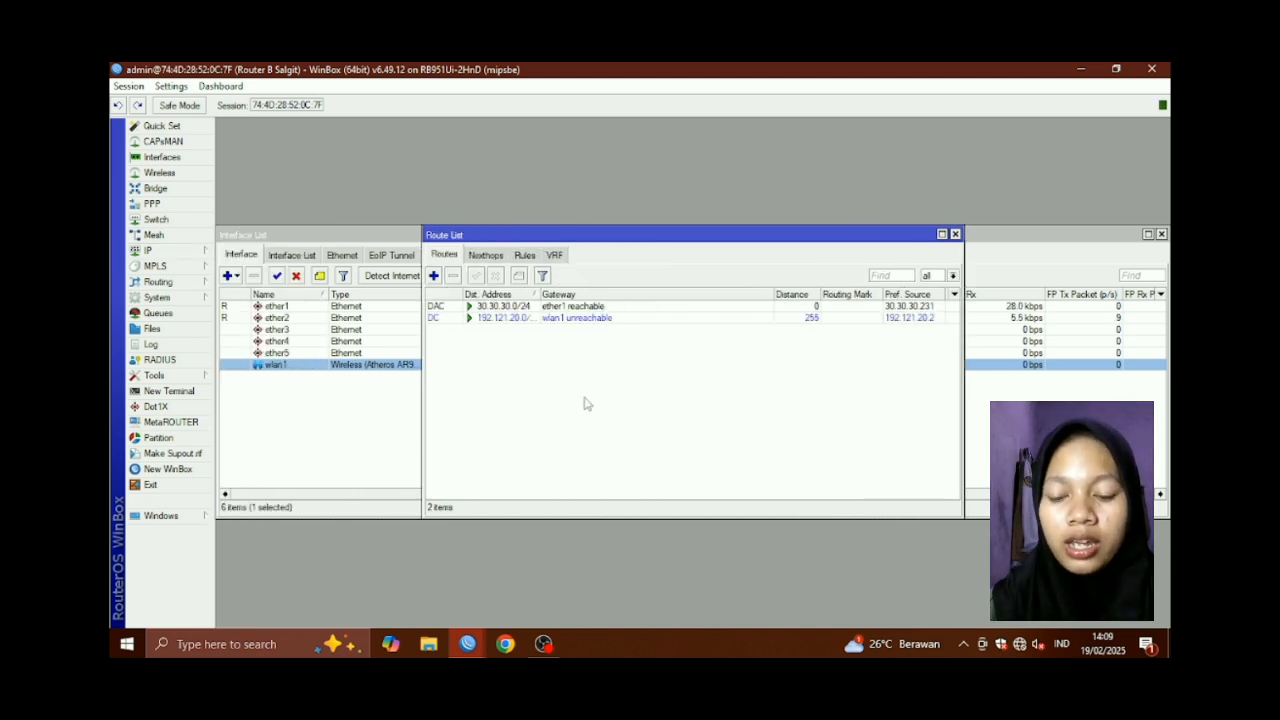
click(434, 276)
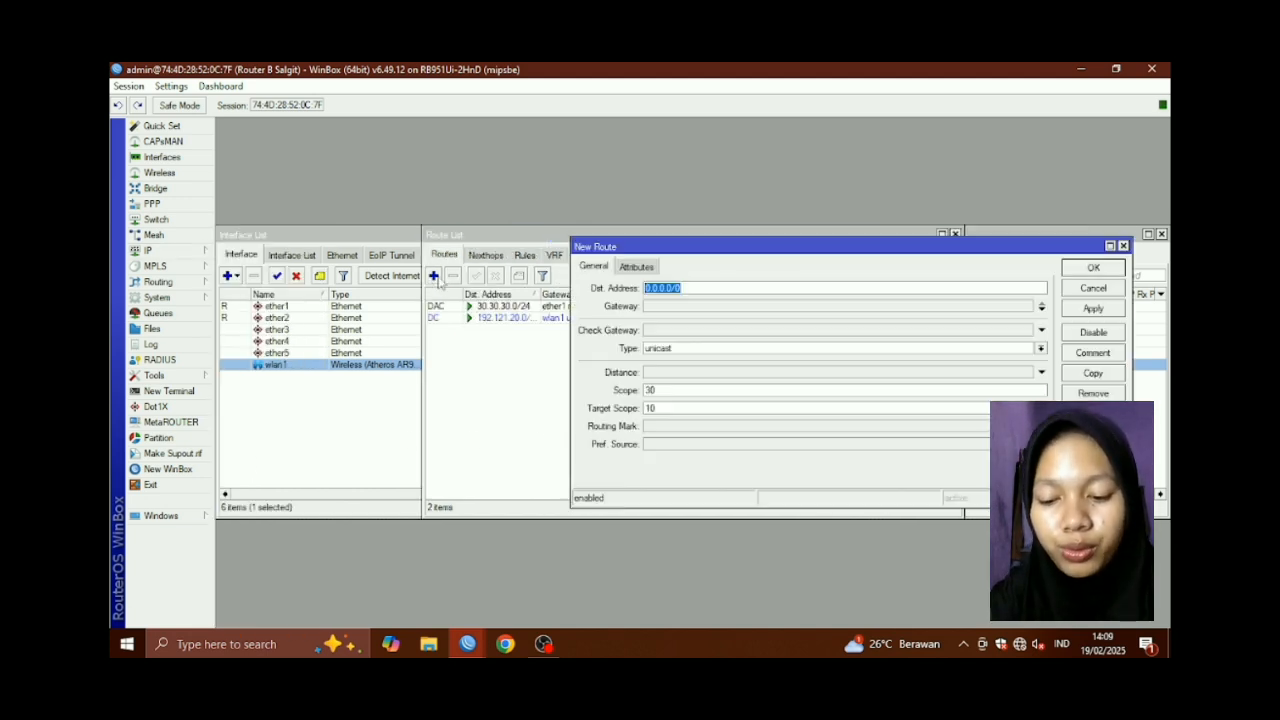
click(658, 307)
key(BackSpace)
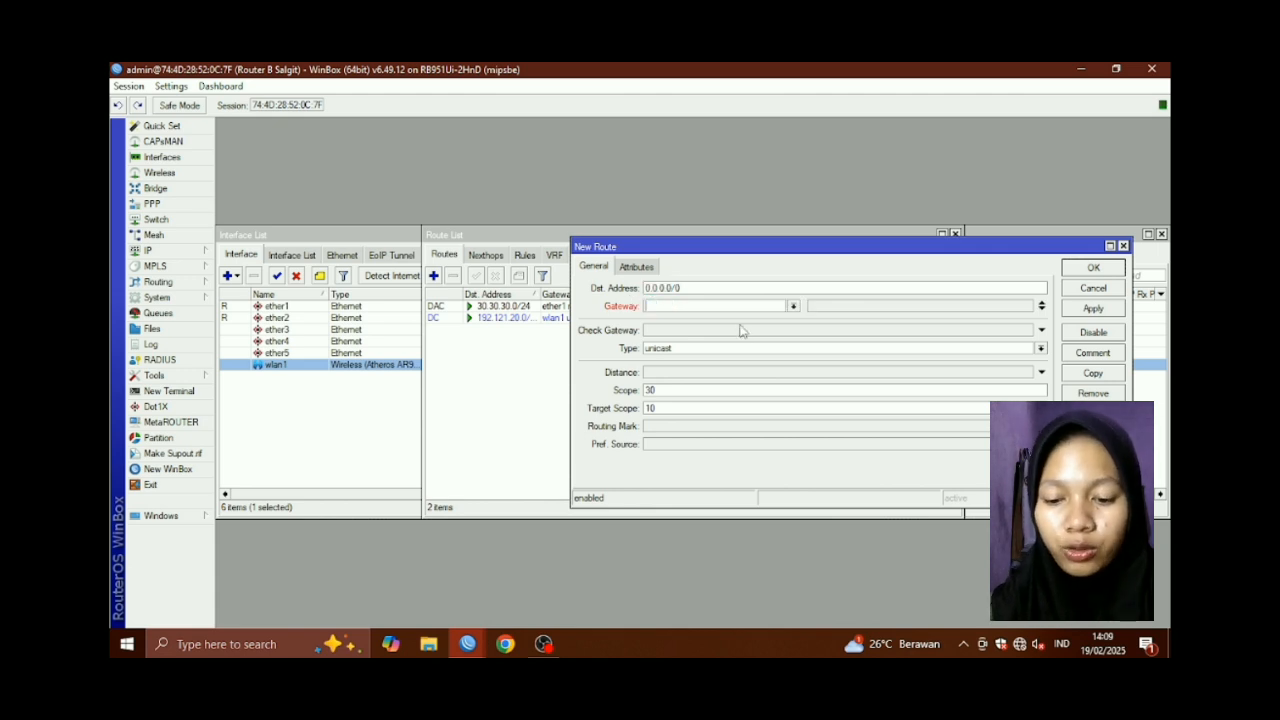
text(30.30.30)
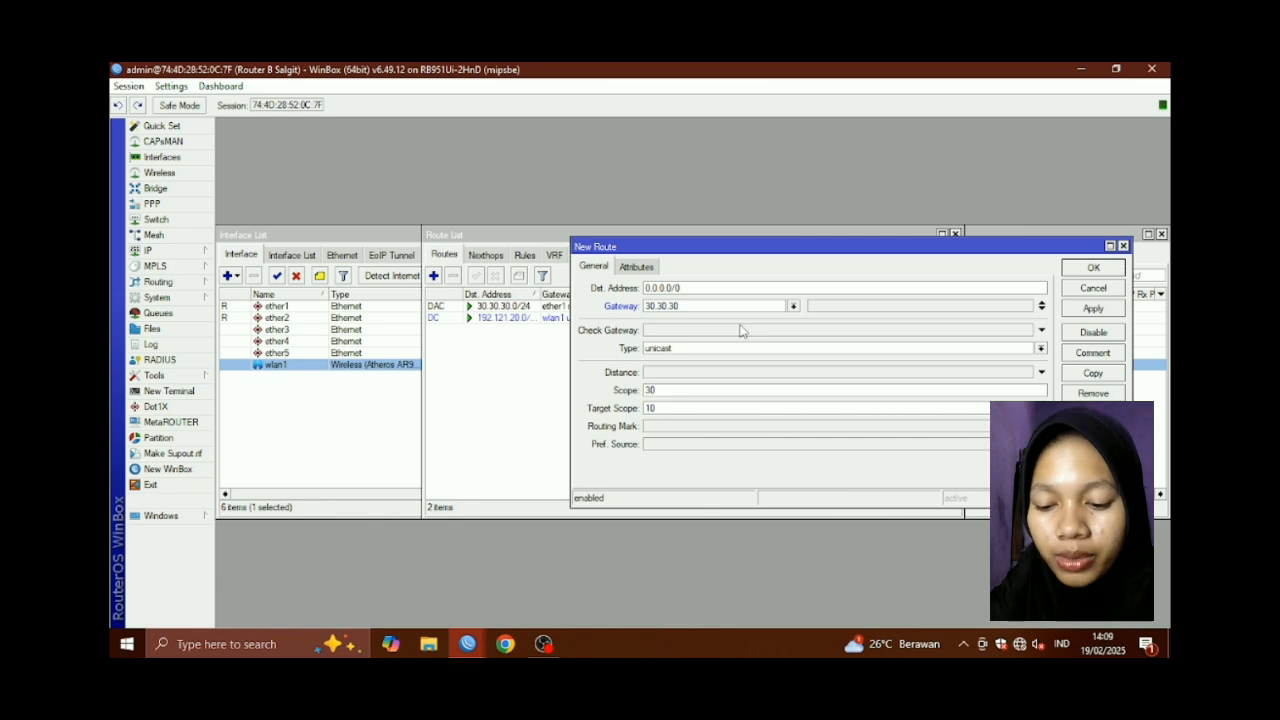
text(.1)
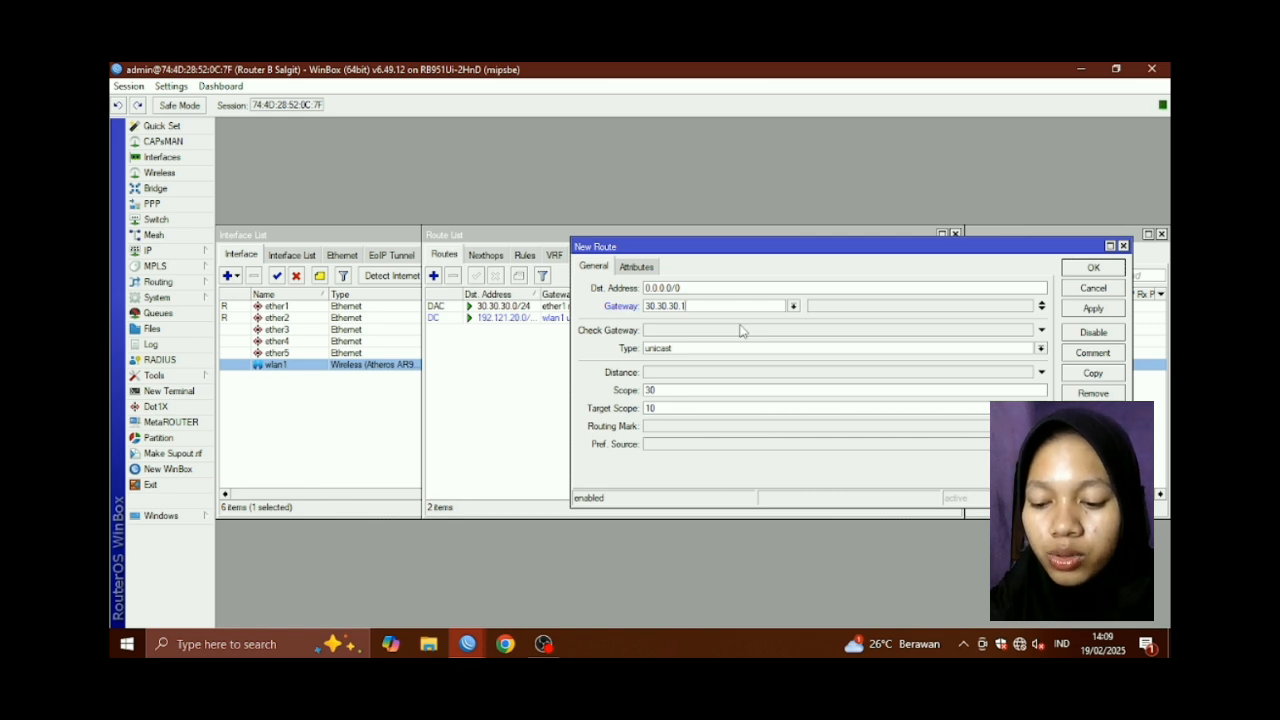
click(1093, 308)
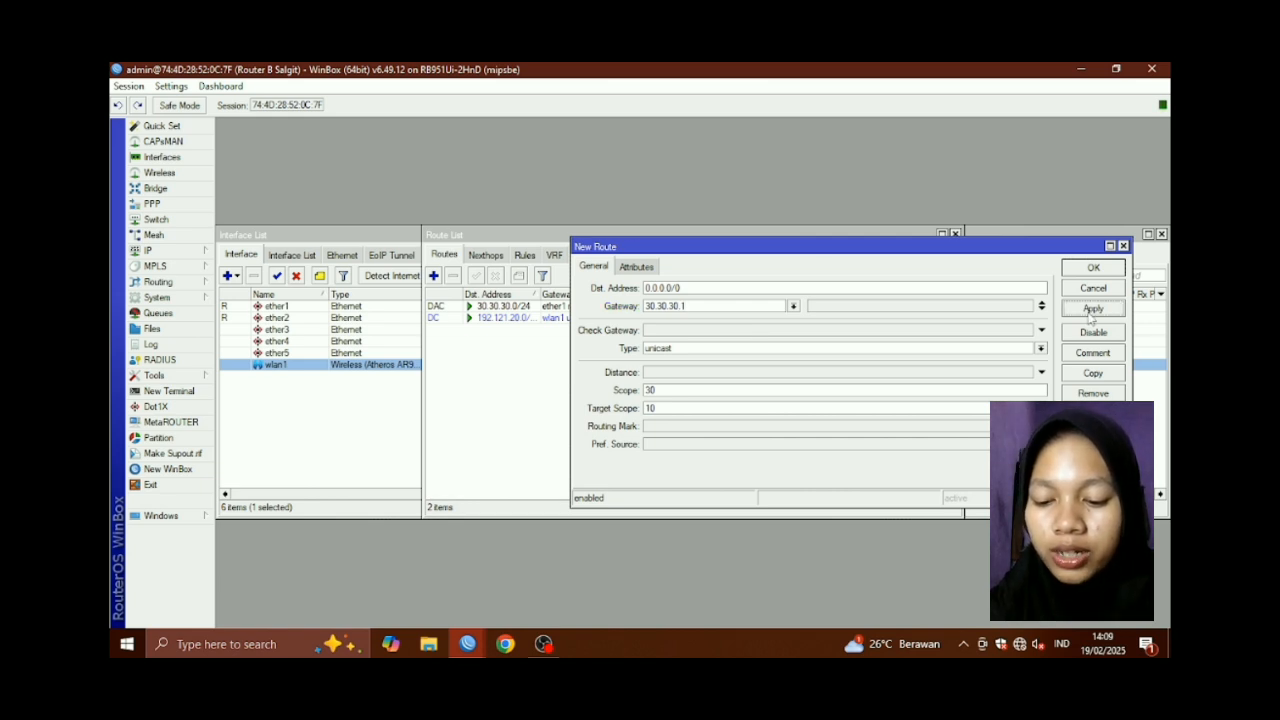
click(1093, 268)
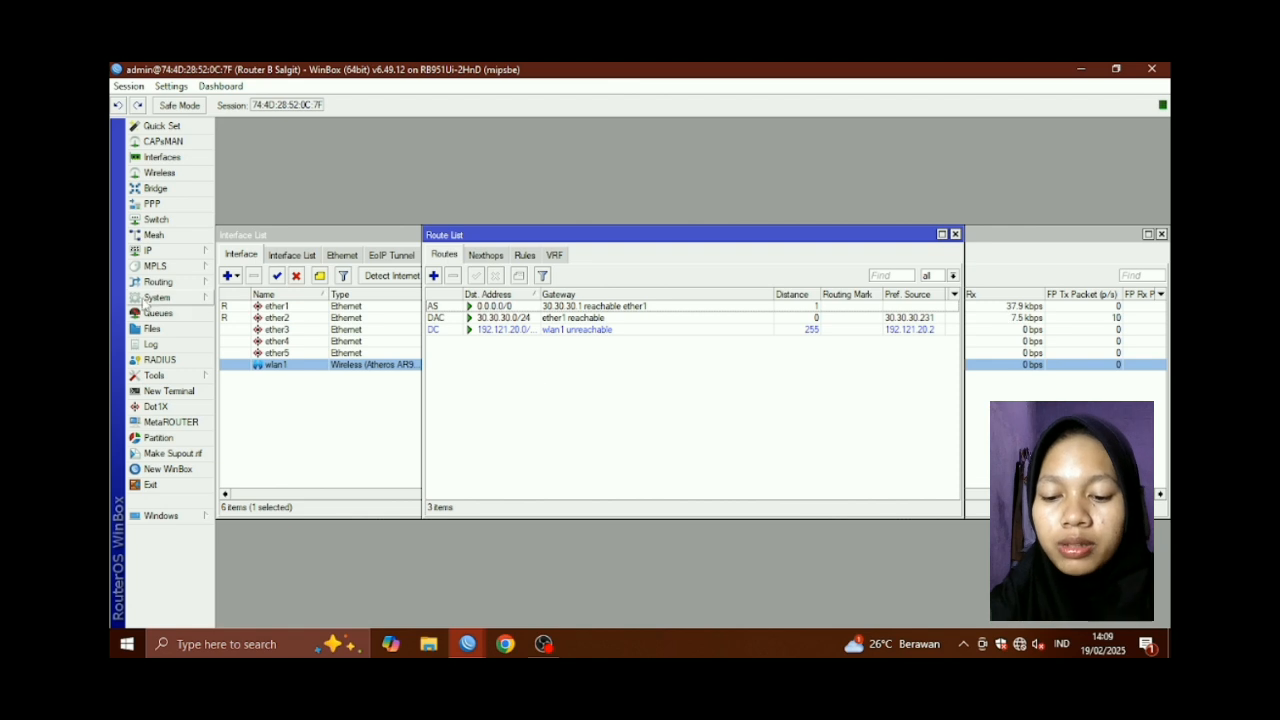
click(155, 250)
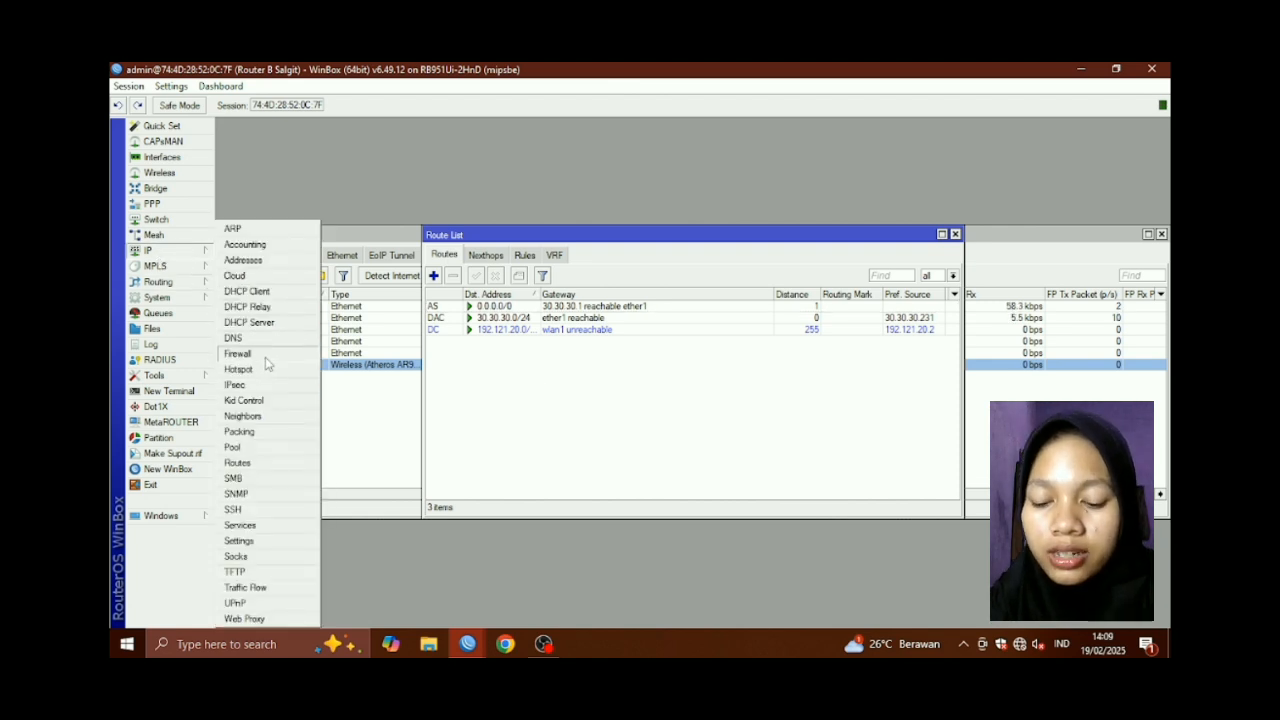
Create a srcnat NAT rule with Out. Interface ether1 and action masquerade
click(266, 354)
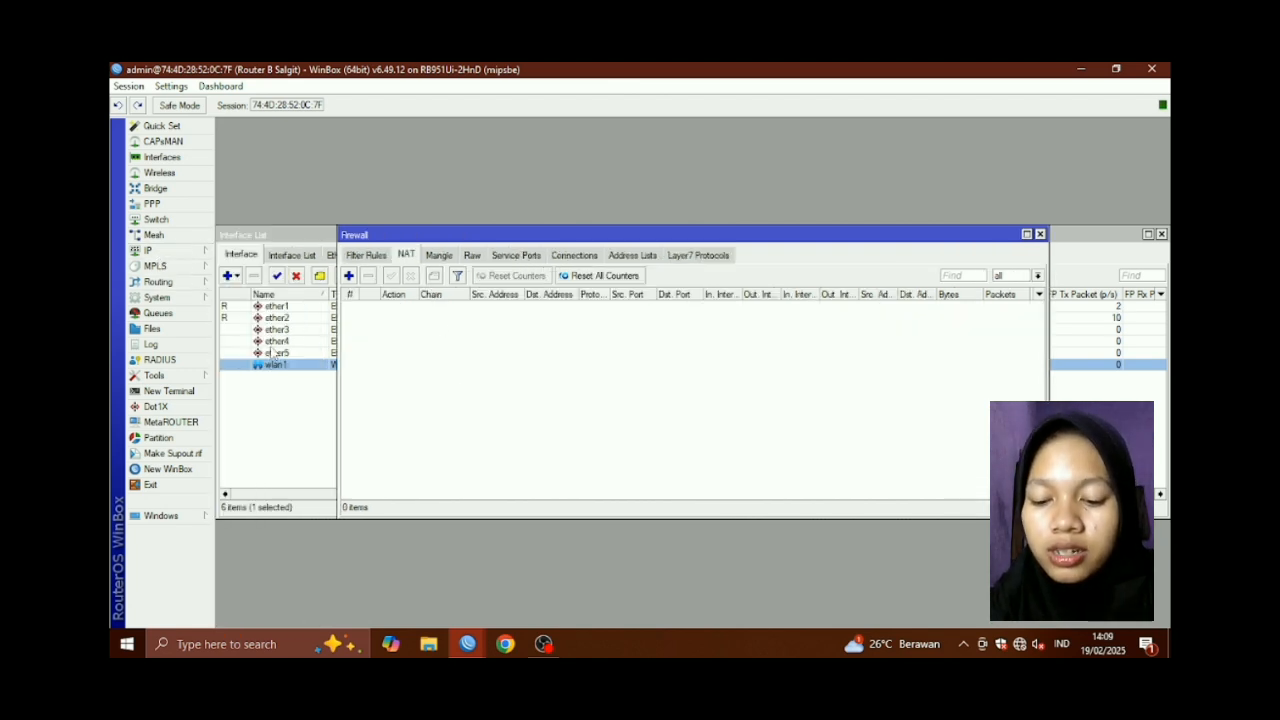
click(349, 276)
click(580, 213)
click(575, 213)
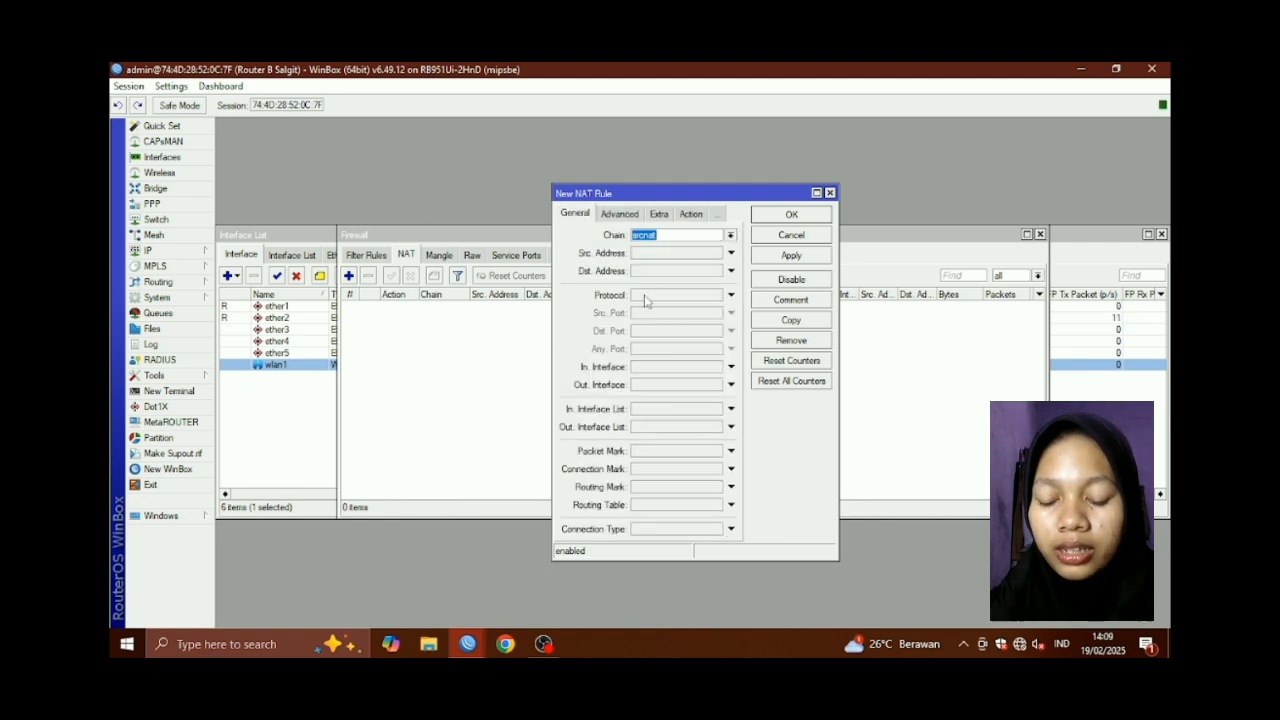
click(652, 385)
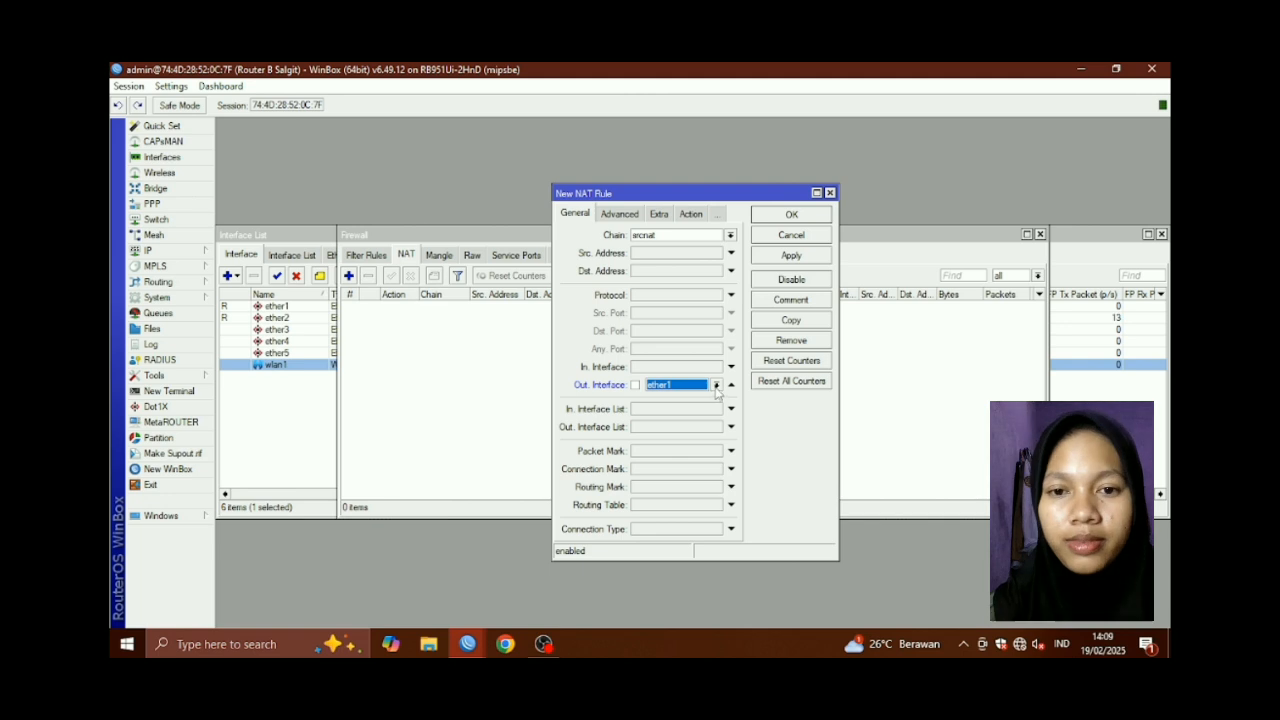
click(691, 214)
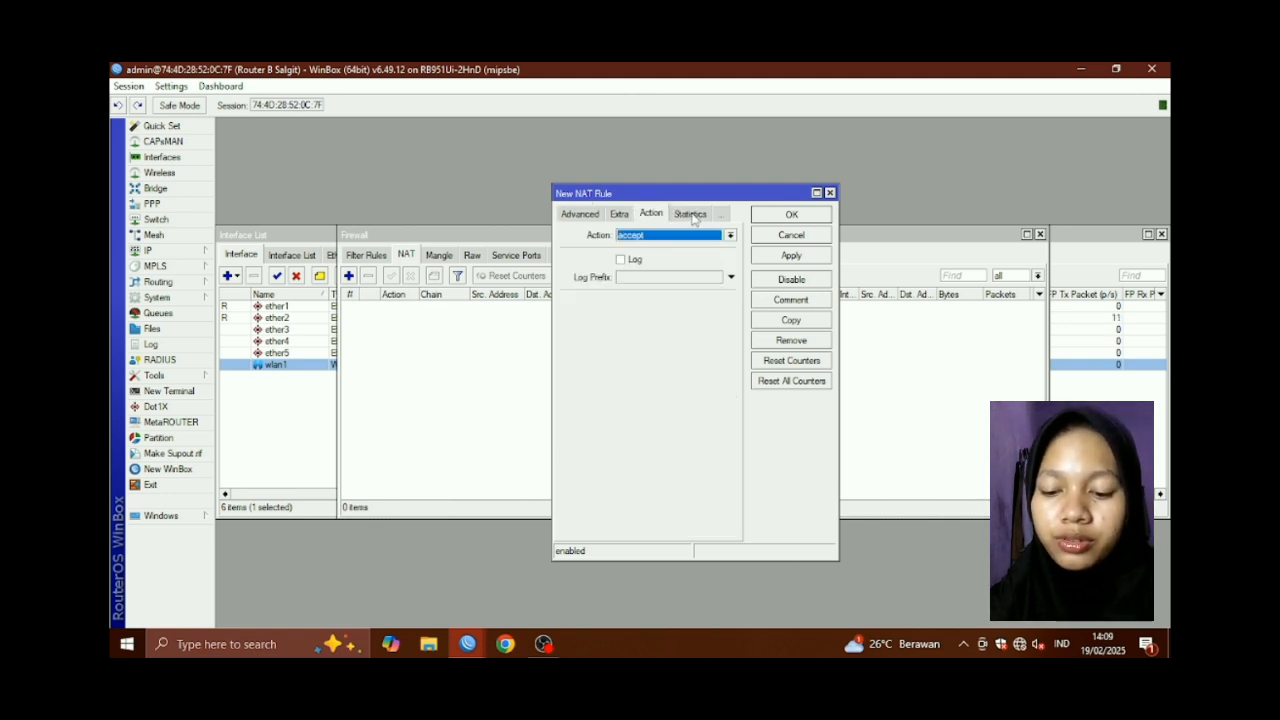
click(731, 236)
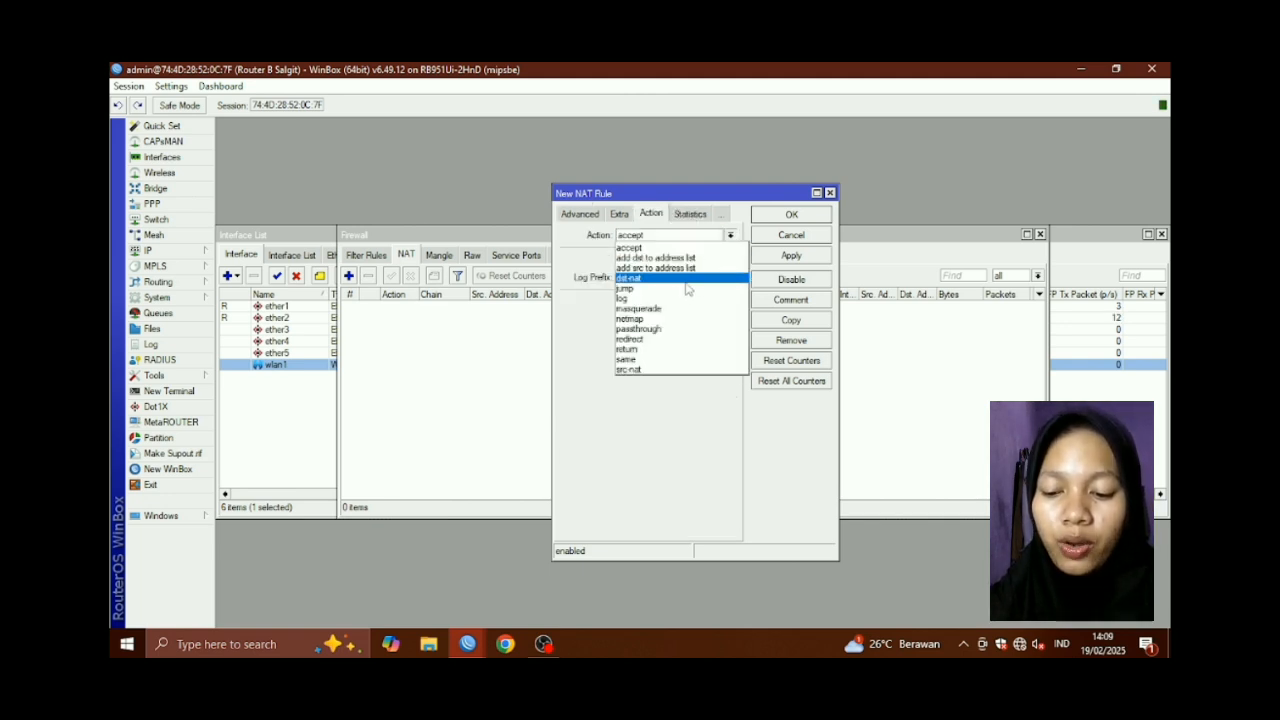
click(645, 306)
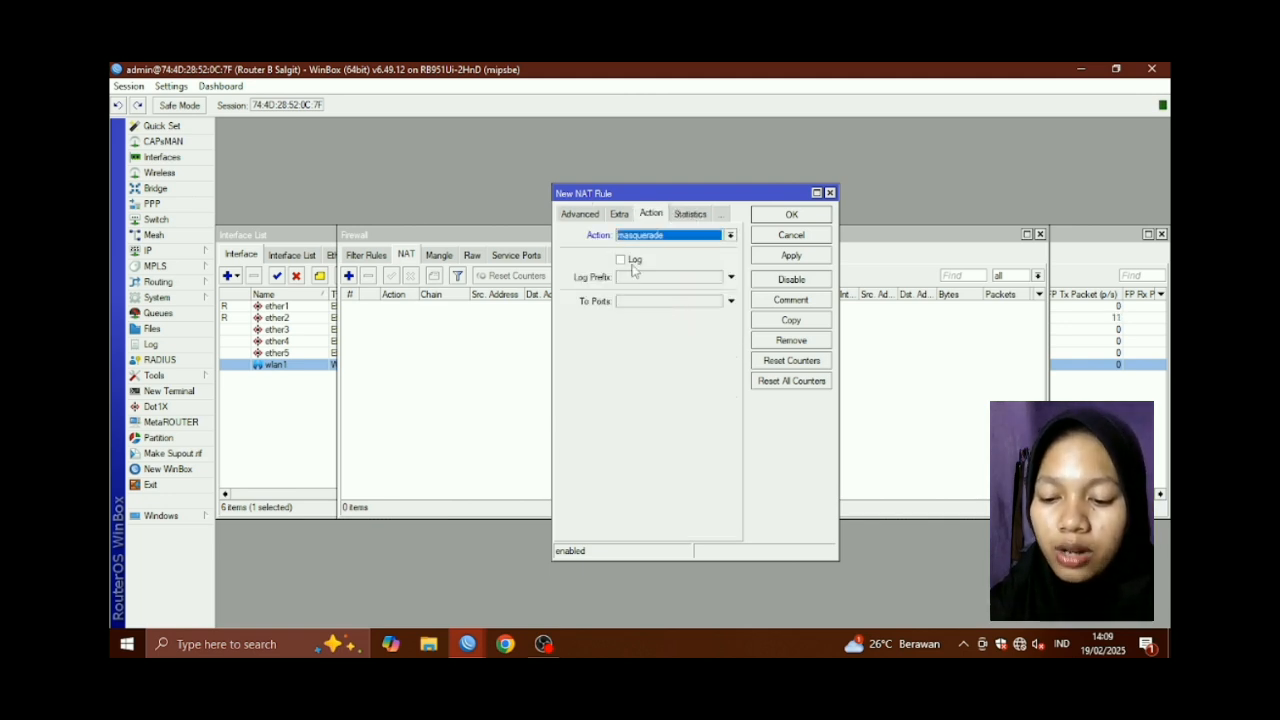
click(788, 256)
click(791, 216)
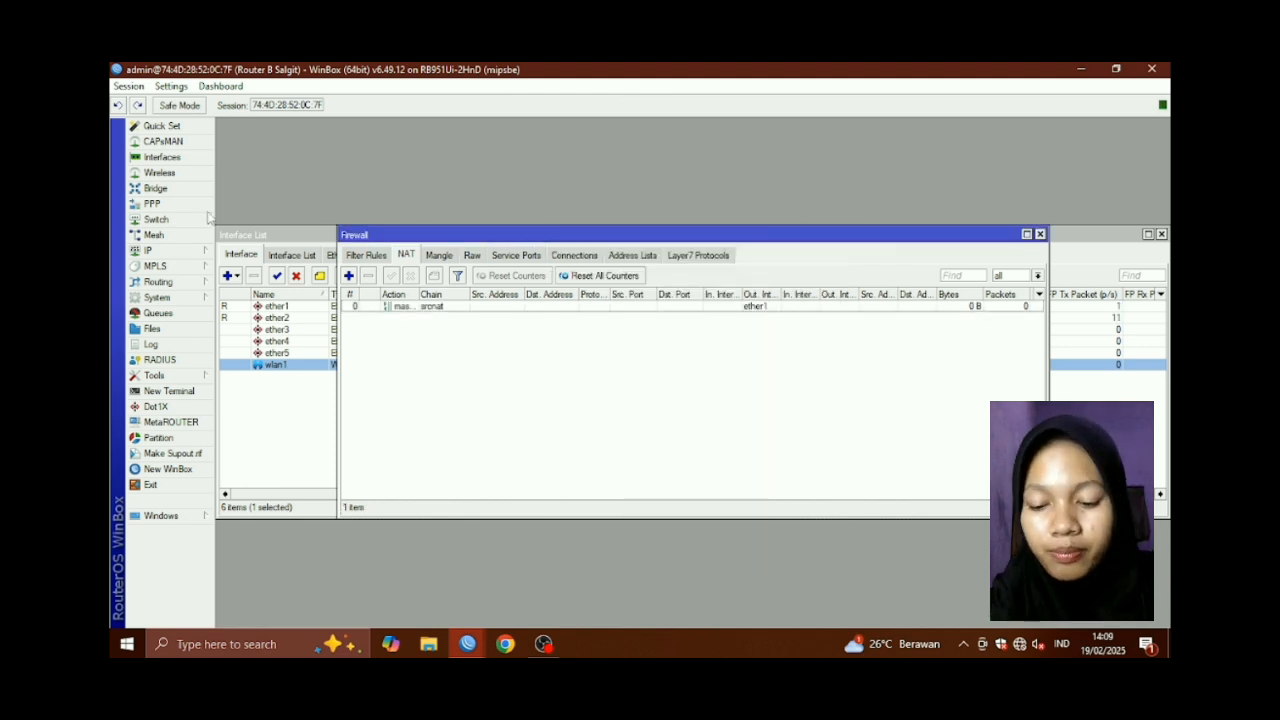
click(150, 251)
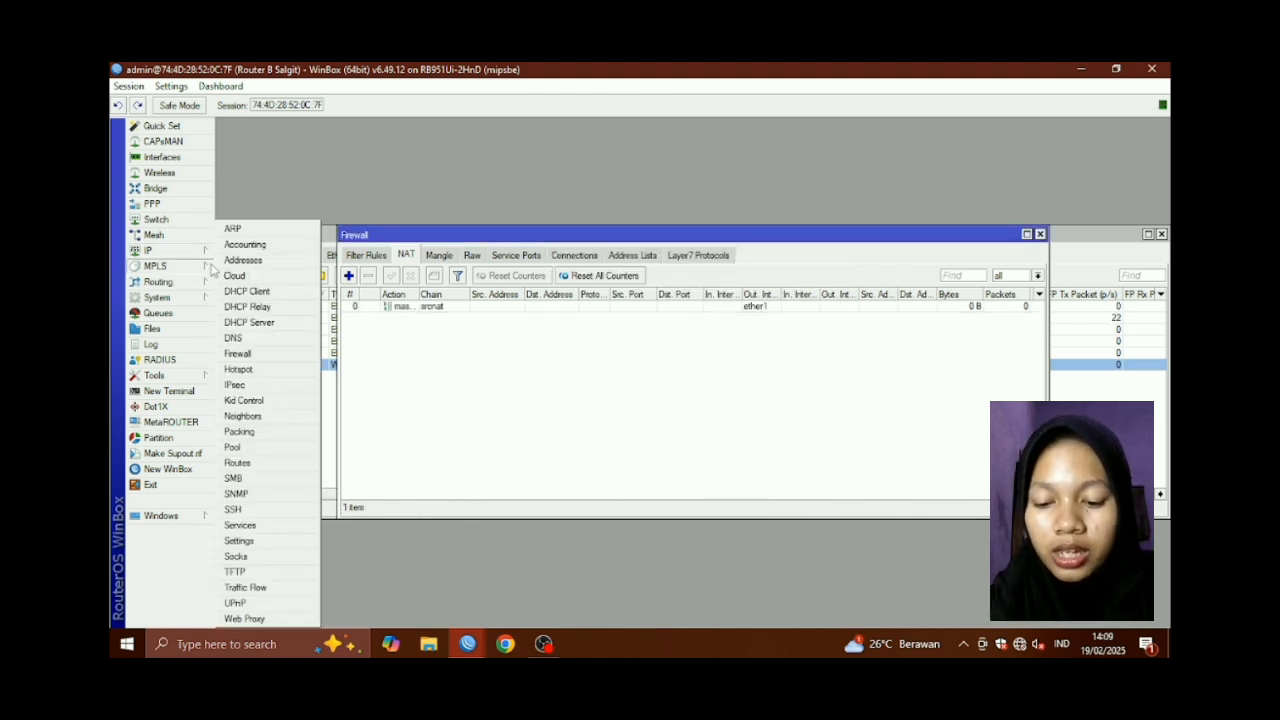
Run DHCP Setup on wlan1, accepting the 192.121.20.0/24 address space, gateway and address range
click(263, 323)
click(580, 276)
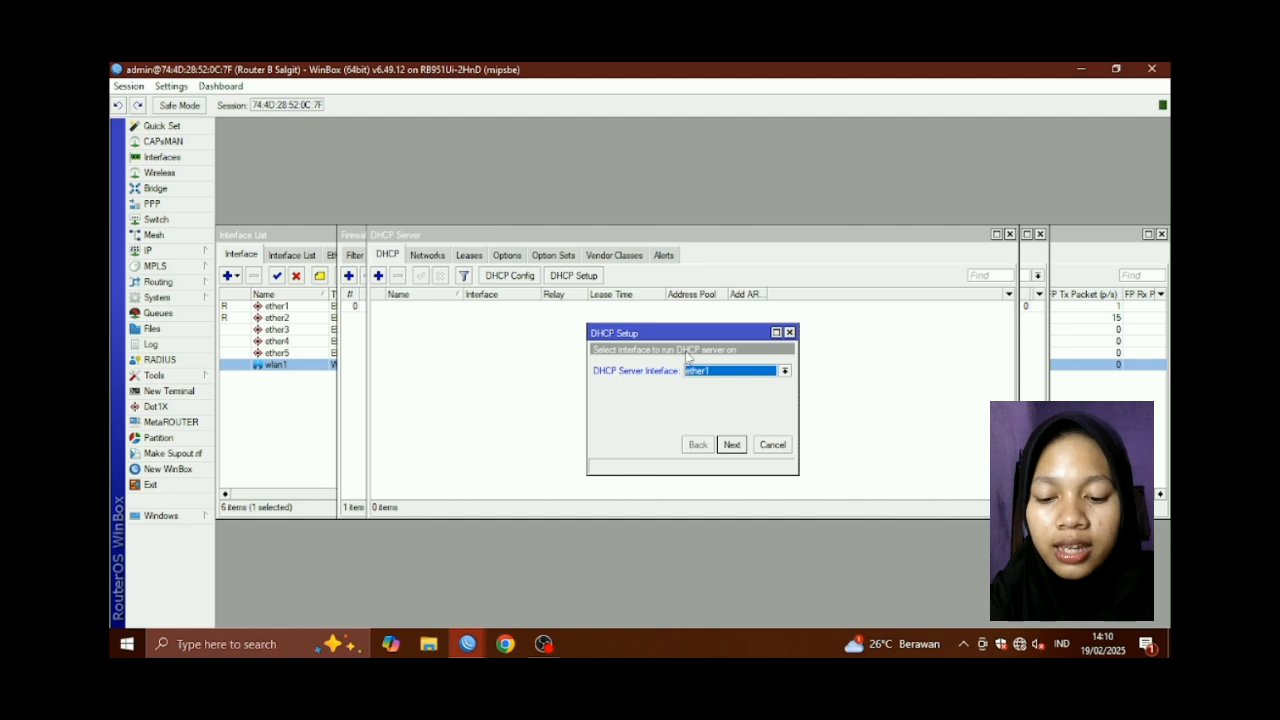
click(785, 371)
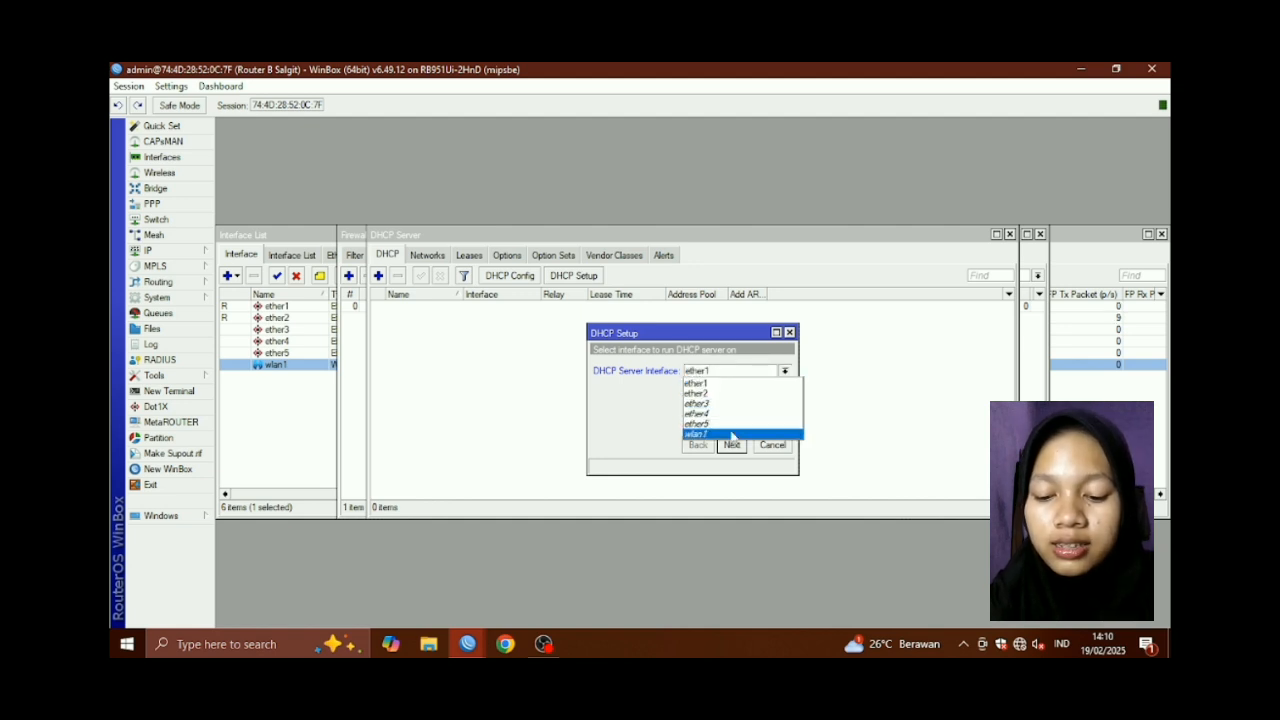
click(737, 436)
click(731, 444)
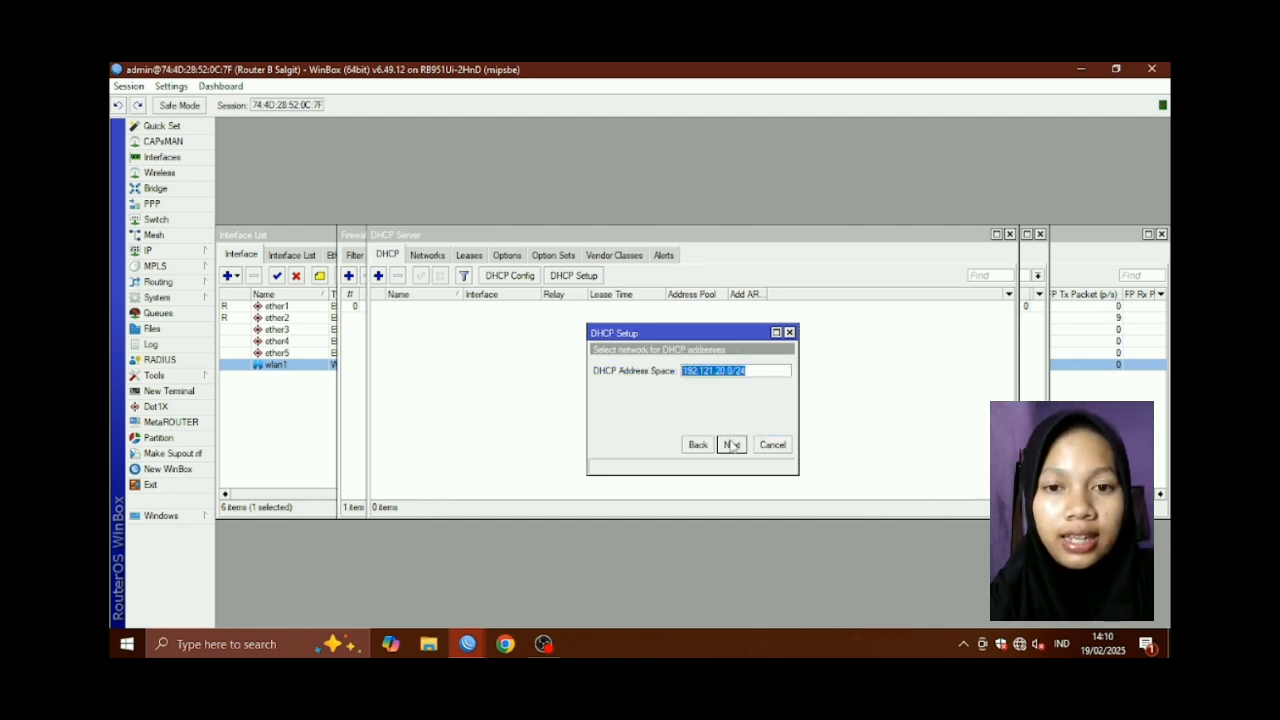
click(731, 444)
click(731, 444)
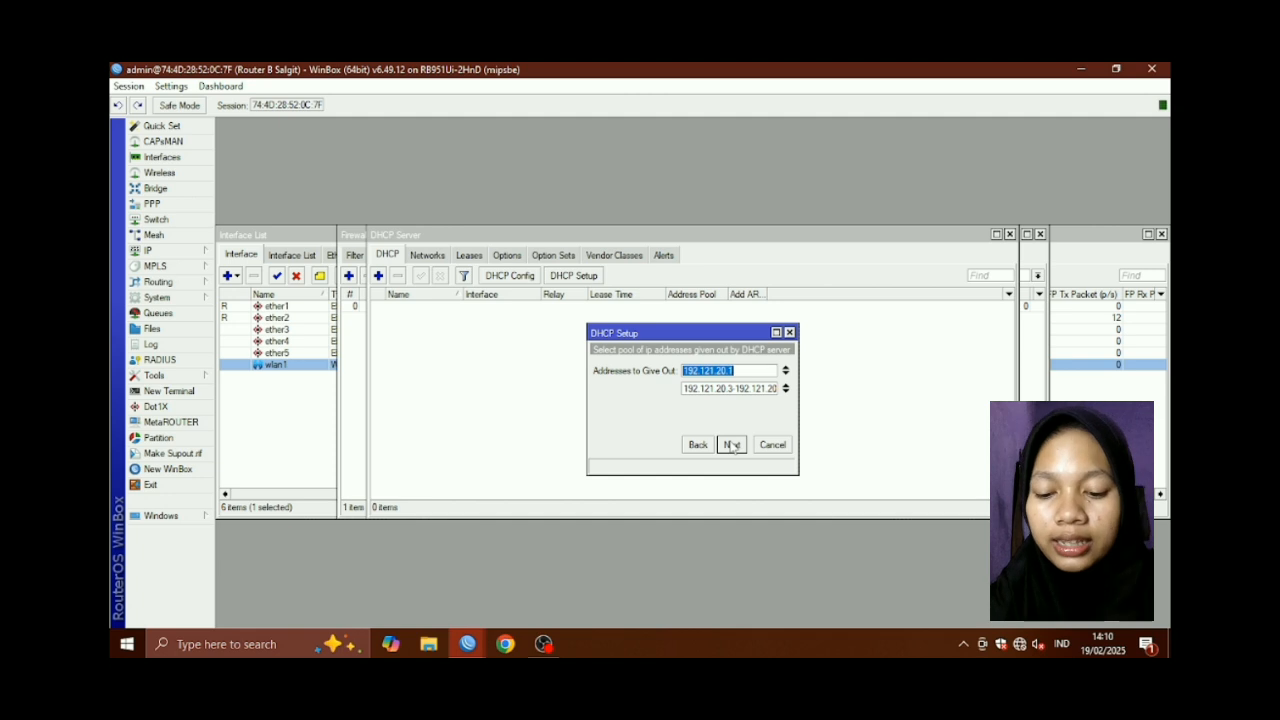
click(731, 444)
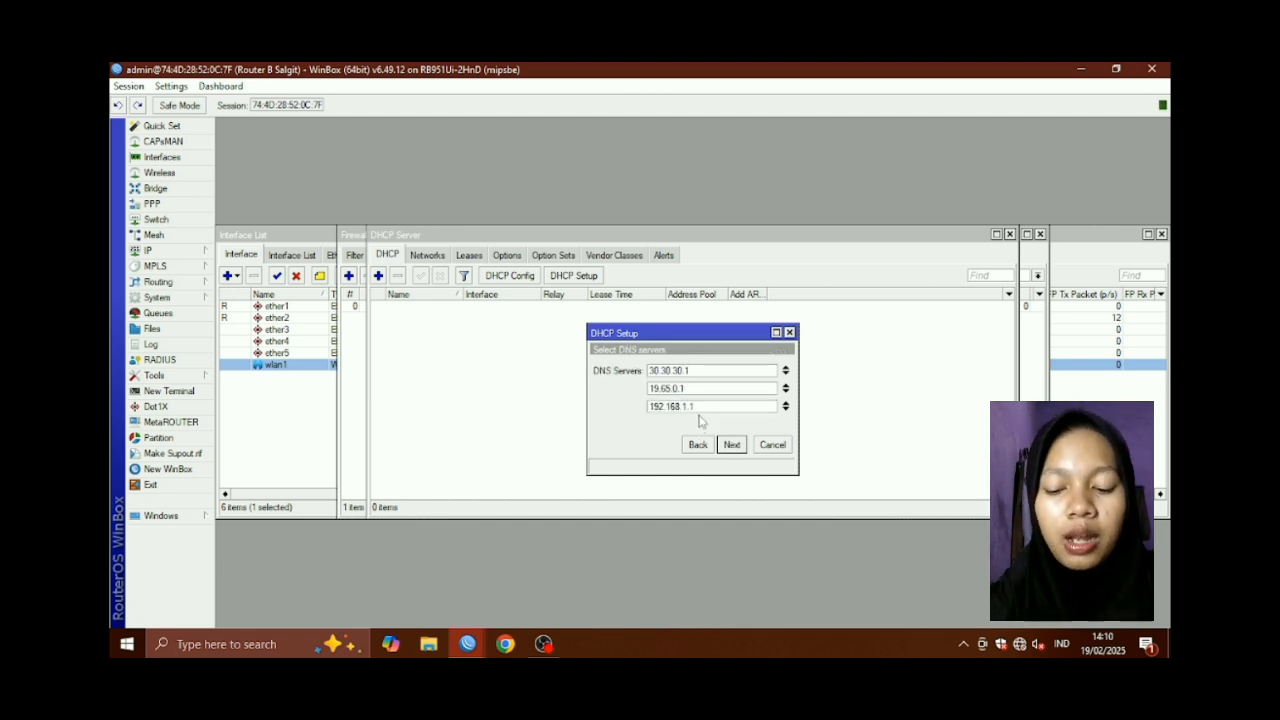
Add 8.8.8.8 to the DNS servers, adjust the lease time, and finish the setup
click(787, 411)
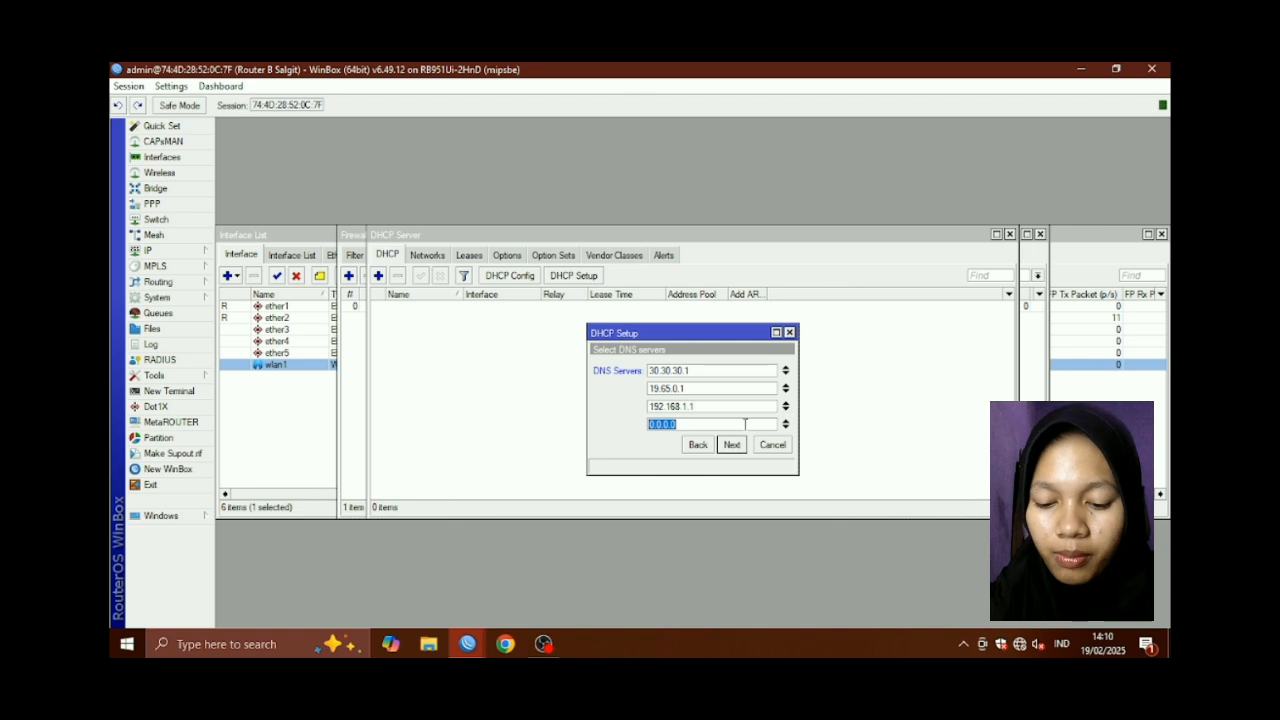
key(BackSpace)
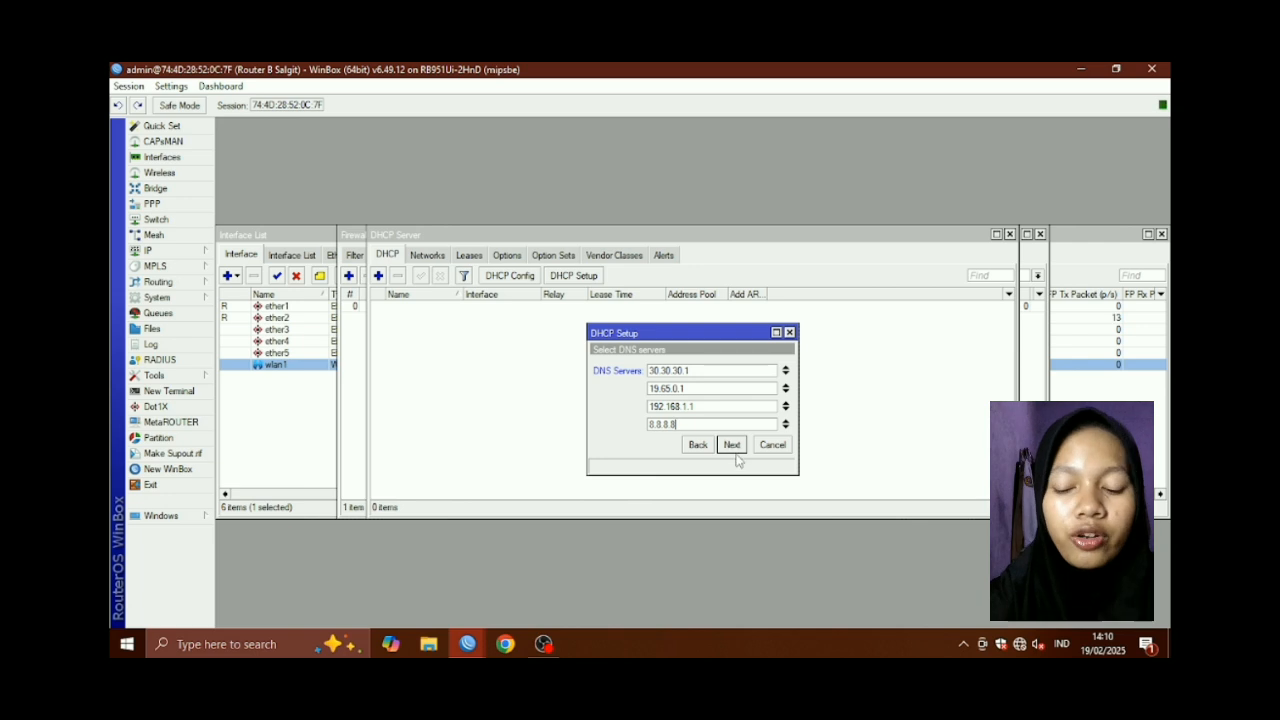
click(735, 447)
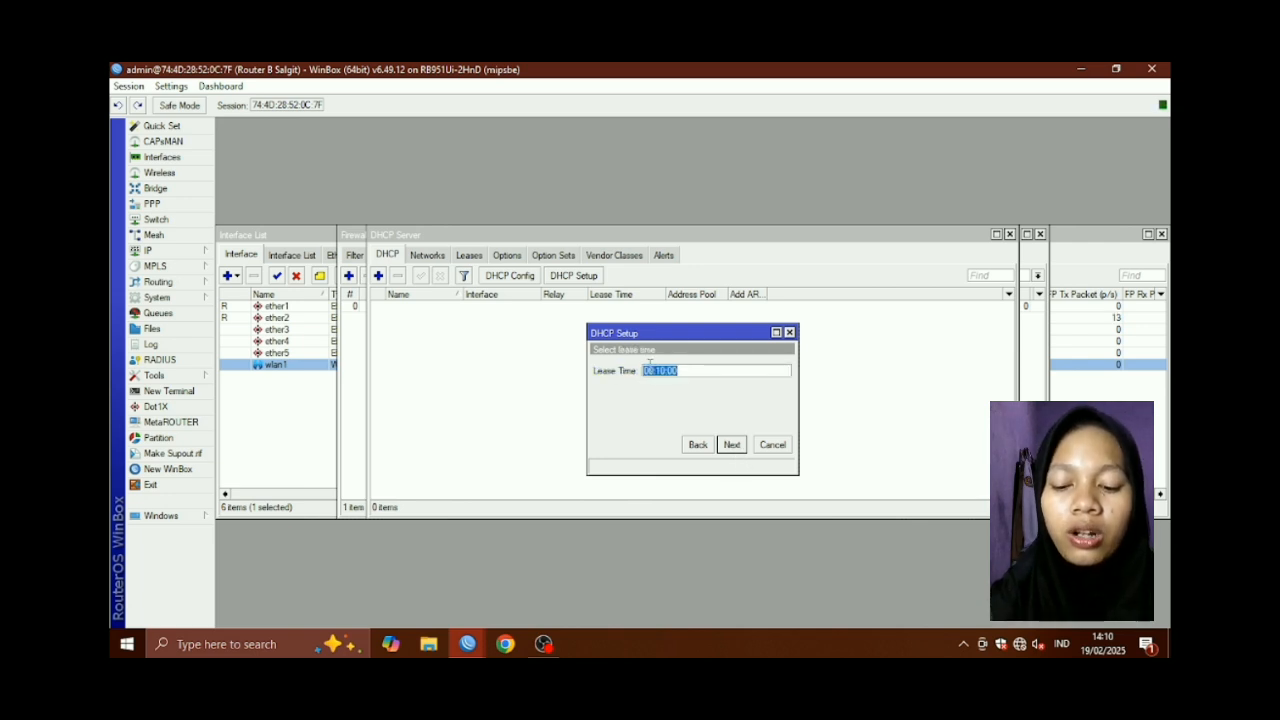
drag(661, 375, 667, 376)
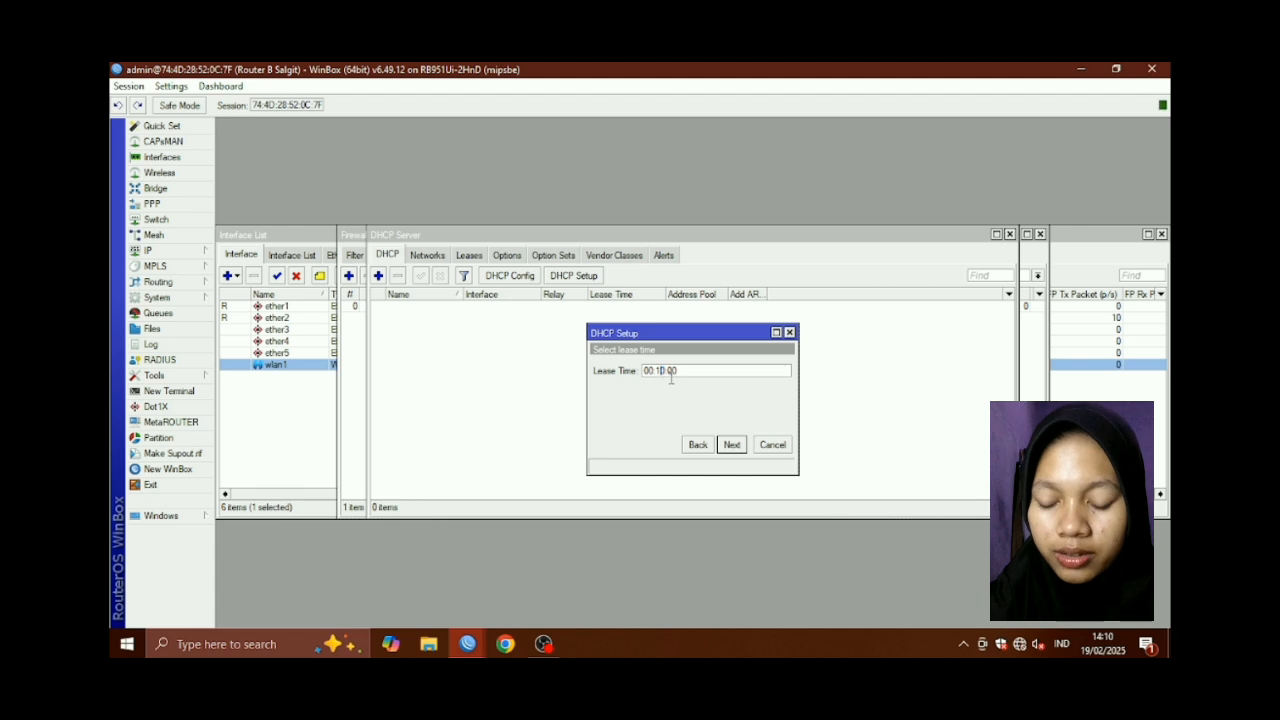
key(BackSpace)
text(00)
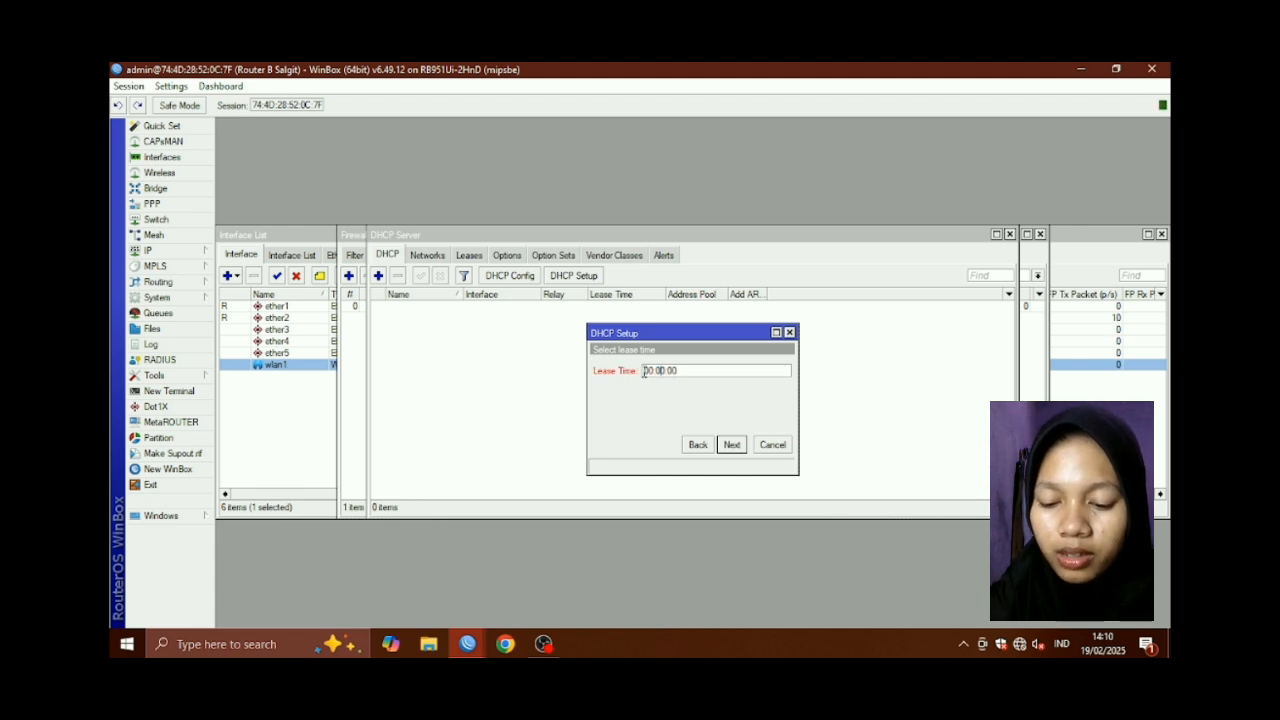
click(653, 370)
key(BackSpace)
text(1)
click(731, 444)
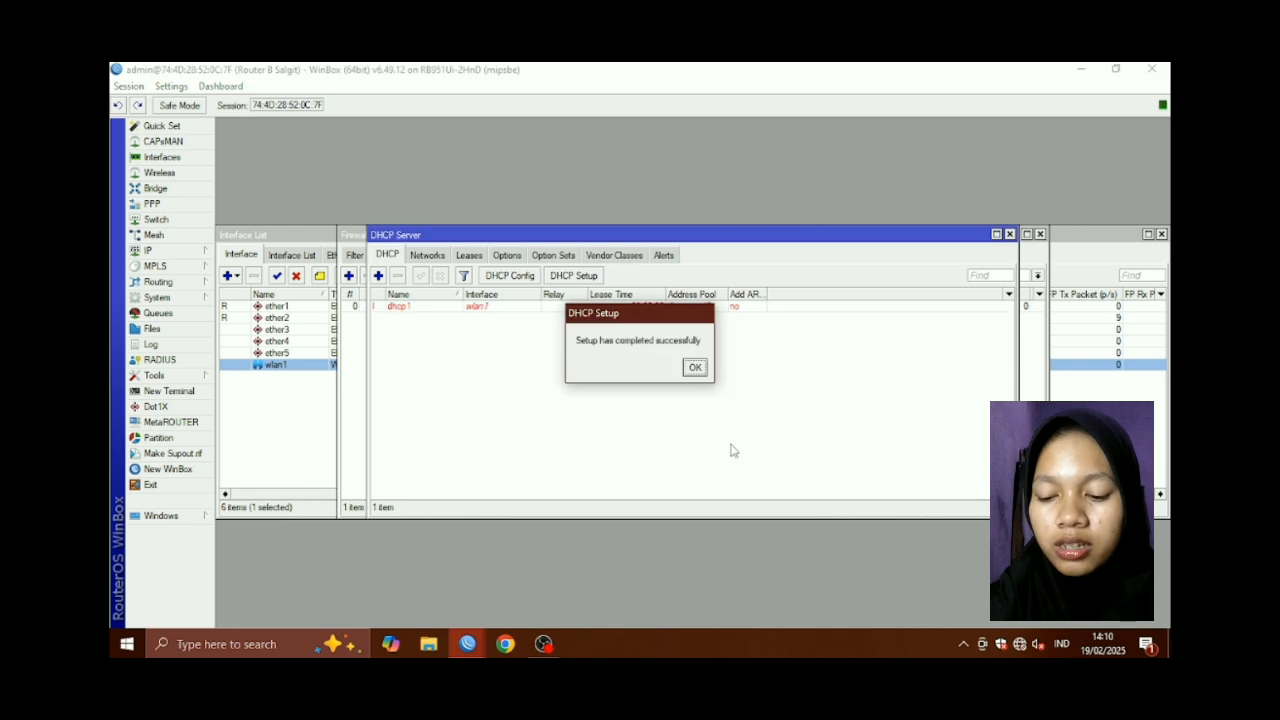
click(694, 368)
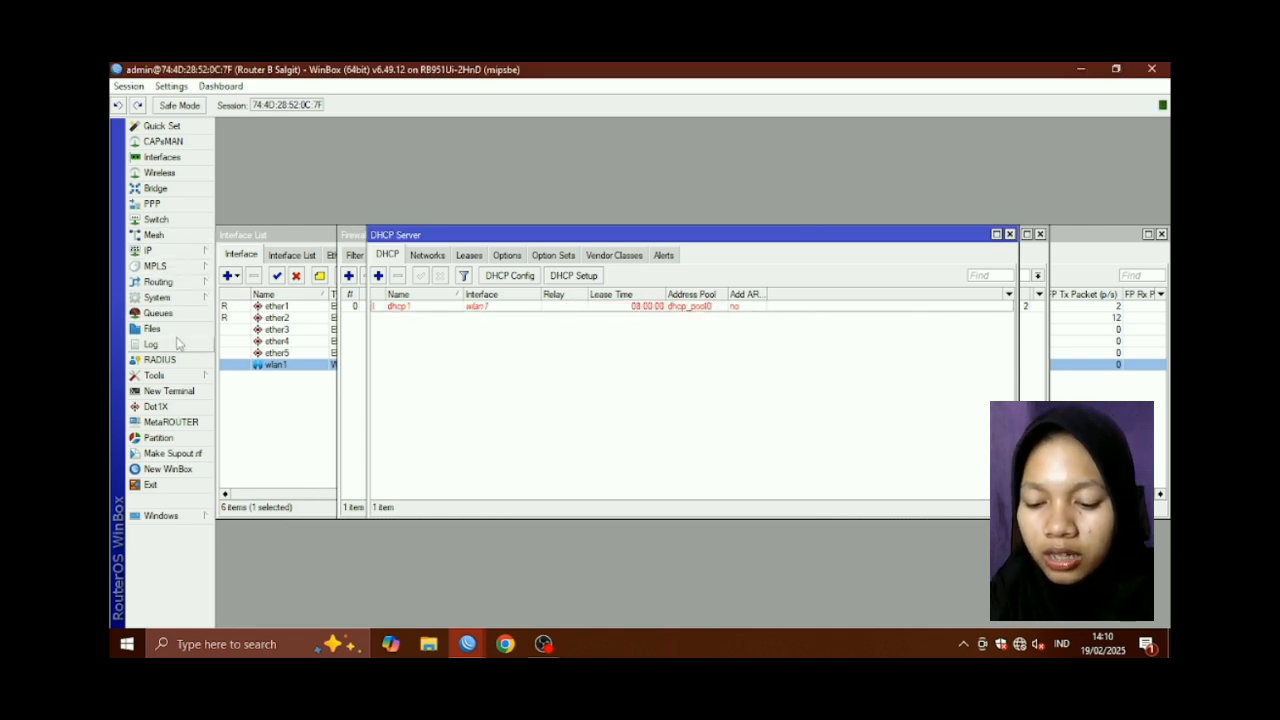
Add OSPF network 30.30.30.0/24 in the backbone area
click(175, 282)
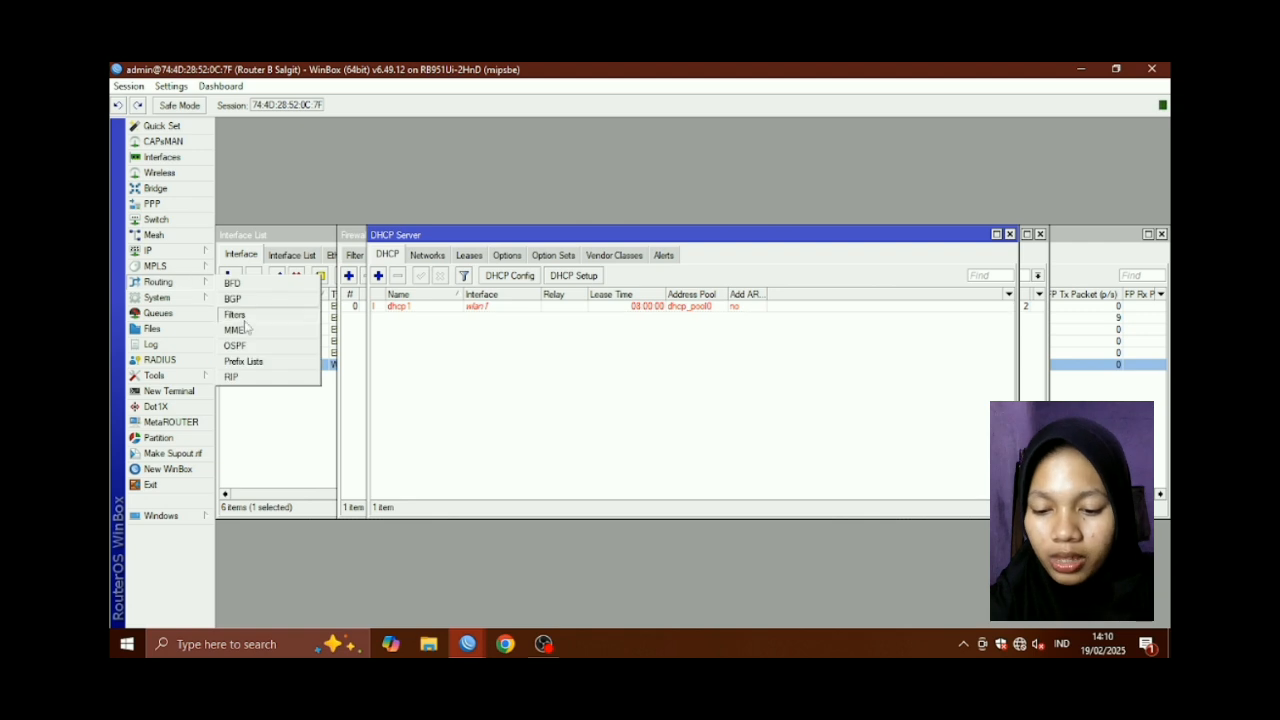
click(248, 345)
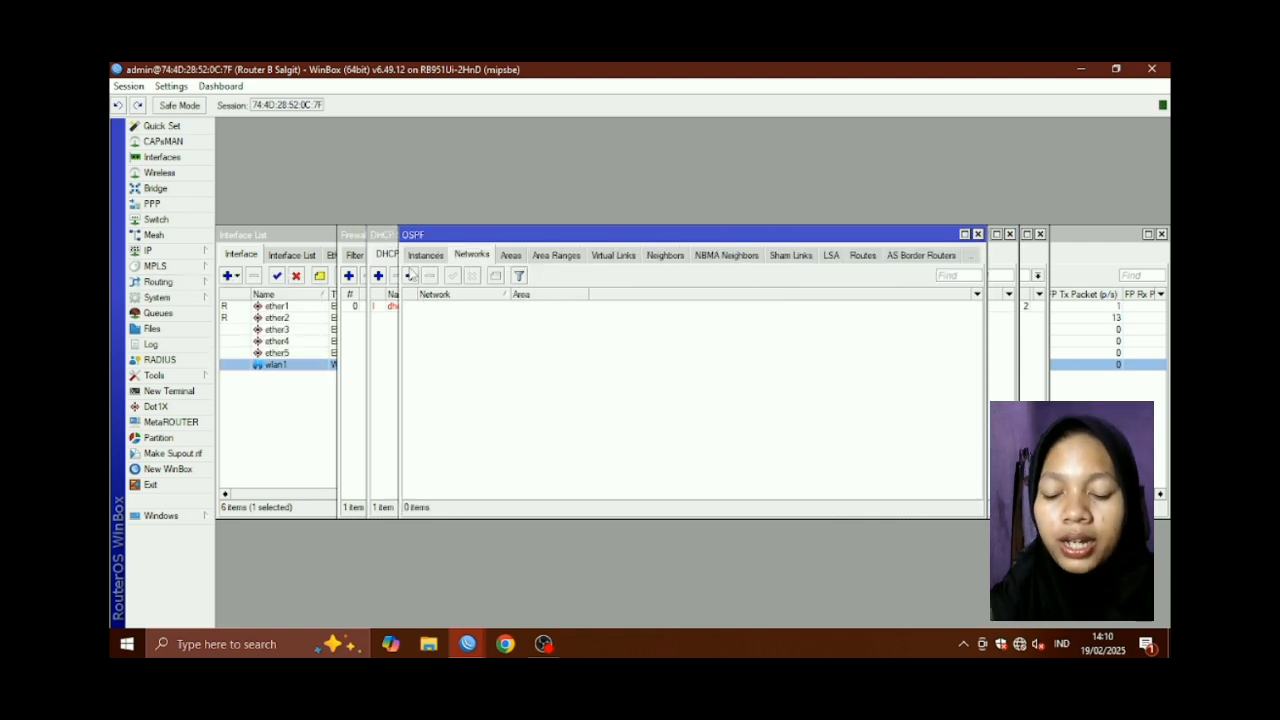
click(410, 276)
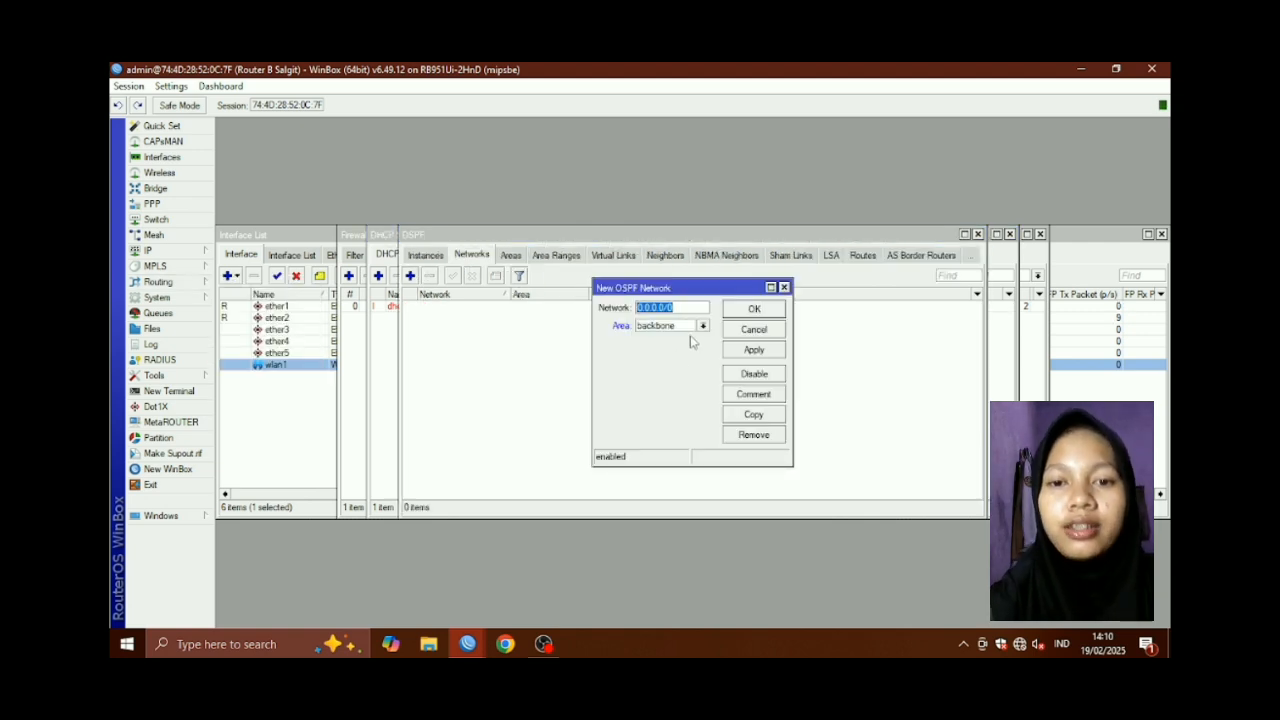
key(BackSpace)
text(30)
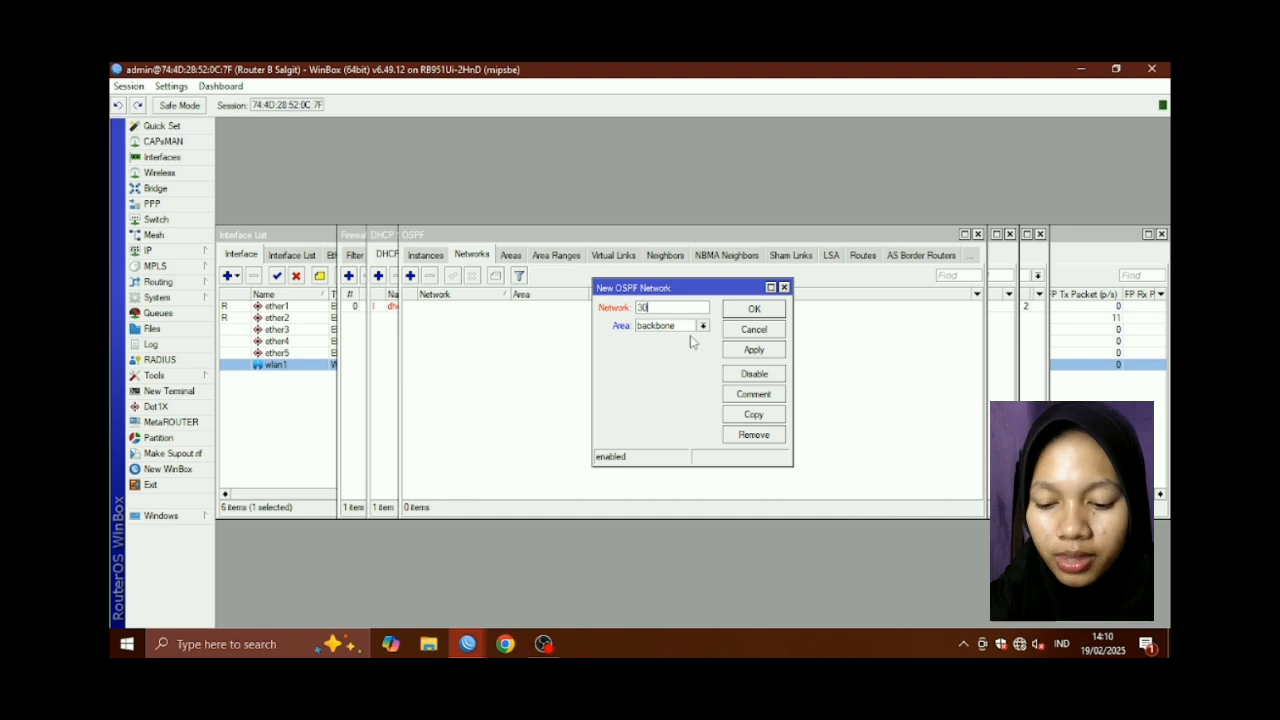
text(.30.30)
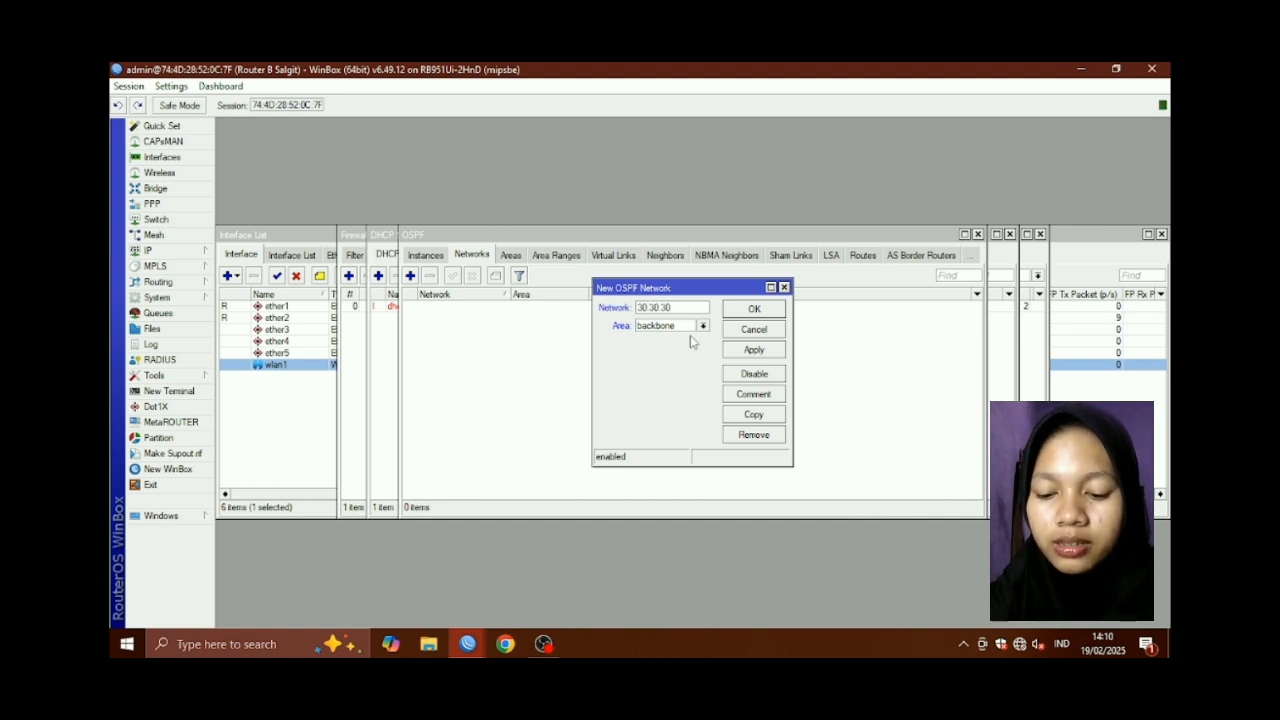
text(.0/24)
click(748, 350)
click(770, 309)
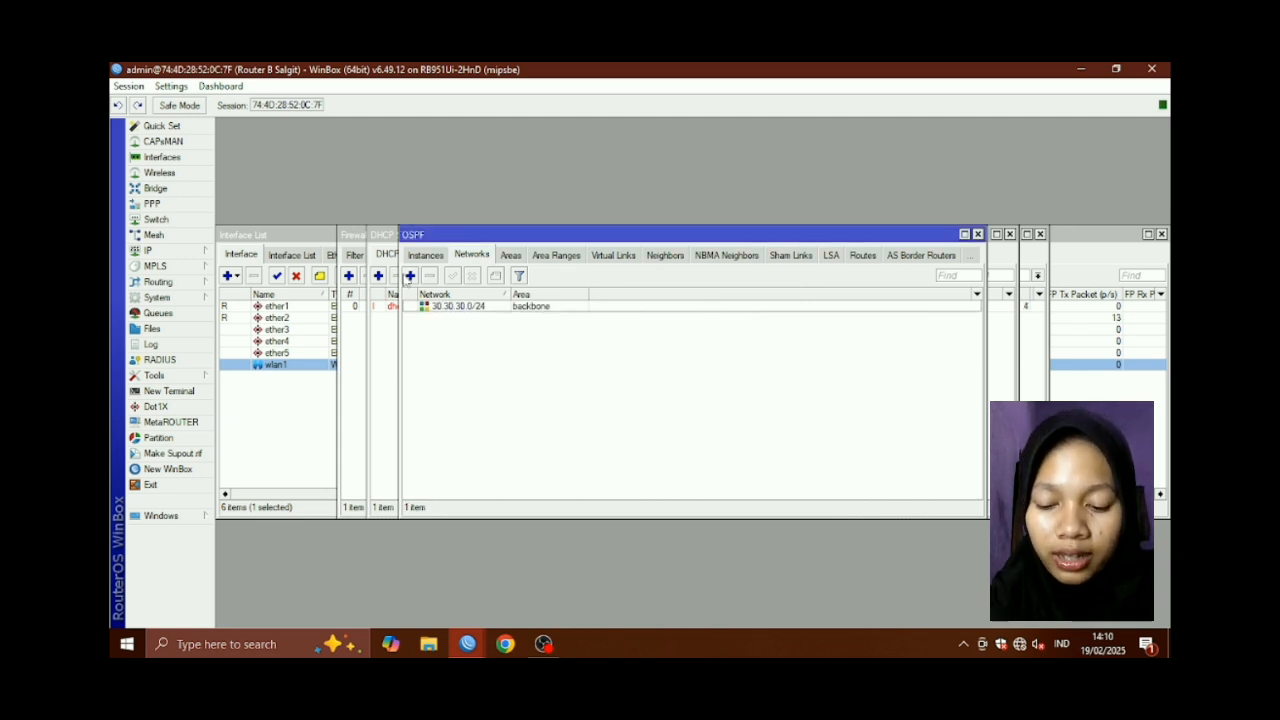
Add OSPF network 192.121.20.0/24 in the backbone area
click(409, 276)
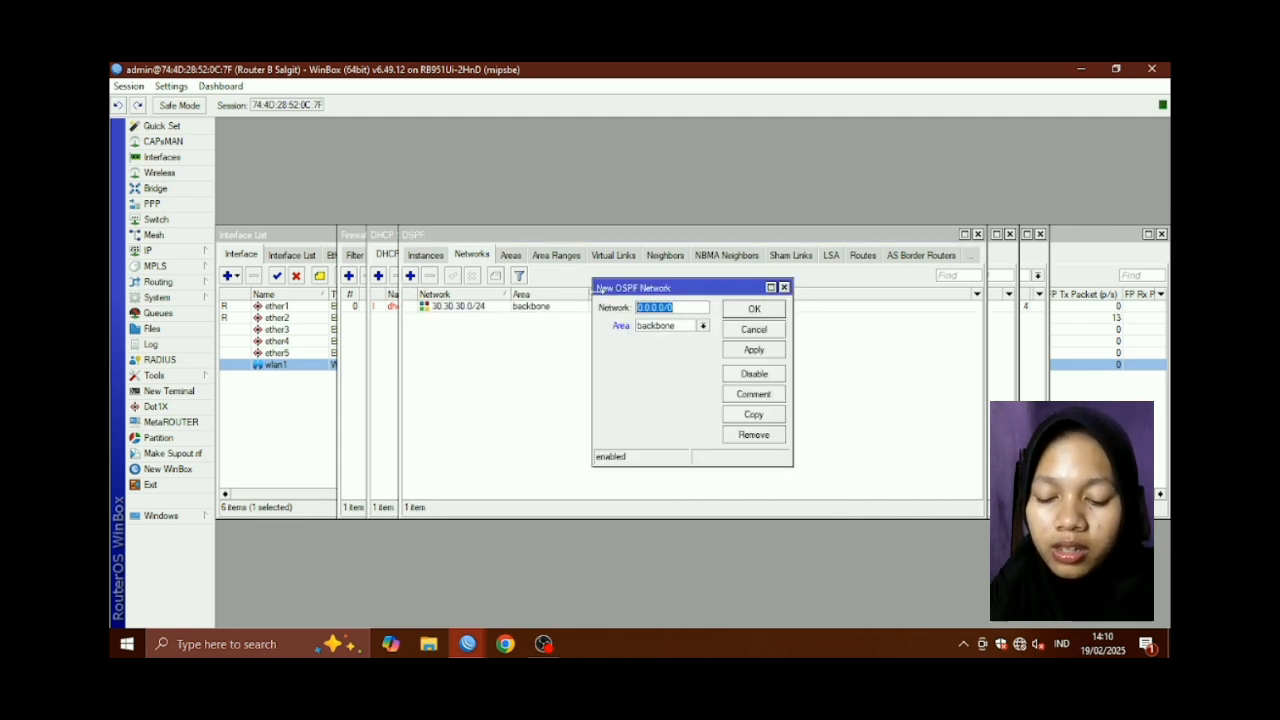
text(192.121.20.2)
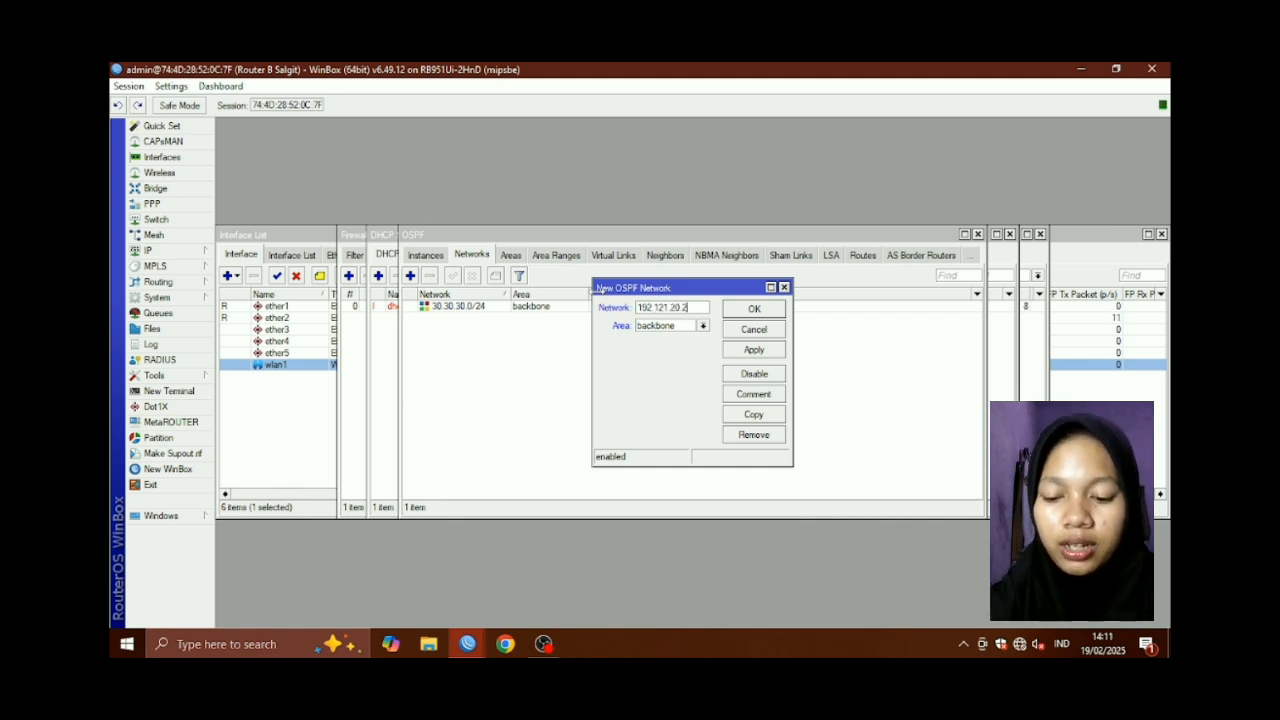
key(BackSpace)
key(BackSpace)
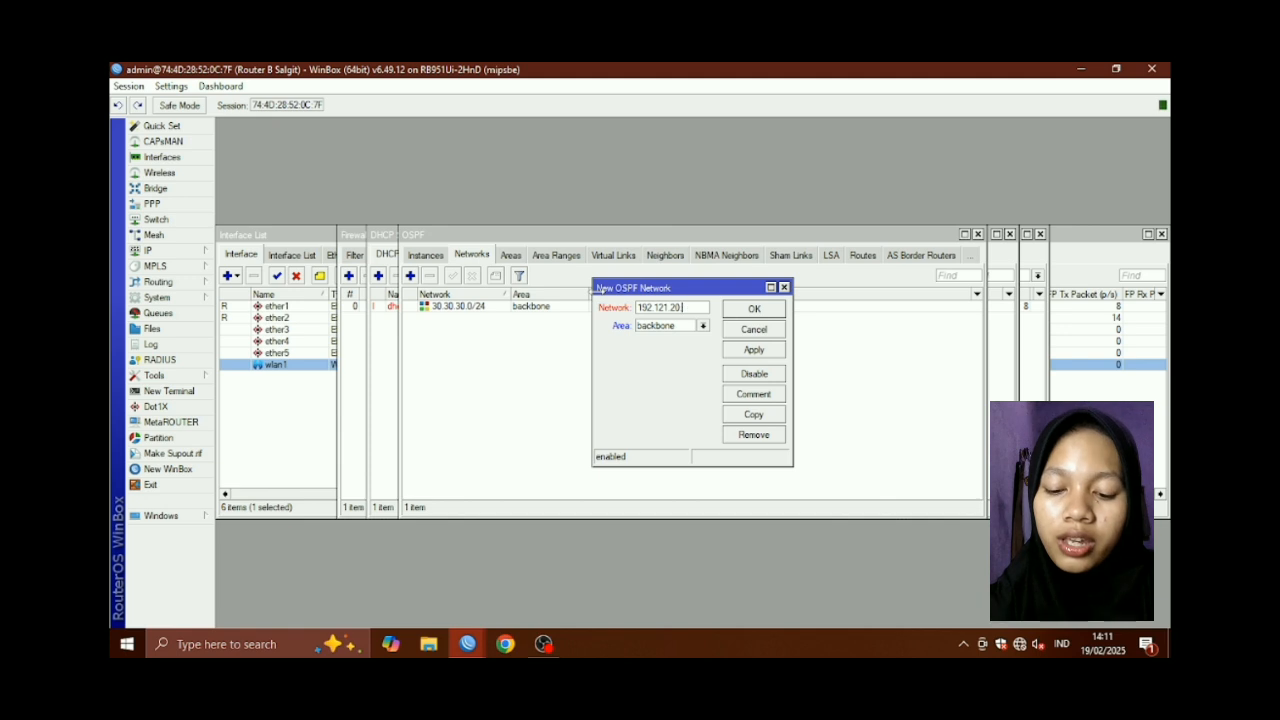
text(.0/24)
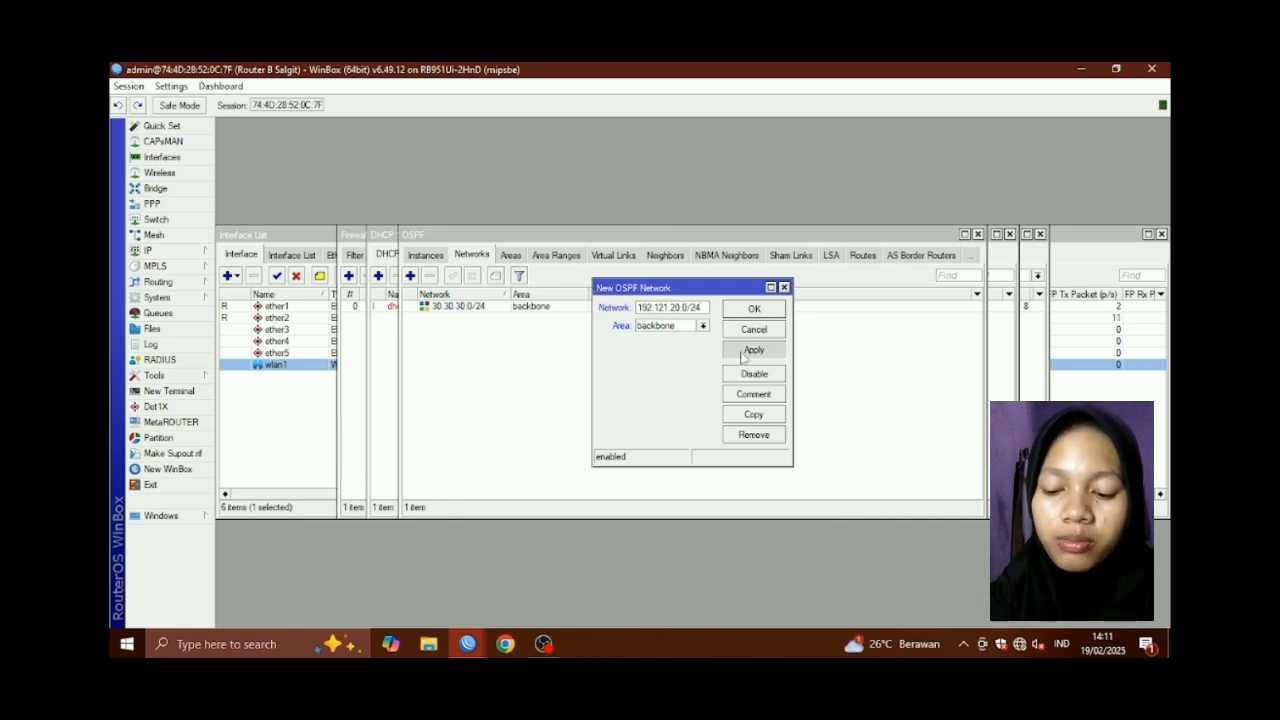
click(746, 351)
click(760, 309)
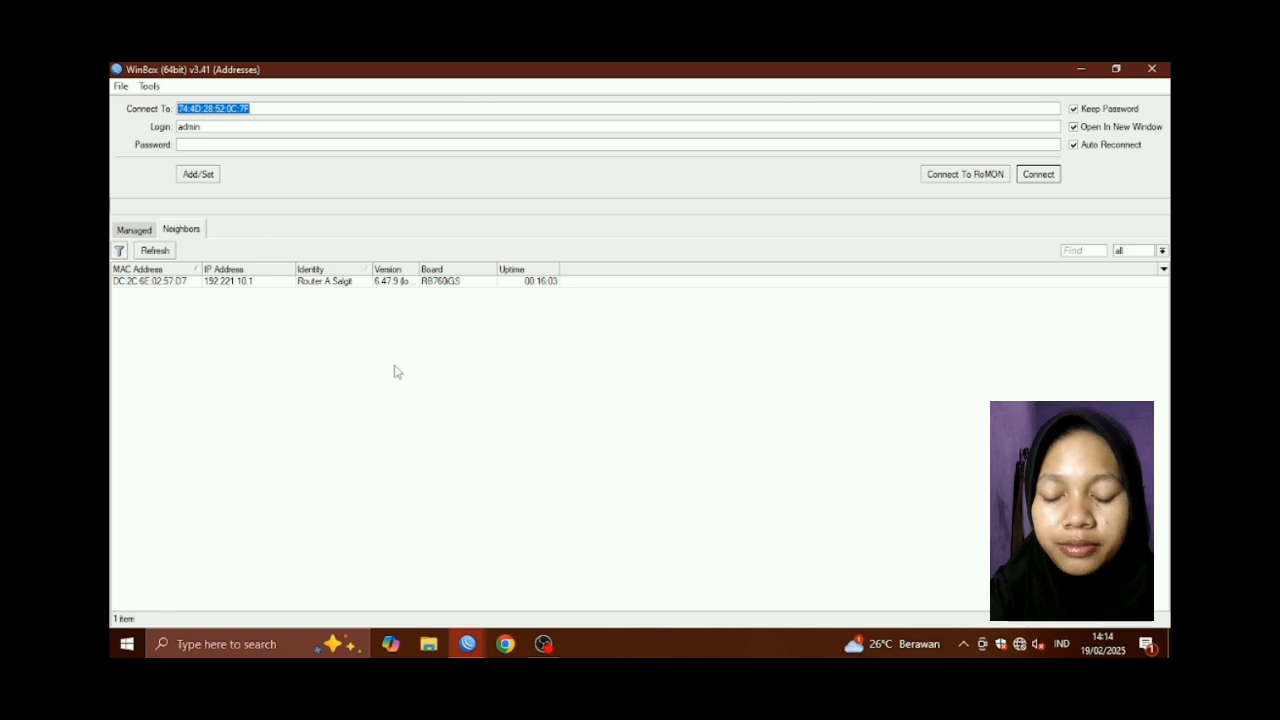
Connect to Router A by its MAC address after the IP attempt fails, then close the Firewall window
click(425, 284)
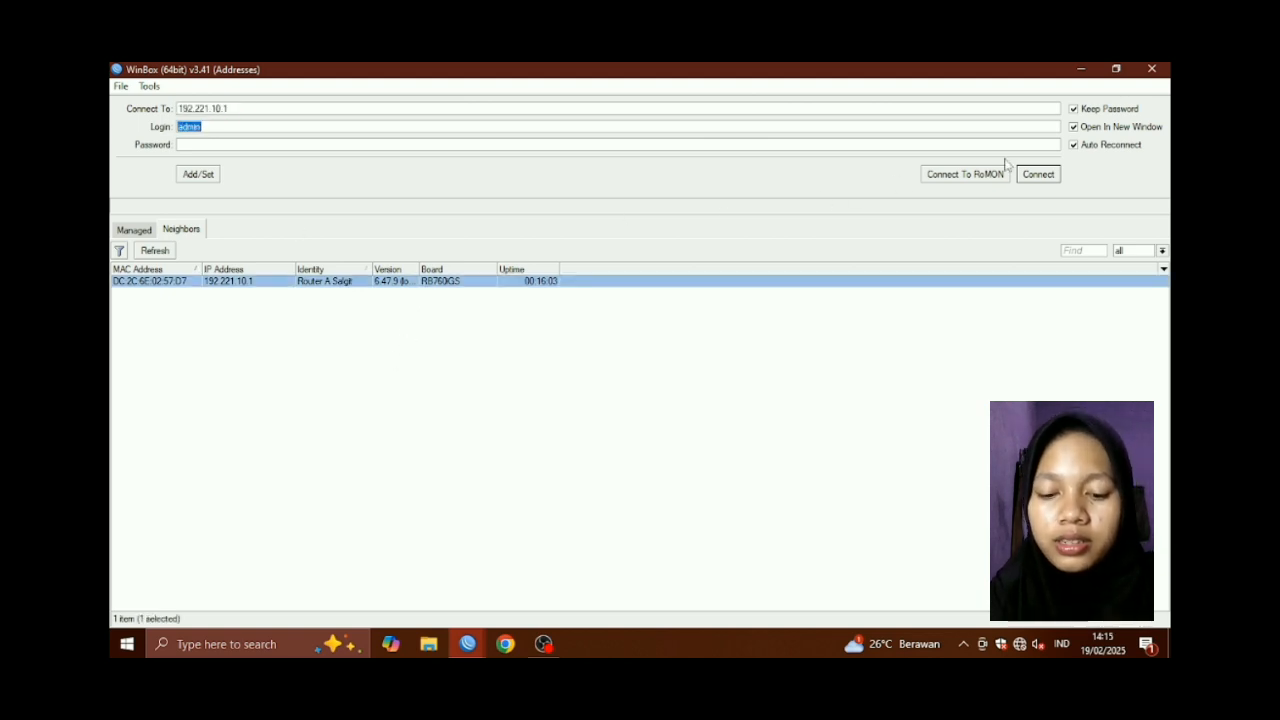
click(1040, 174)
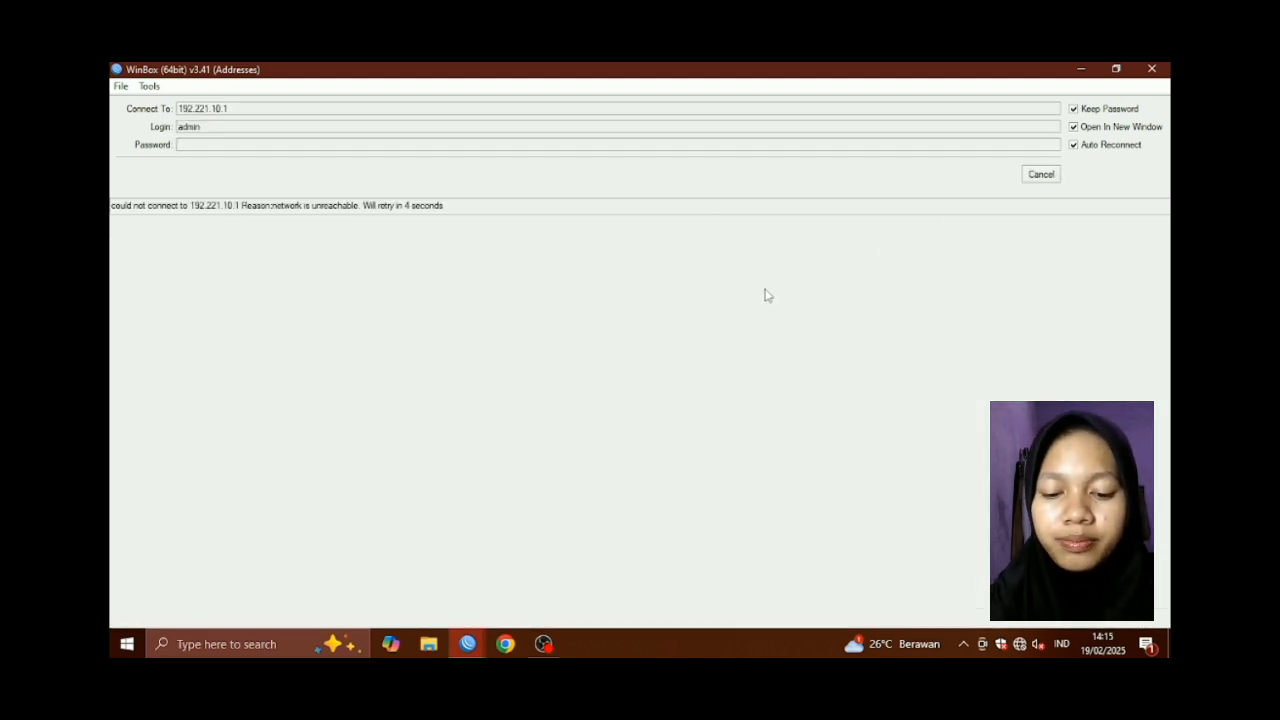
click(1052, 174)
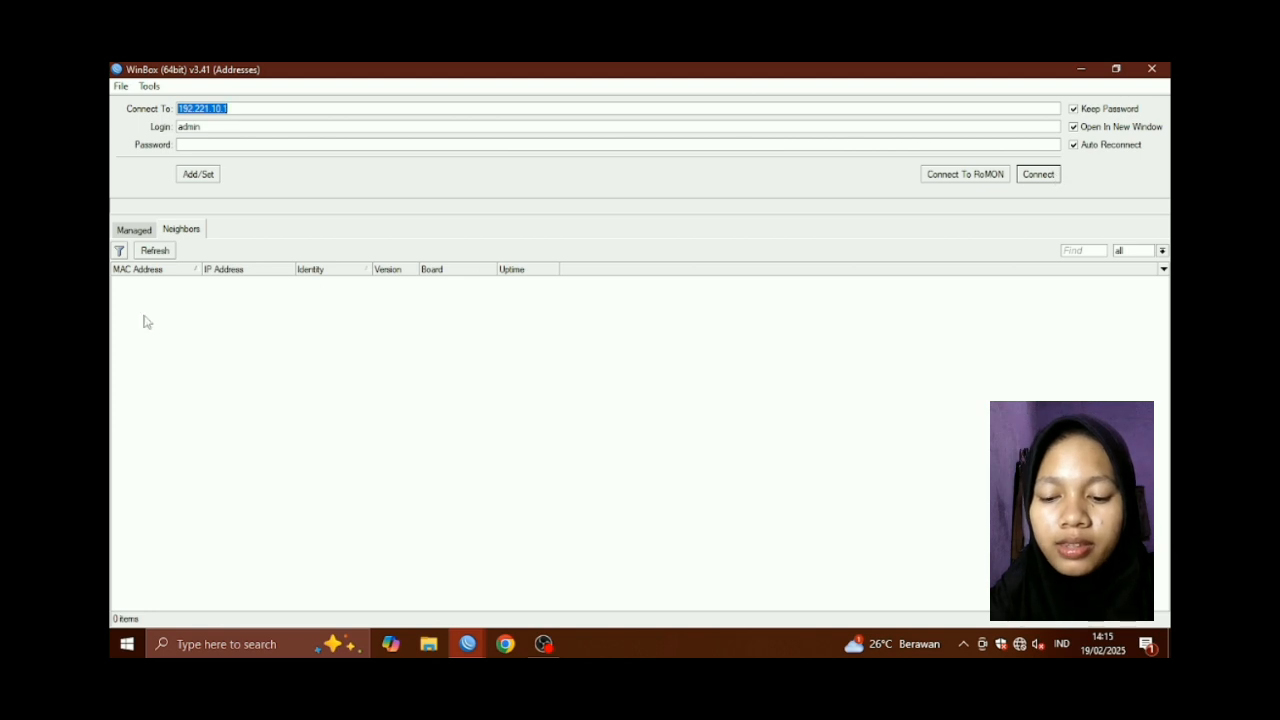
click(147, 281)
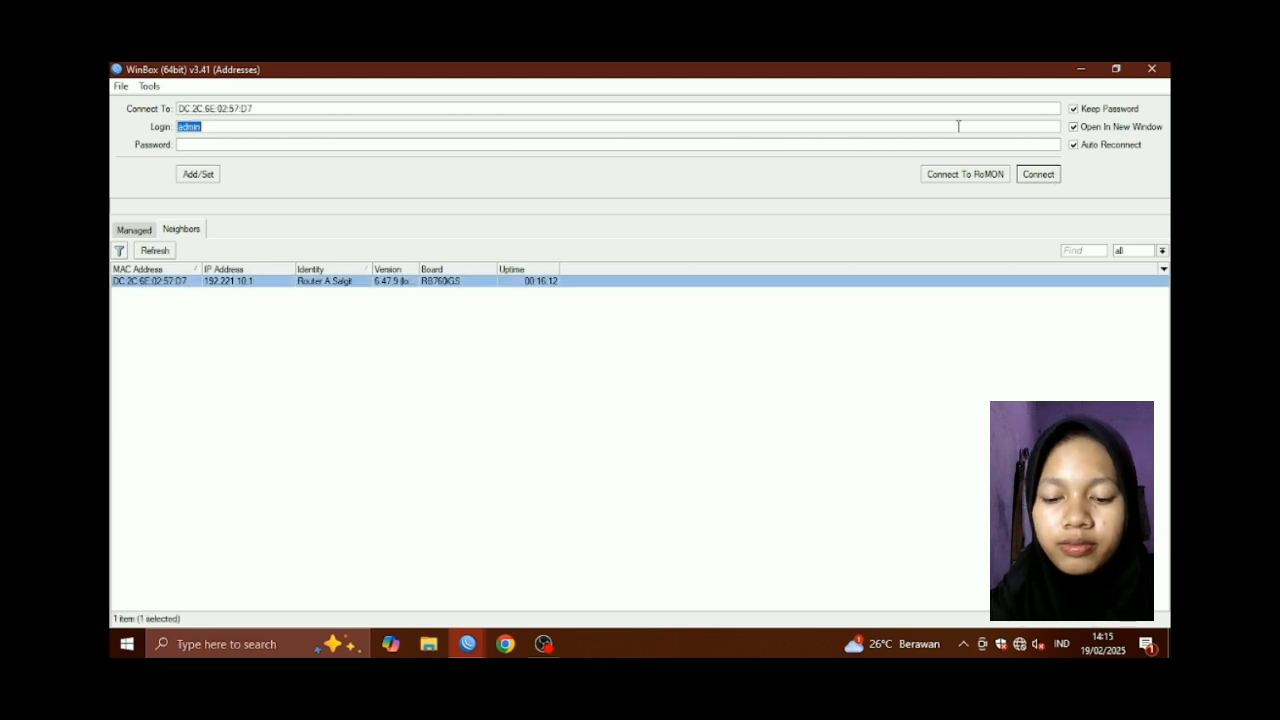
click(1040, 176)
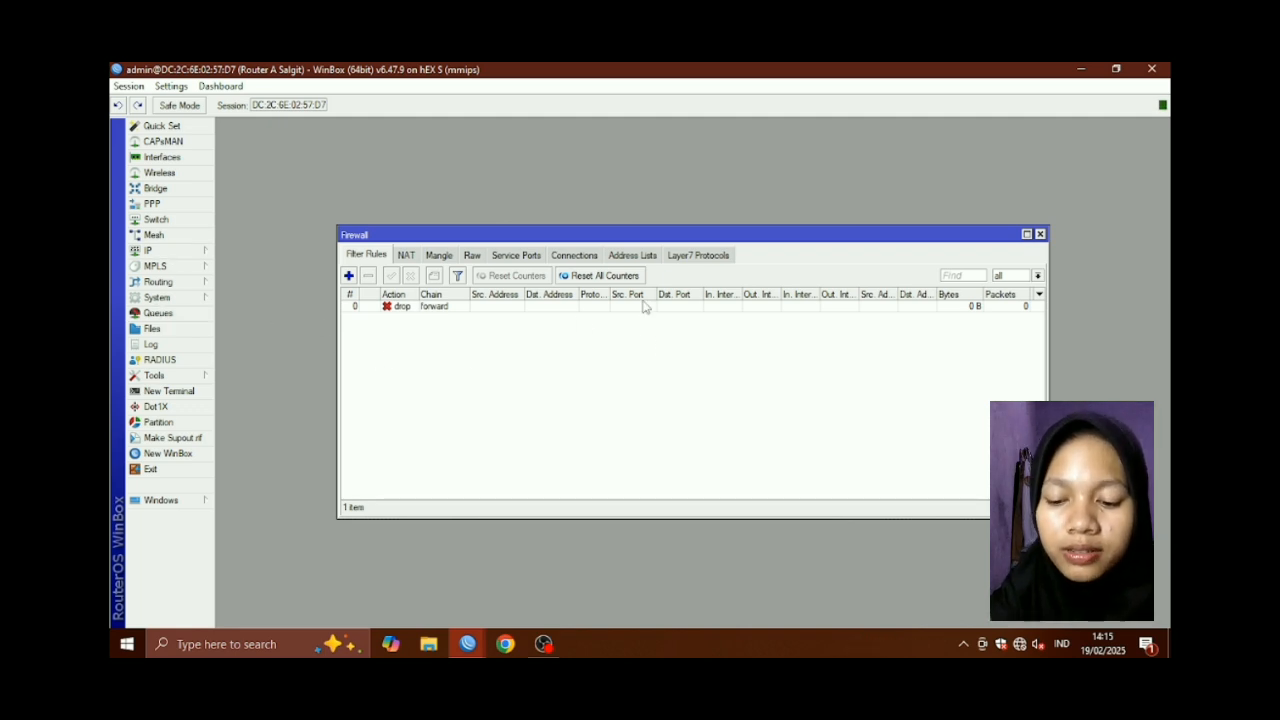
click(1040, 234)
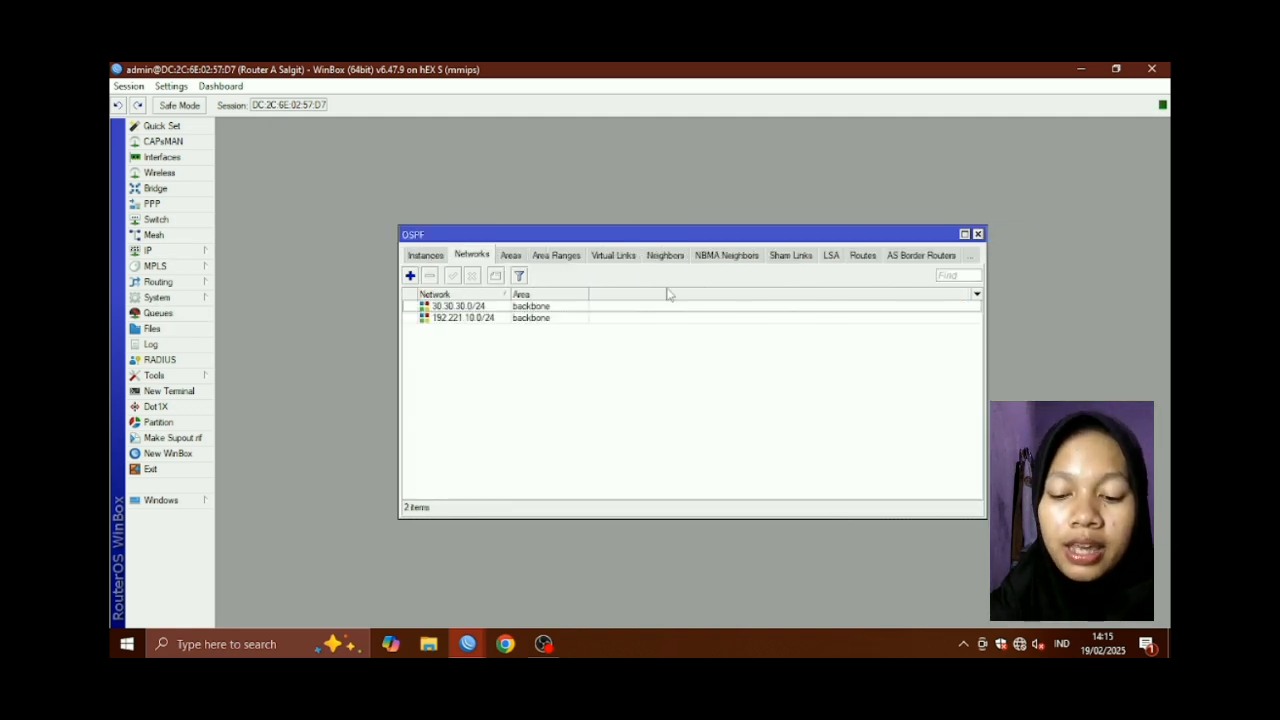
Close Router A's OSPF window and open IP > Firewall
click(978, 234)
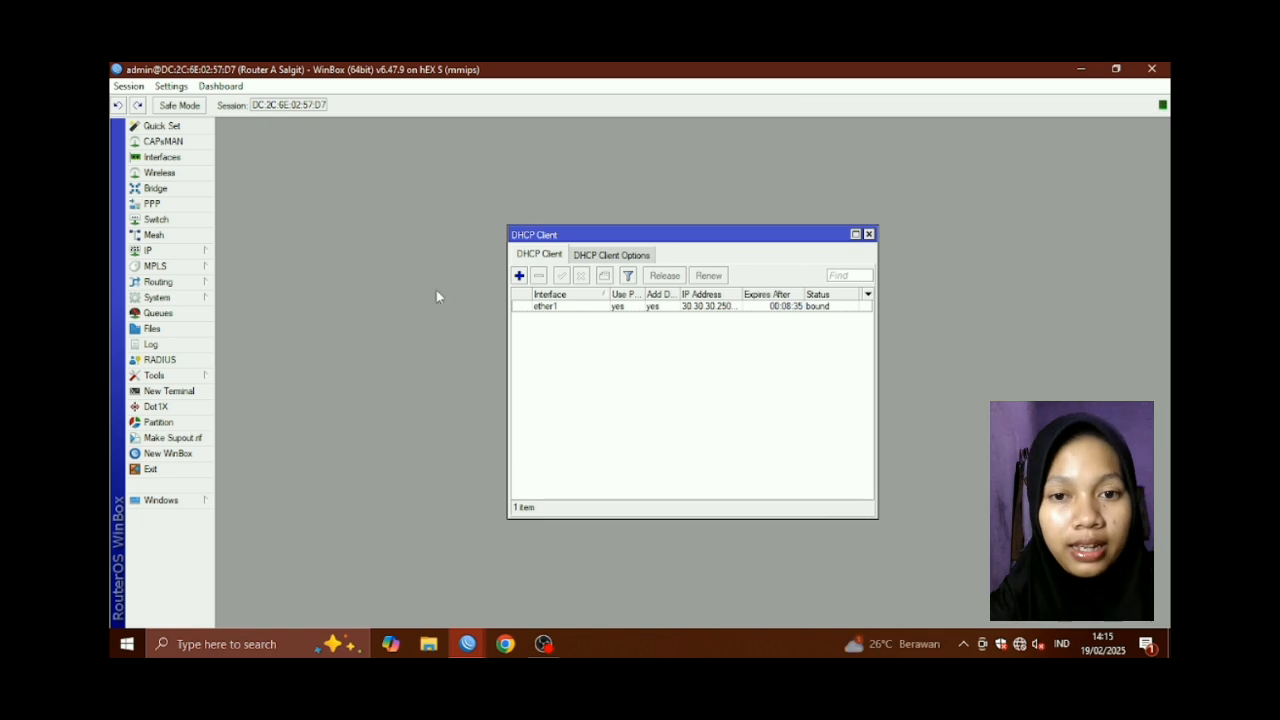
click(157, 256)
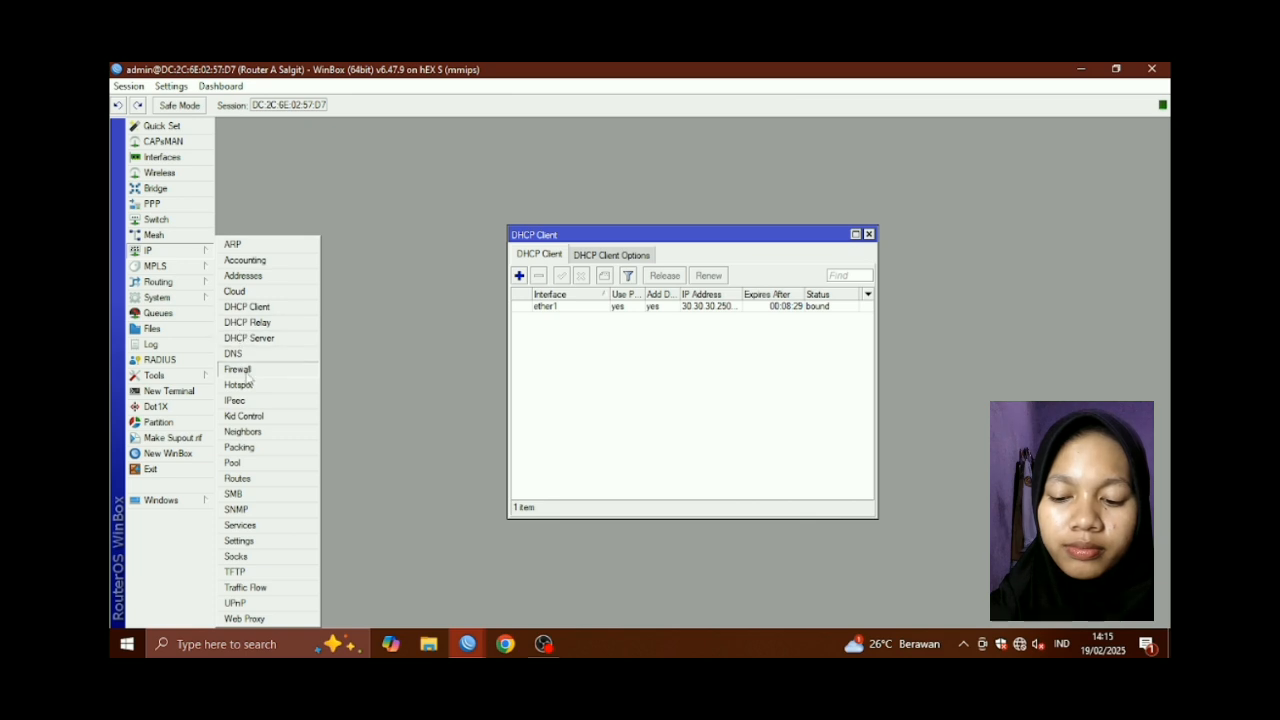
click(264, 366)
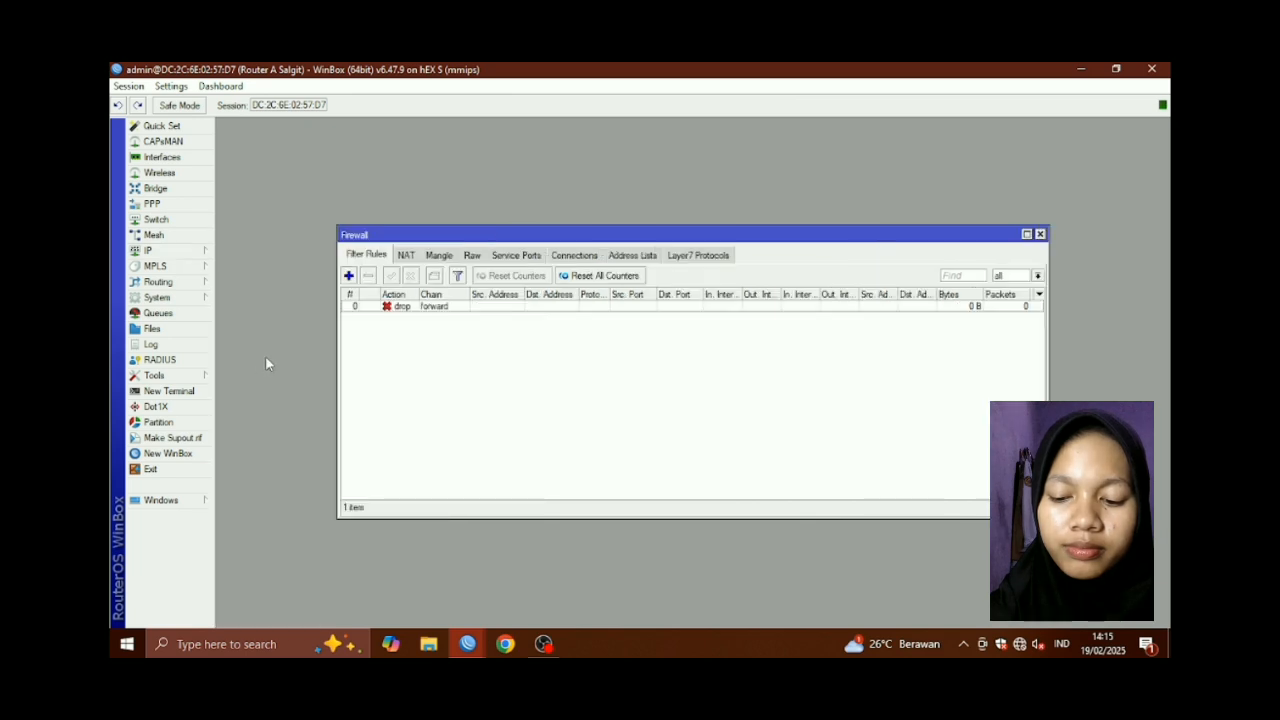
Delete Router A's port-443 dstnat rule in NAT, then close the Firewall and DHCP Client windows
click(406, 256)
click(434, 331)
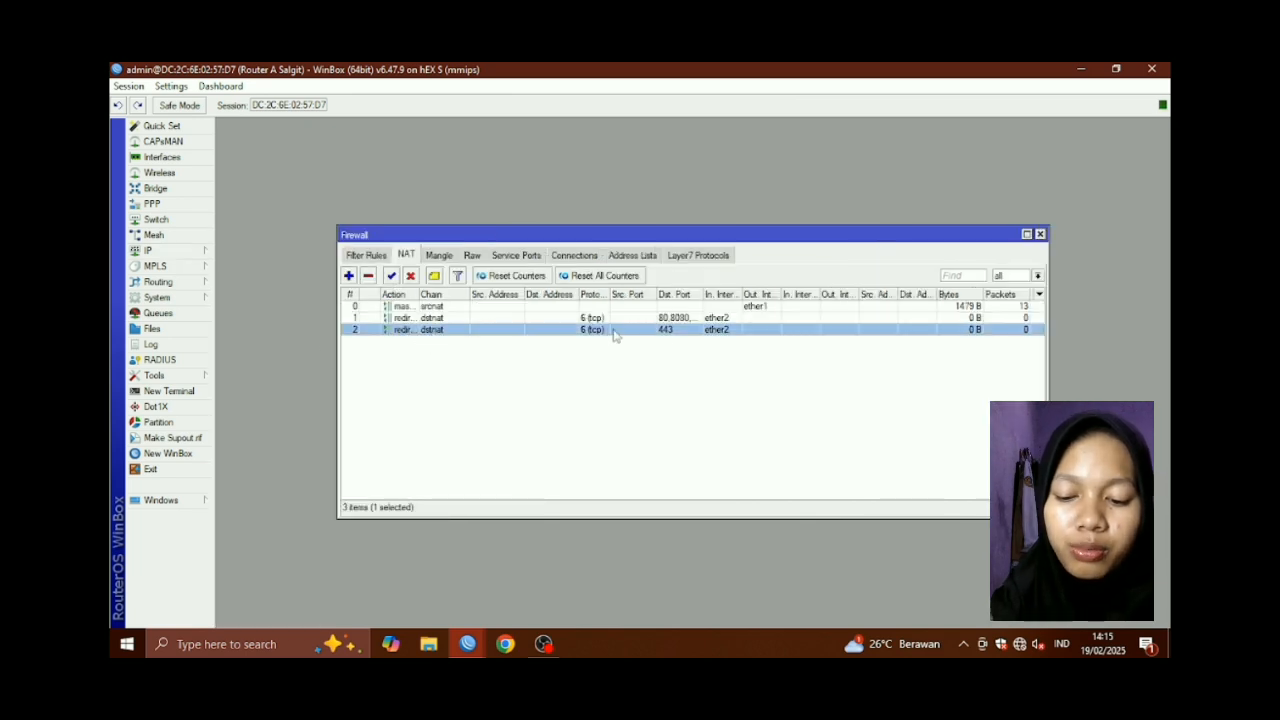
click(368, 276)
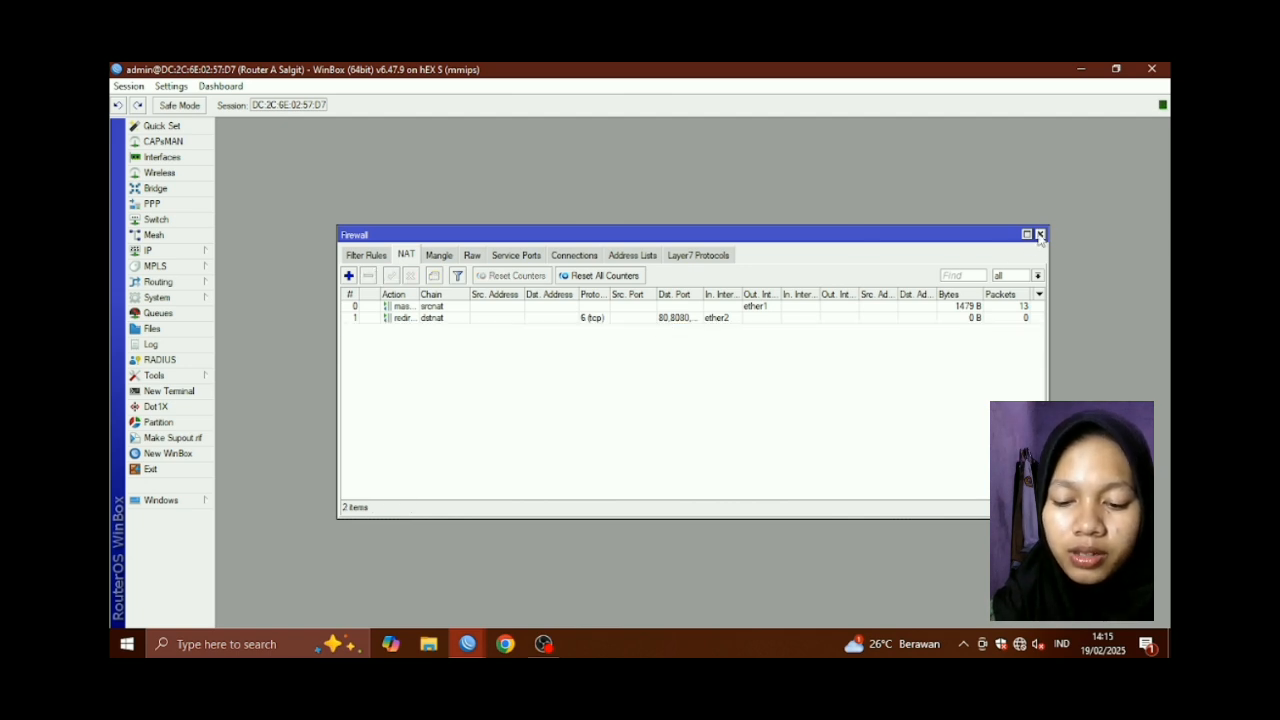
click(1039, 234)
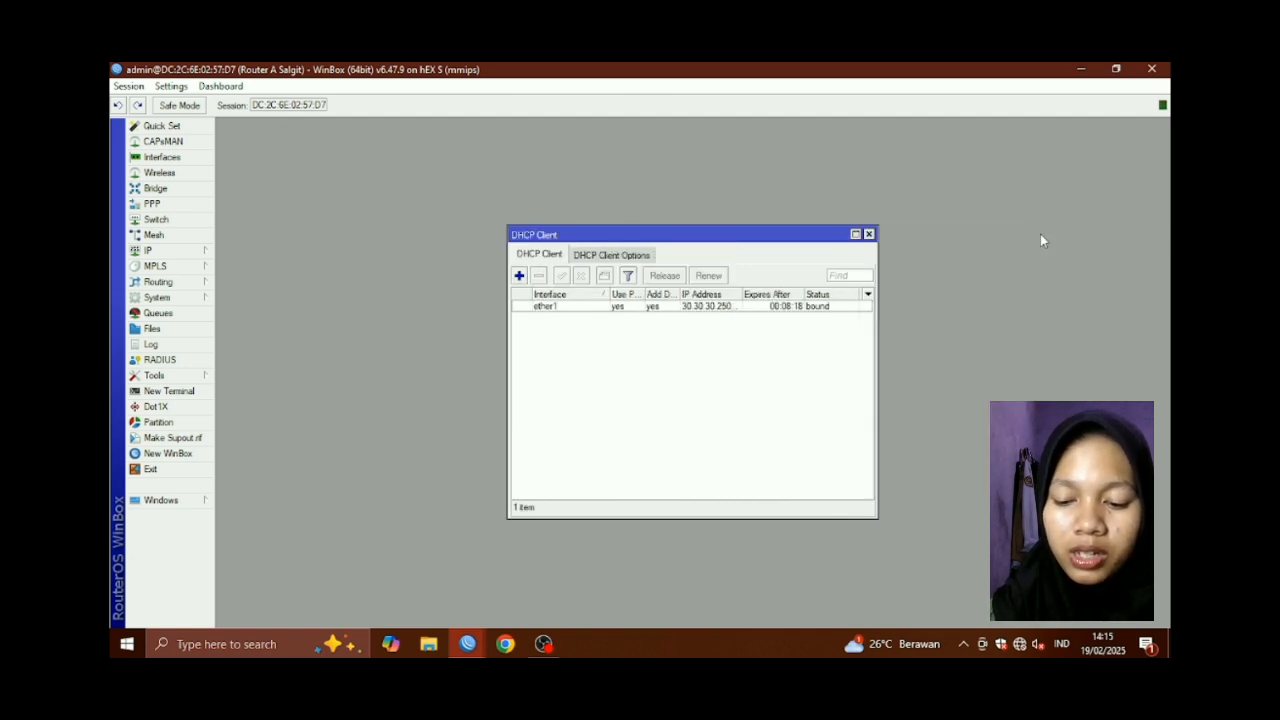
click(868, 234)
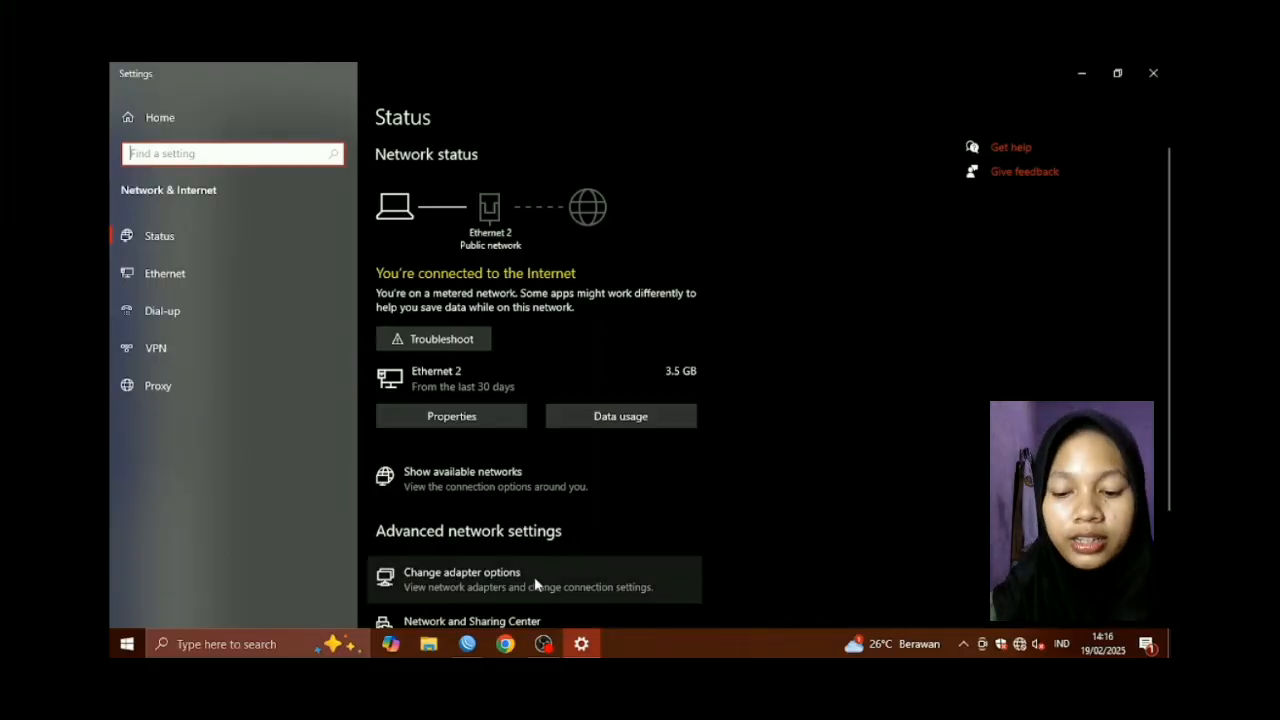
Give Ethernet 2 static IPv4 192.221.10.4/24 with gateway and DNS 192.221.10.1
click(532, 577)
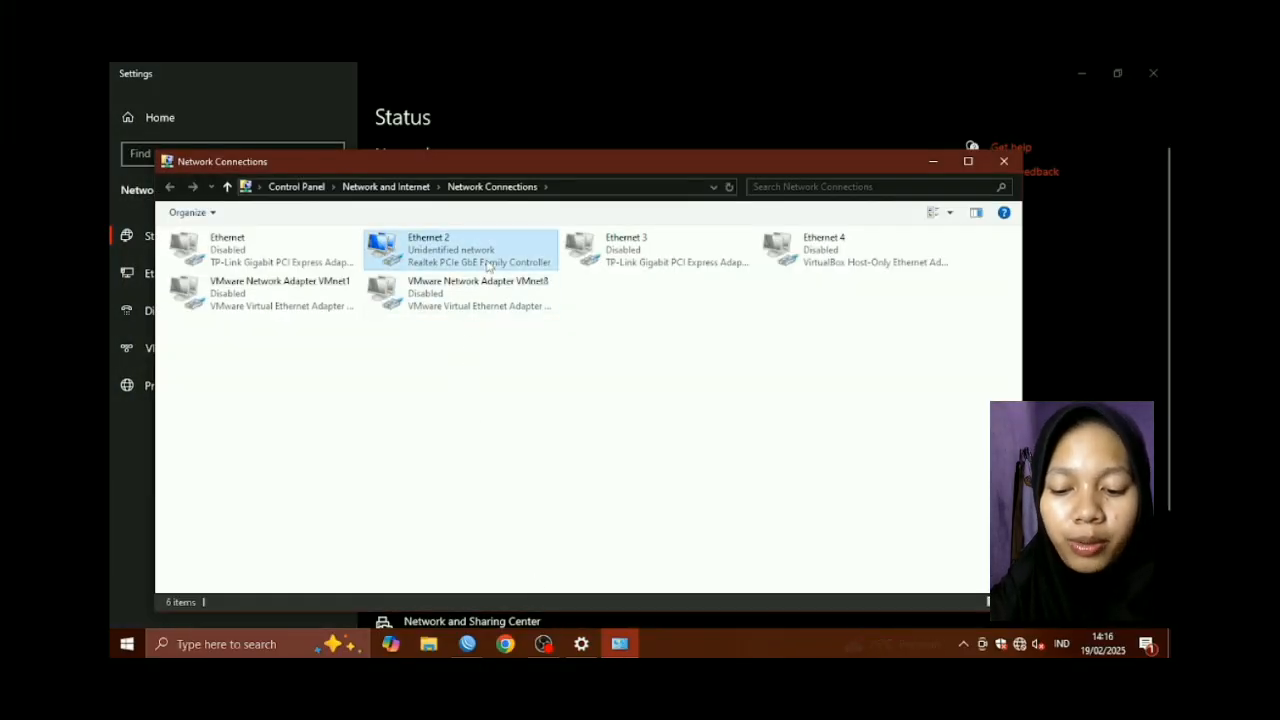
double_click(440, 252)
click(567, 488)
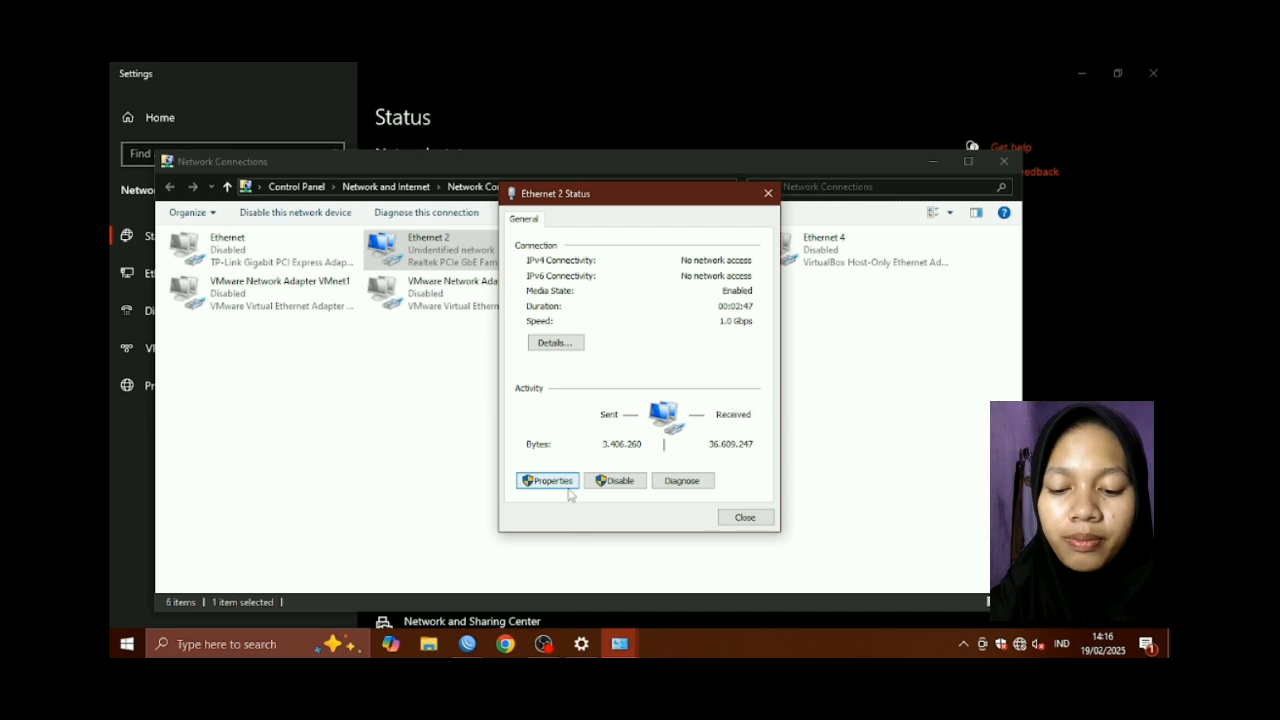
scroll(684, 380, down, 1)
double_click(662, 389)
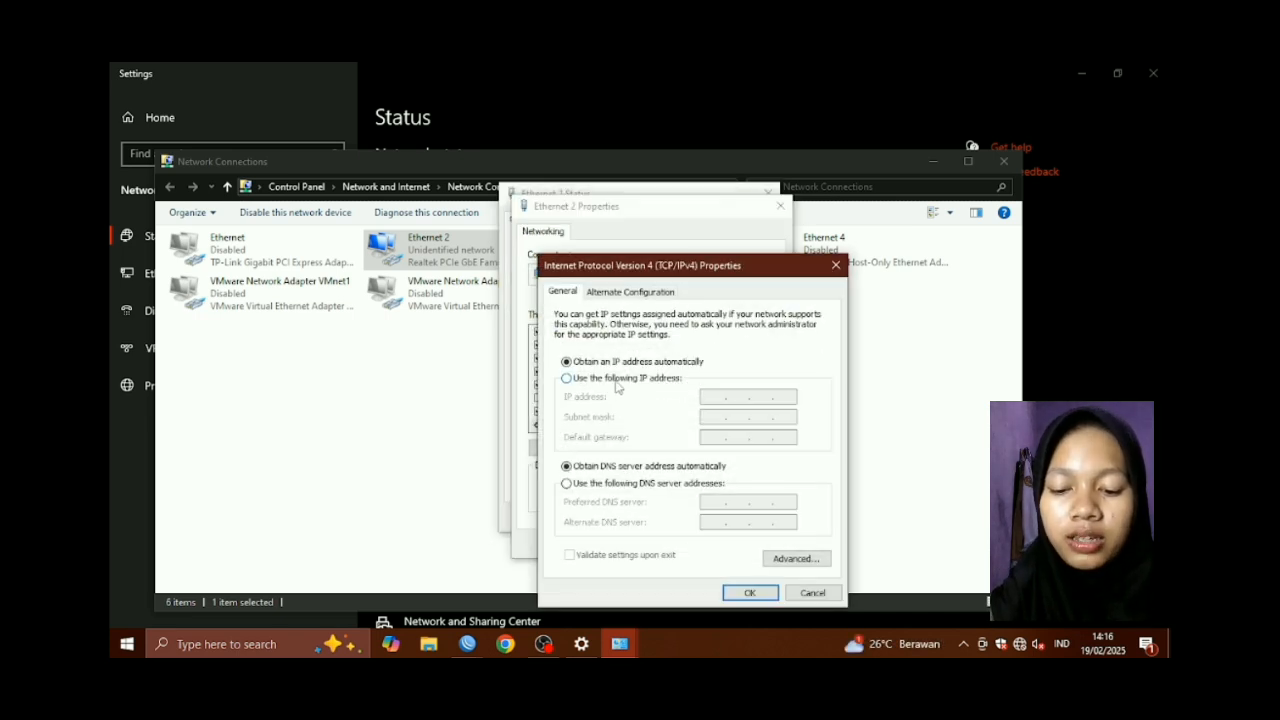
click(617, 380)
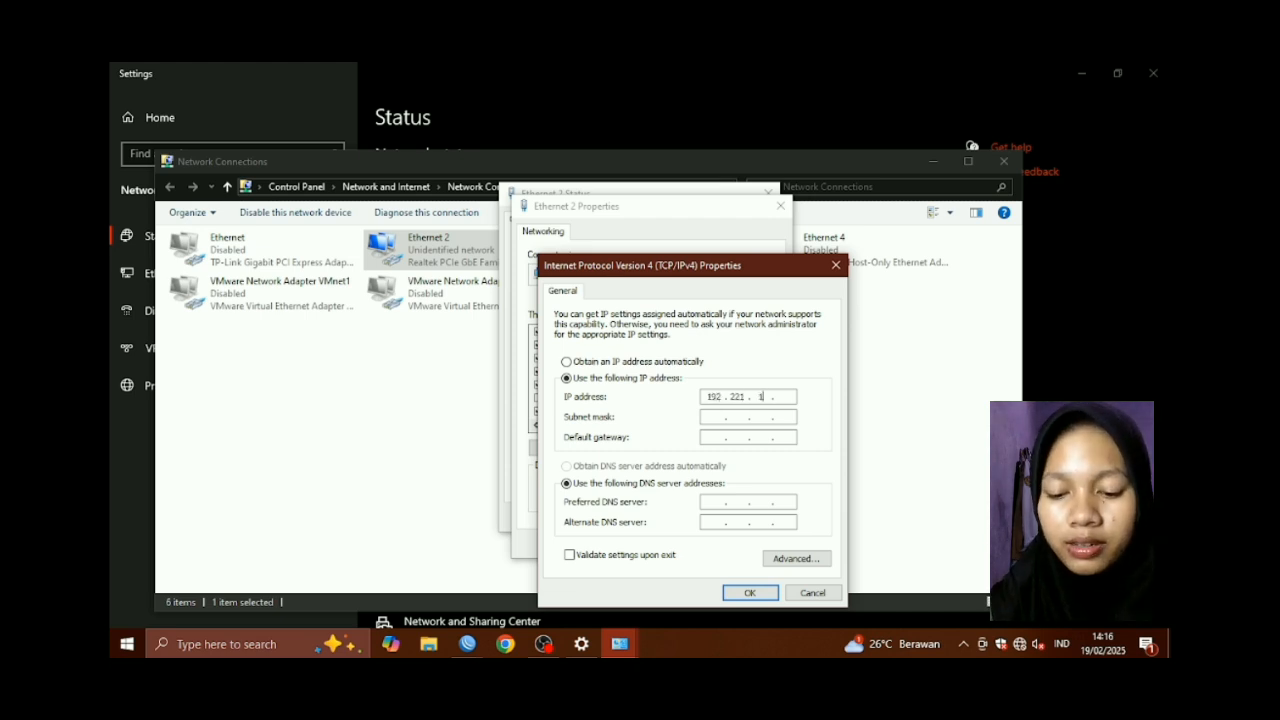
click(710, 419)
click(717, 437)
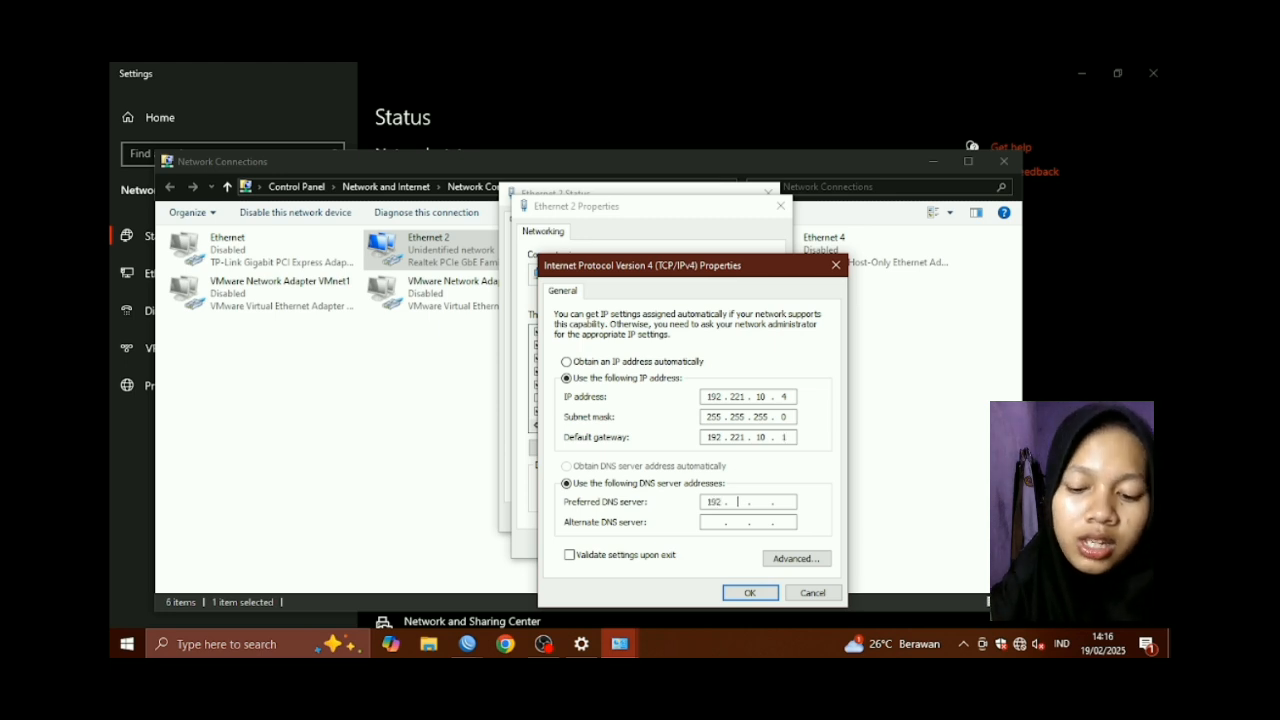
click(733, 519)
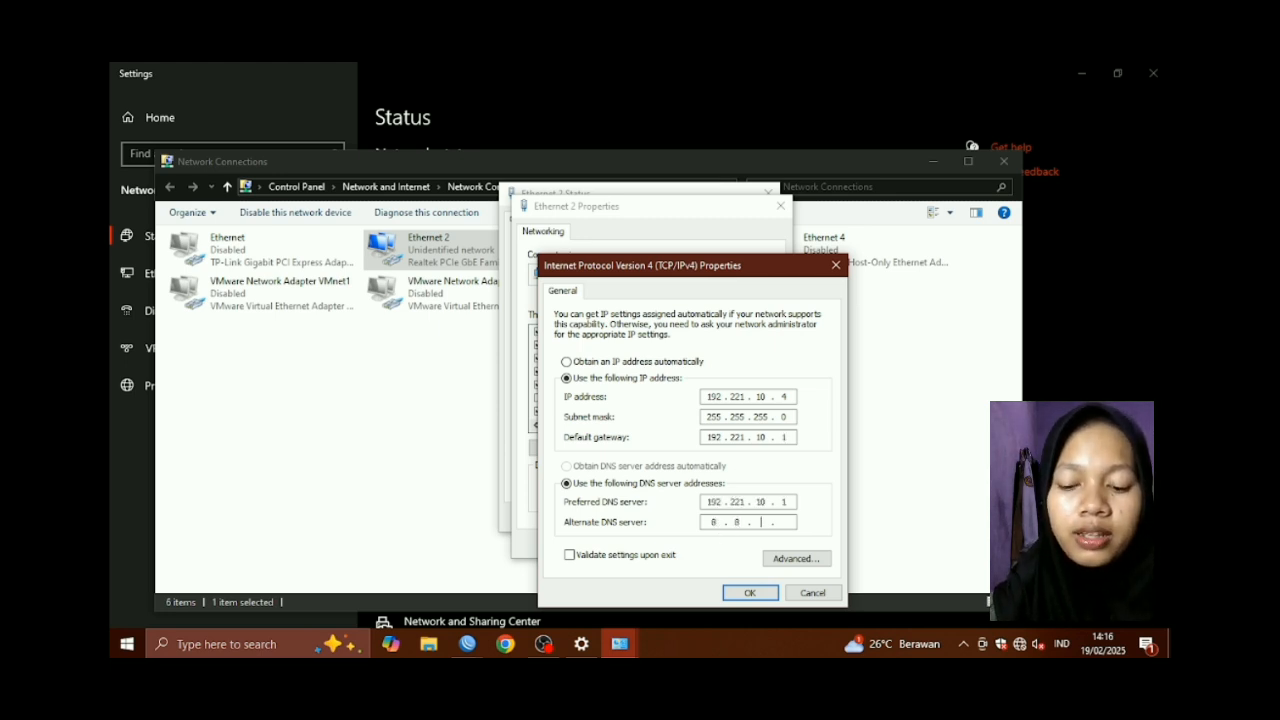
click(729, 592)
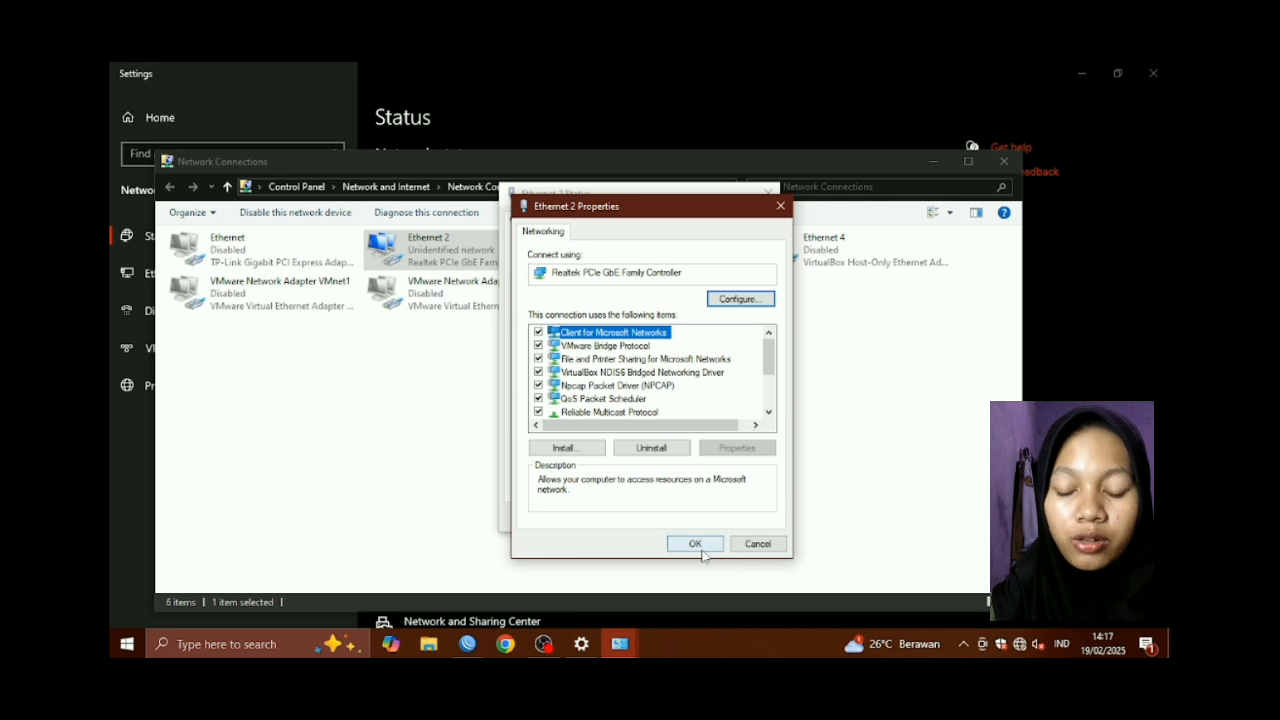
click(697, 545)
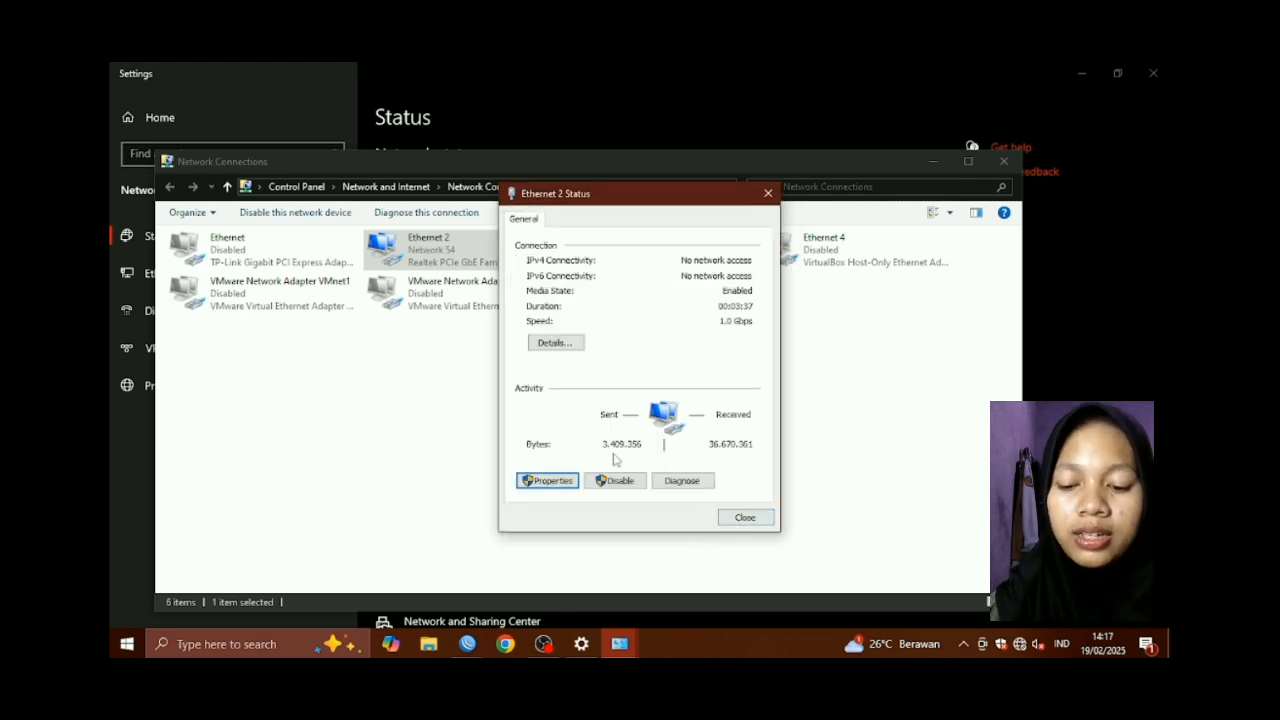
Recheck Ethernet 2's IPv4 settings and close its properties and status windows
click(558, 483)
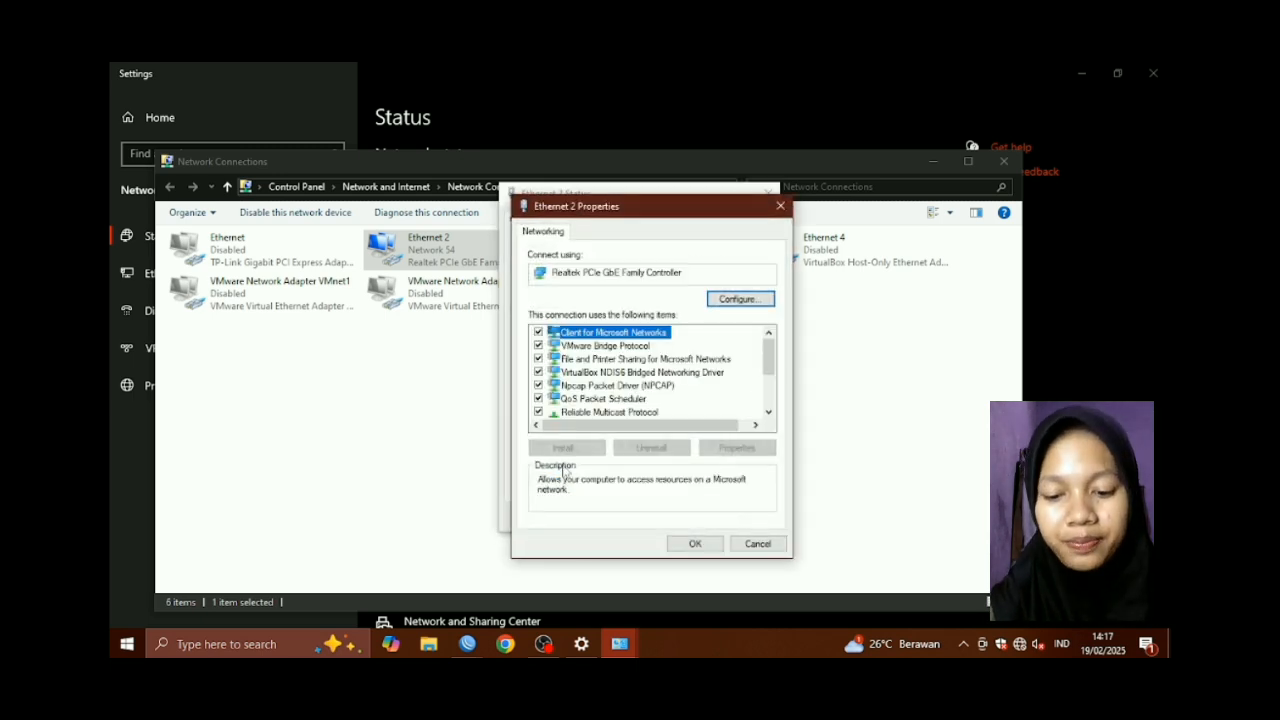
scroll(615, 372, down, 3)
double_click(633, 348)
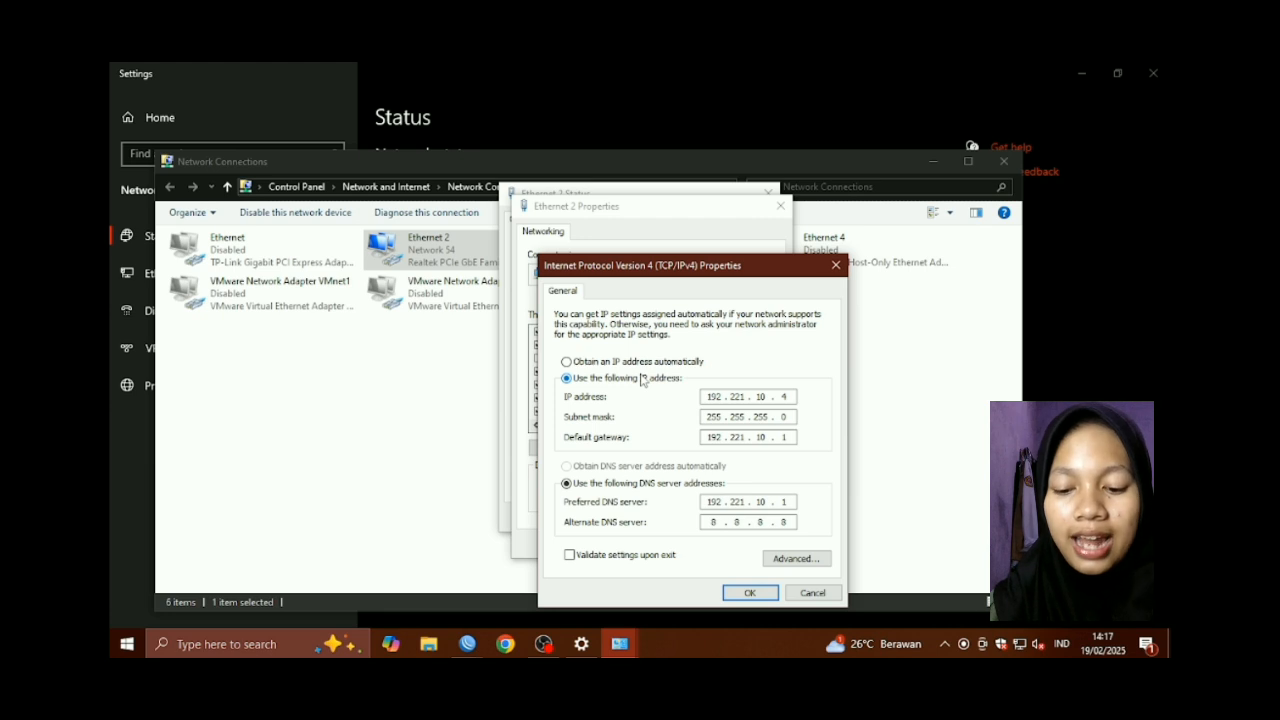
click(749, 592)
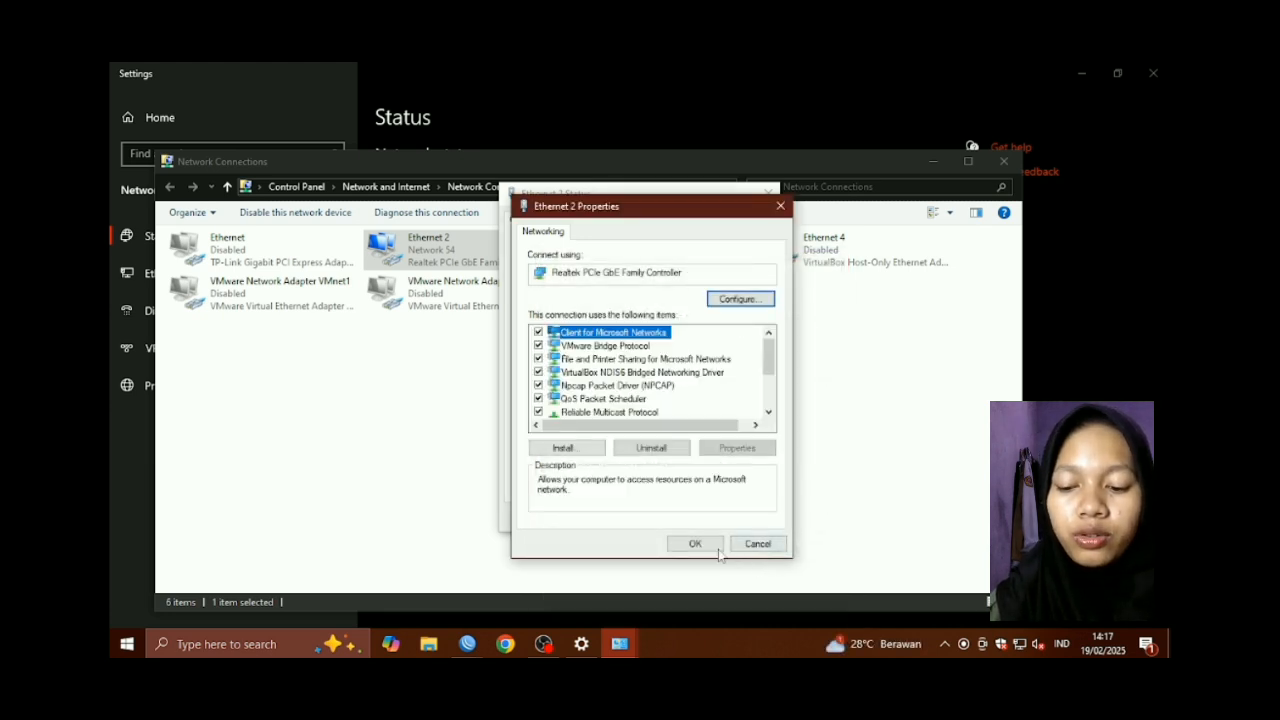
click(697, 543)
click(743, 517)
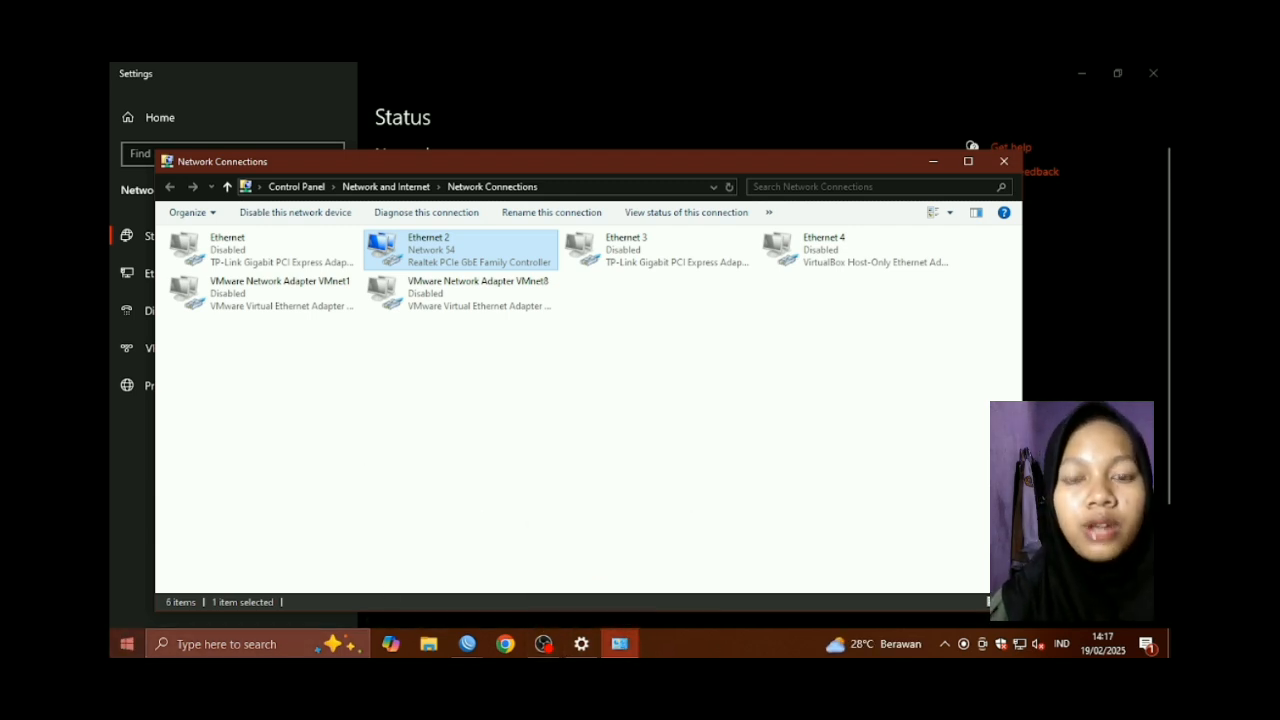
click(280, 644)
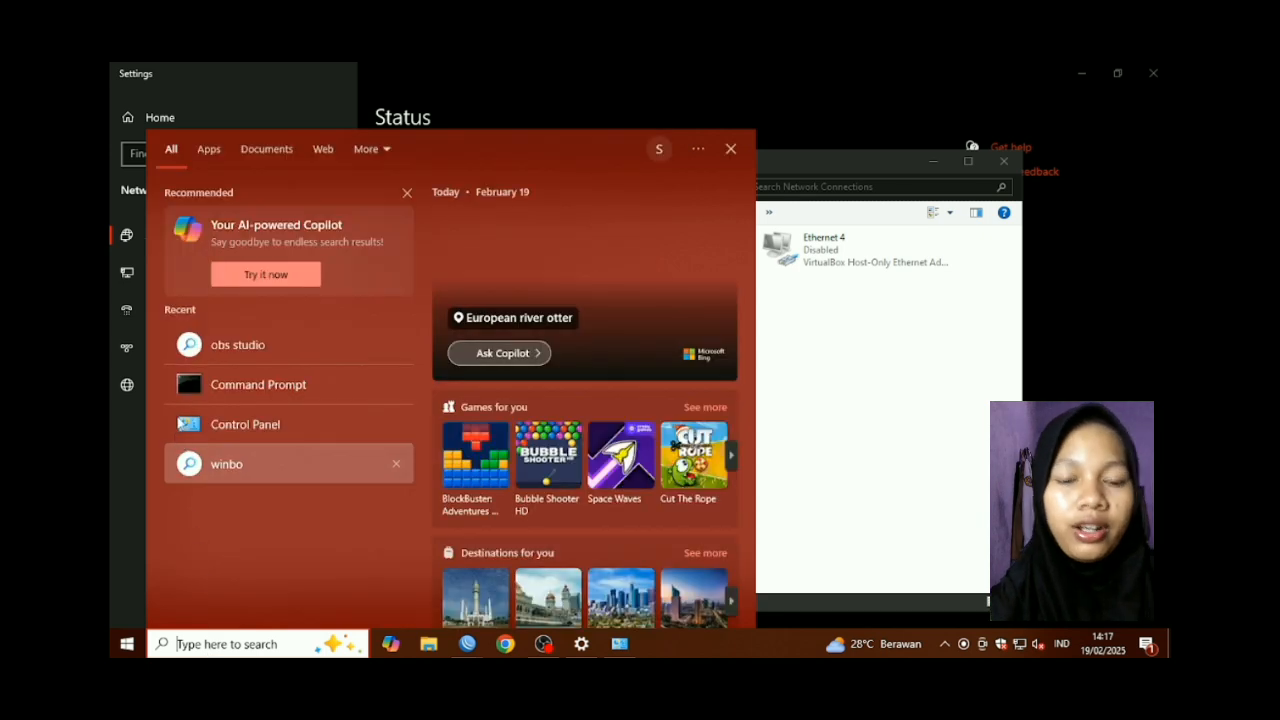
Ping 192.221.10.1, 192.121.20.2 and 192.121.20.1 from Command Prompt with 0% loss, then close it
click(241, 380)
text(ping 192)
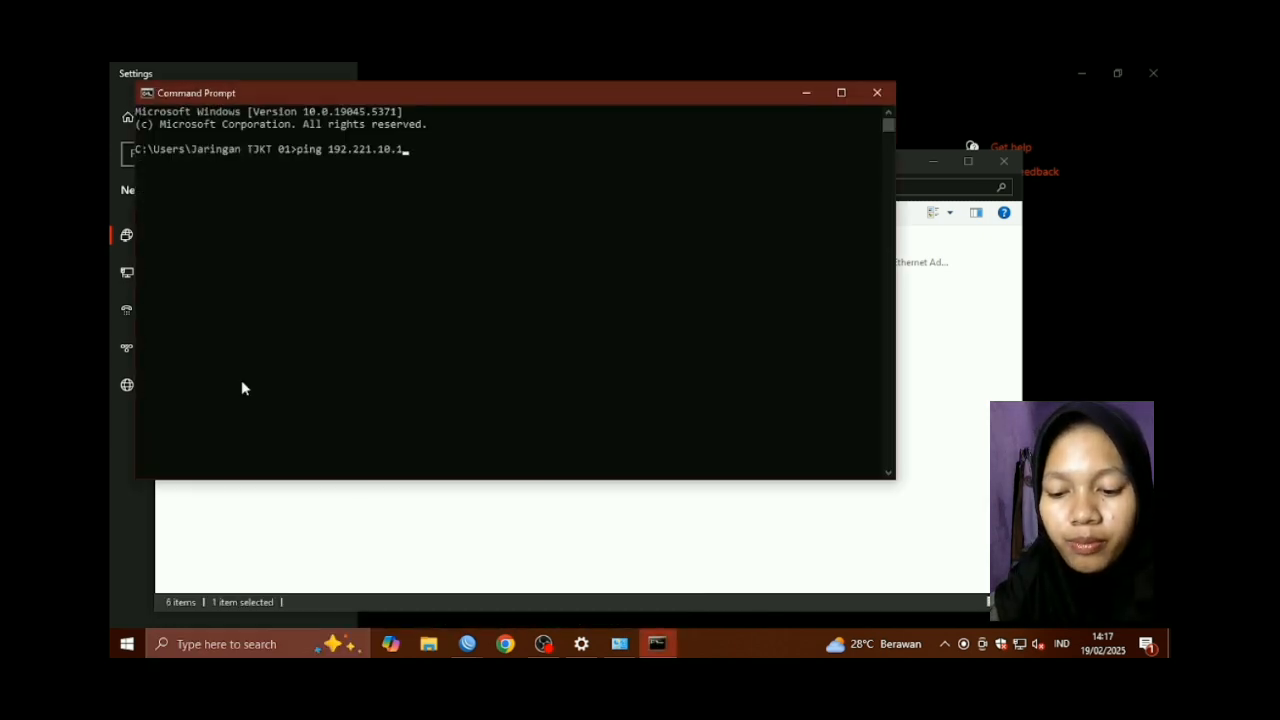
text(.221.10.1)
key(Return)
text(ping 192.121.20.2)
key(Return)
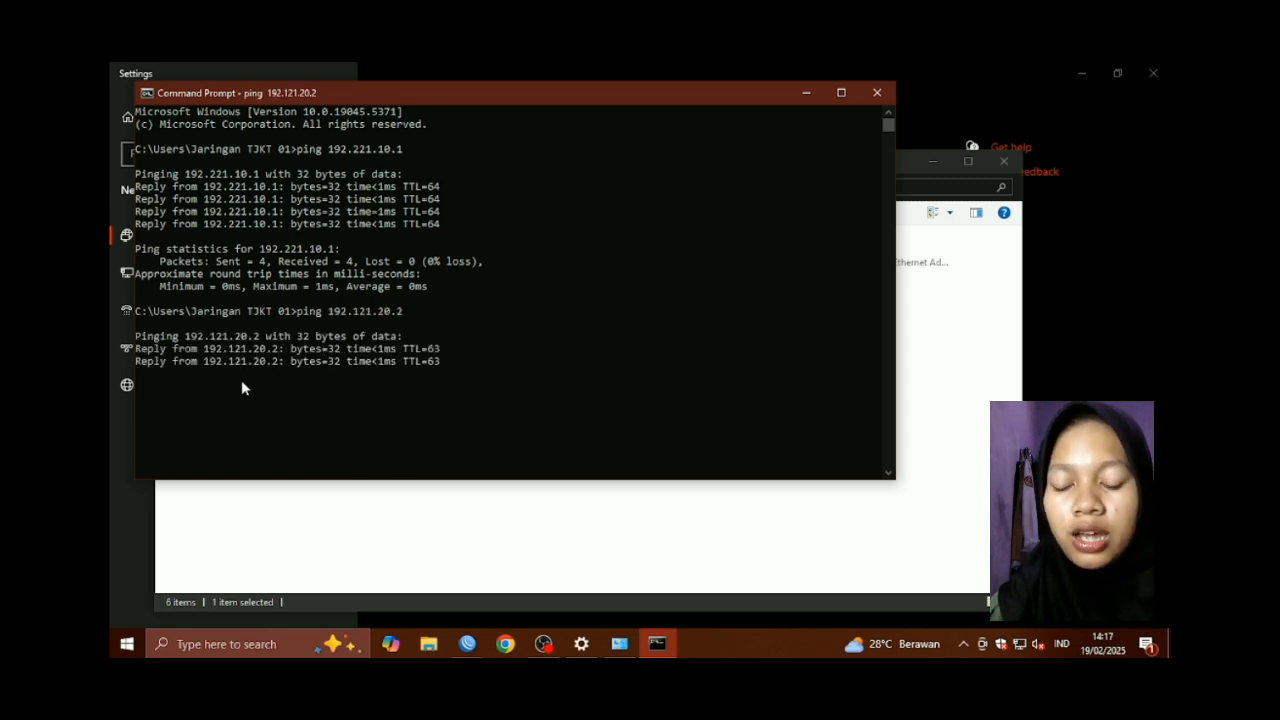
text(ping)
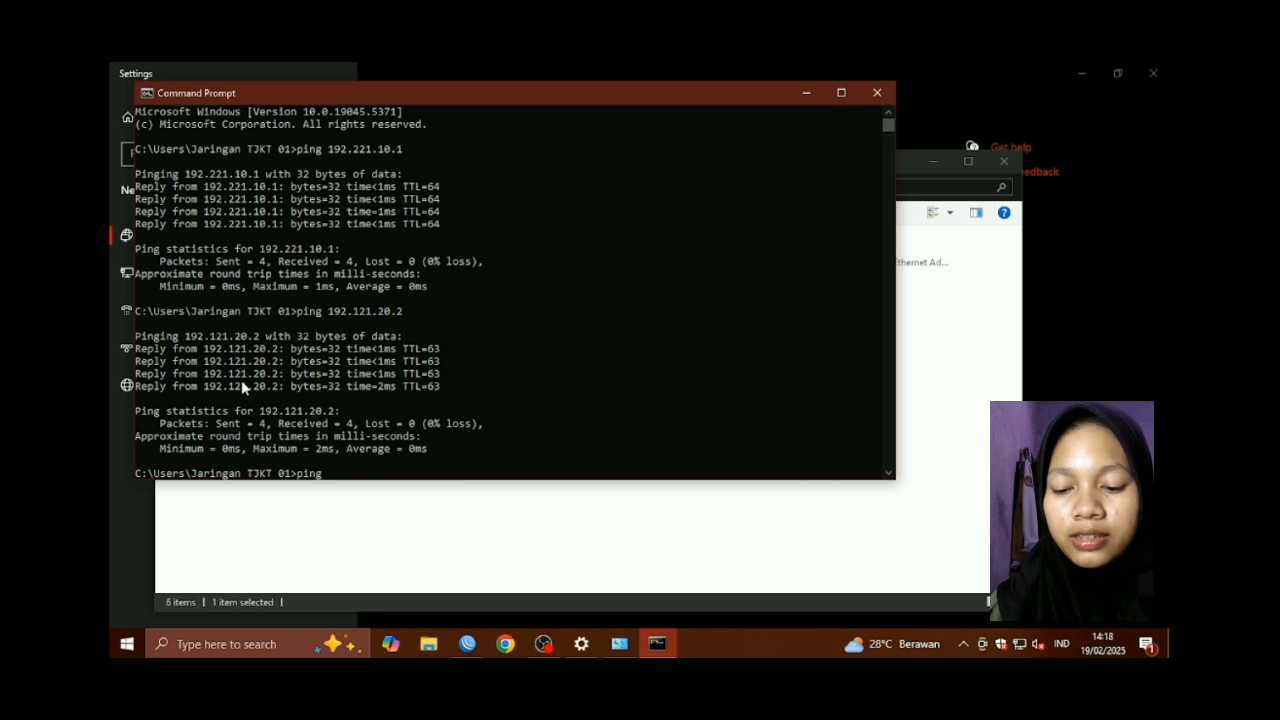
text( 192.121.20.)
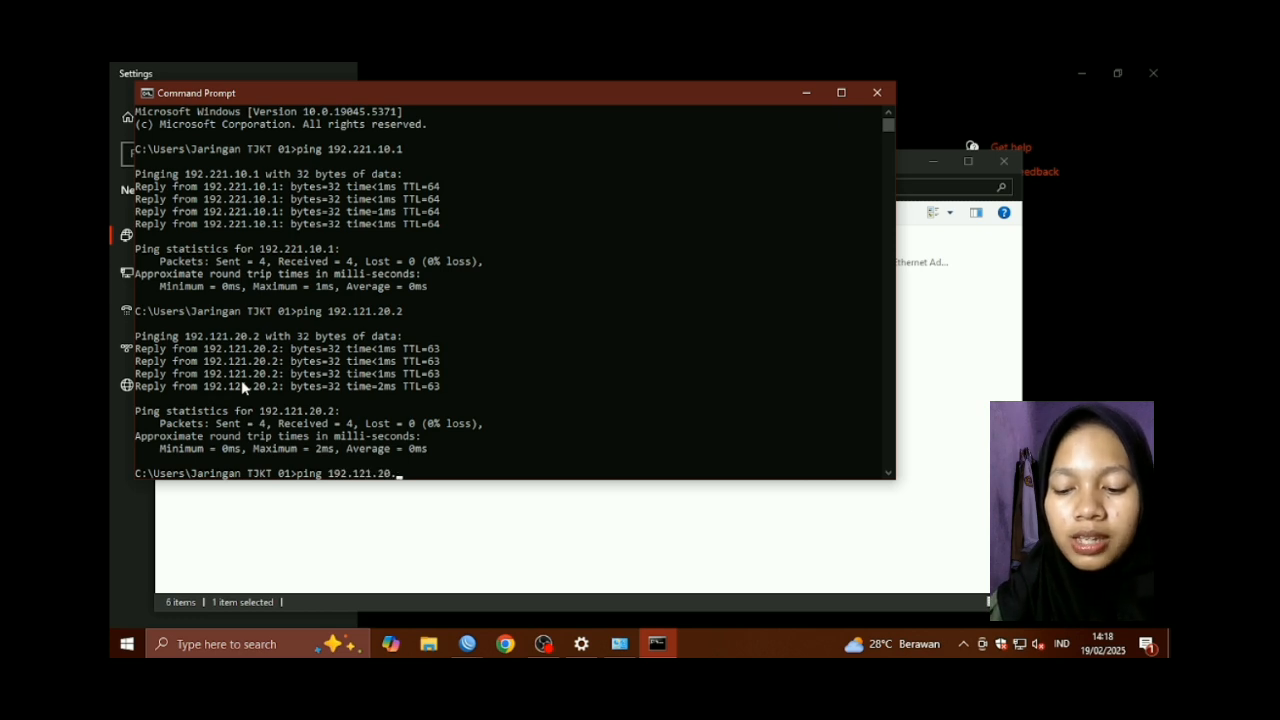
text(1)
key(Return)
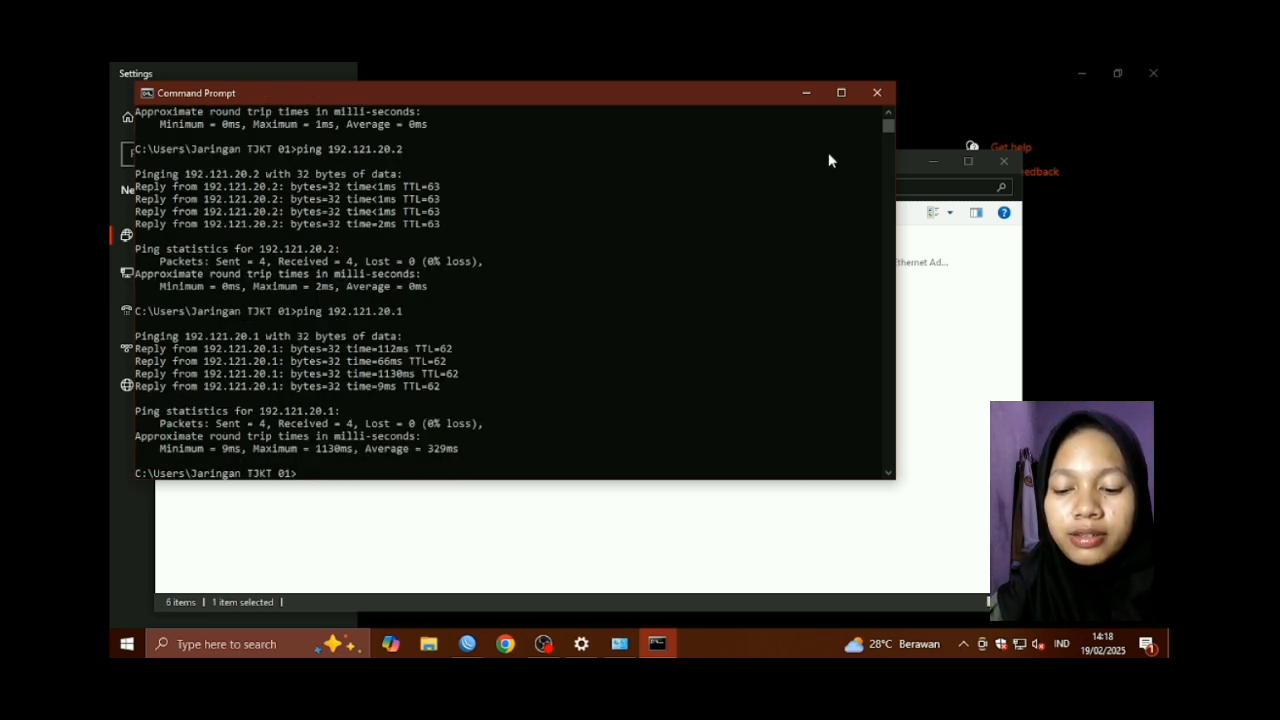
click(877, 92)
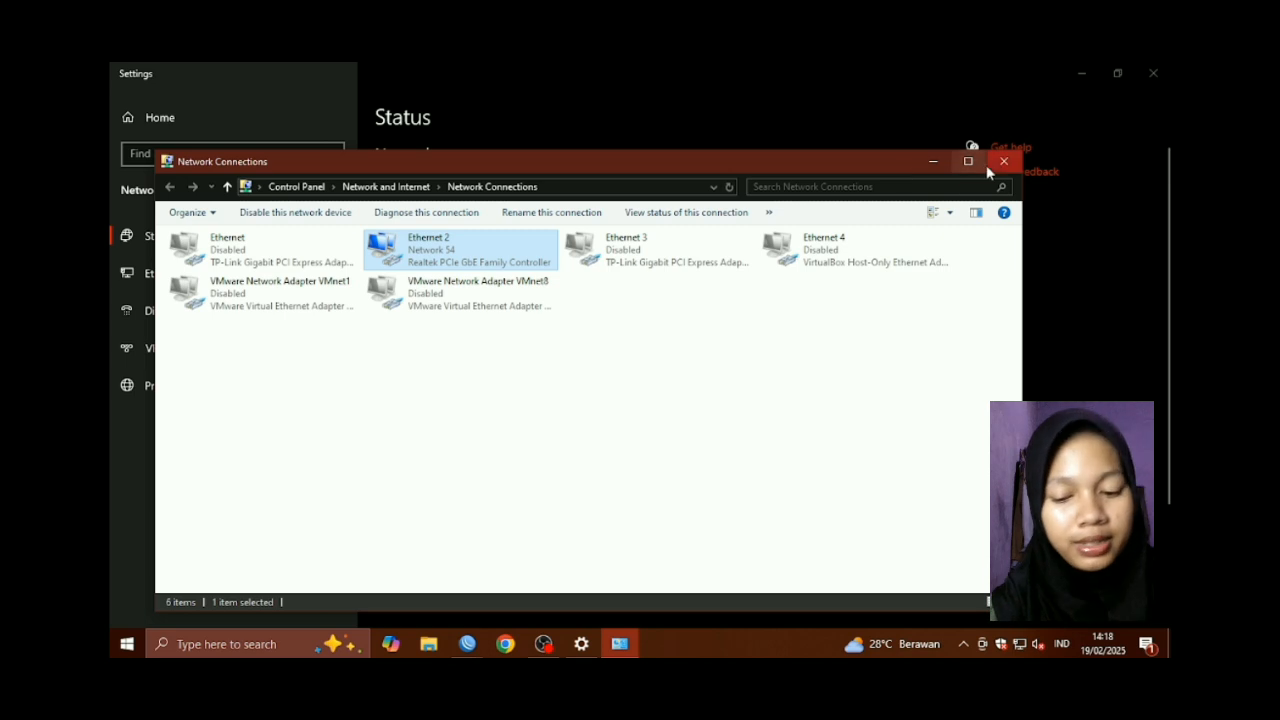
Close Network Connections and Settings, then launch Google Chrome
click(1002, 162)
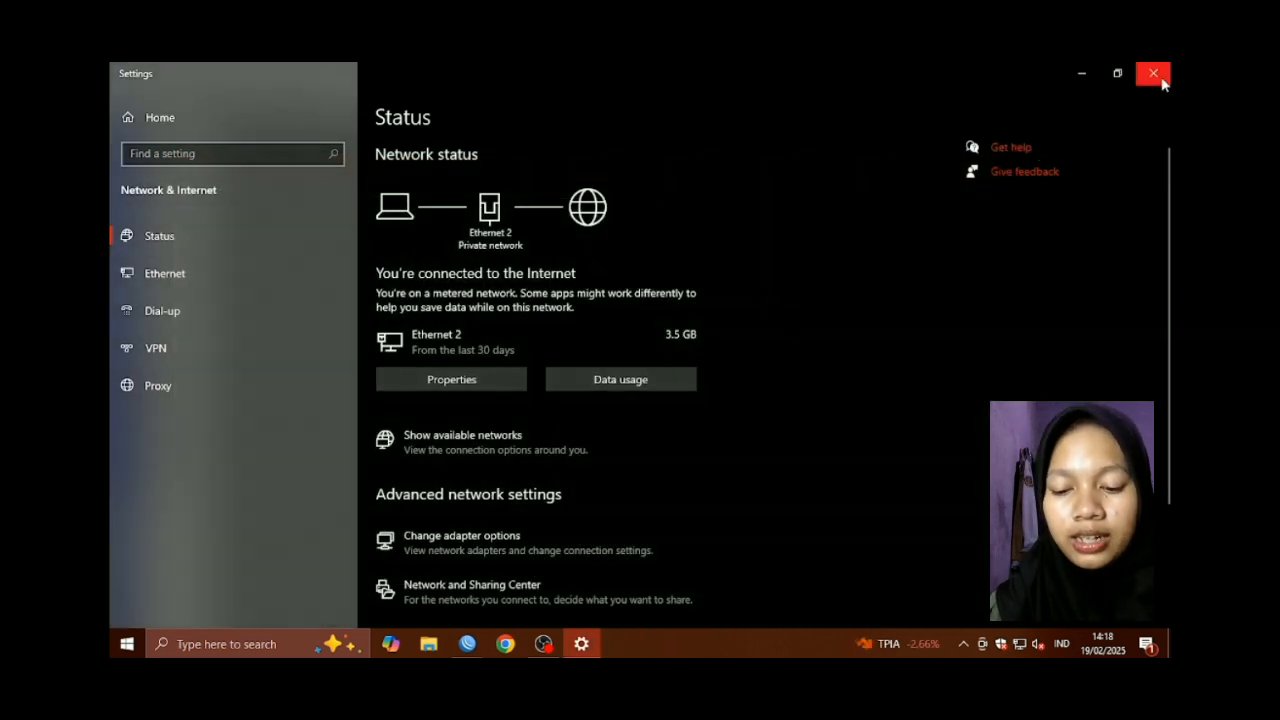
click(1162, 82)
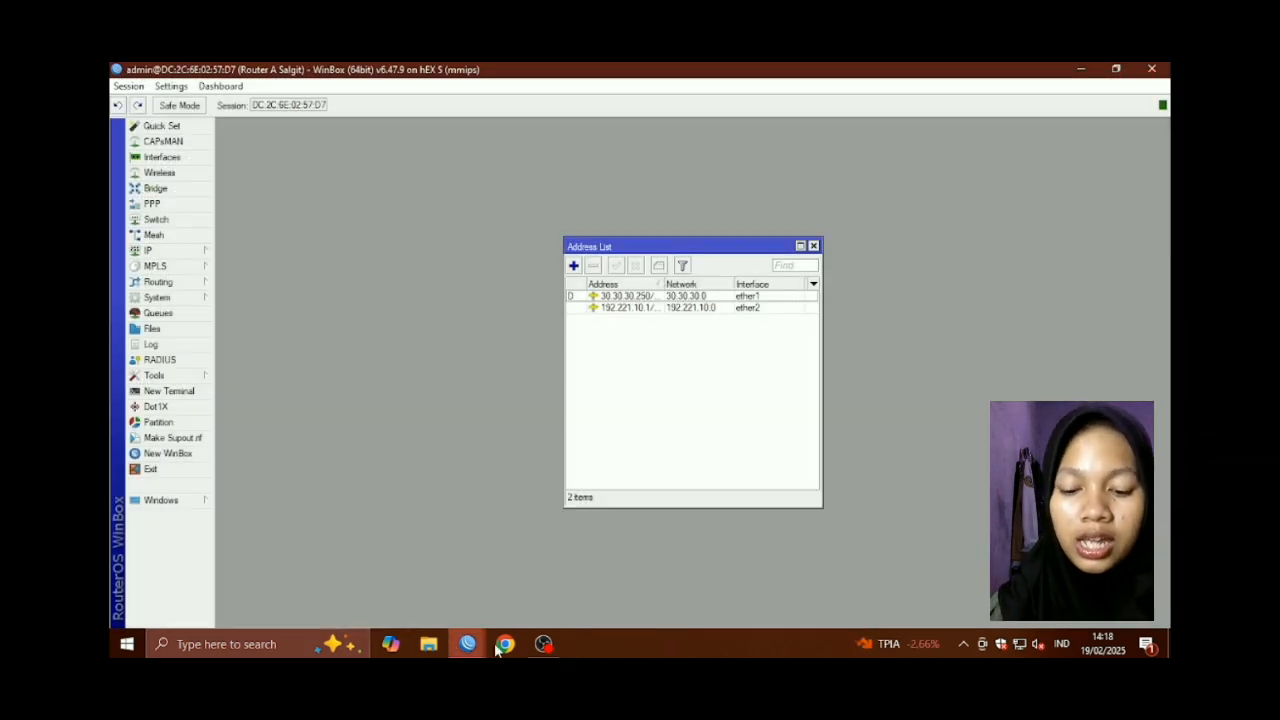
click(507, 646)
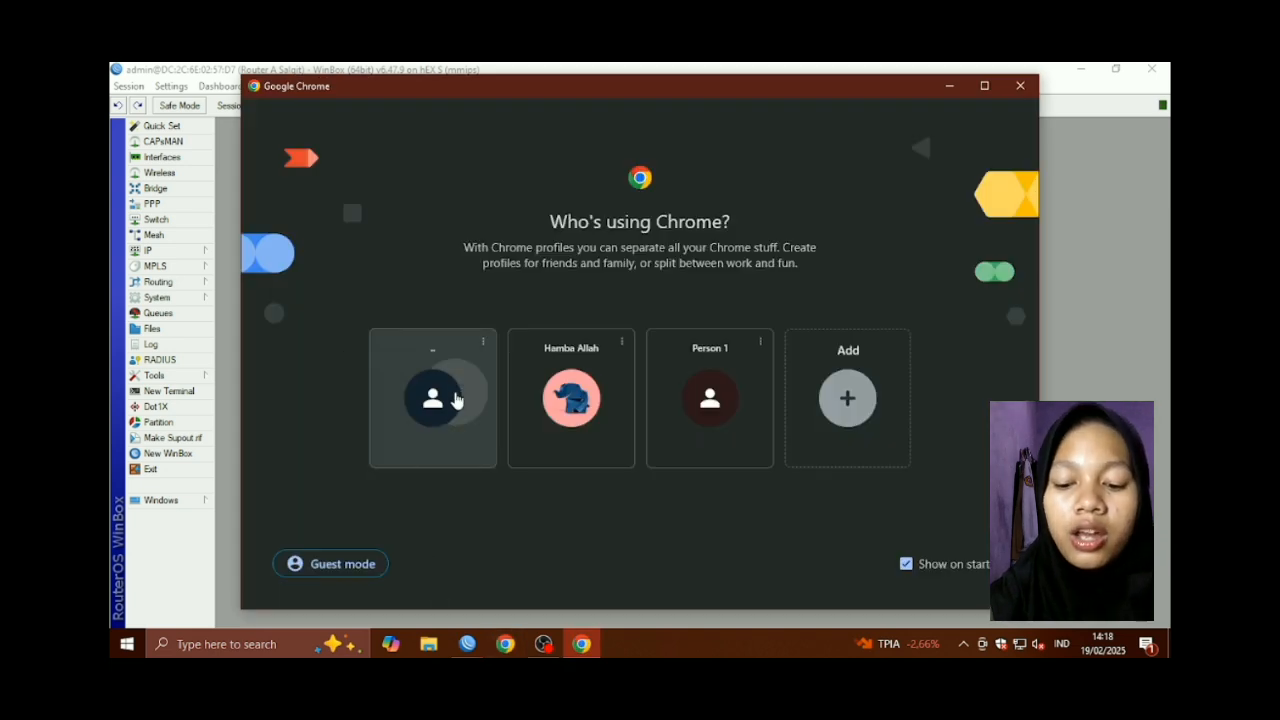
Open Chrome's first profile, load linux.org, and start a second blank tab
click(450, 398)
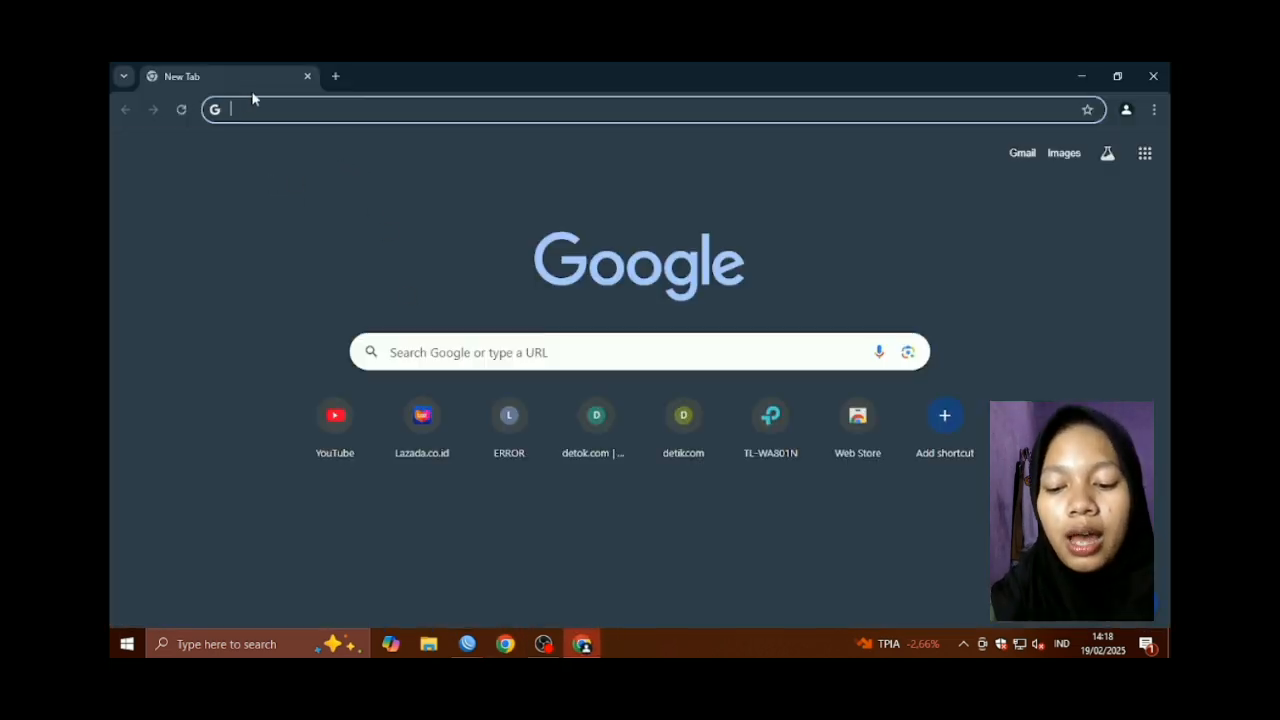
text(lin)
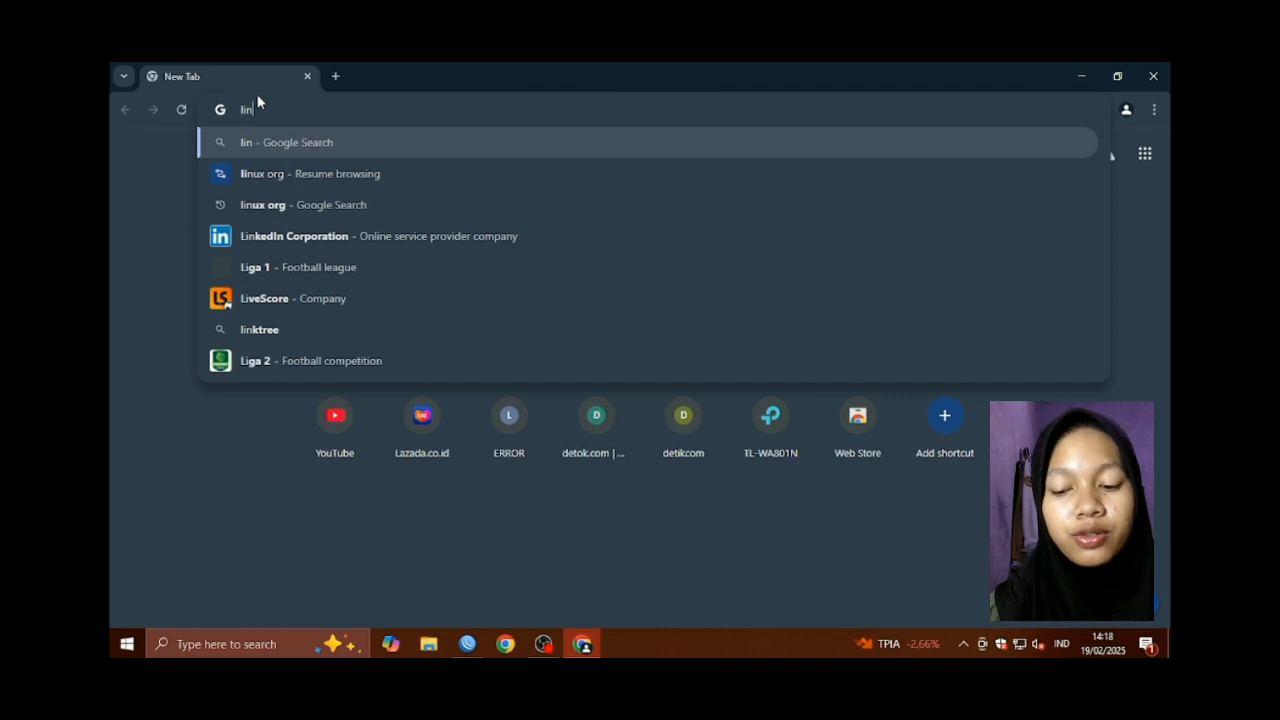
text(ux.org)
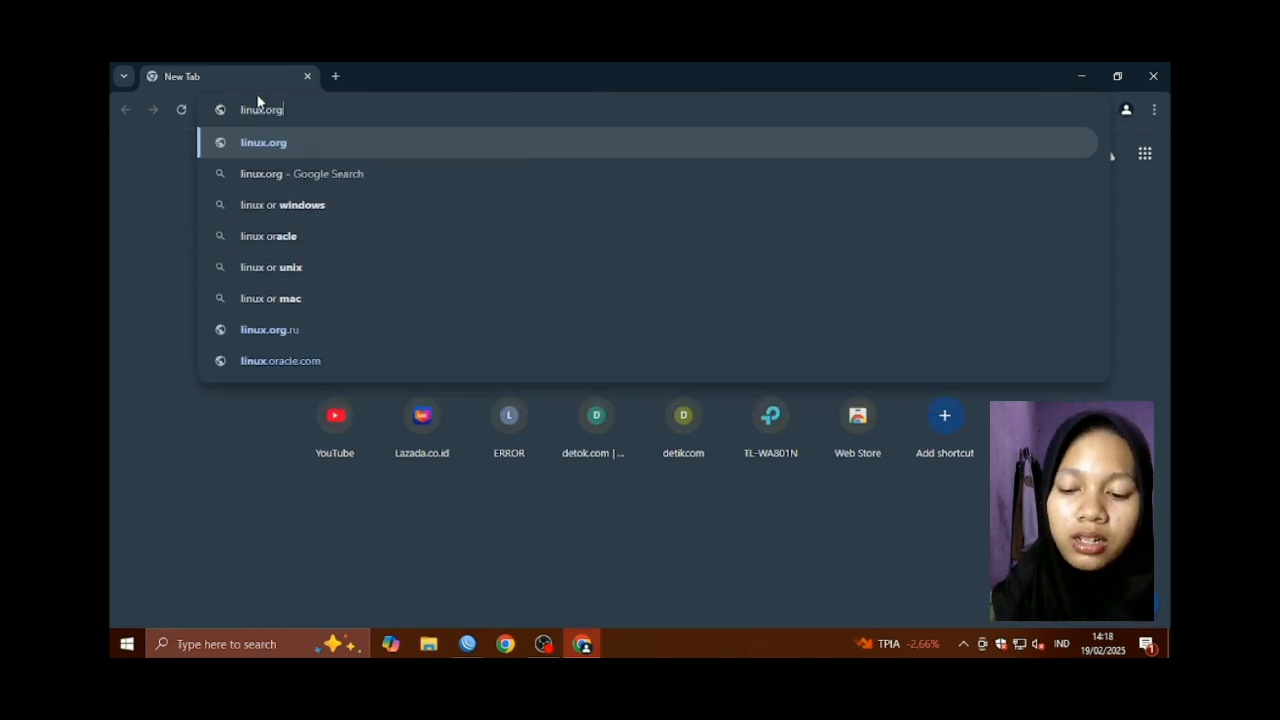
key(Return)
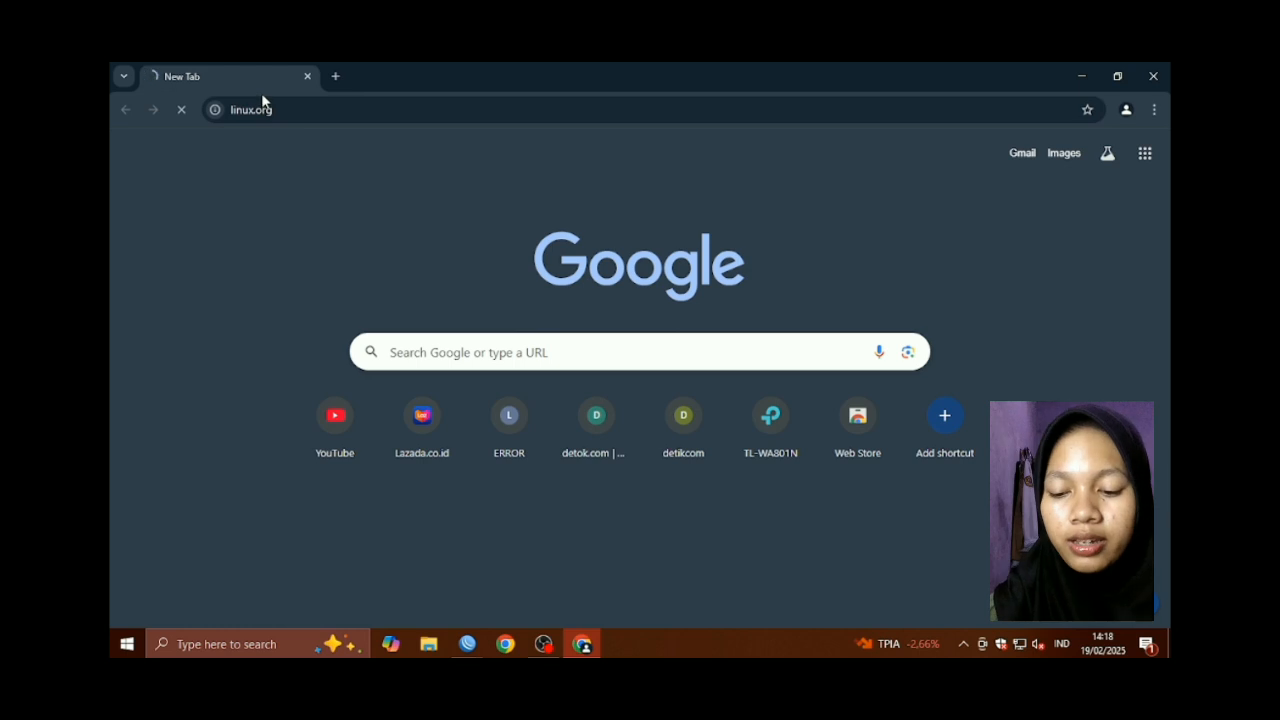
click(335, 76)
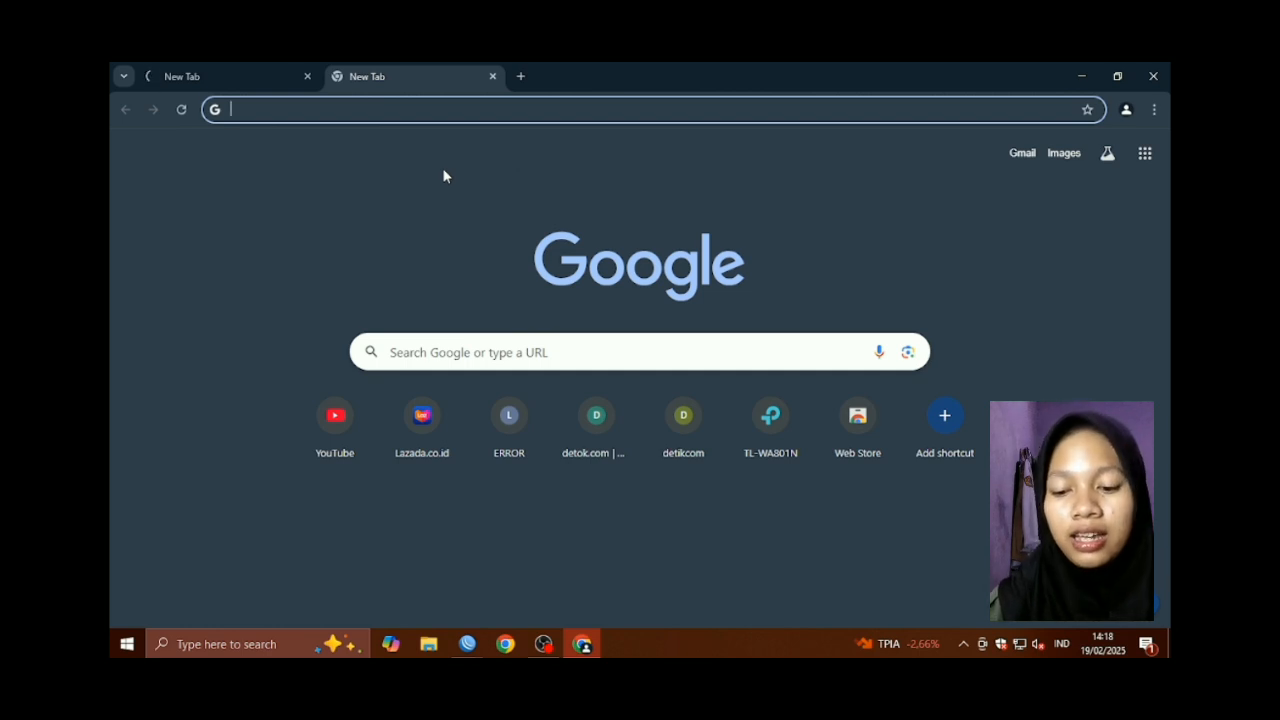
Search for Spotify and open the Spotify Web Player in the second tab, then start a third tab
text(spor)
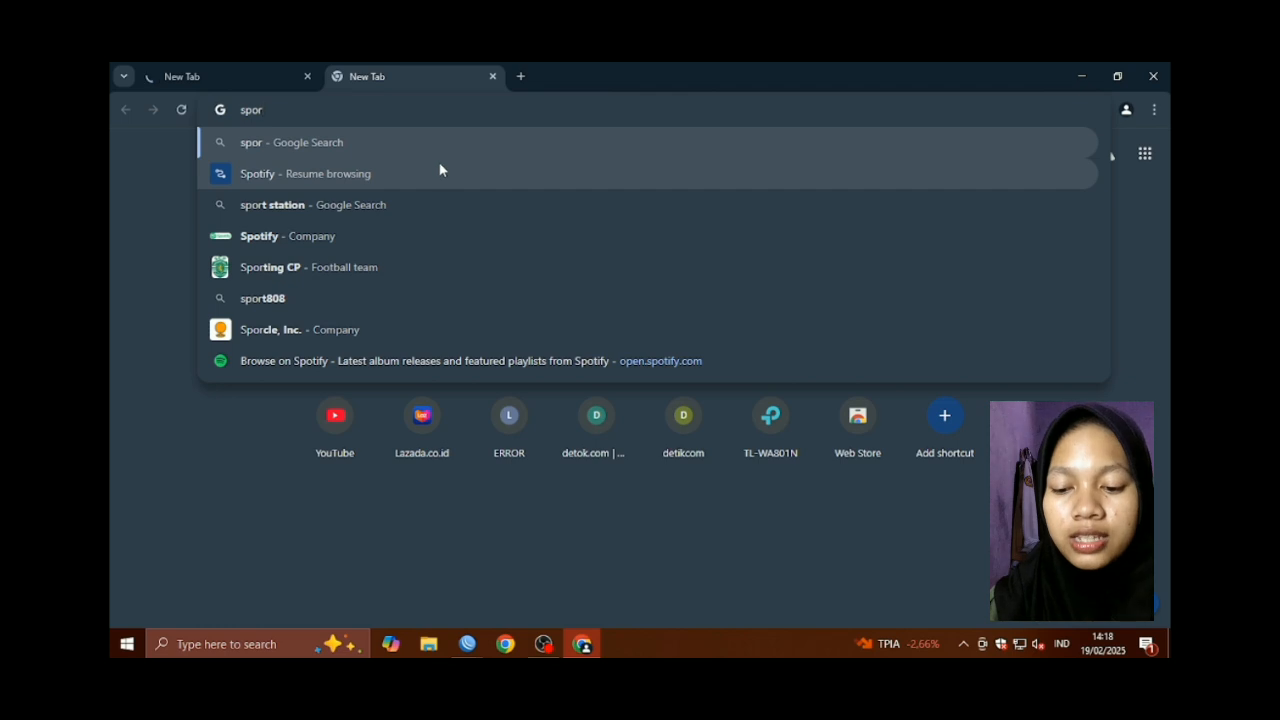
text(ty)
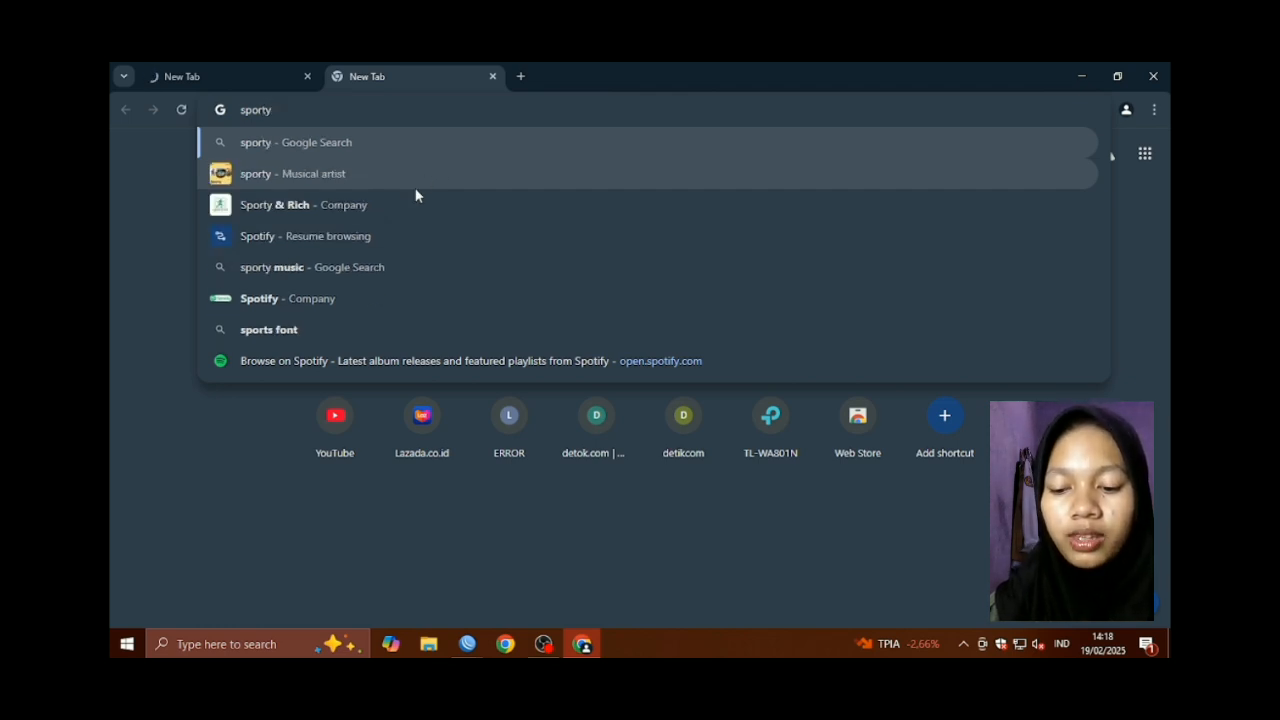
click(357, 298)
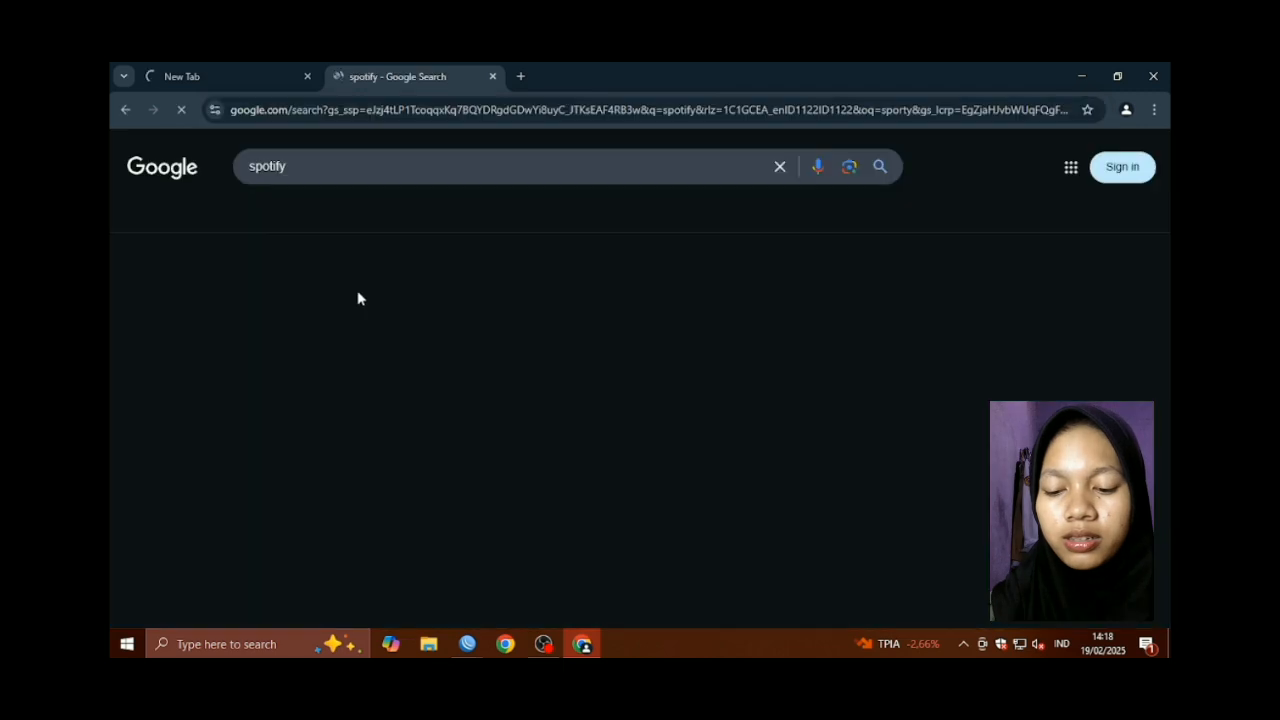
click(358, 292)
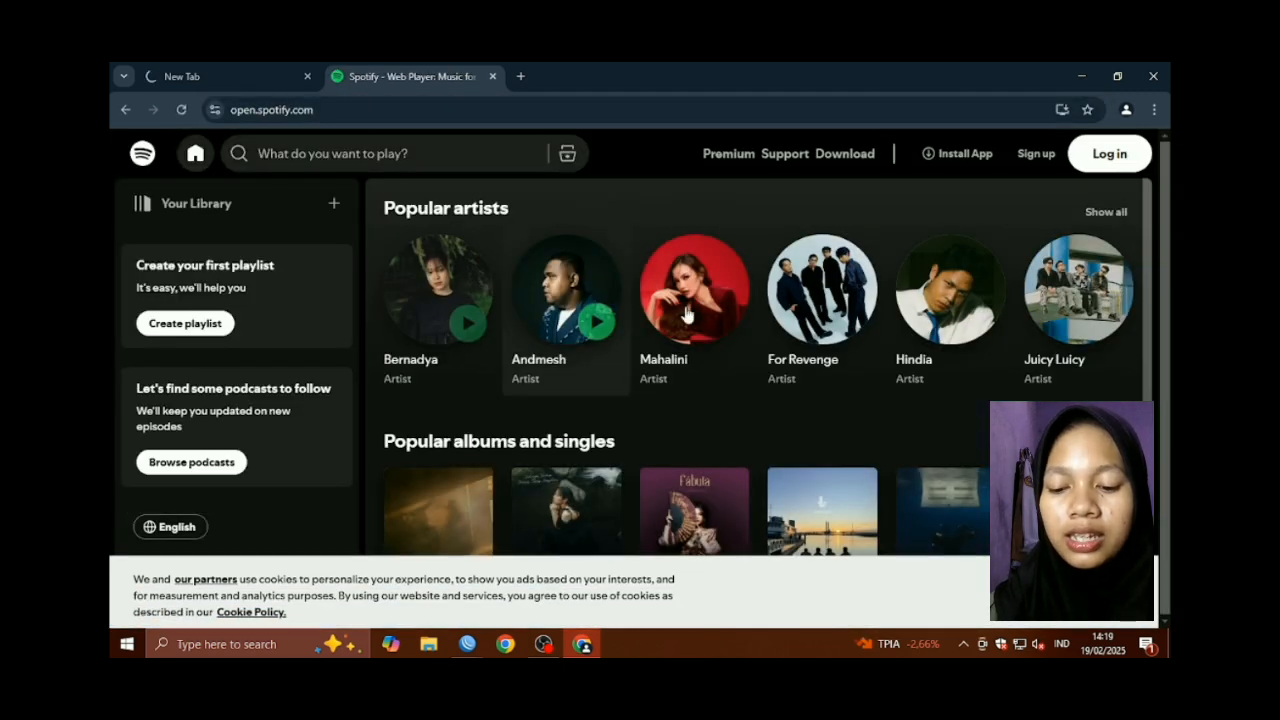
click(516, 77)
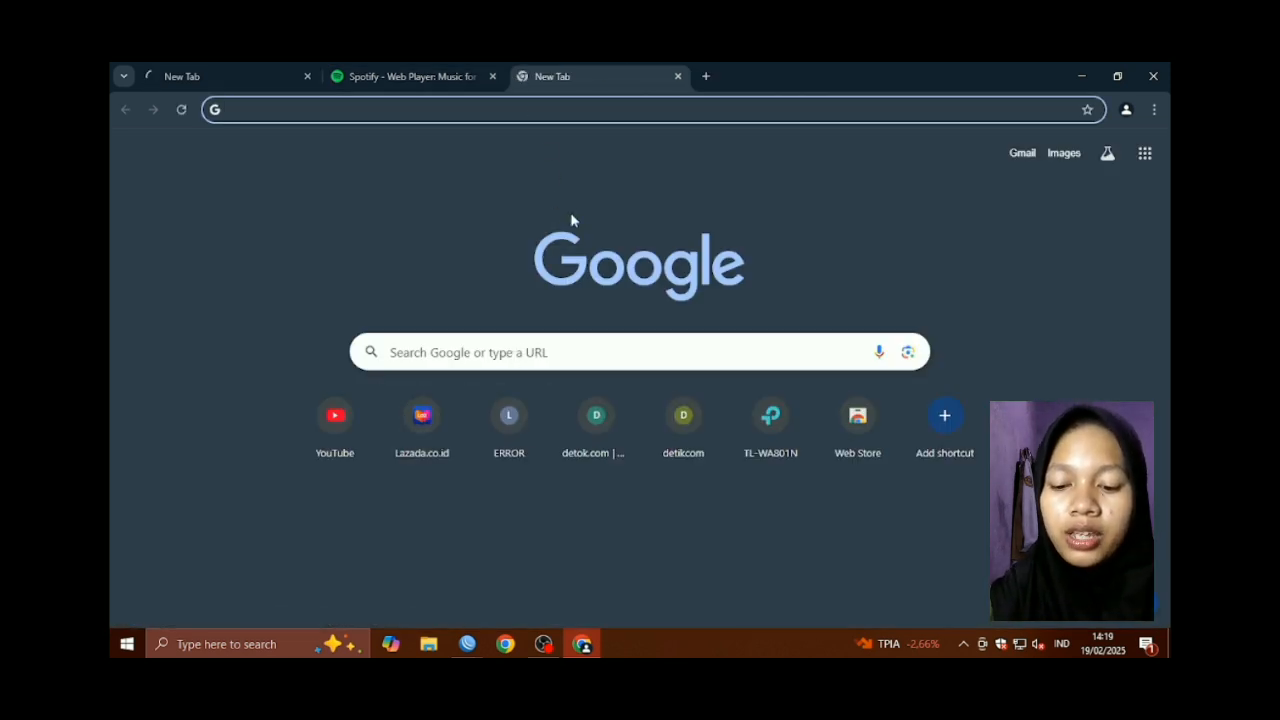
Load Lazada in the third tab, confirm linux.org can't be reached, and return to Lazada
text(lazada)
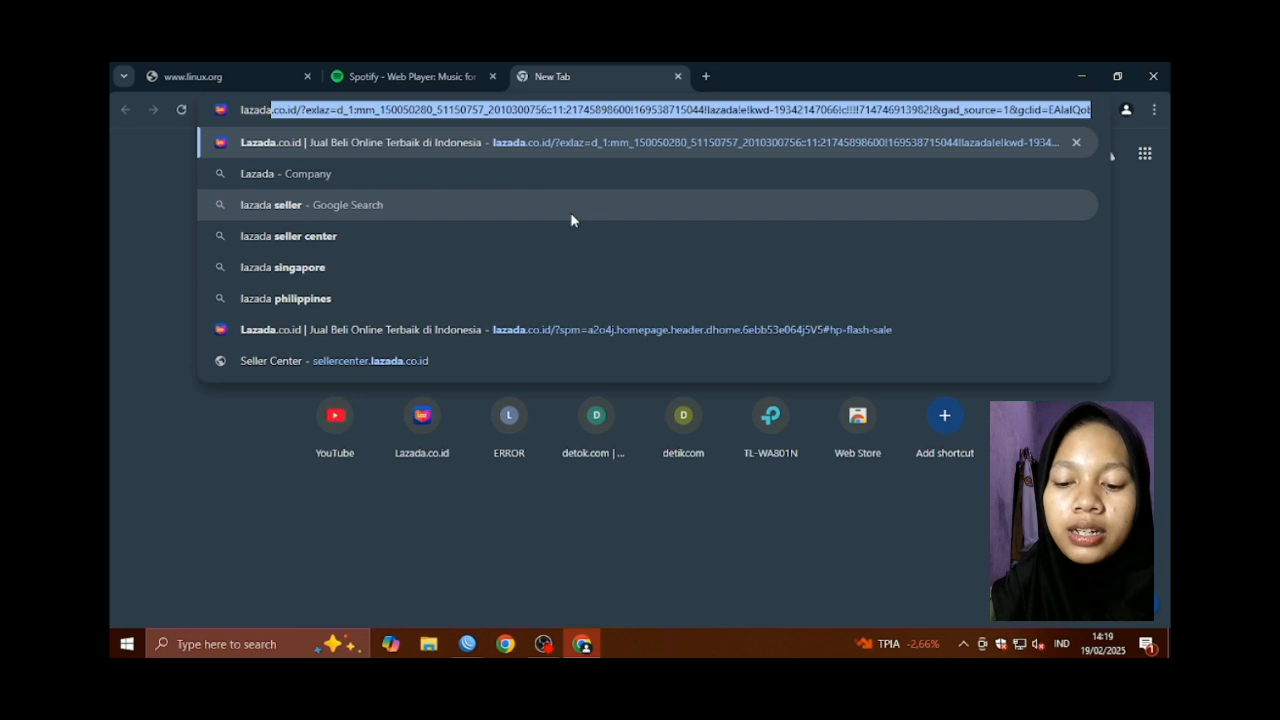
key(Return)
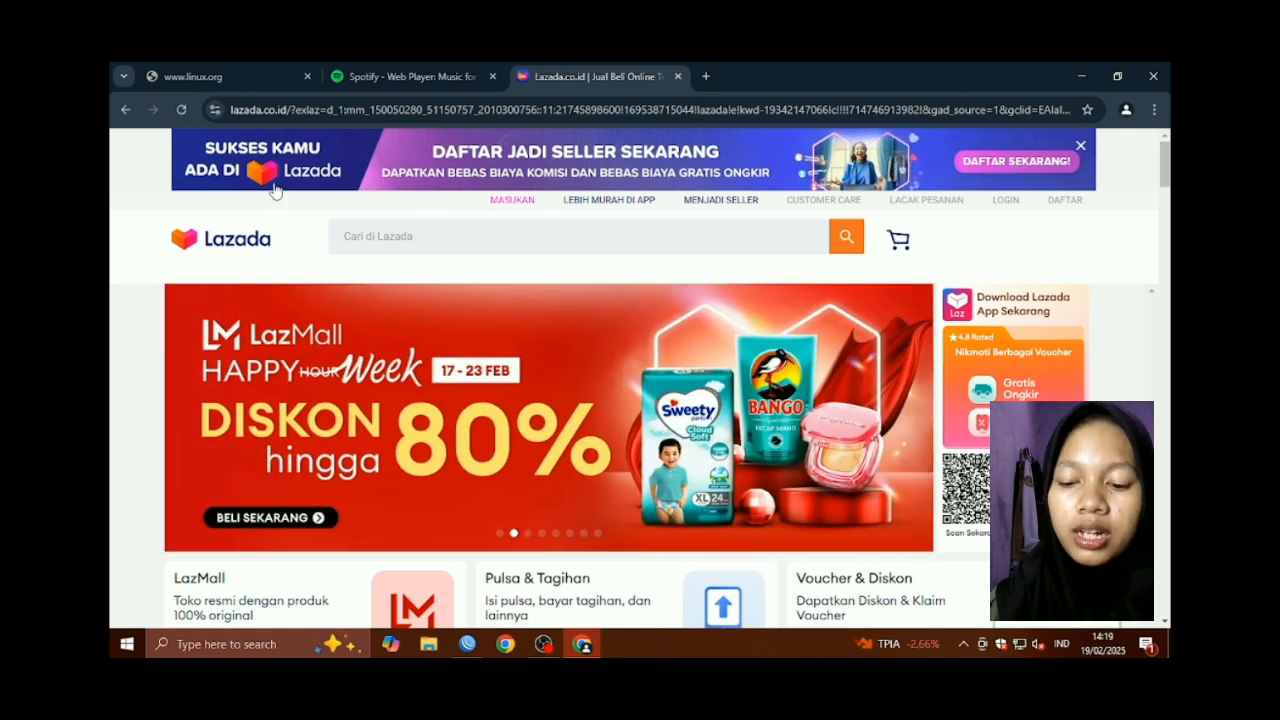
click(223, 85)
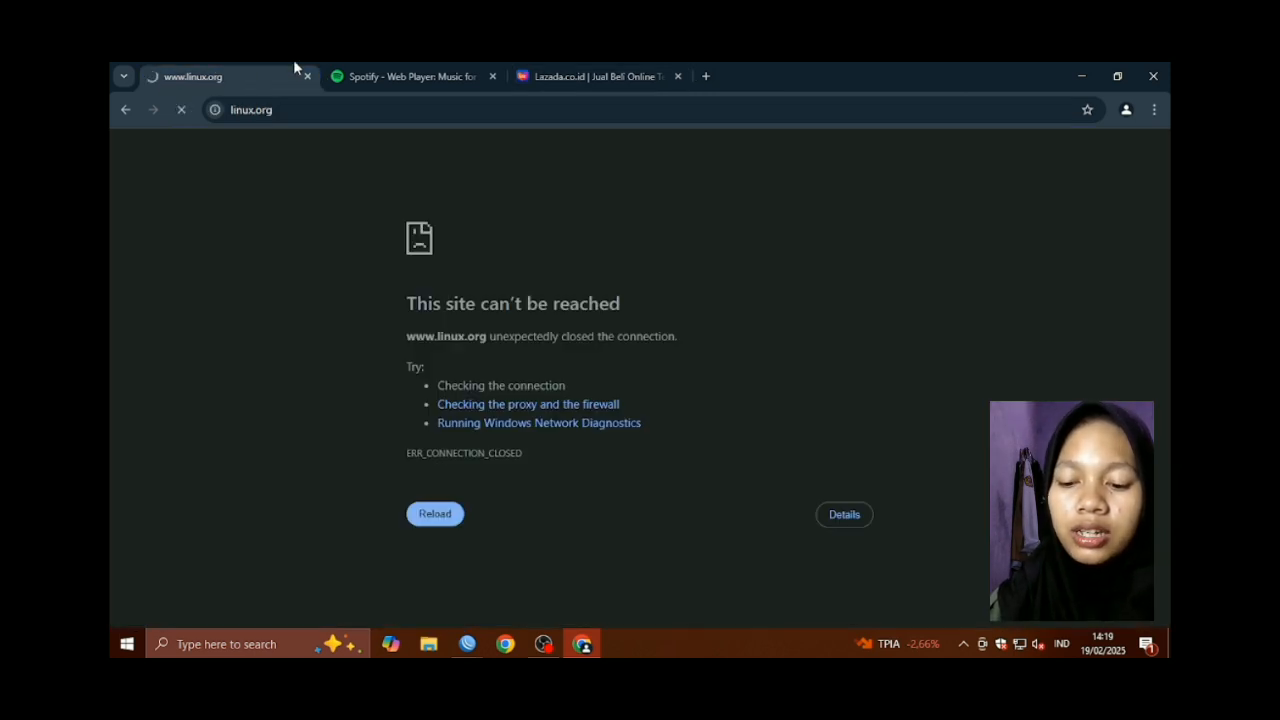
click(391, 77)
click(594, 77)
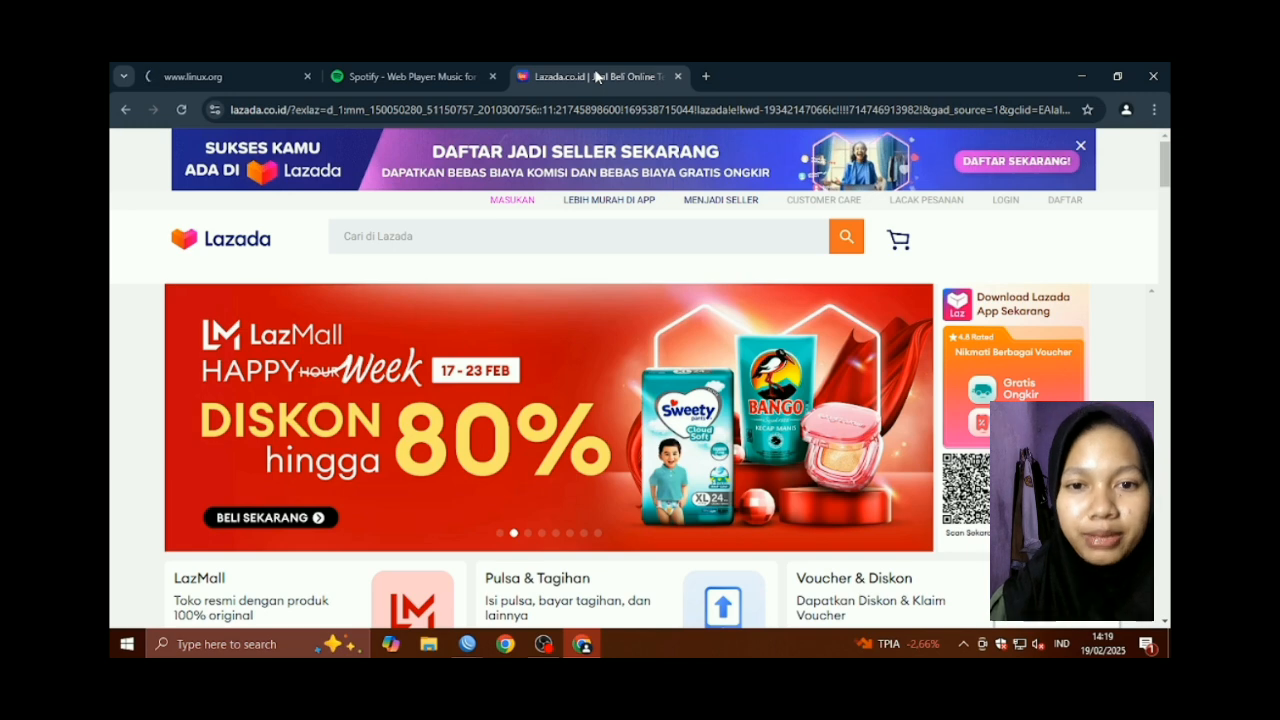